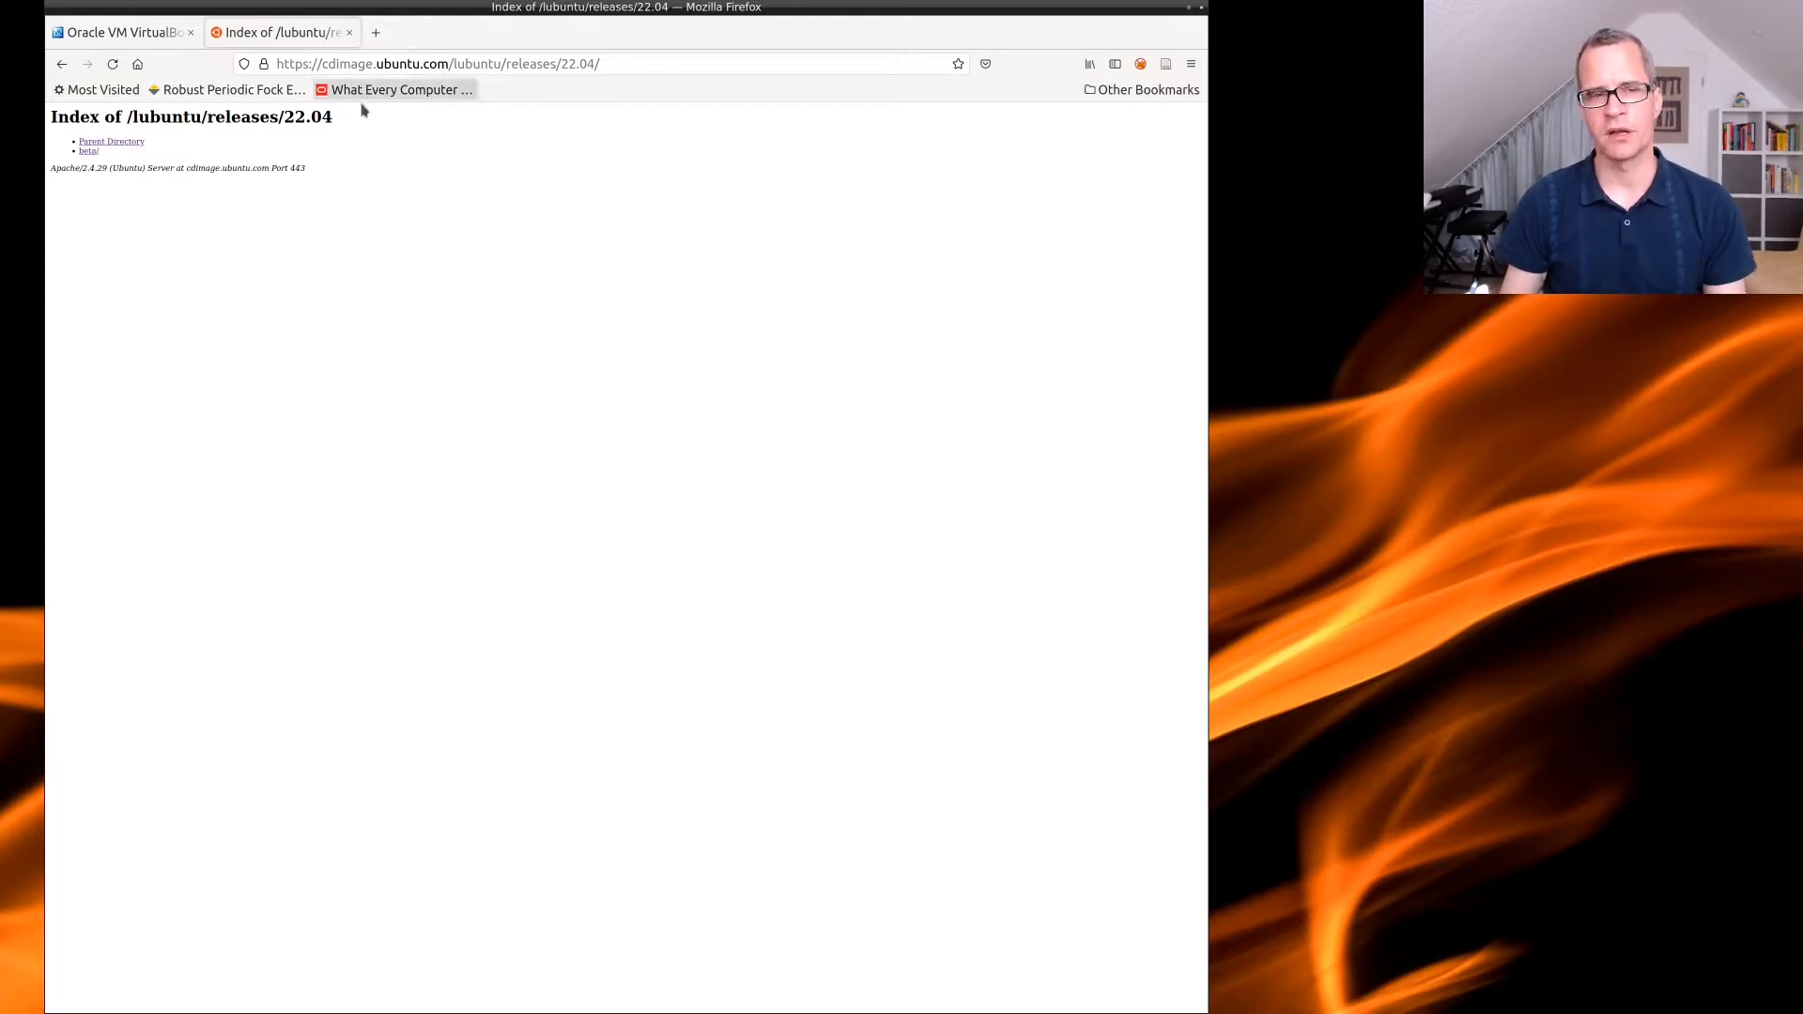
Open the beta folder of the Lubuntu 22.04 releases and look over the available desktop image downloads.
{"action": "left_click", "coordinate": [88, 152]}
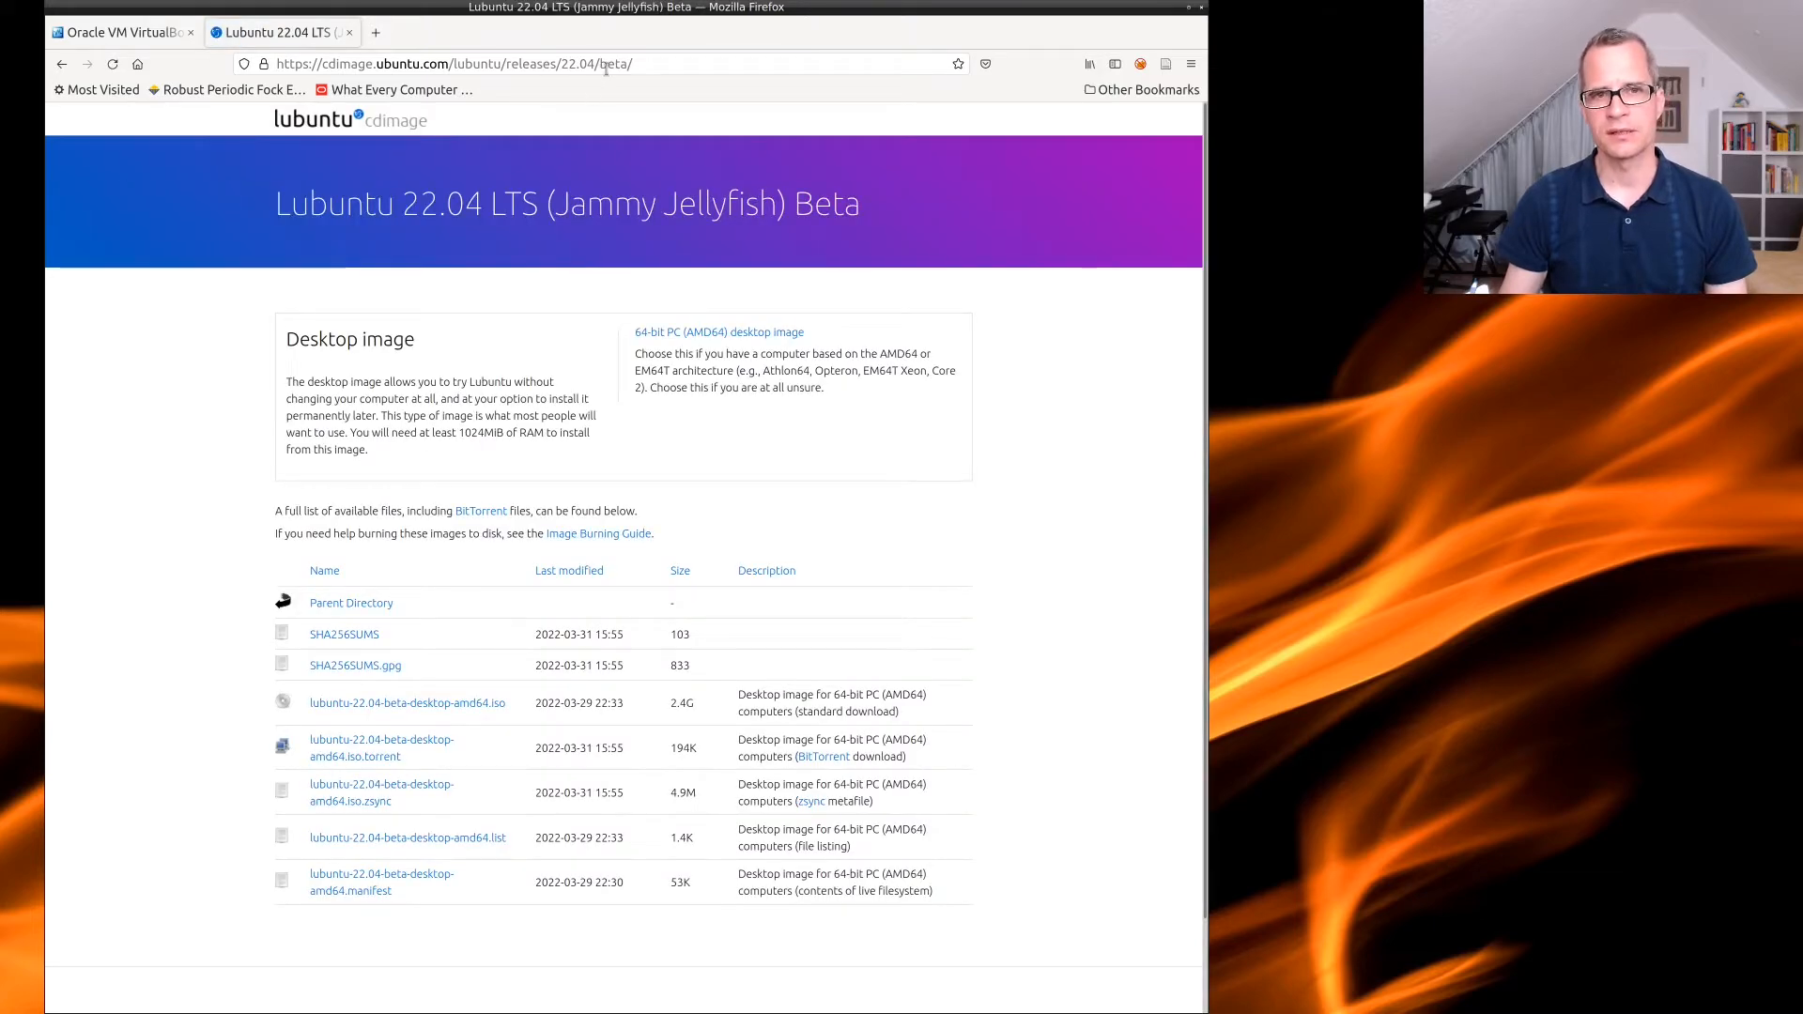
{"action": "scroll", "coordinate": [346, 460], "scroll_direction": "down", "scroll_amount": 2}
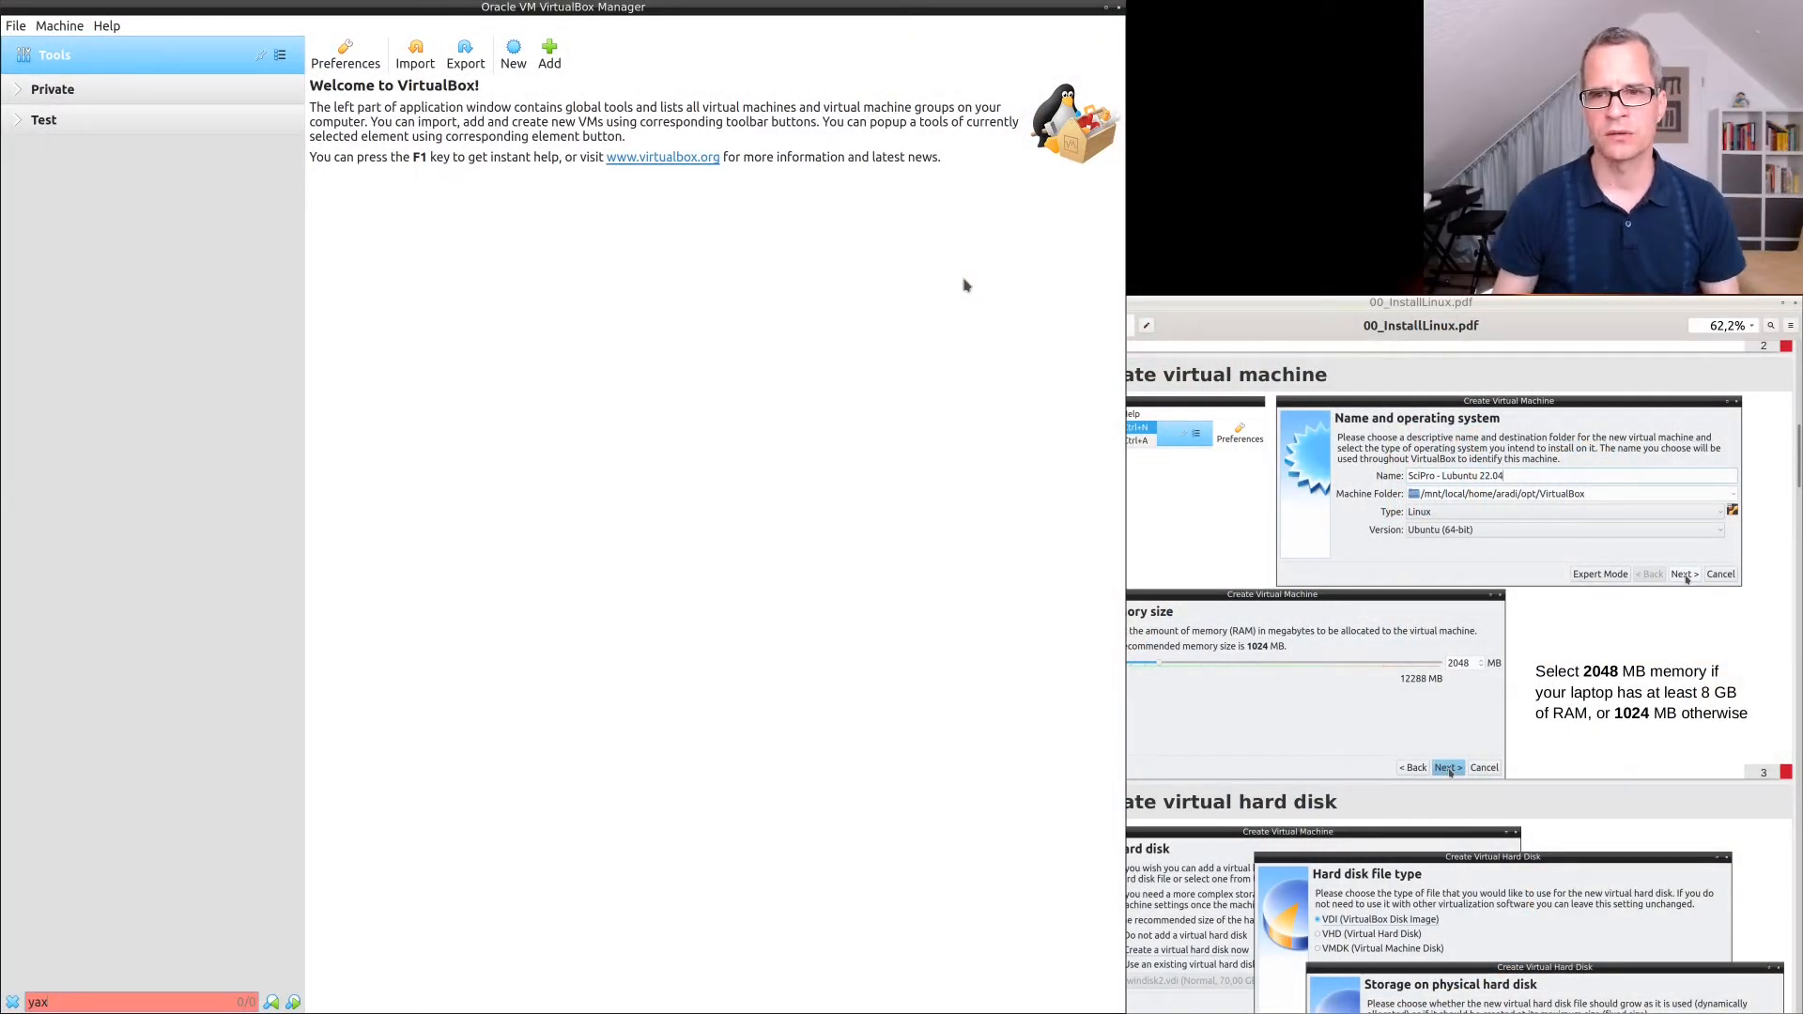
Bring 00_InstallLinux.pdf to the front and read the slide on creating a virtual machine.
{"action": "left_click", "coordinate": [1313, 302]}
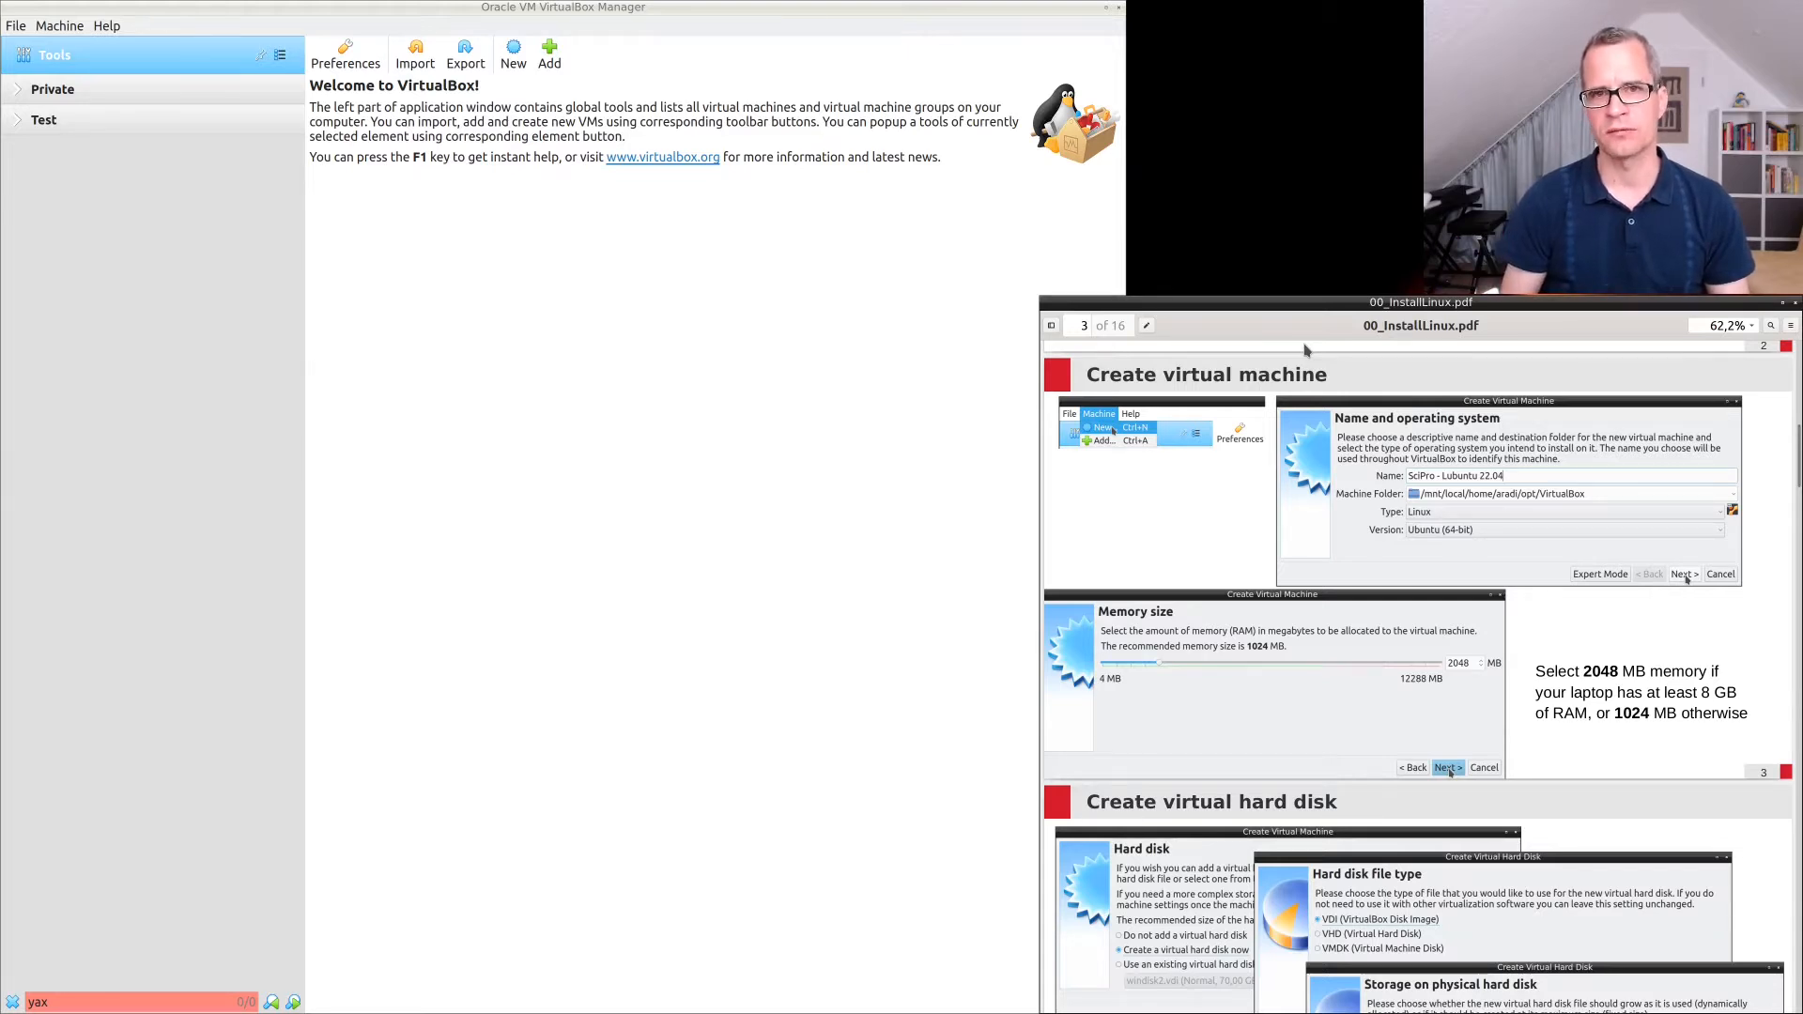
{"action": "scroll", "coordinate": [1334, 554], "scroll_direction": "up", "scroll_amount": 5}
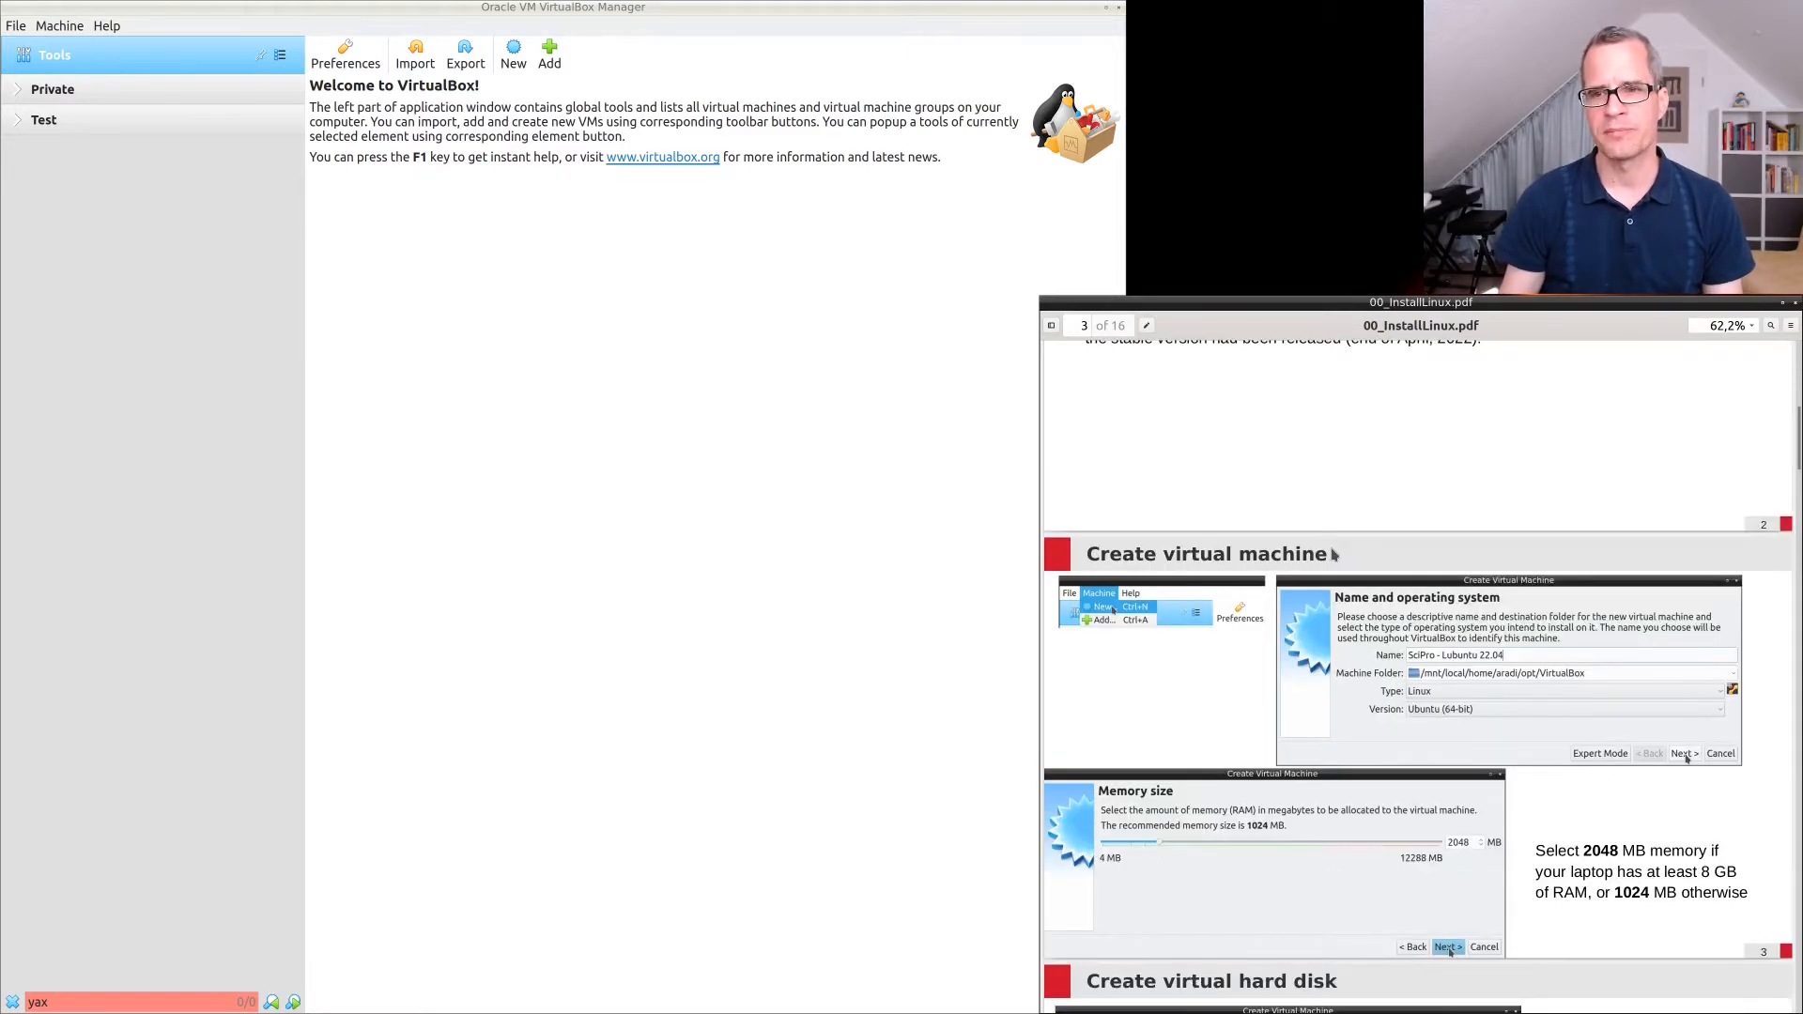
{"action": "scroll", "coordinate": [1334, 554], "scroll_direction": "down", "scroll_amount": 5}
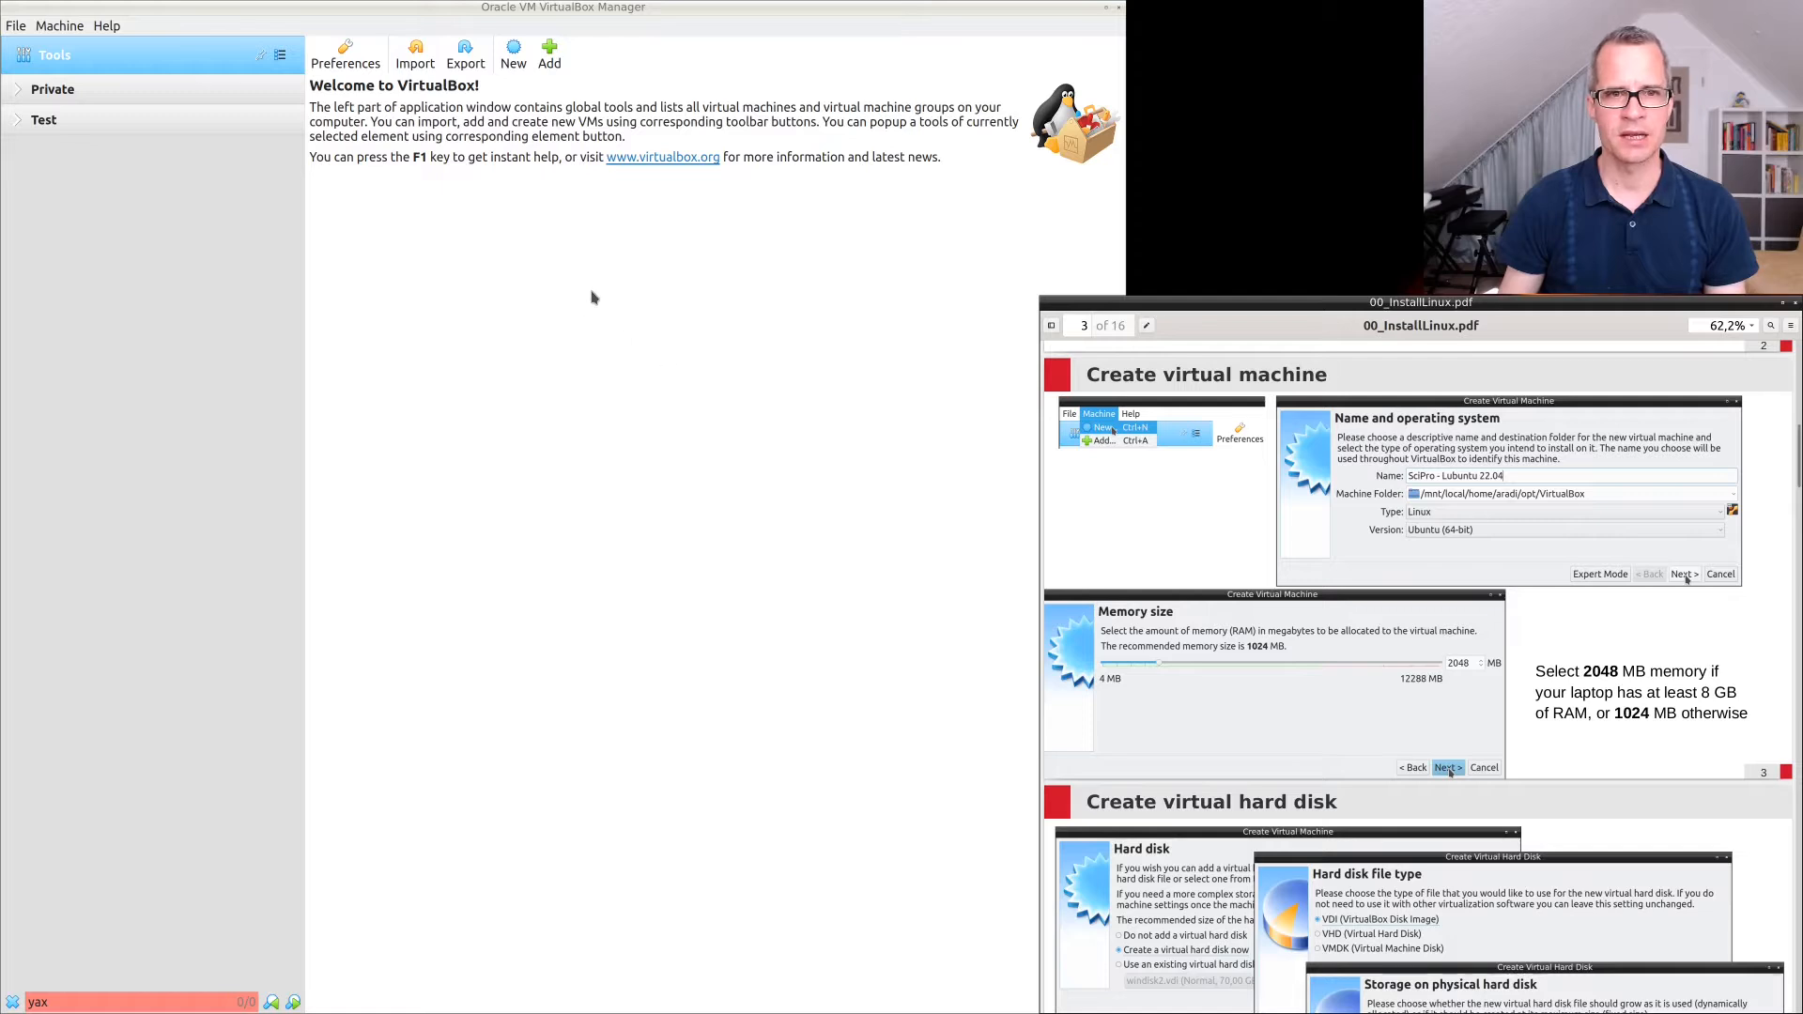
Start a new virtual machine in VirtualBox named "SciPro - Lubuntu 22.04" and accept its operating system settings.
{"action": "left_click", "coordinate": [514, 56]}
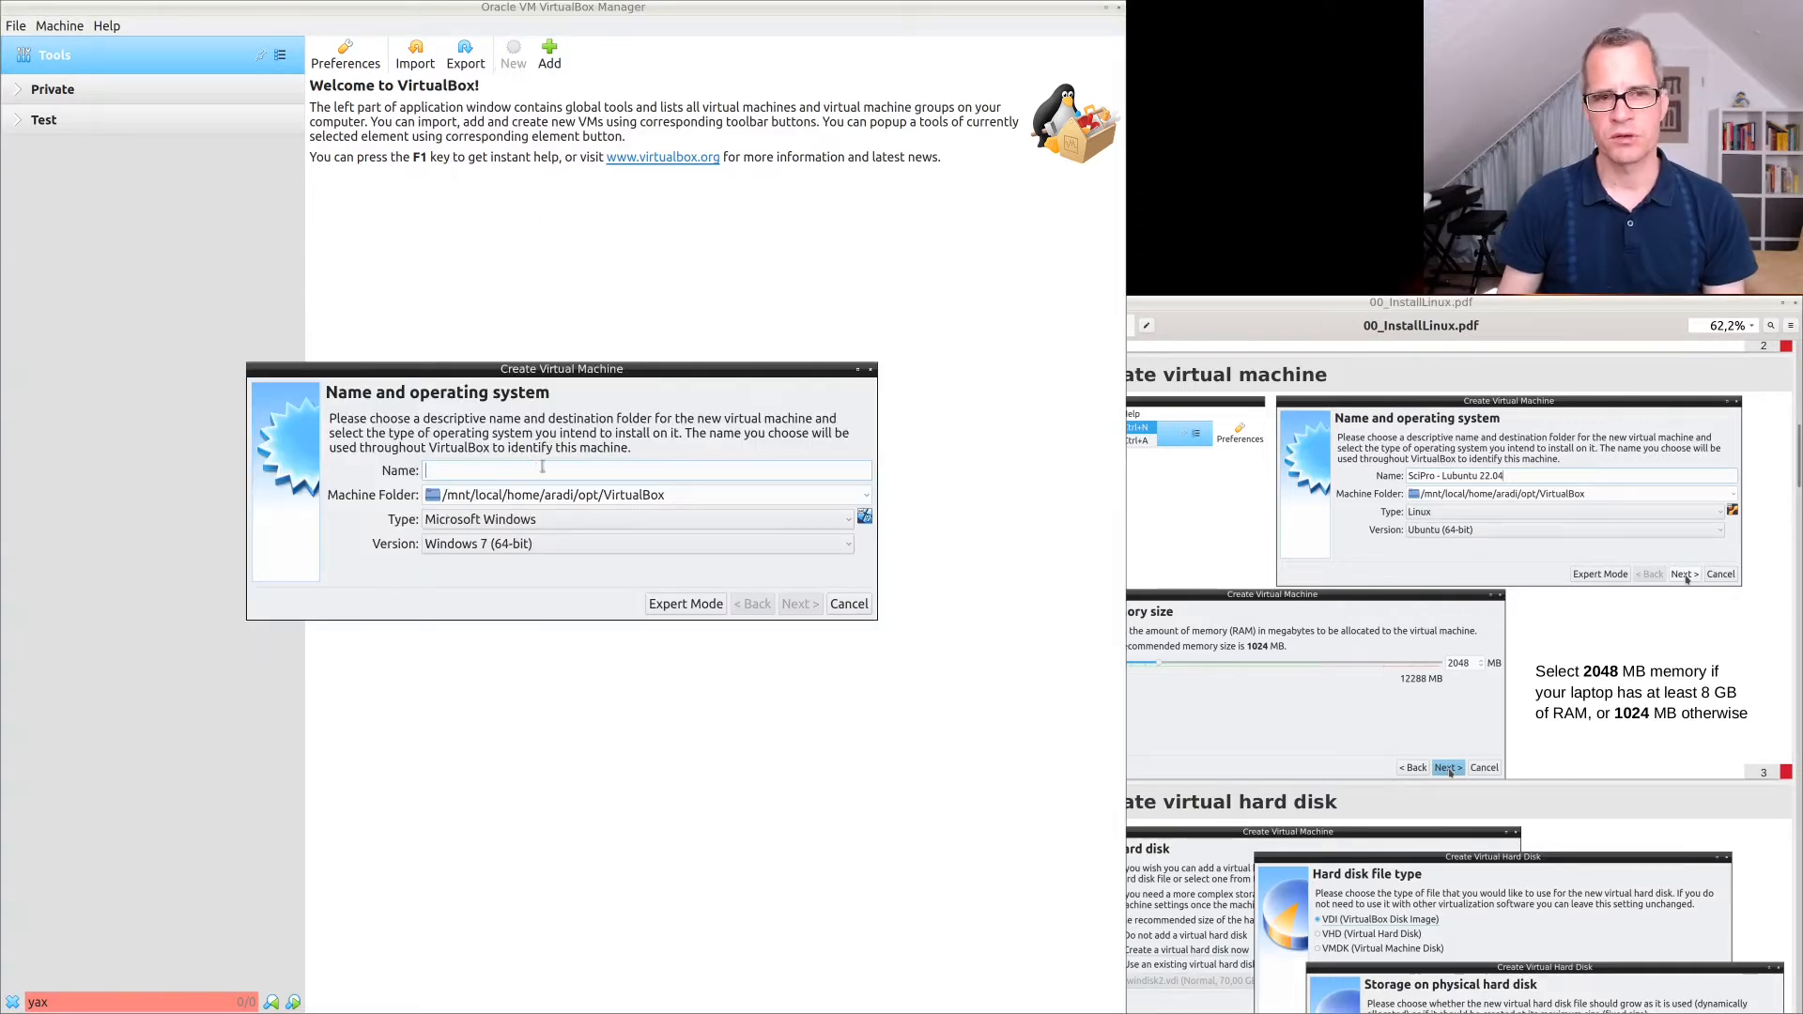
{"action": "type", "text": "SciPro - "}
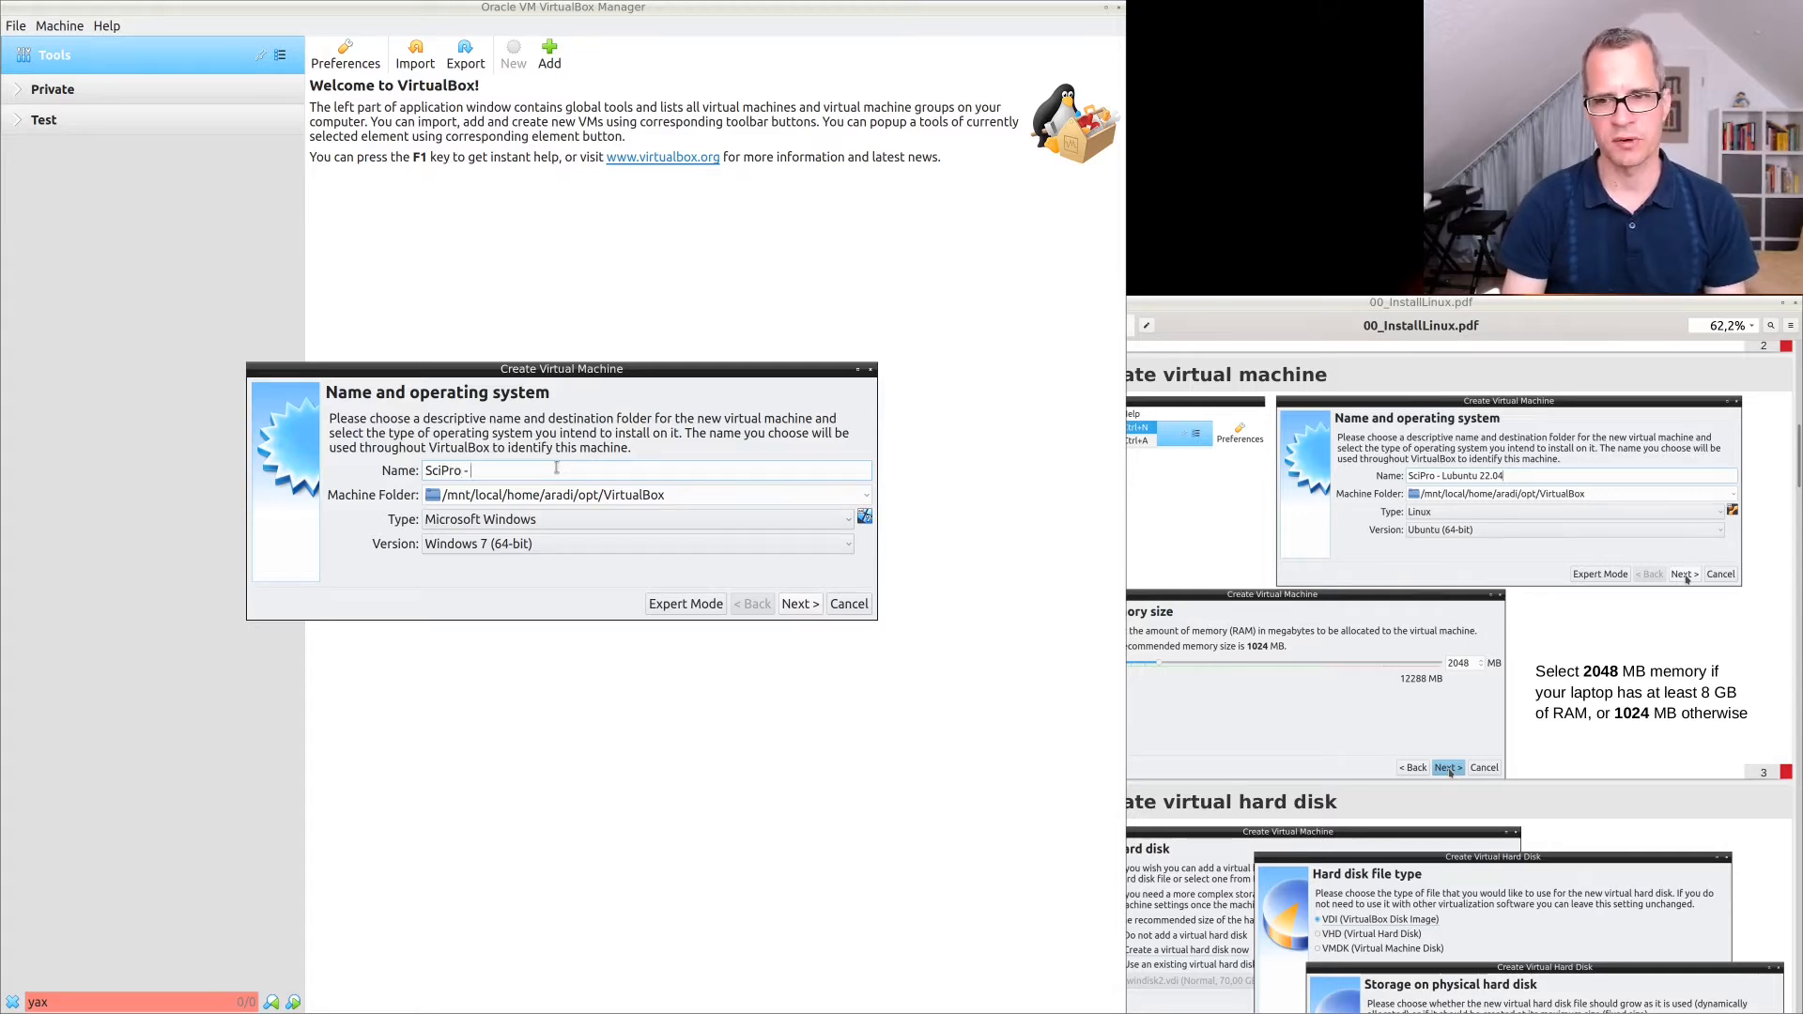
{"action": "type", "text": "Lubuntu "}
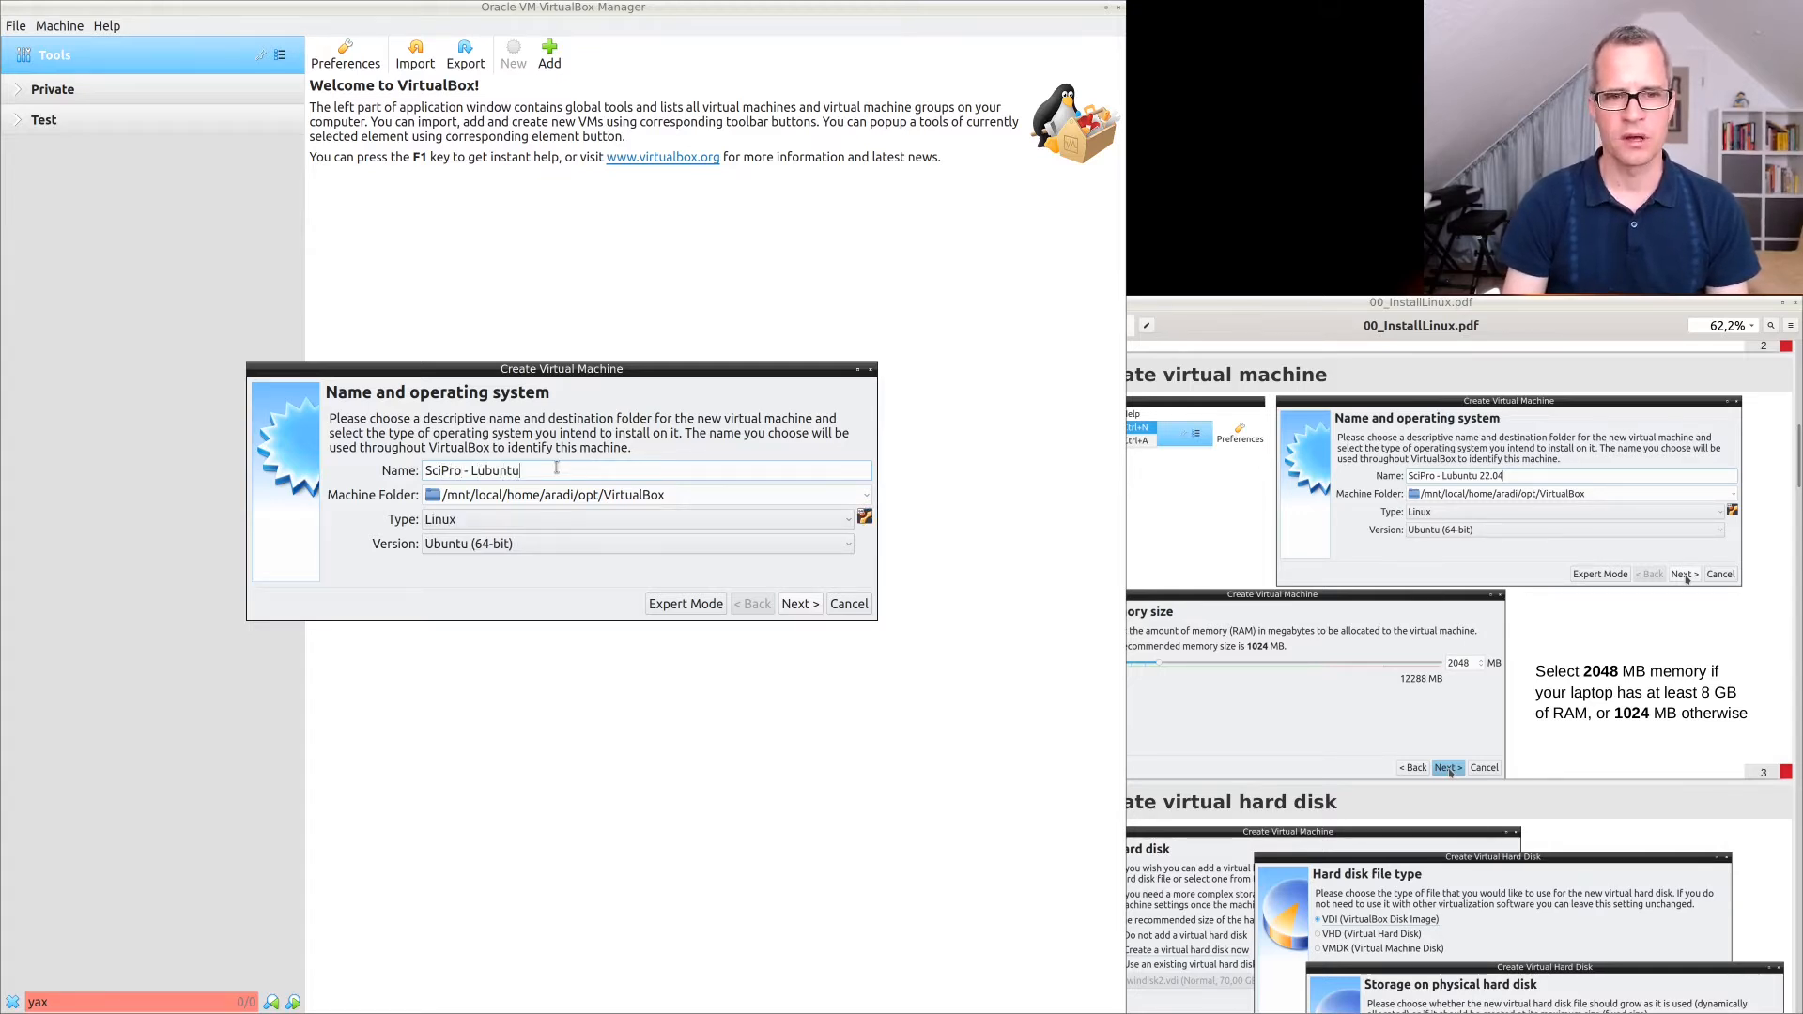
{"action": "type", "text": "2"}
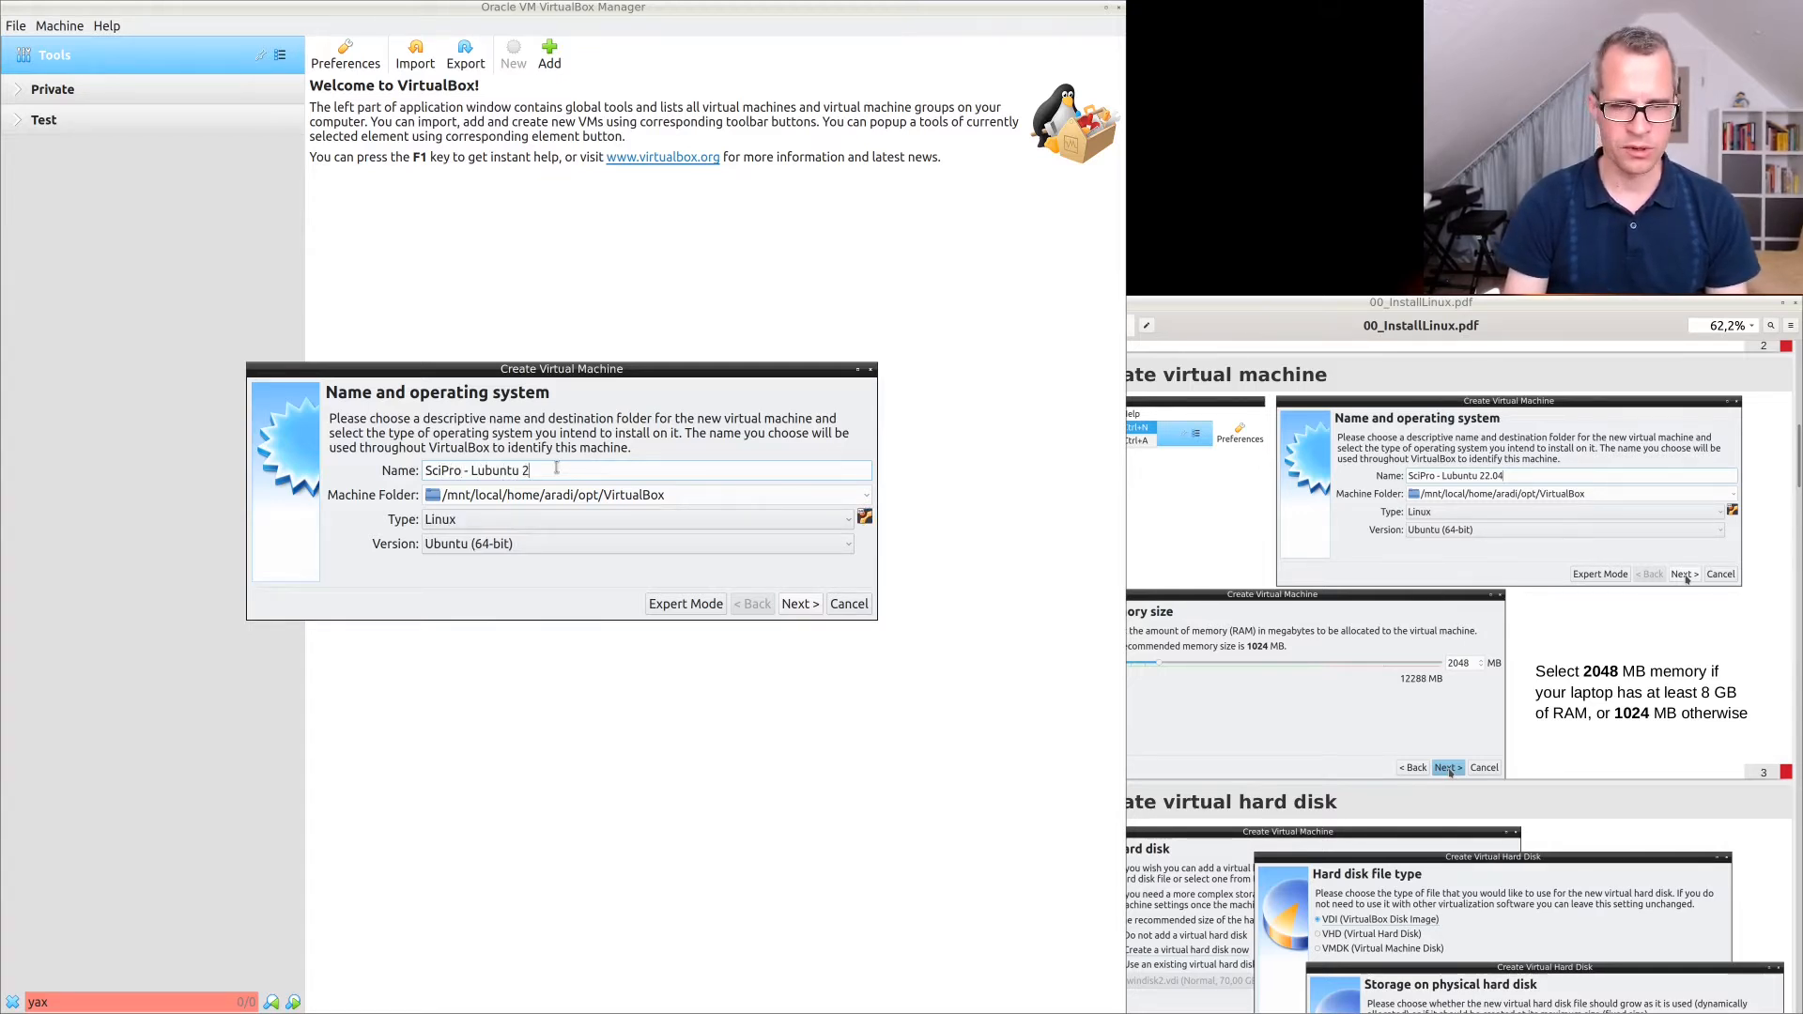
{"action": "type", "text": "2.04"}
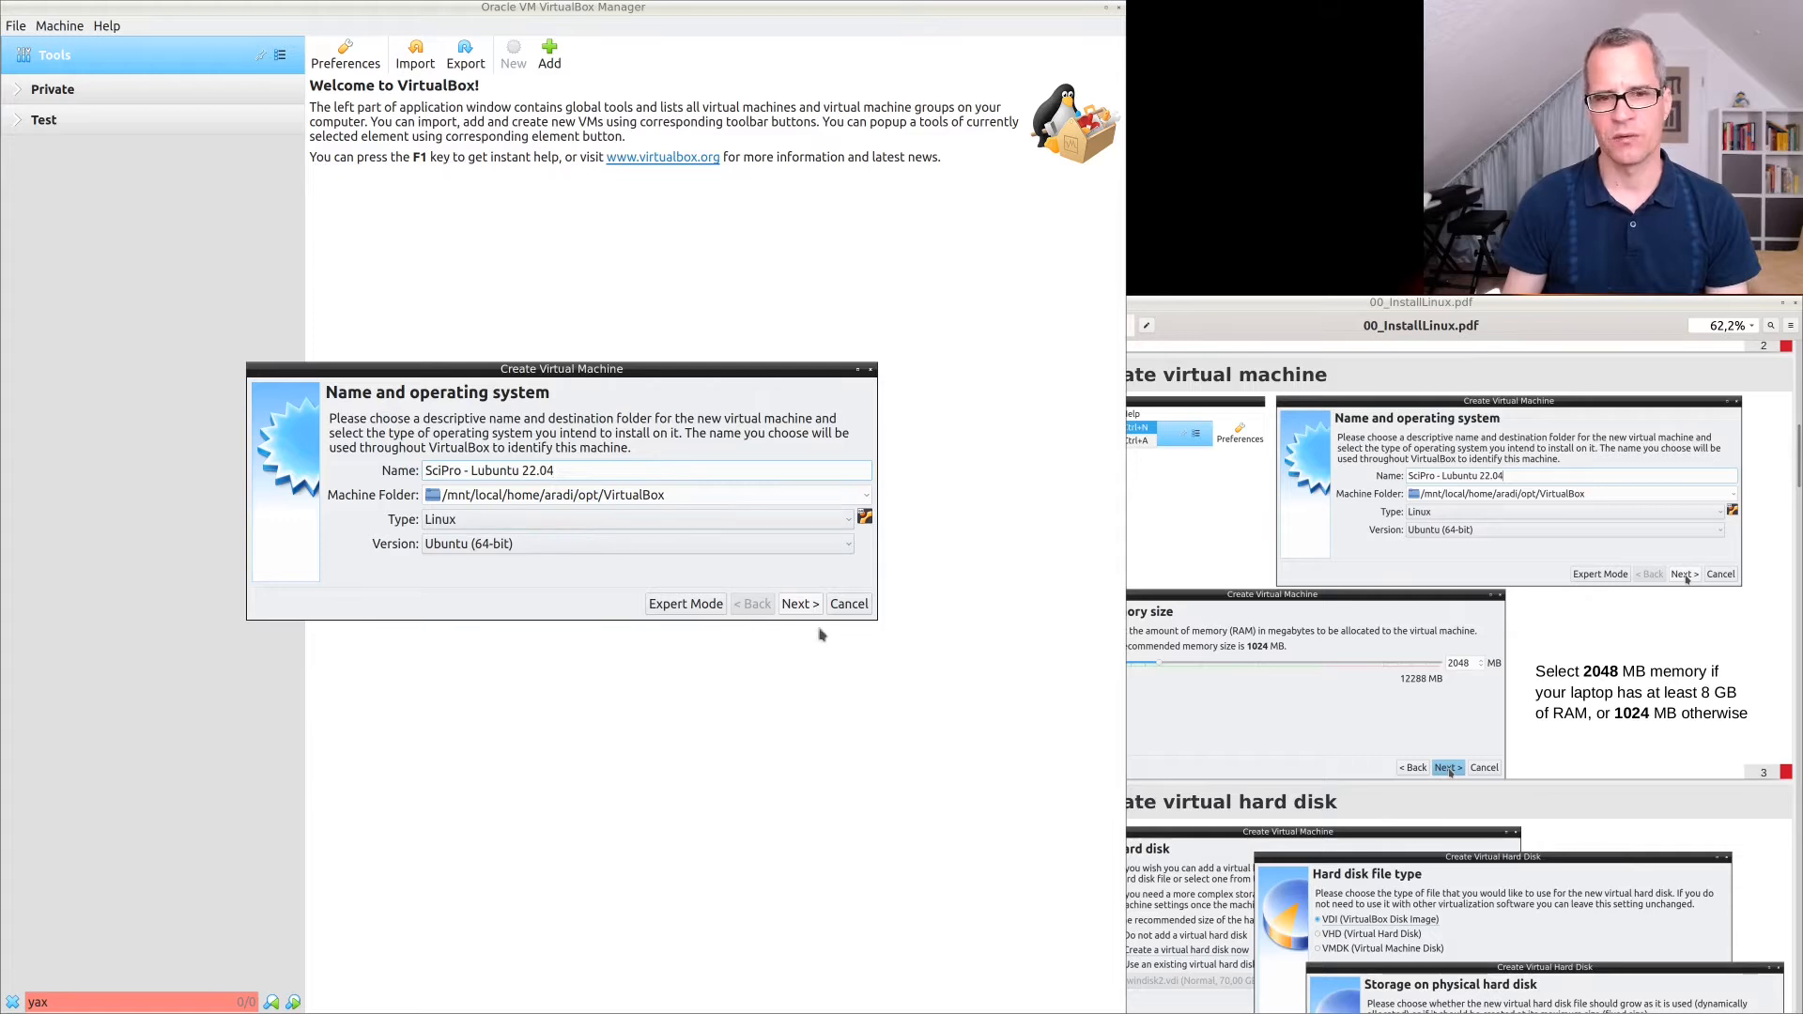
{"action": "left_click", "coordinate": [797, 606]}
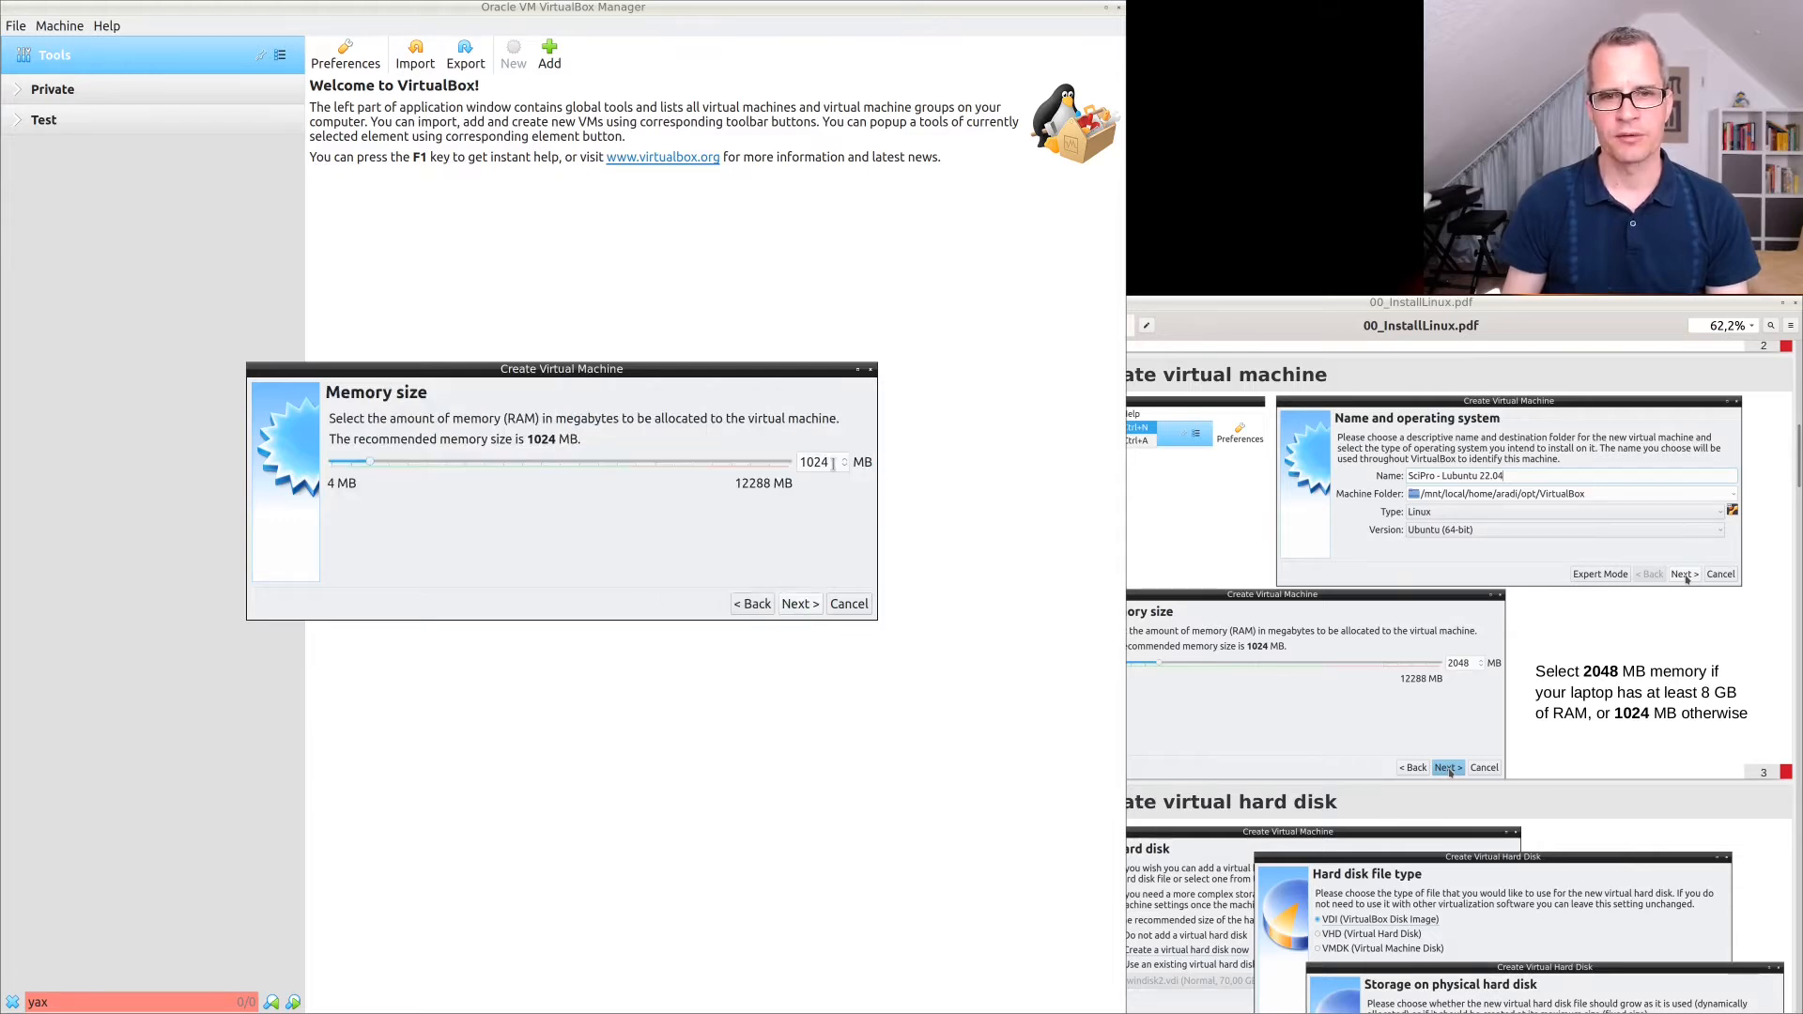
Set the virtual machine's memory size to 2048 MB.
{"action": "left_click_drag", "start_coordinate": [830, 460], "coordinate": [795, 461]}
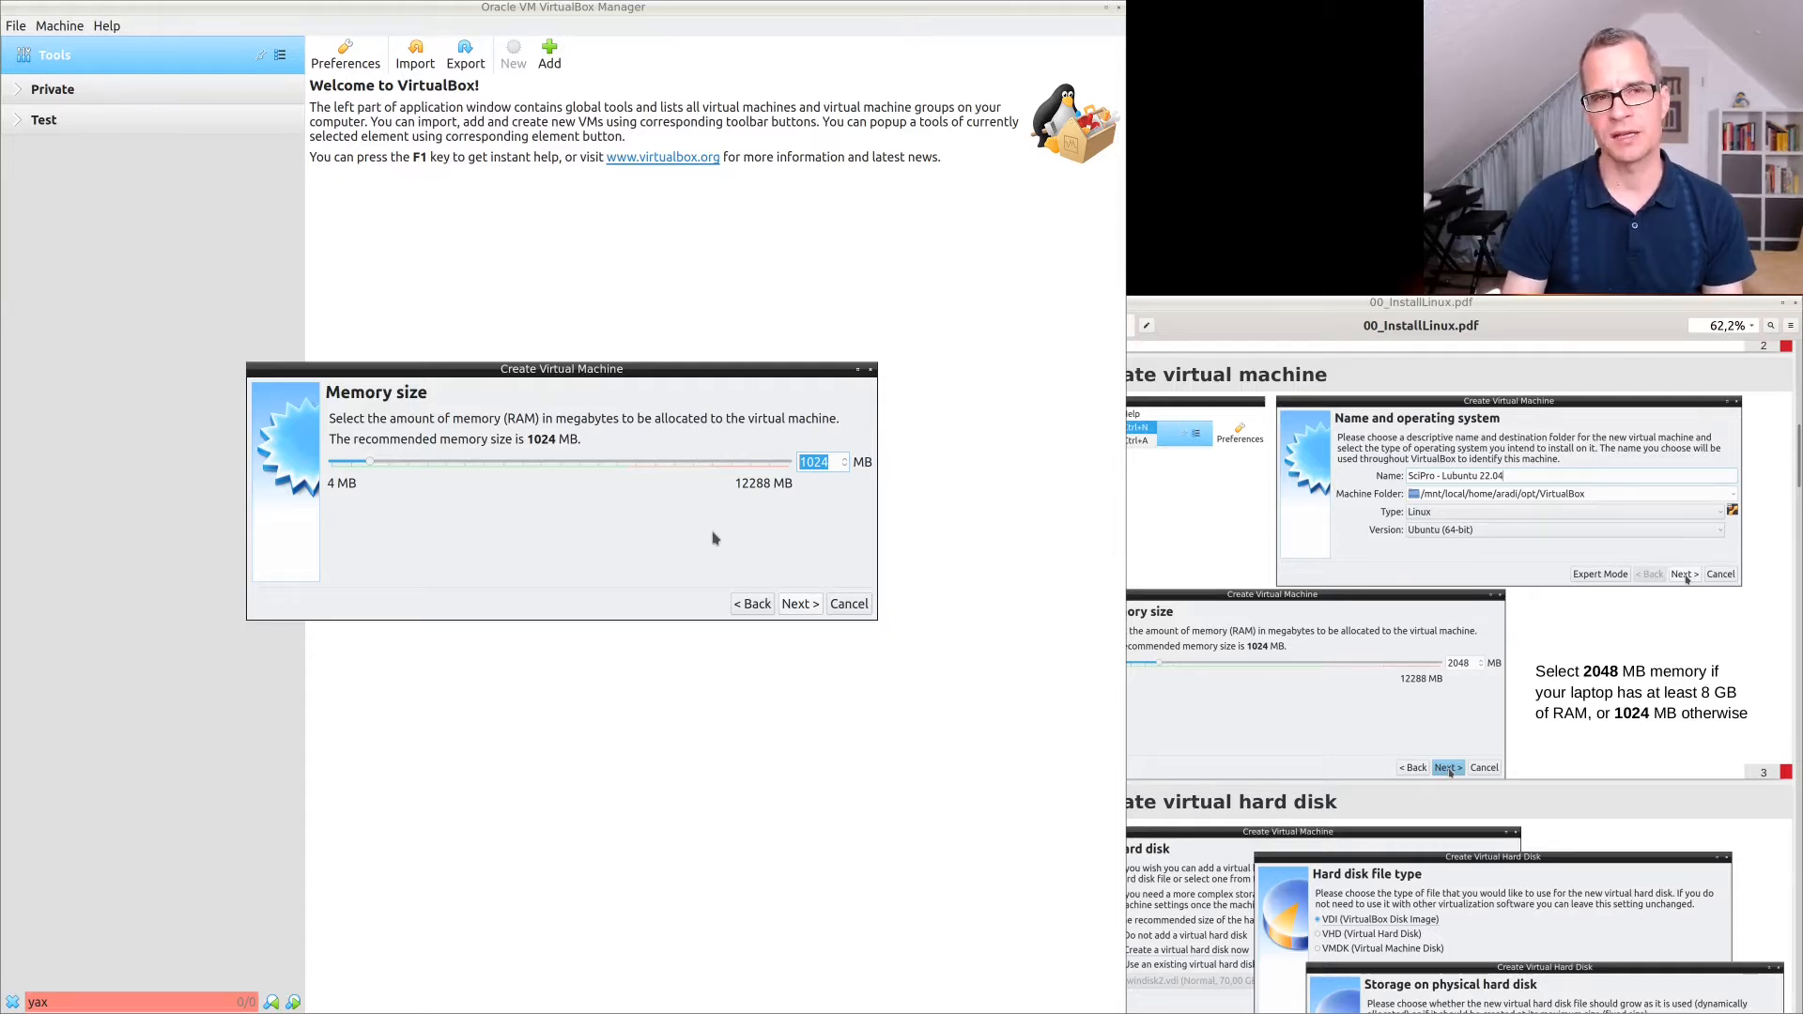
{"action": "type", "text": "2048"}
{"action": "key", "text": "Tab"}
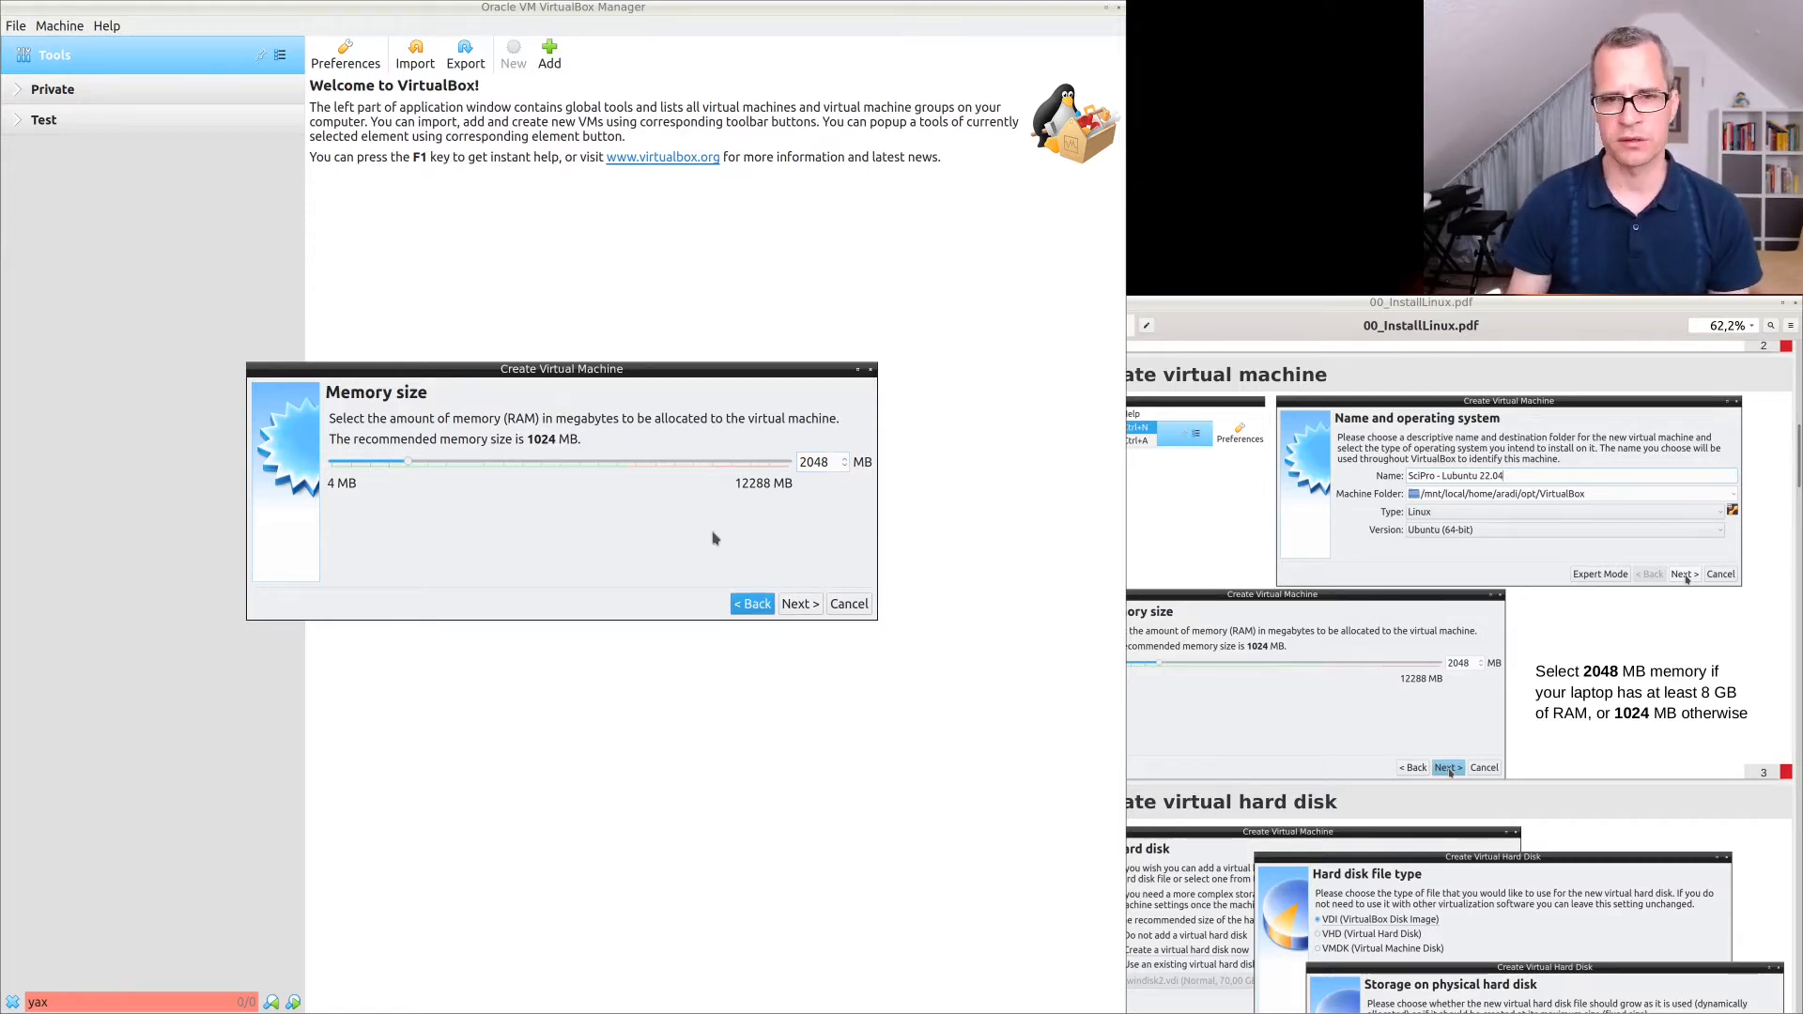
{"action": "left_click", "coordinate": [798, 606]}
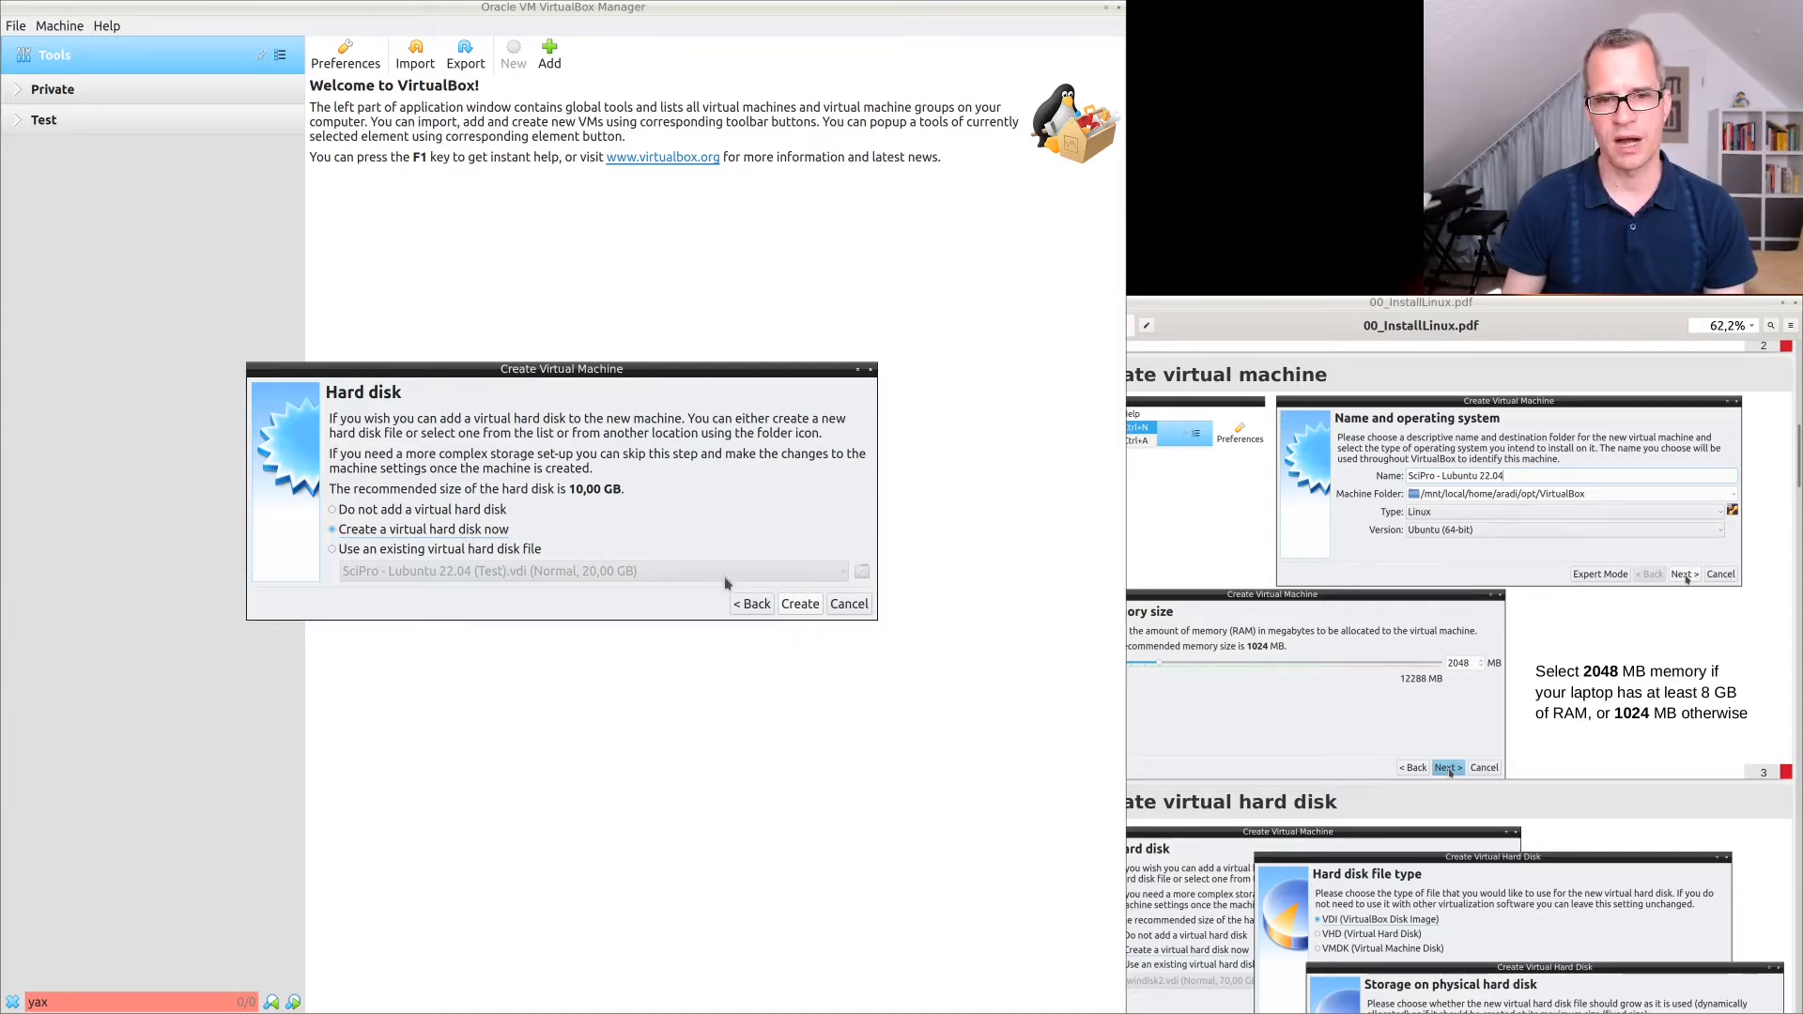
Create a dynamically allocated VDI virtual hard disk of 20 GB for the new machine.
{"action": "left_click", "coordinate": [799, 604]}
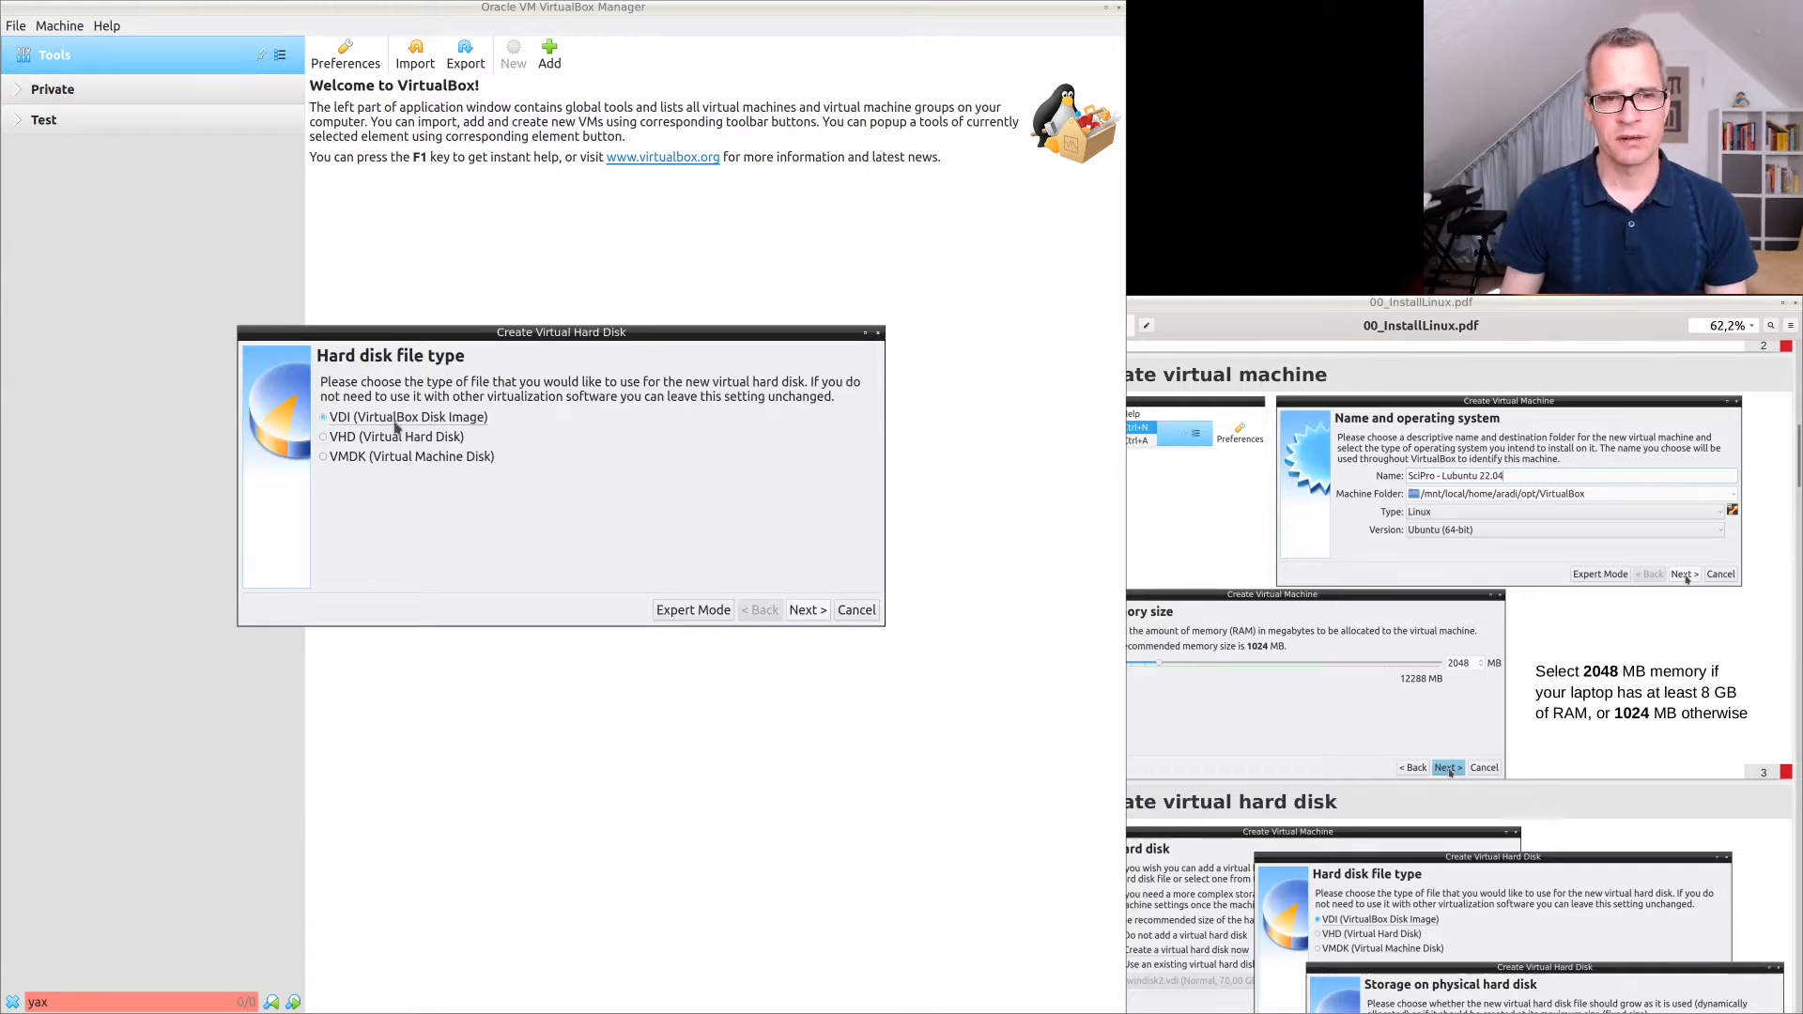
{"action": "left_click", "coordinate": [806, 611]}
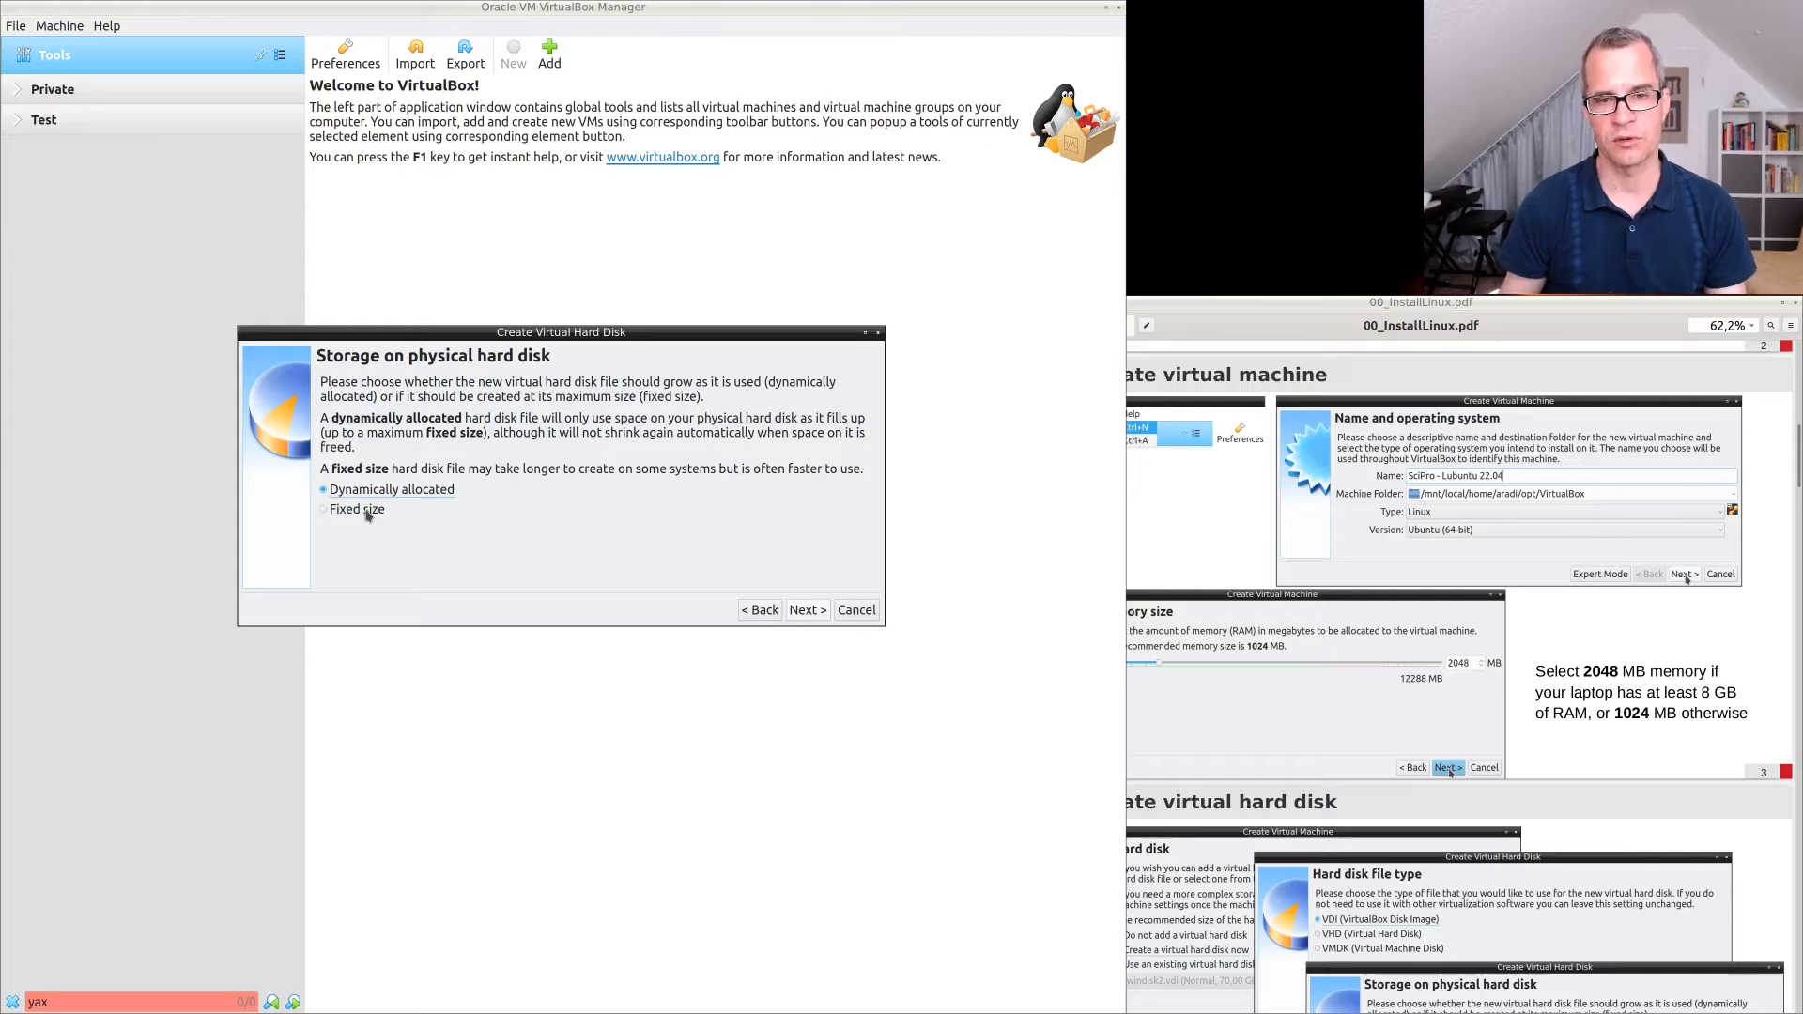
{"action": "left_click", "coordinate": [801, 610]}
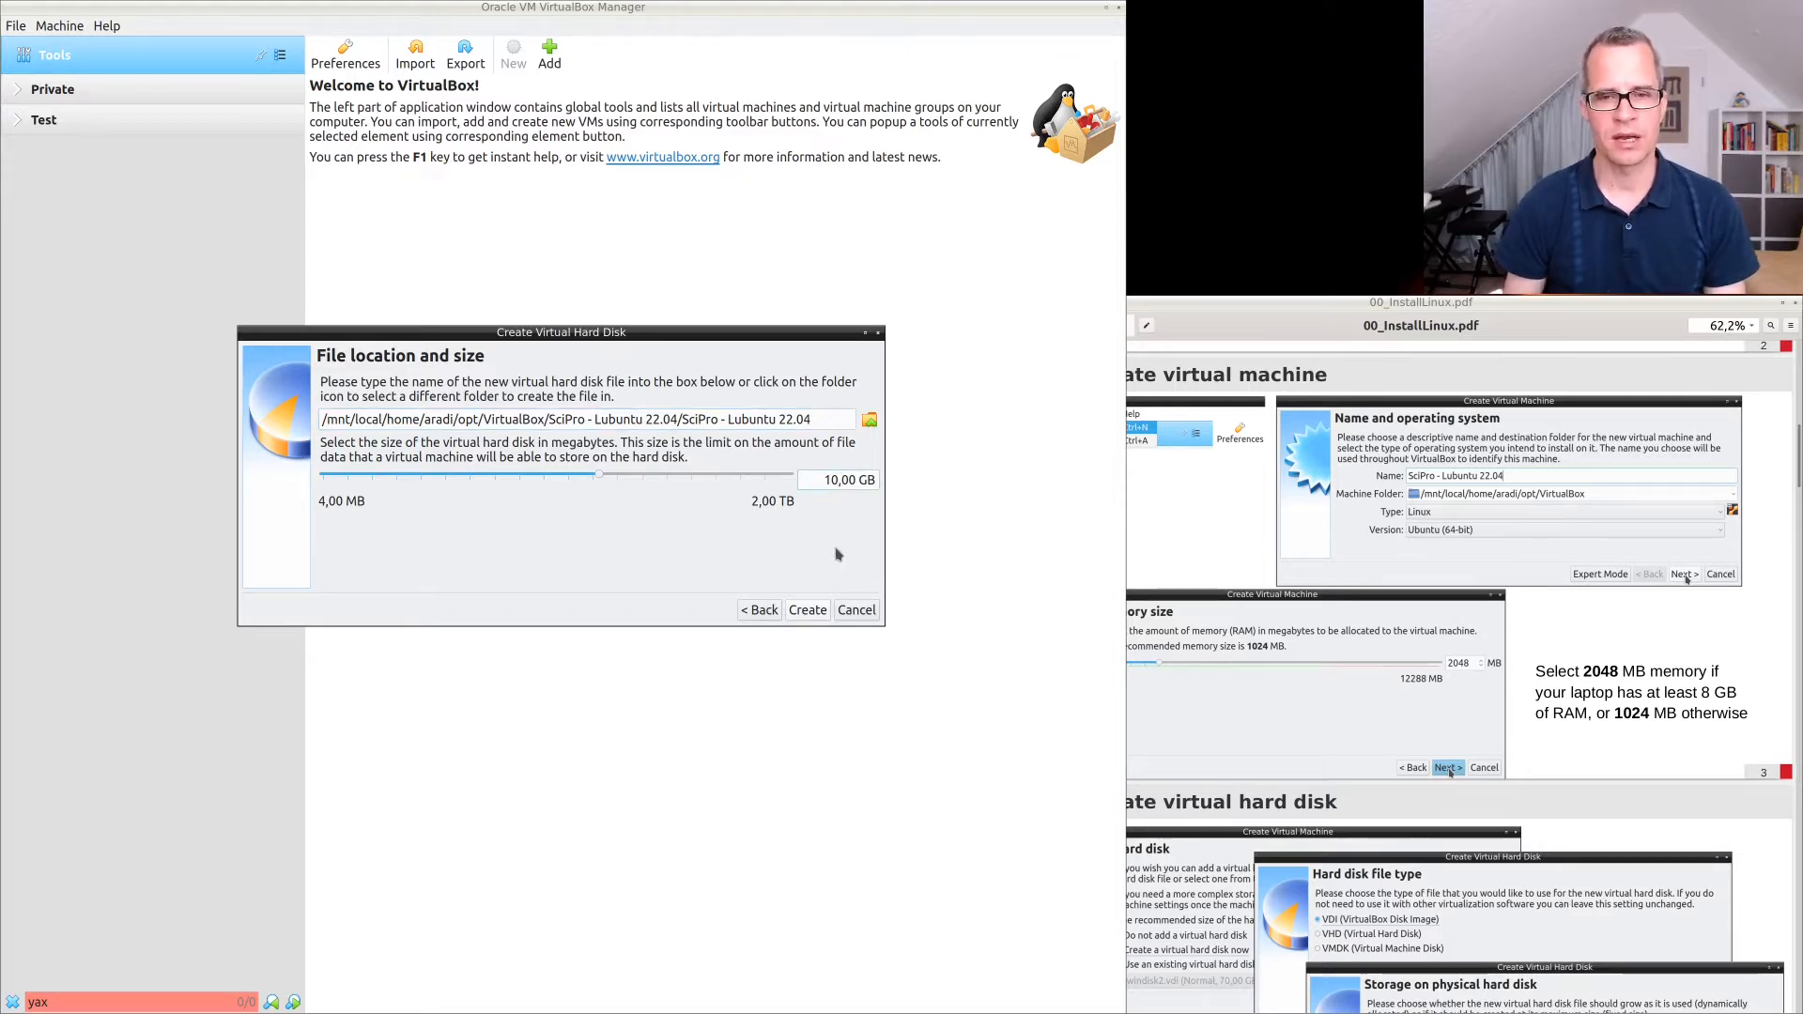
{"action": "key", "text": "shift+Left"}
{"action": "key", "text": "shift+Left"}
{"action": "type", "text": "20"}
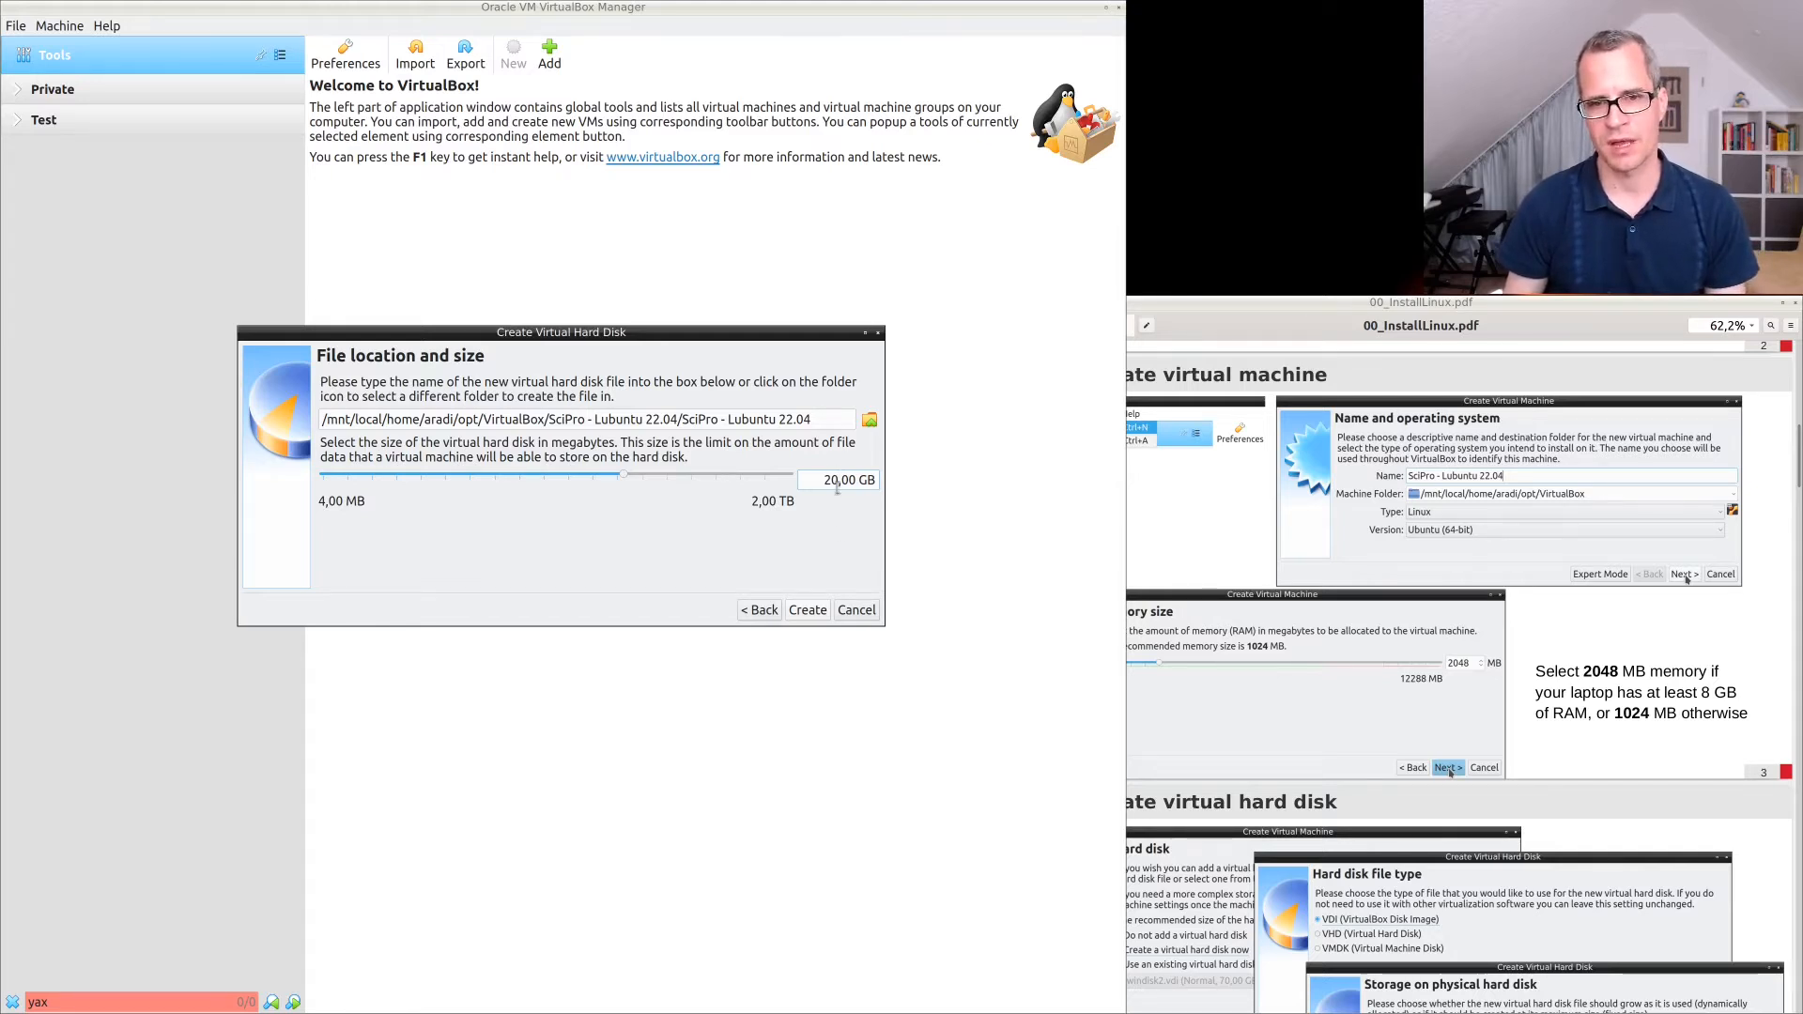
{"action": "left_click", "coordinate": [813, 619]}
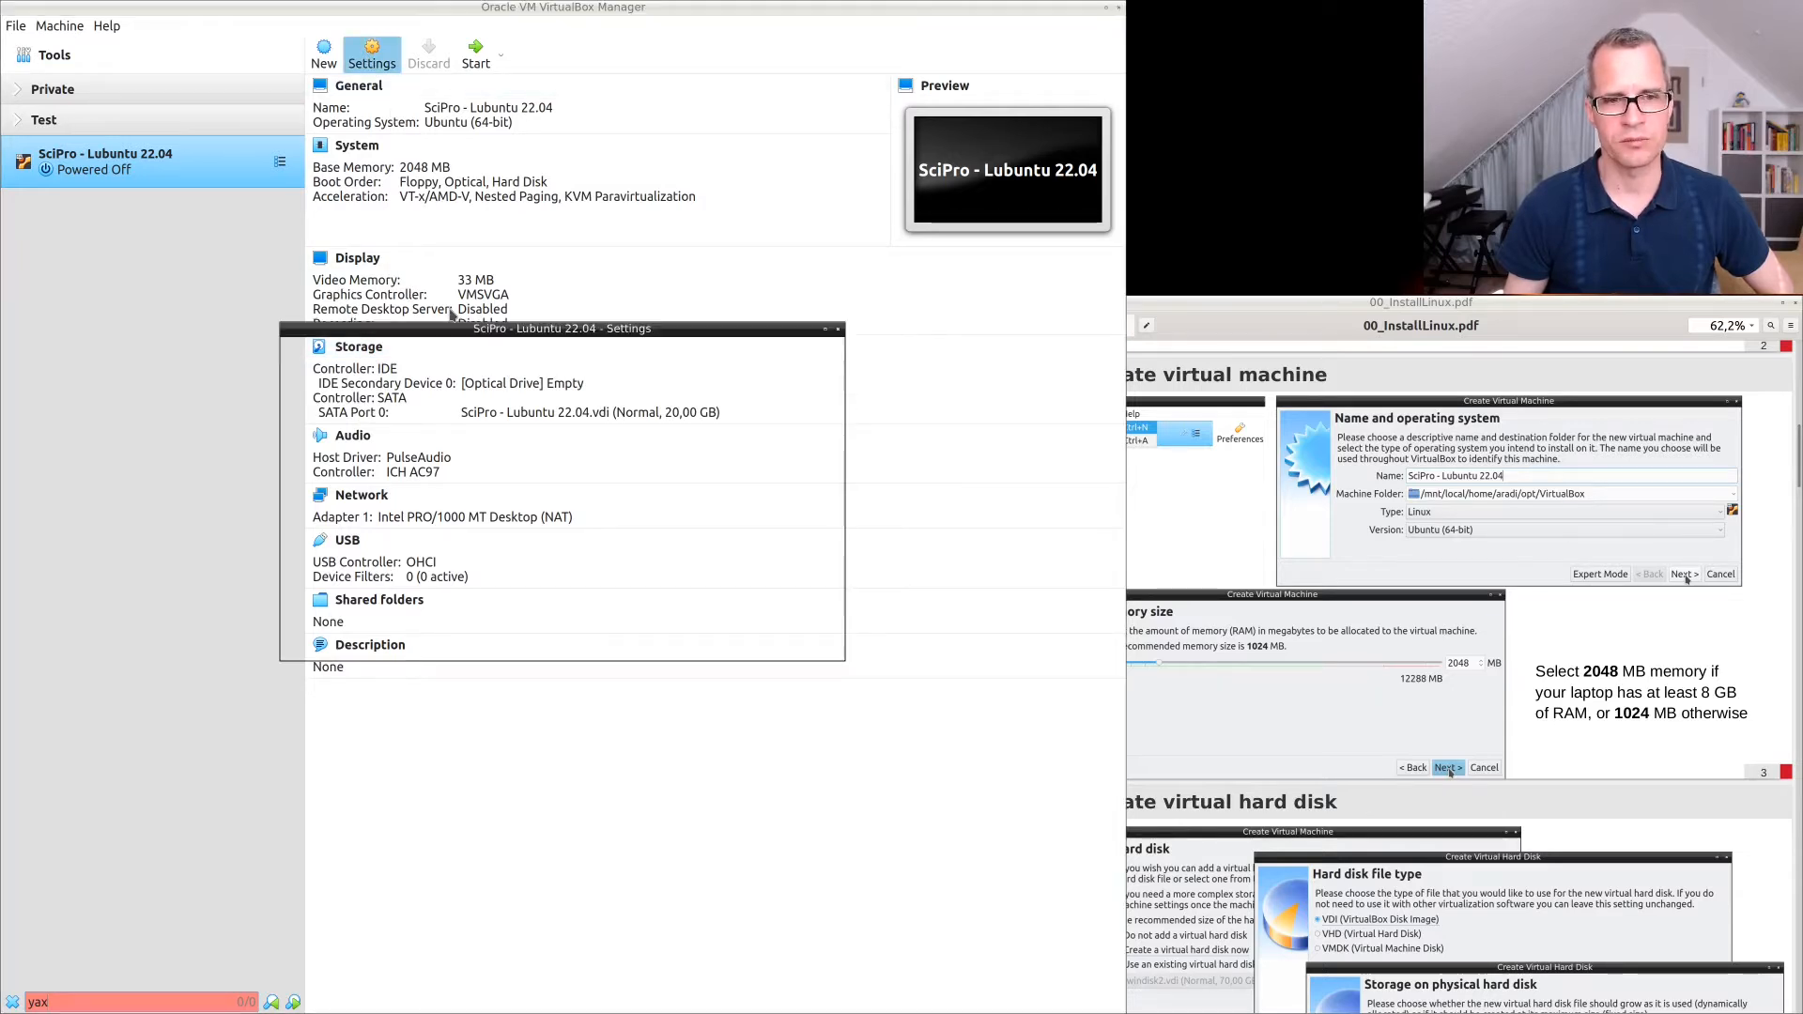
In the machine's storage settings, make the empty optical drive a Live CD/DVD and insert lubuntu-22.04-beta-desktop-amd64.iso.
{"action": "left_click", "coordinate": [340, 435]}
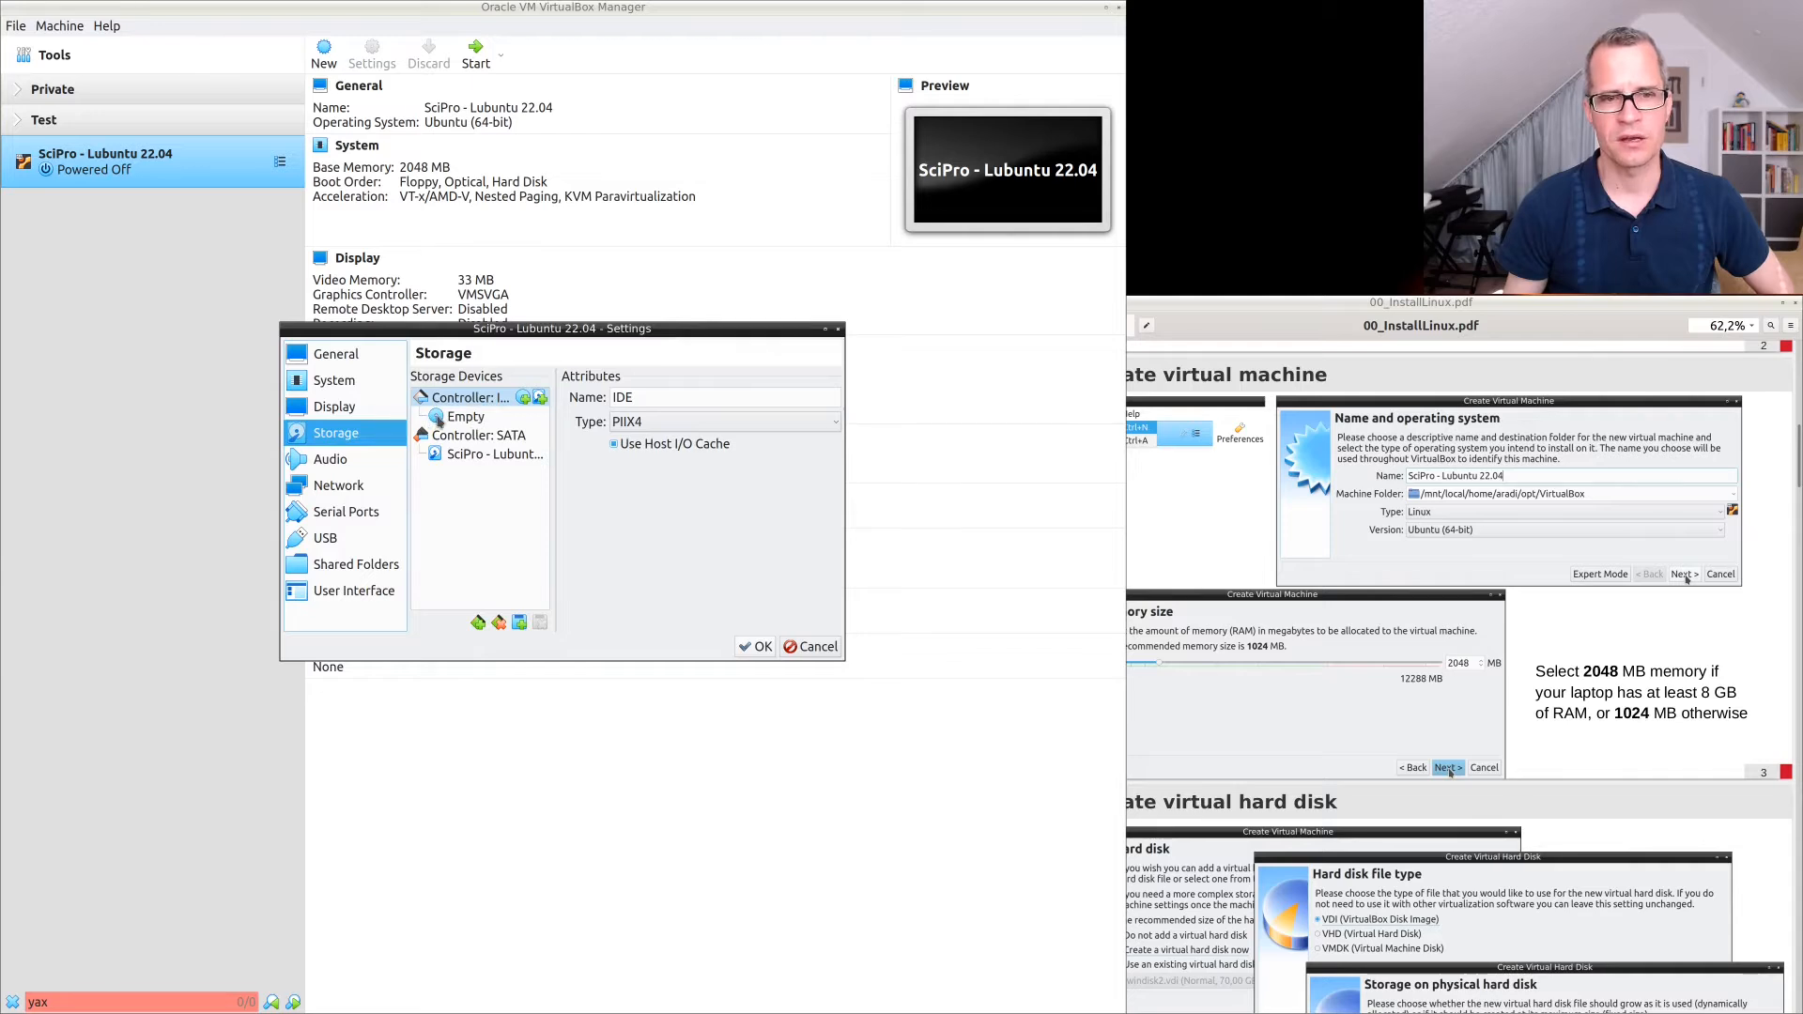
{"action": "left_click", "coordinate": [439, 419]}
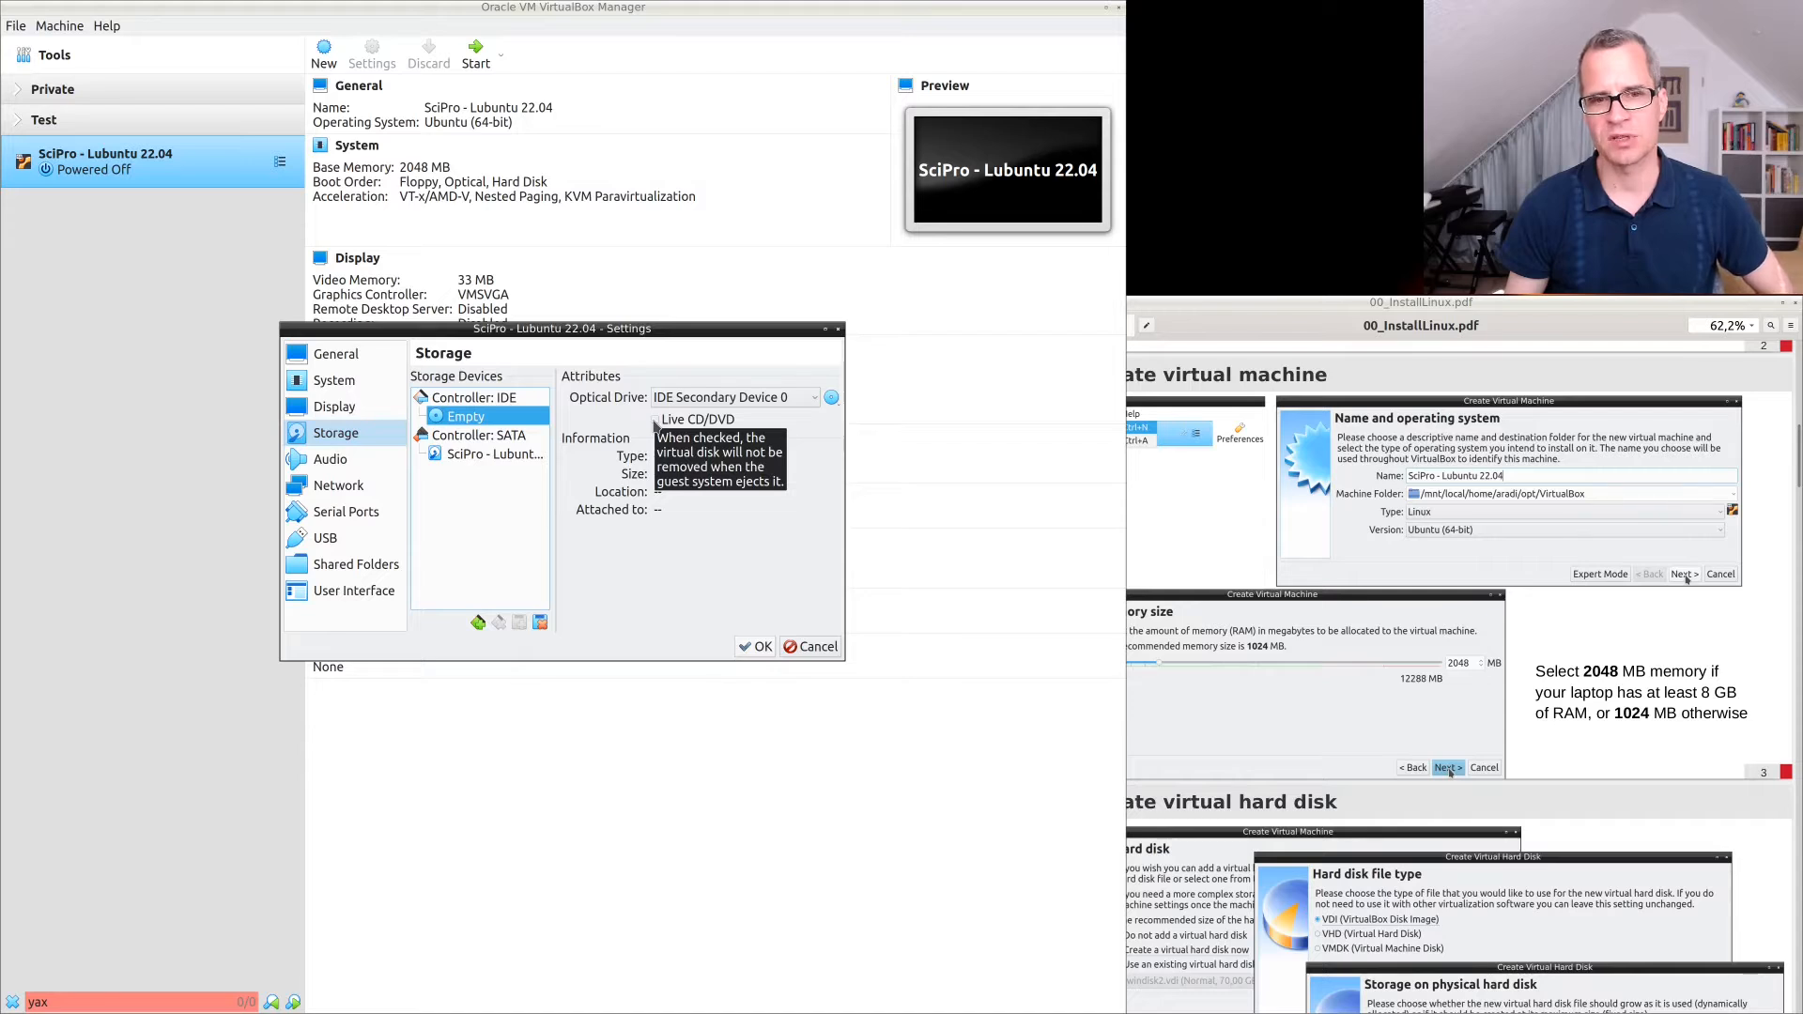
{"action": "left_click", "coordinate": [654, 422]}
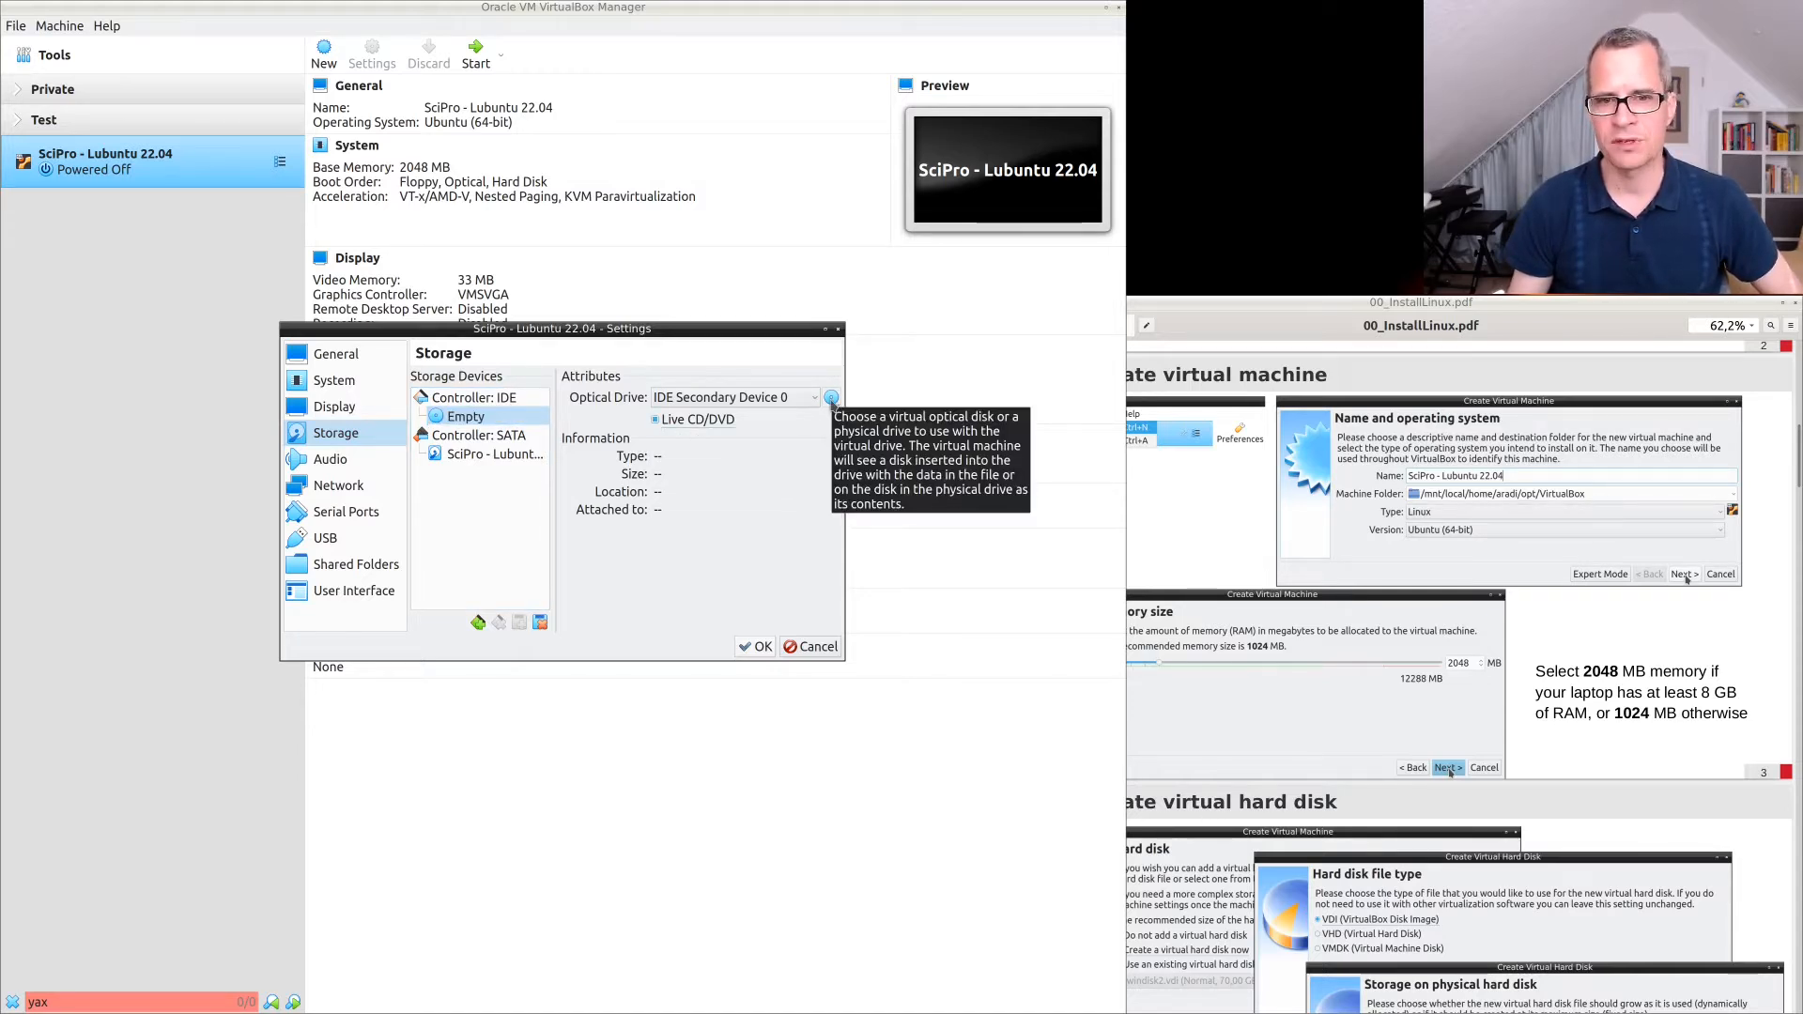
{"action": "left_click", "coordinate": [832, 400]}
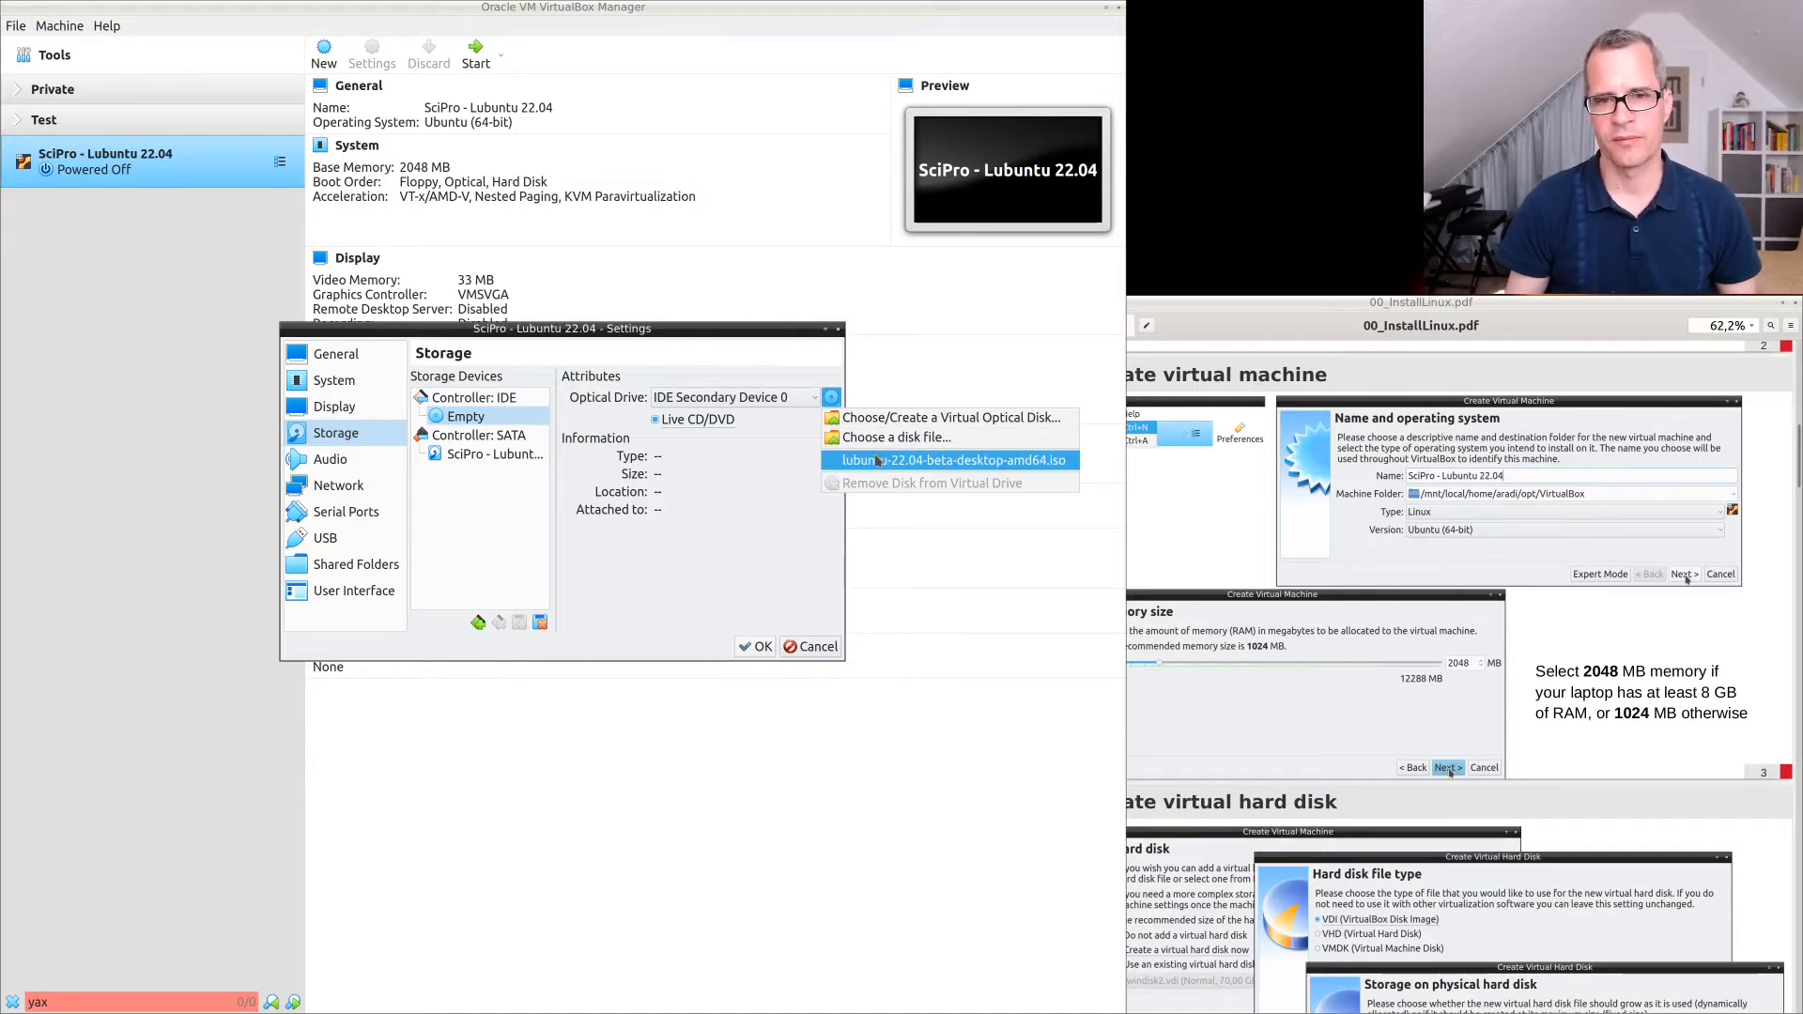
{"action": "left_click", "coordinate": [876, 460]}
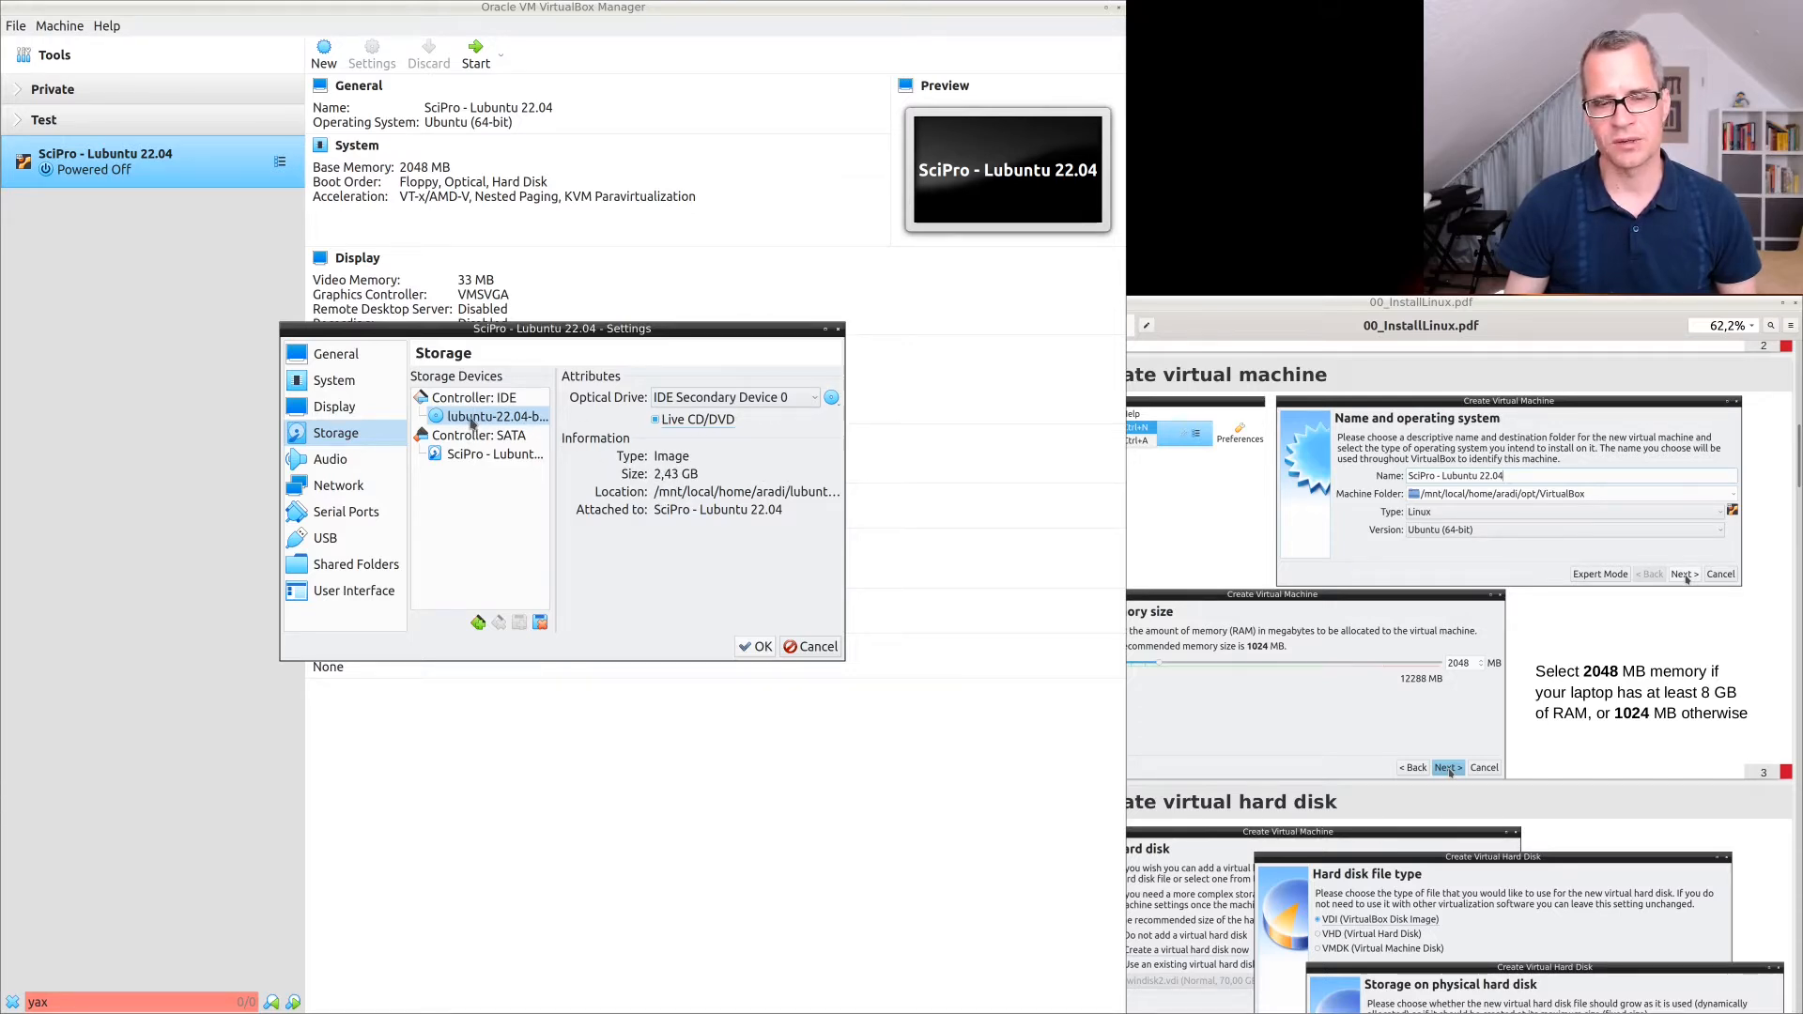
{"action": "left_click", "coordinate": [757, 648]}
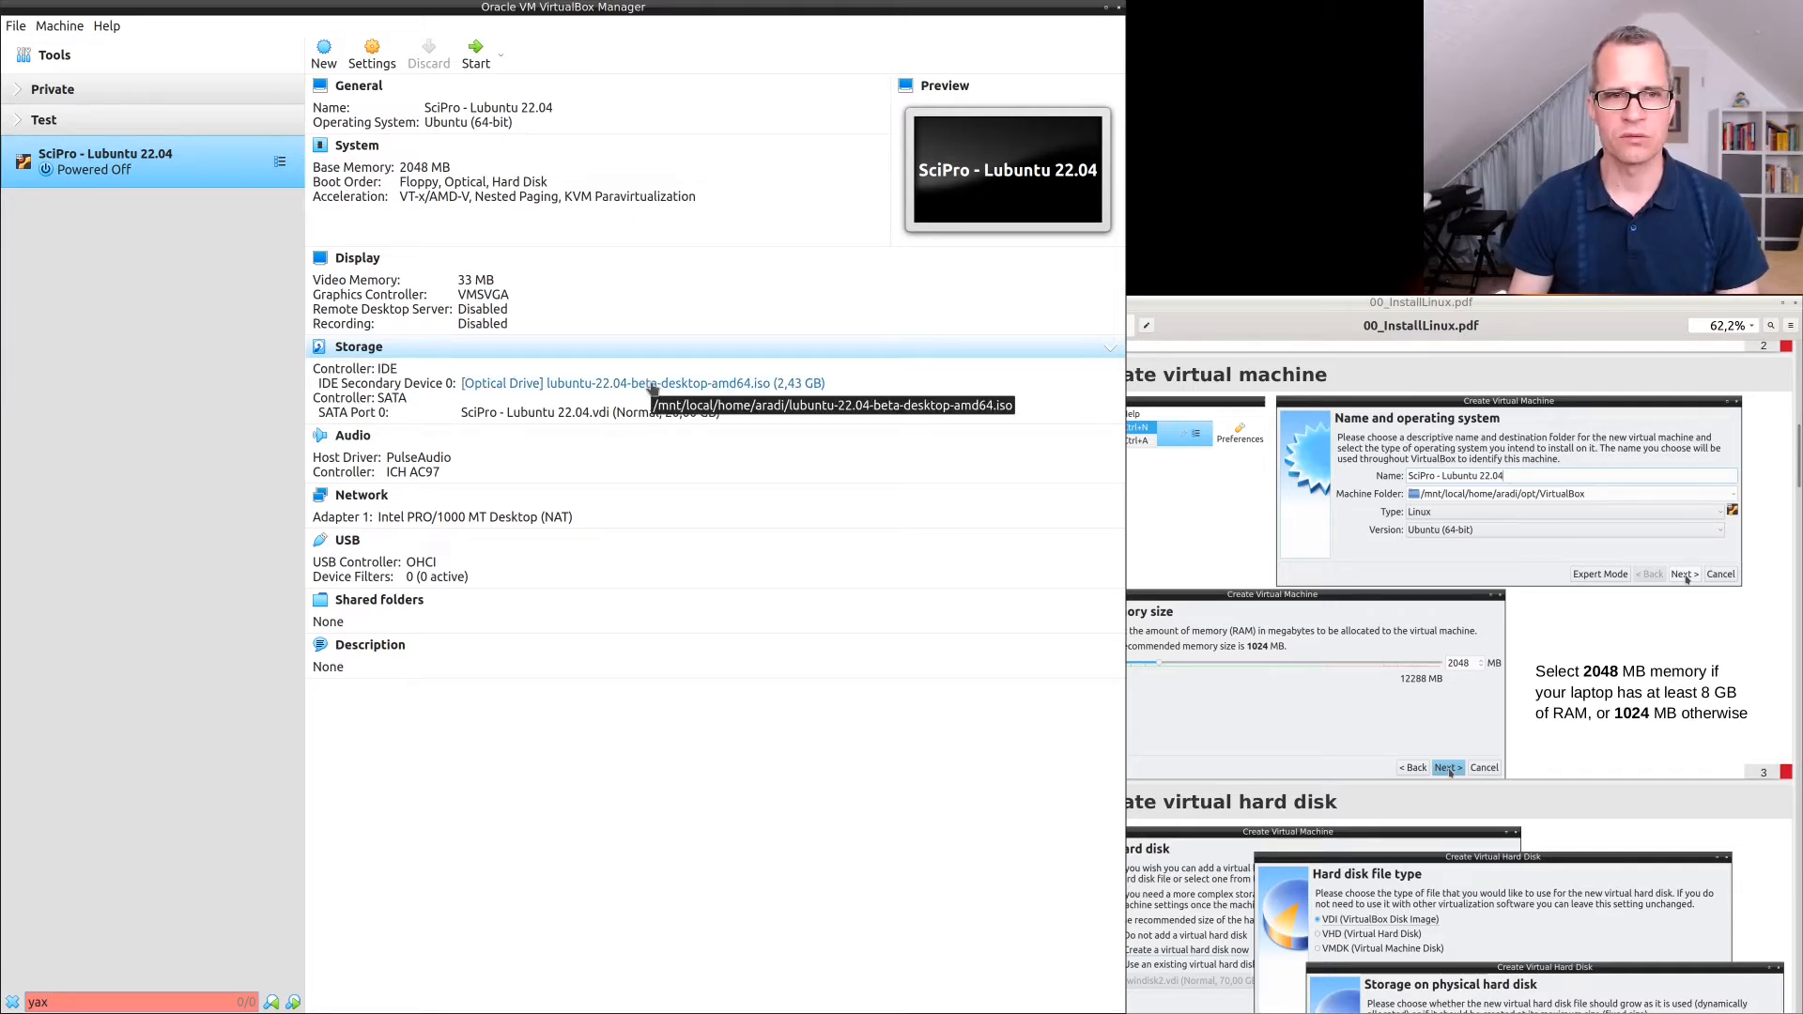
Start the SciPro - Lubuntu 22.04 machine and boot the Lubuntu entry of the GRUB menu.
{"action": "left_click", "coordinate": [476, 57]}
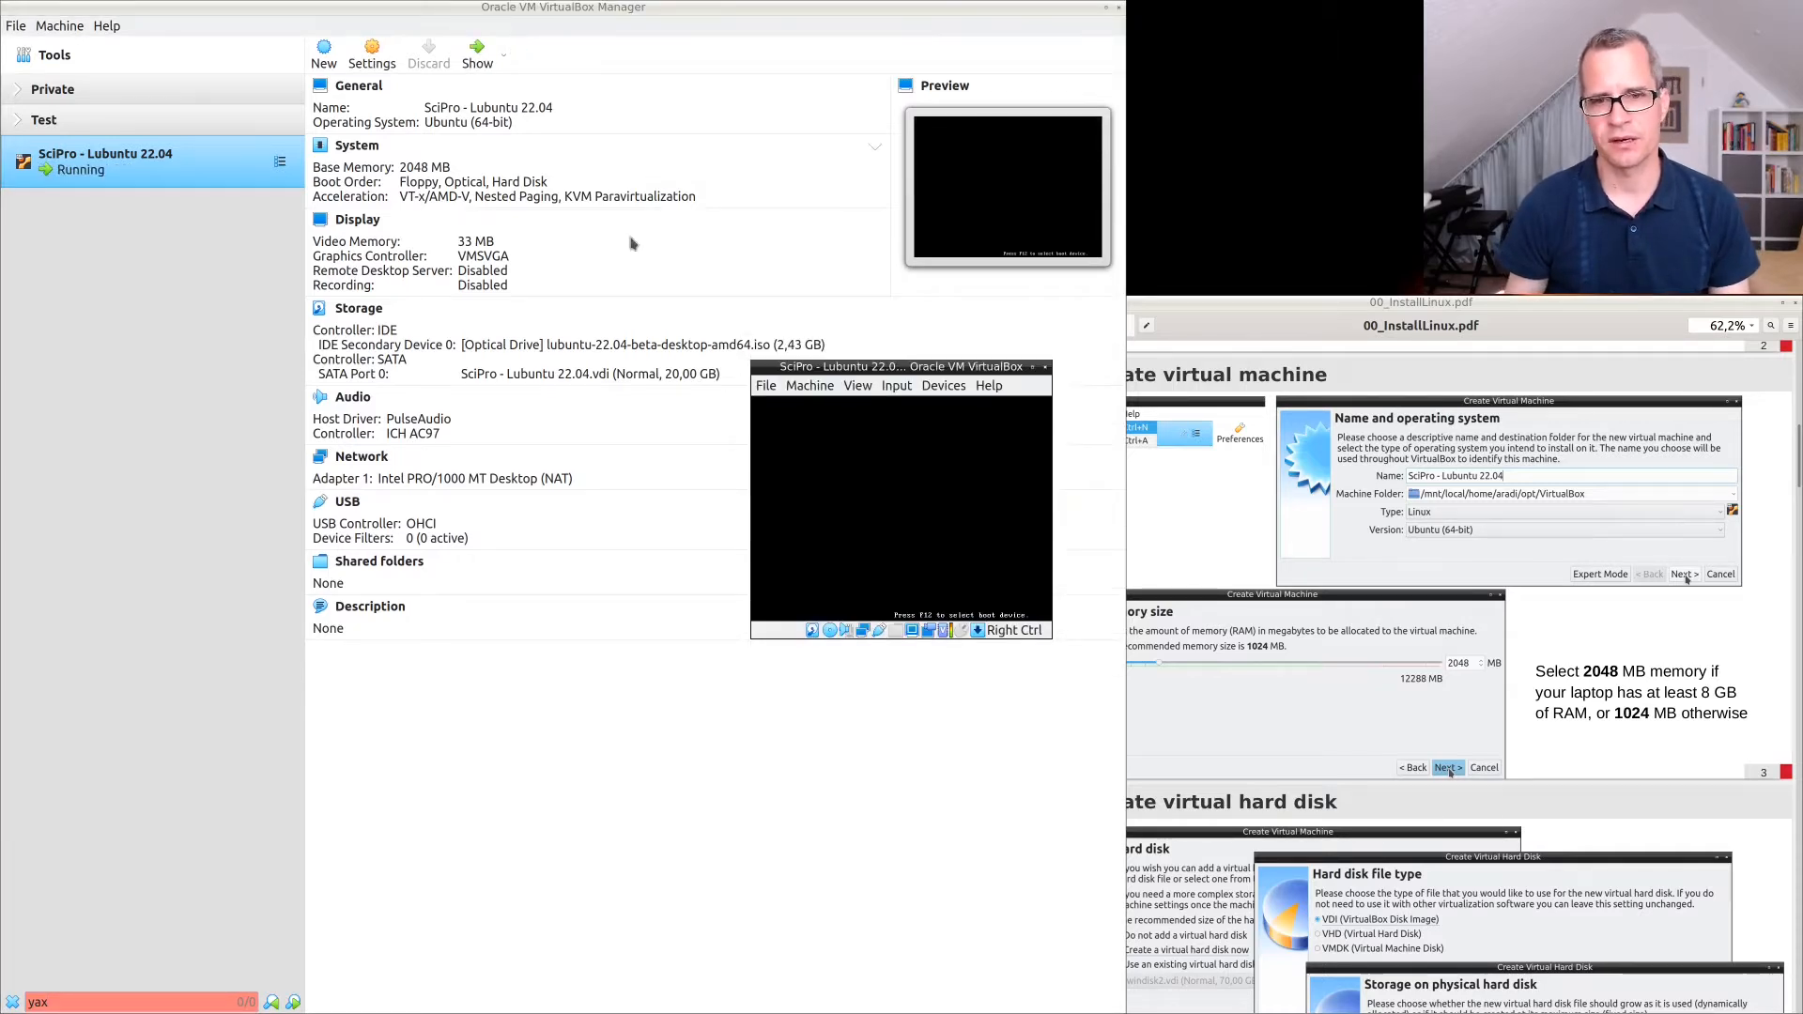
{"action": "left_click_drag", "start_coordinate": [852, 366], "coordinate": [677, 292]}
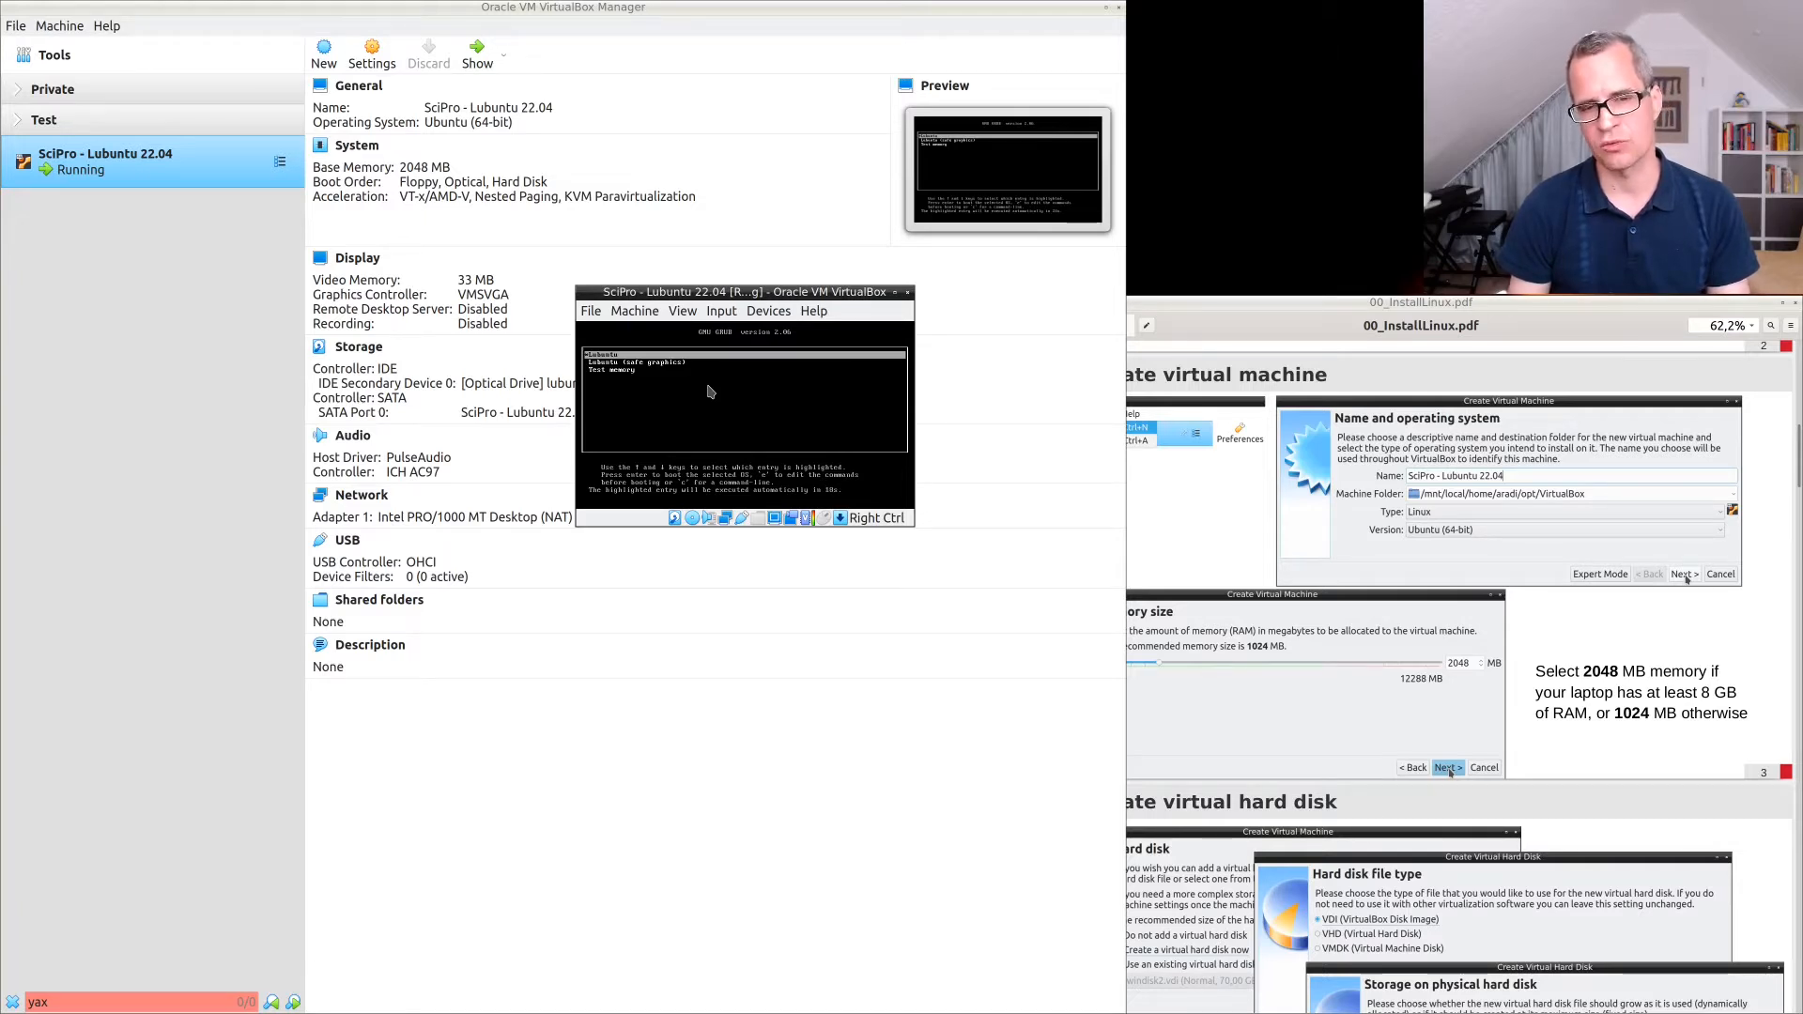
{"action": "key", "text": "Return"}
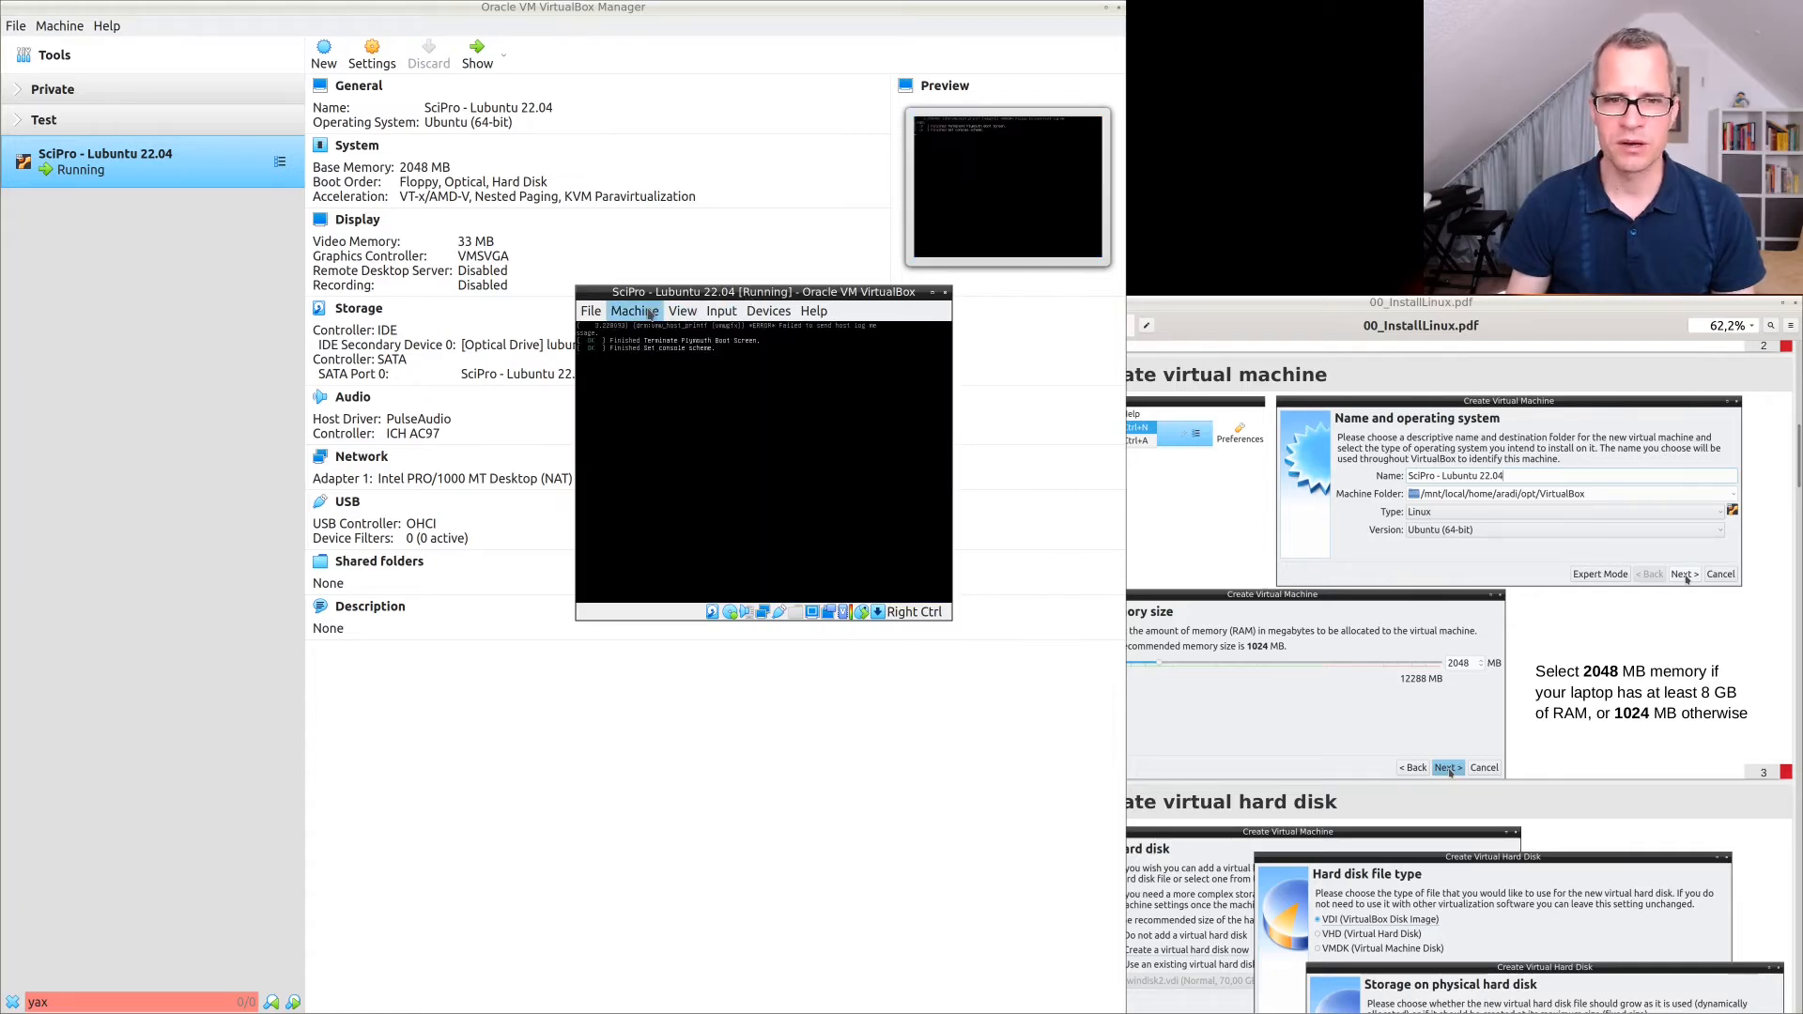
Scale the running machine's virtual screen to 200% and move its window over the VirtualBox Manager.
{"action": "left_click", "coordinate": [681, 313]}
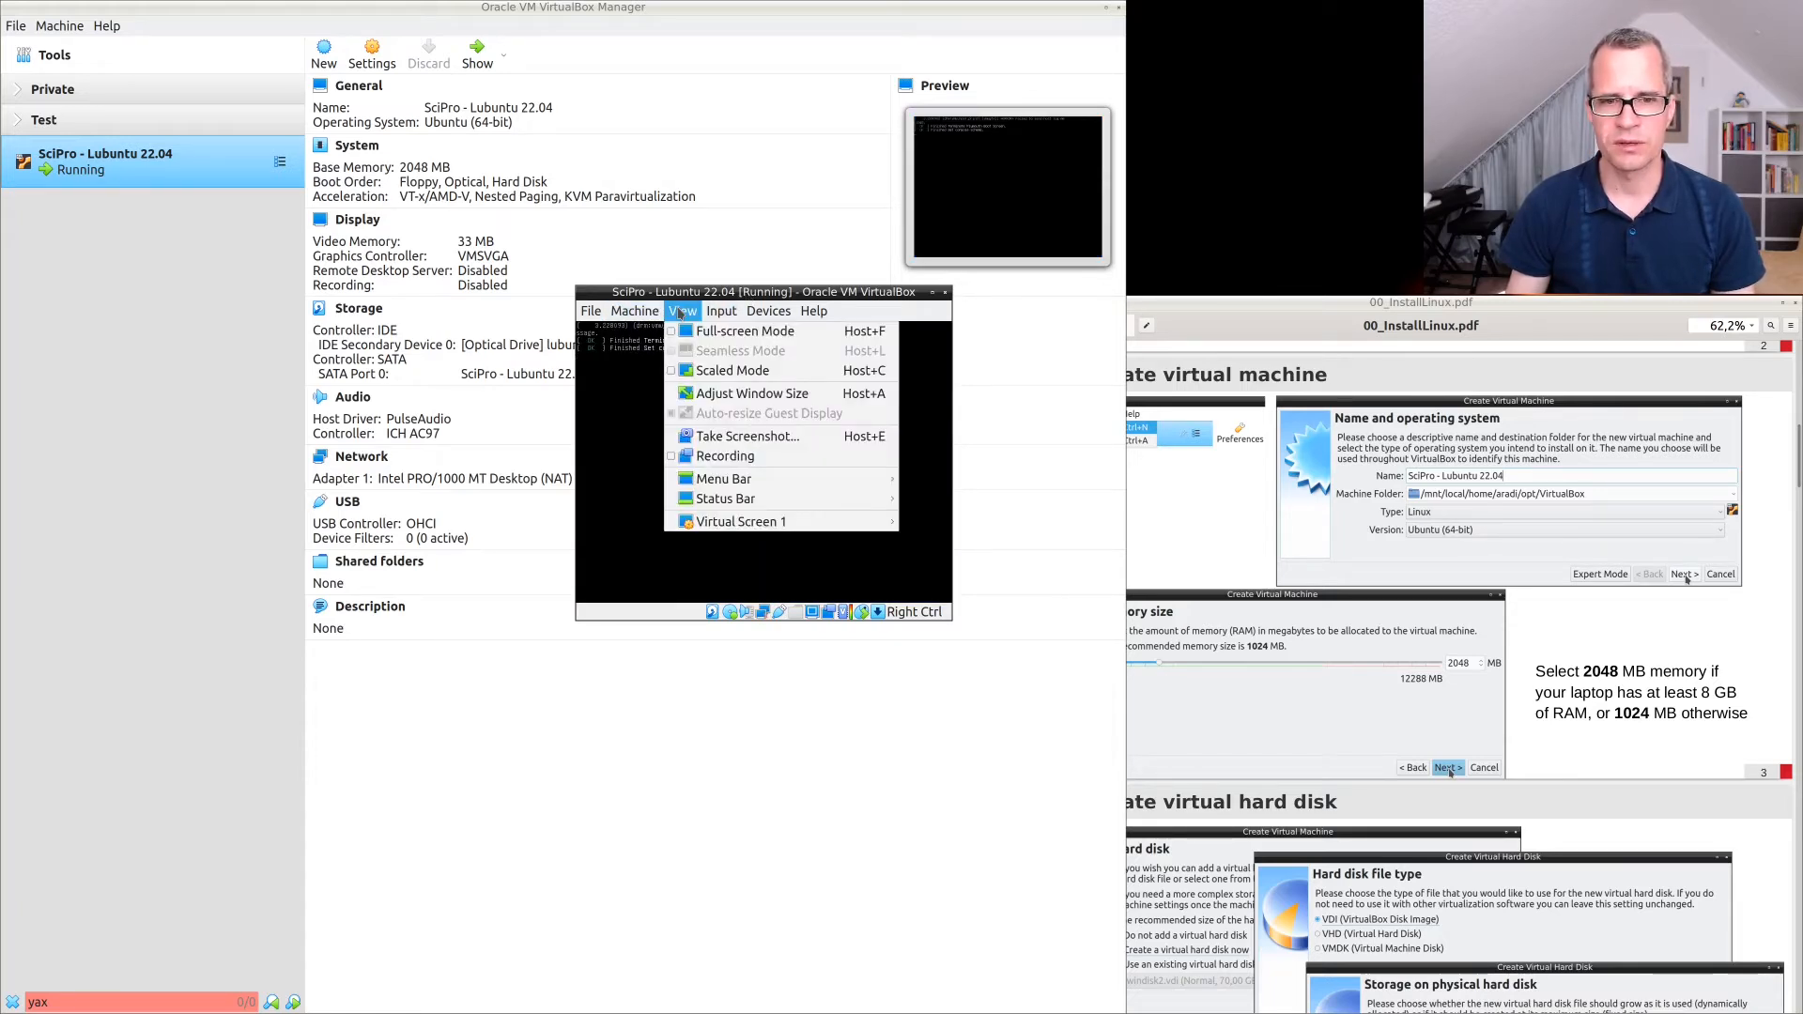
{"action": "mouse_move", "coordinate": [749, 528]}
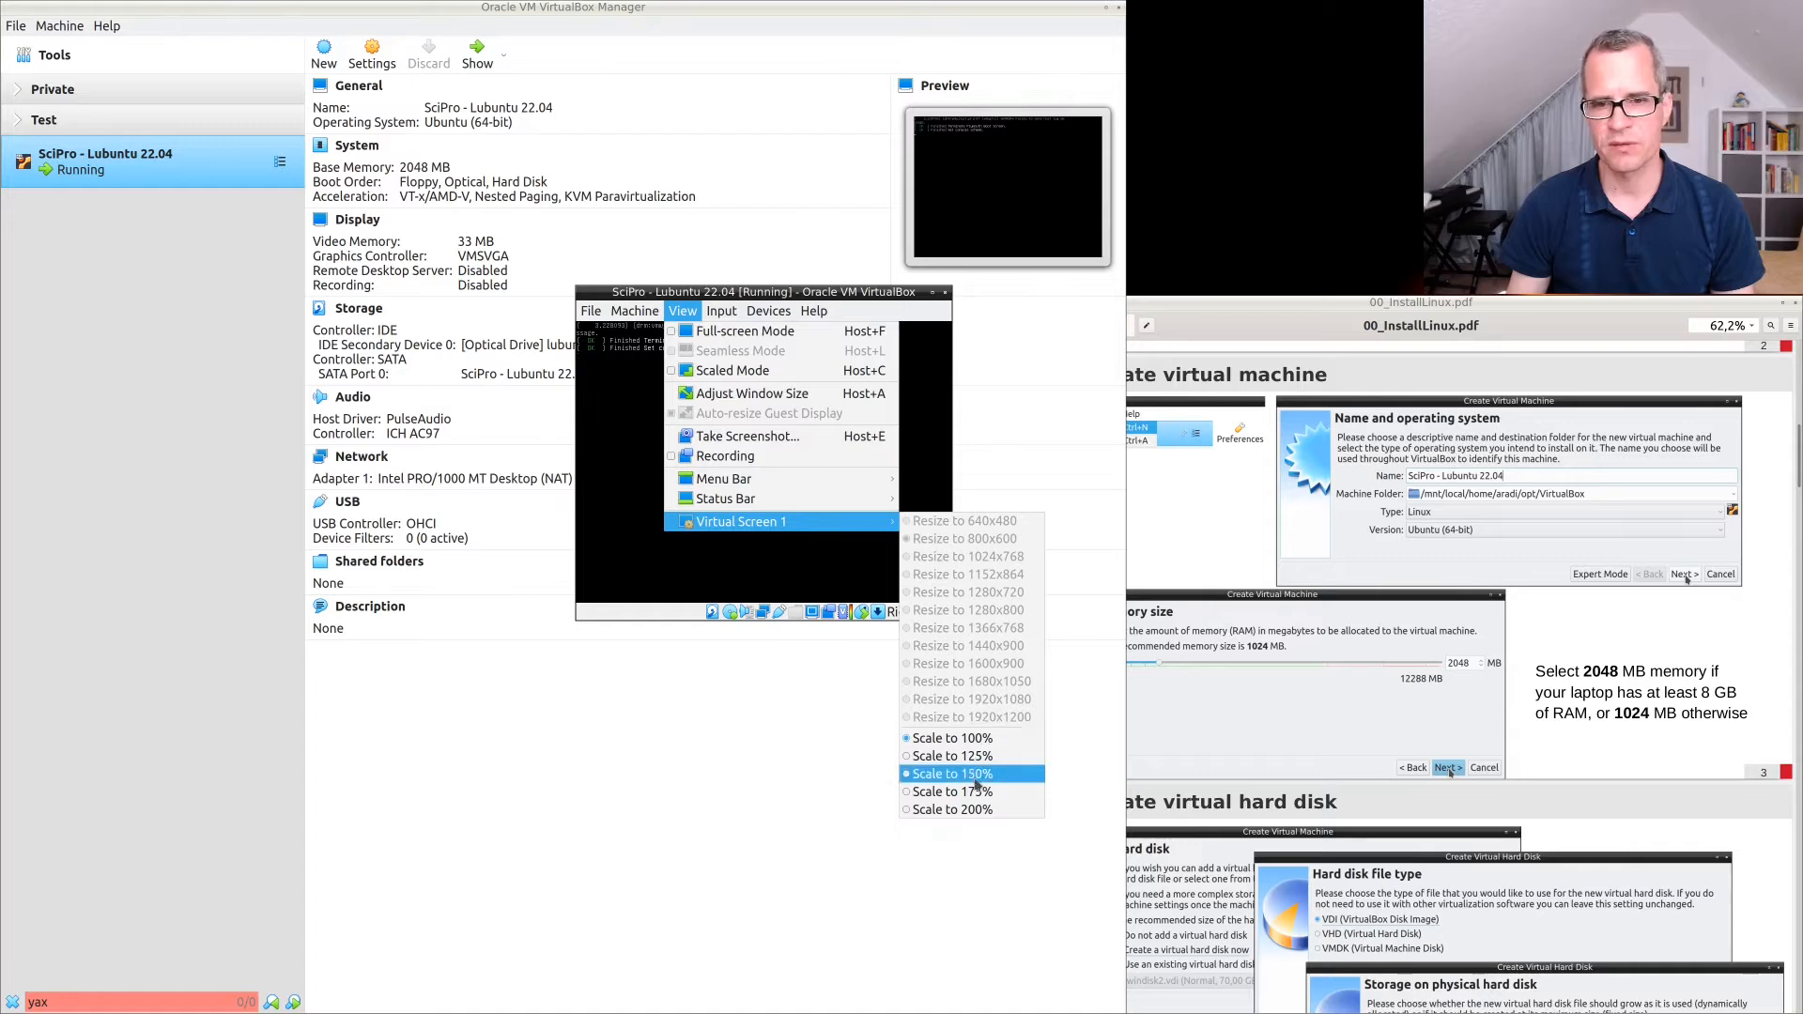
{"action": "left_click", "coordinate": [977, 814]}
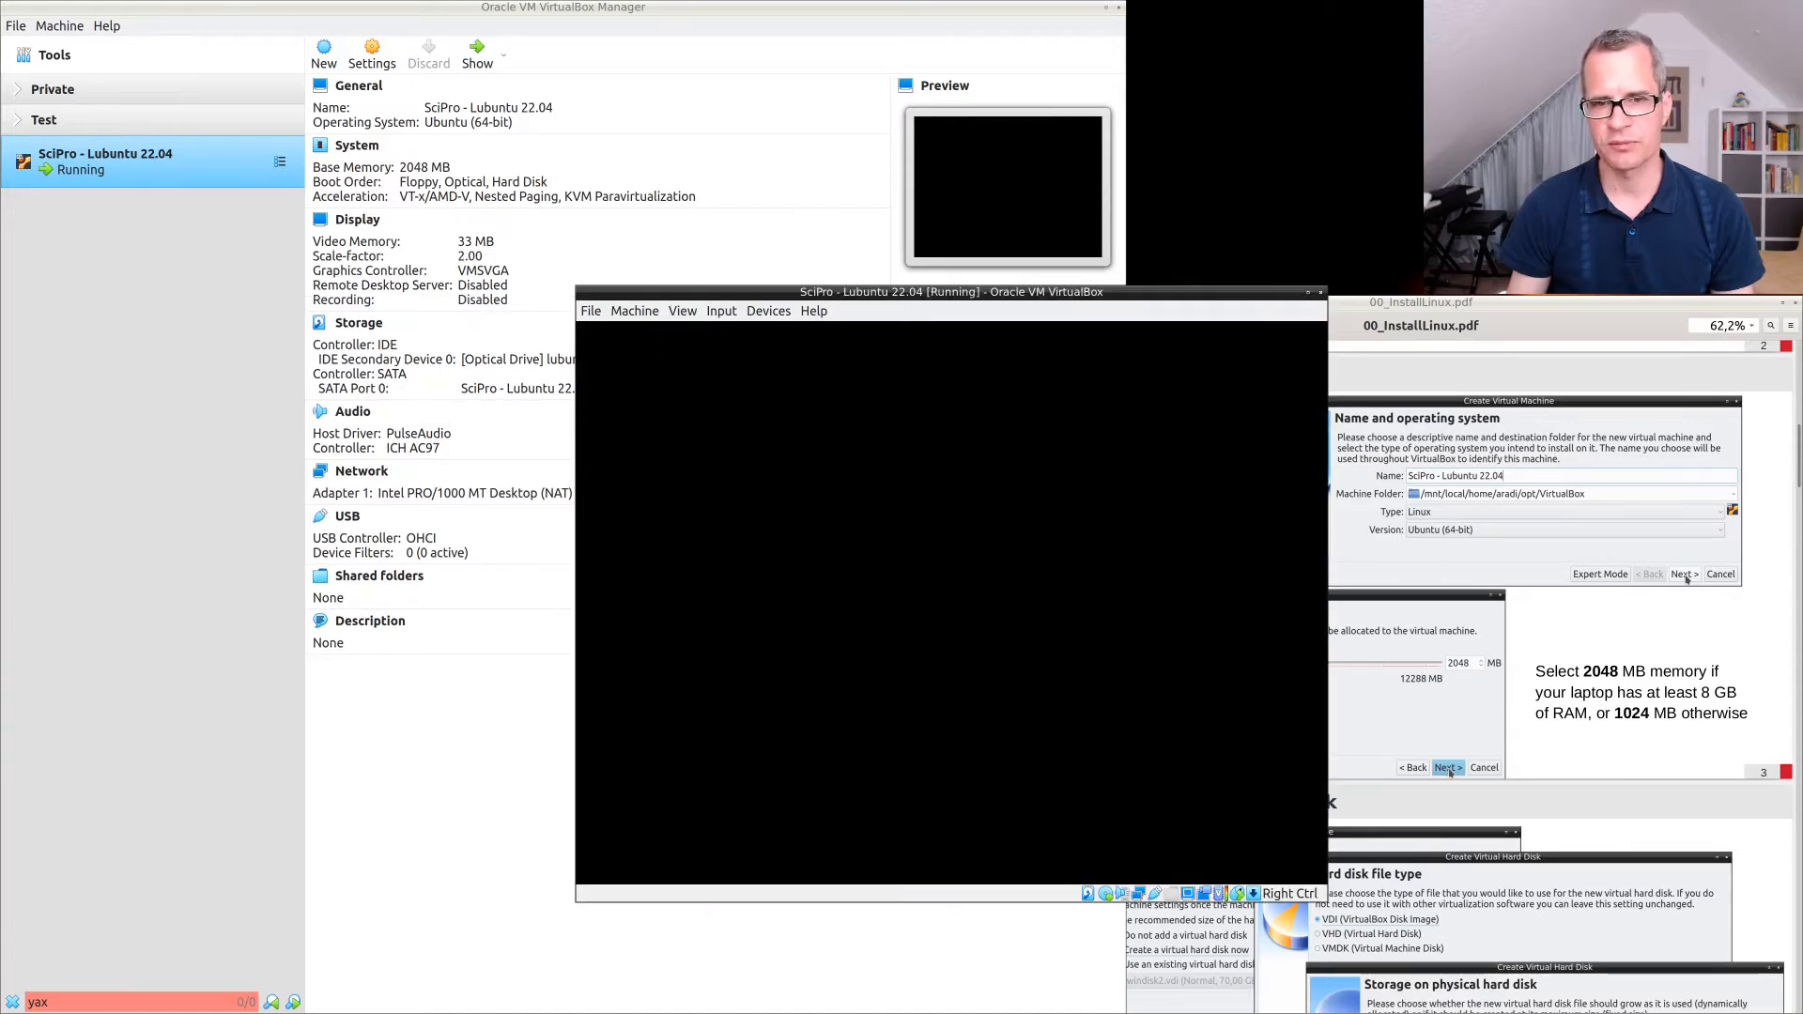
{"action": "left_click_drag", "start_coordinate": [866, 300], "coordinate": [677, 134]}
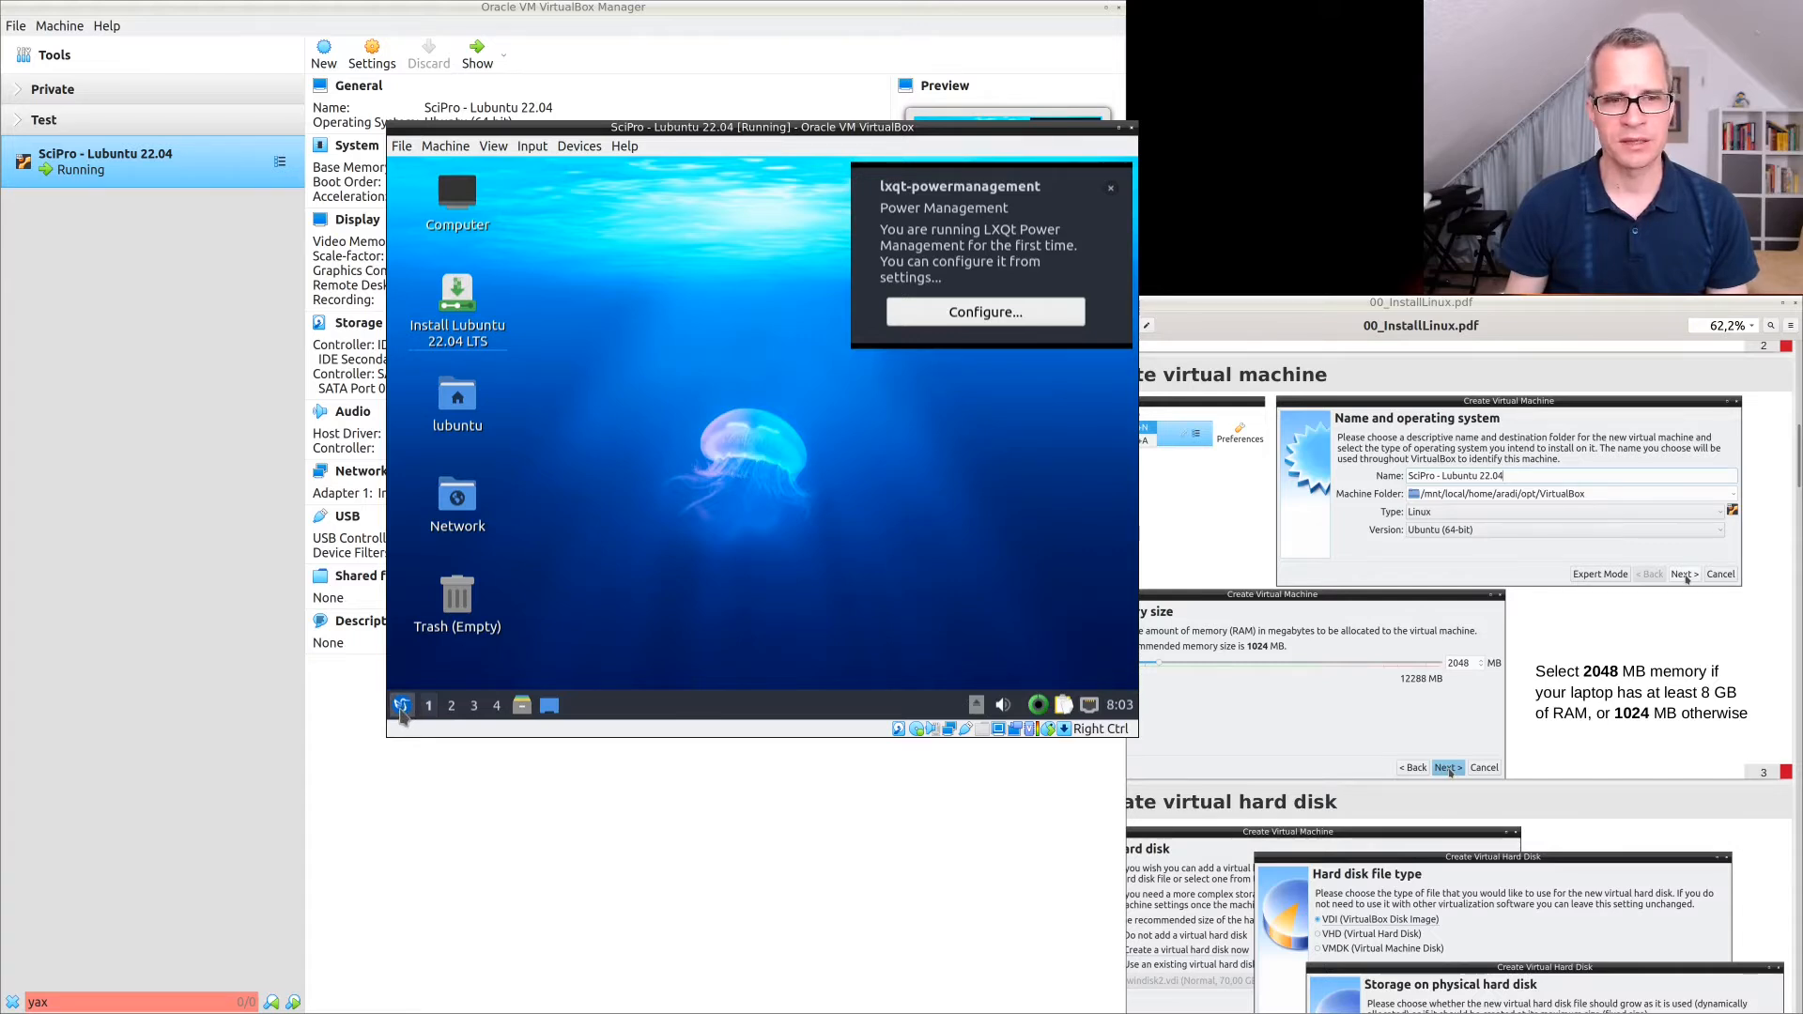
Look through the Office applications available on the Lubuntu live desktop.
{"action": "left_click", "coordinate": [401, 705]}
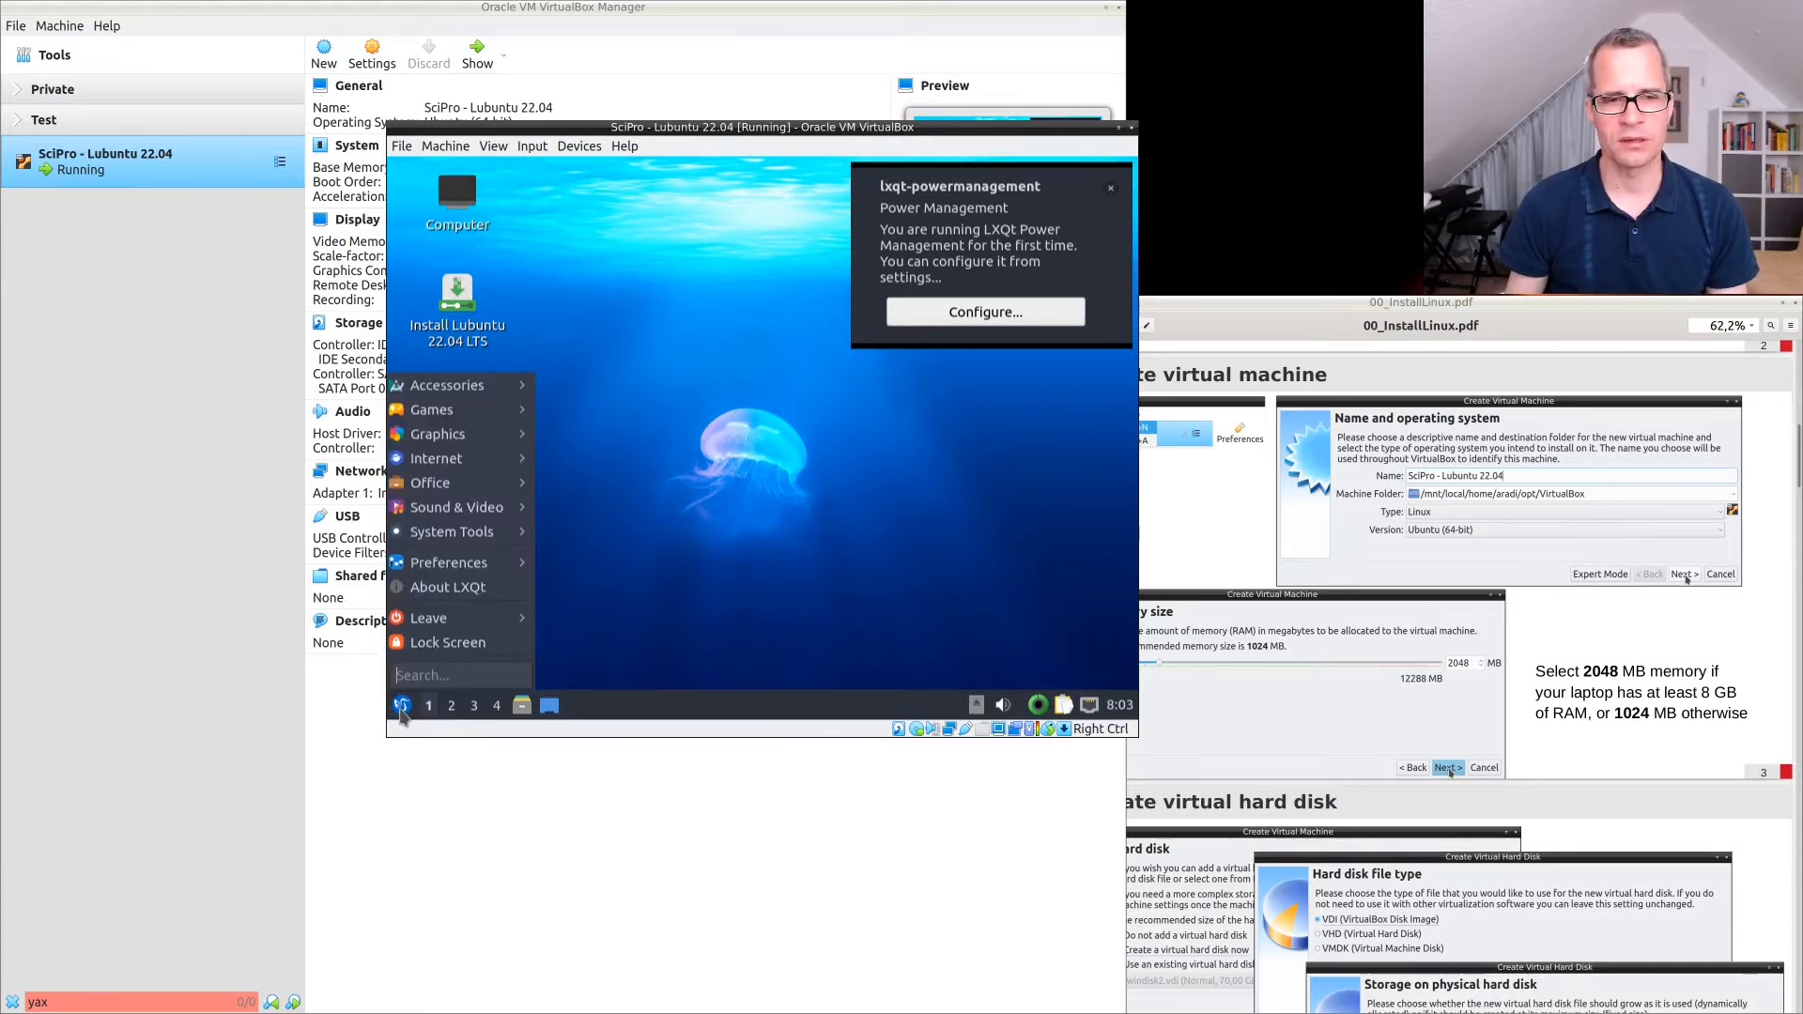
{"action": "mouse_move", "coordinate": [441, 483]}
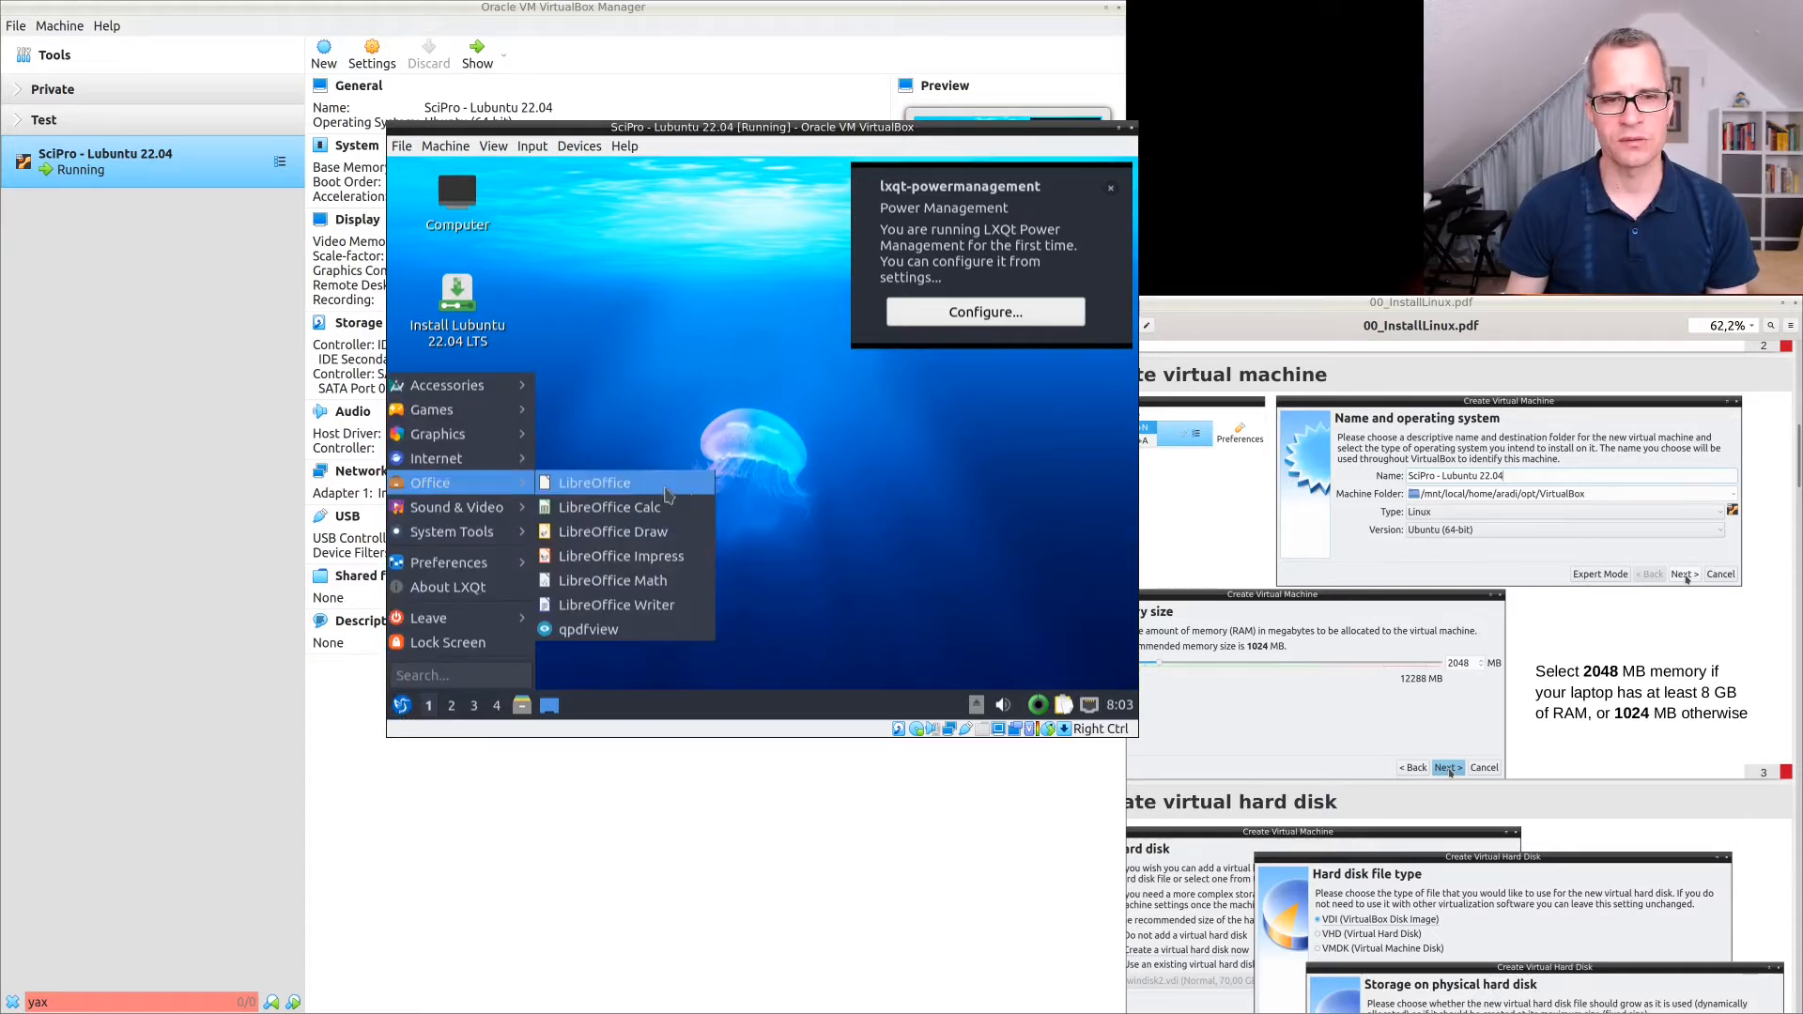
{"action": "left_click", "coordinate": [841, 502]}
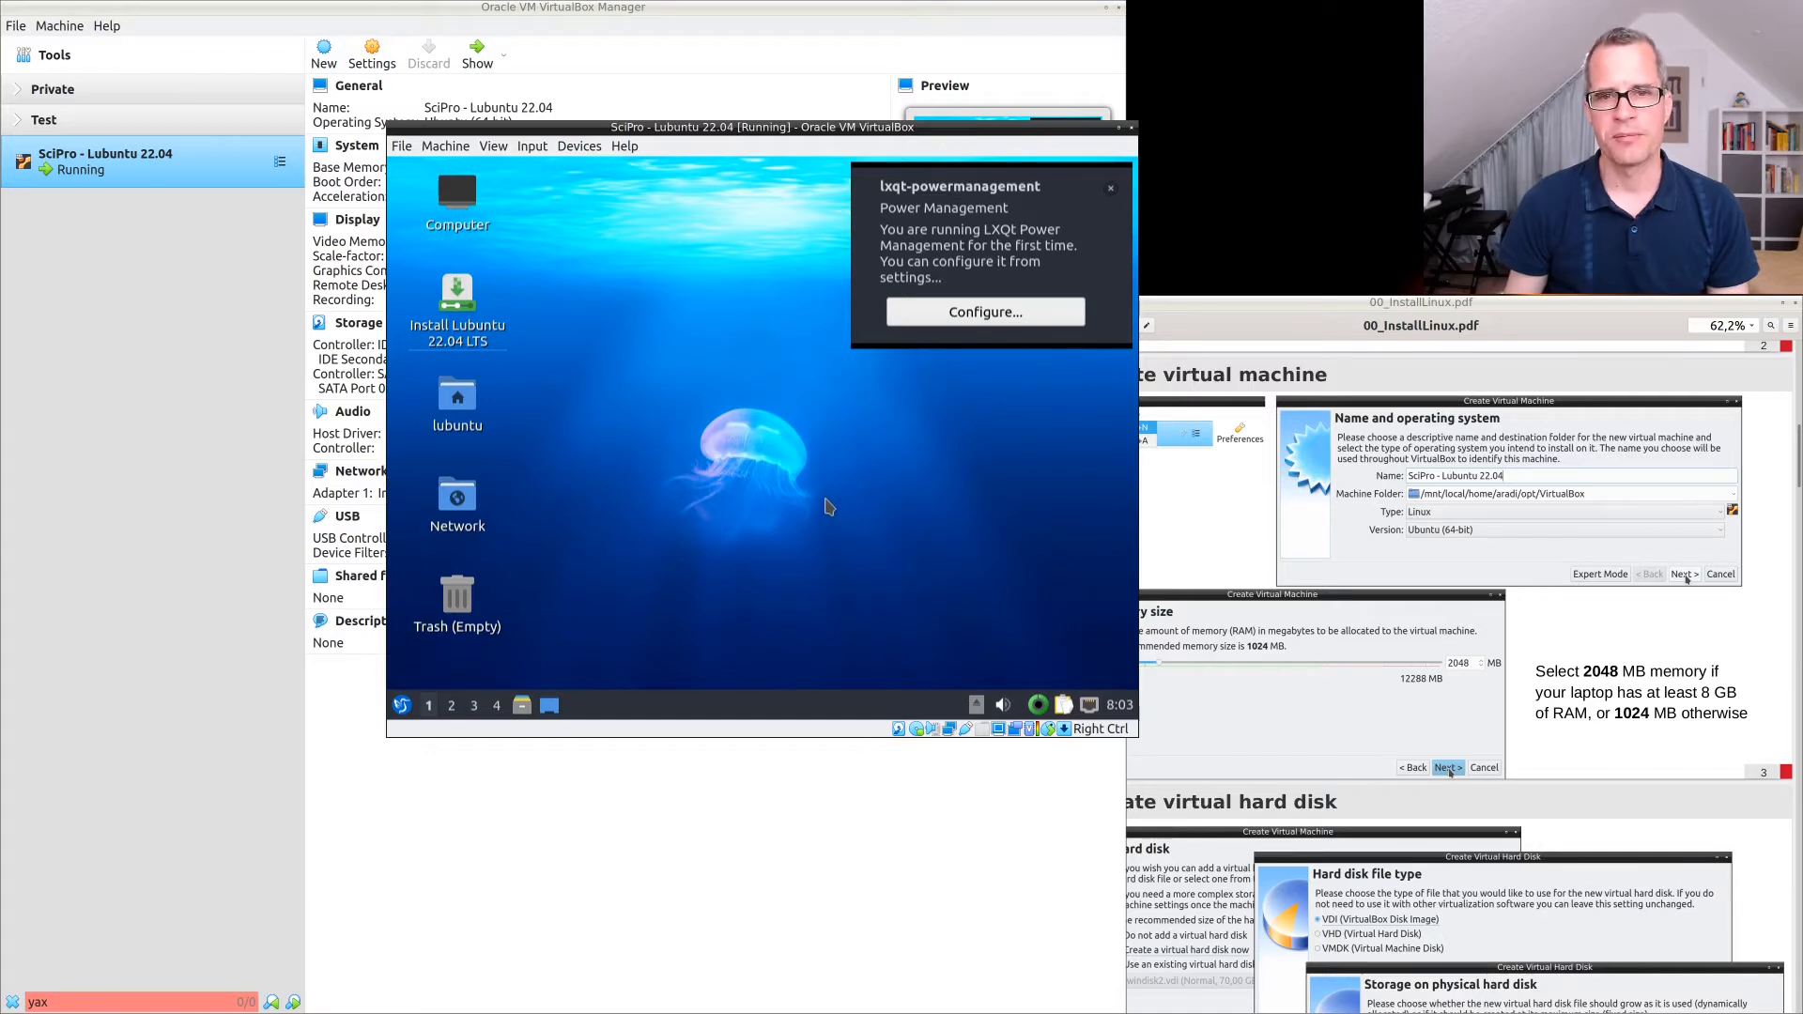
Launch the Lubuntu installer from the live desktop and bring the 00_InstallLinux.pdf guide to its "Start Lubuntu installation" slide.
{"action": "left_click", "coordinate": [462, 313]}
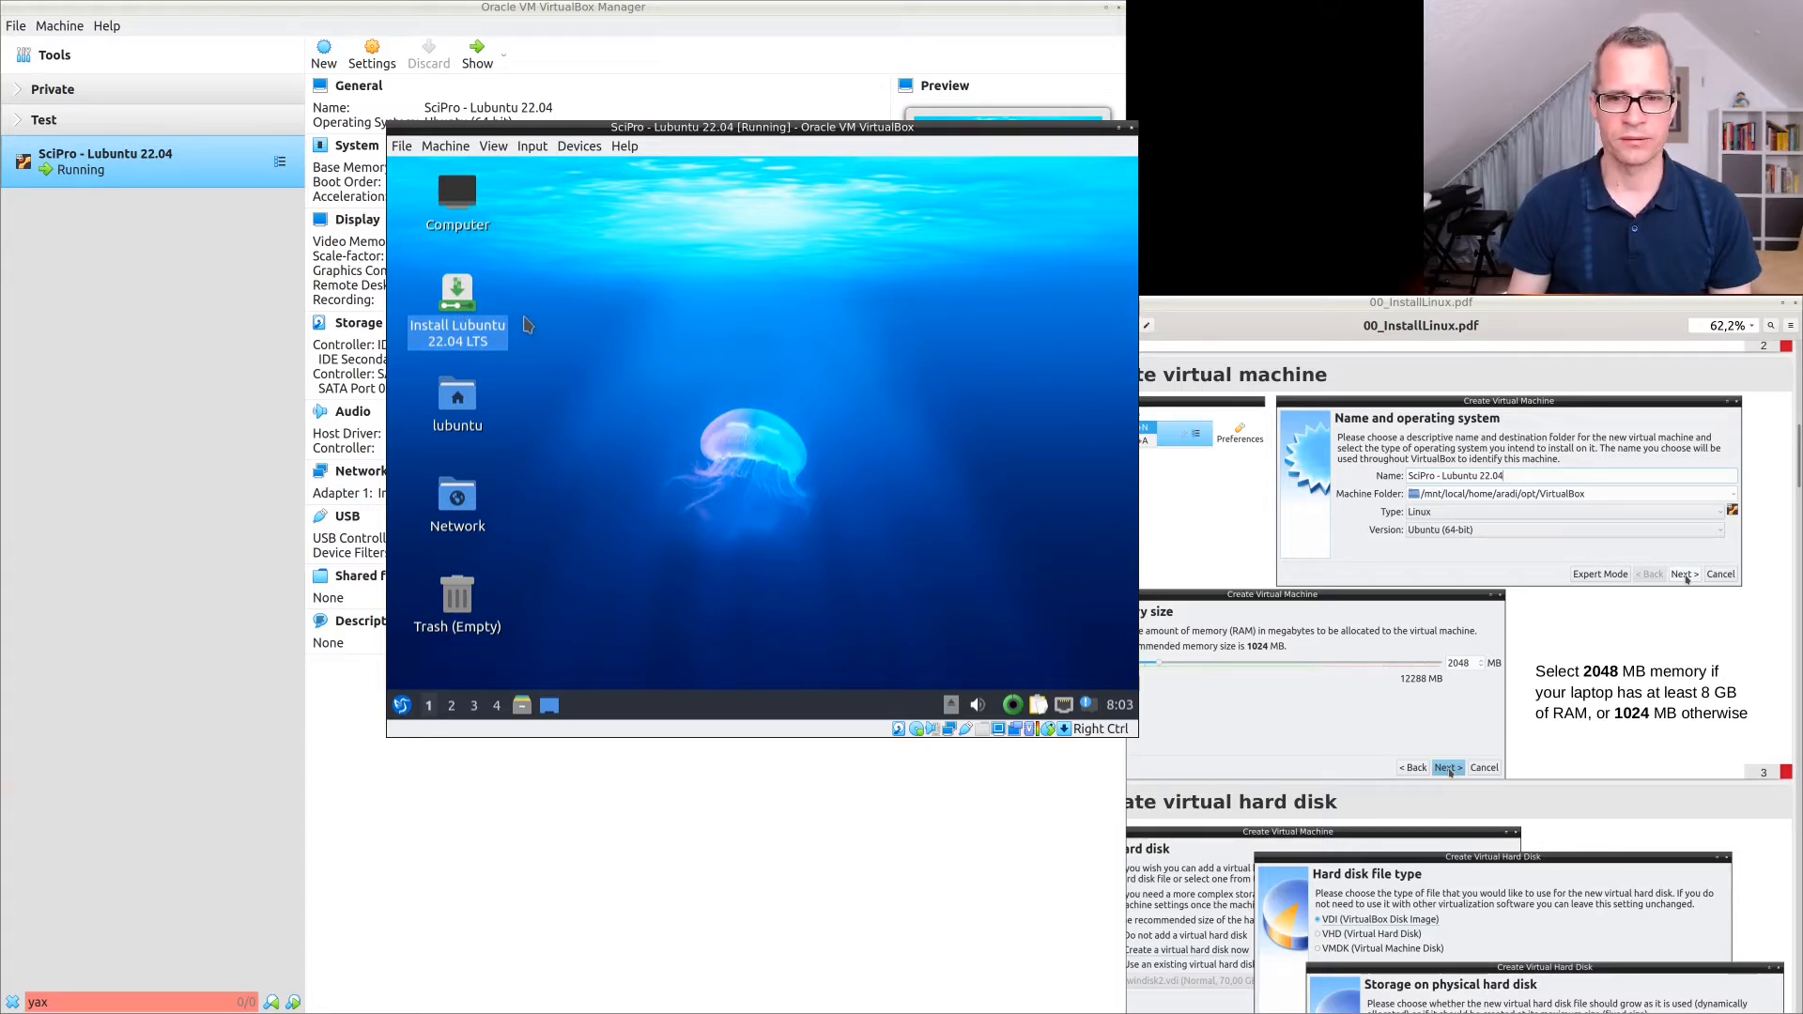
{"action": "left_click", "coordinate": [1338, 310]}
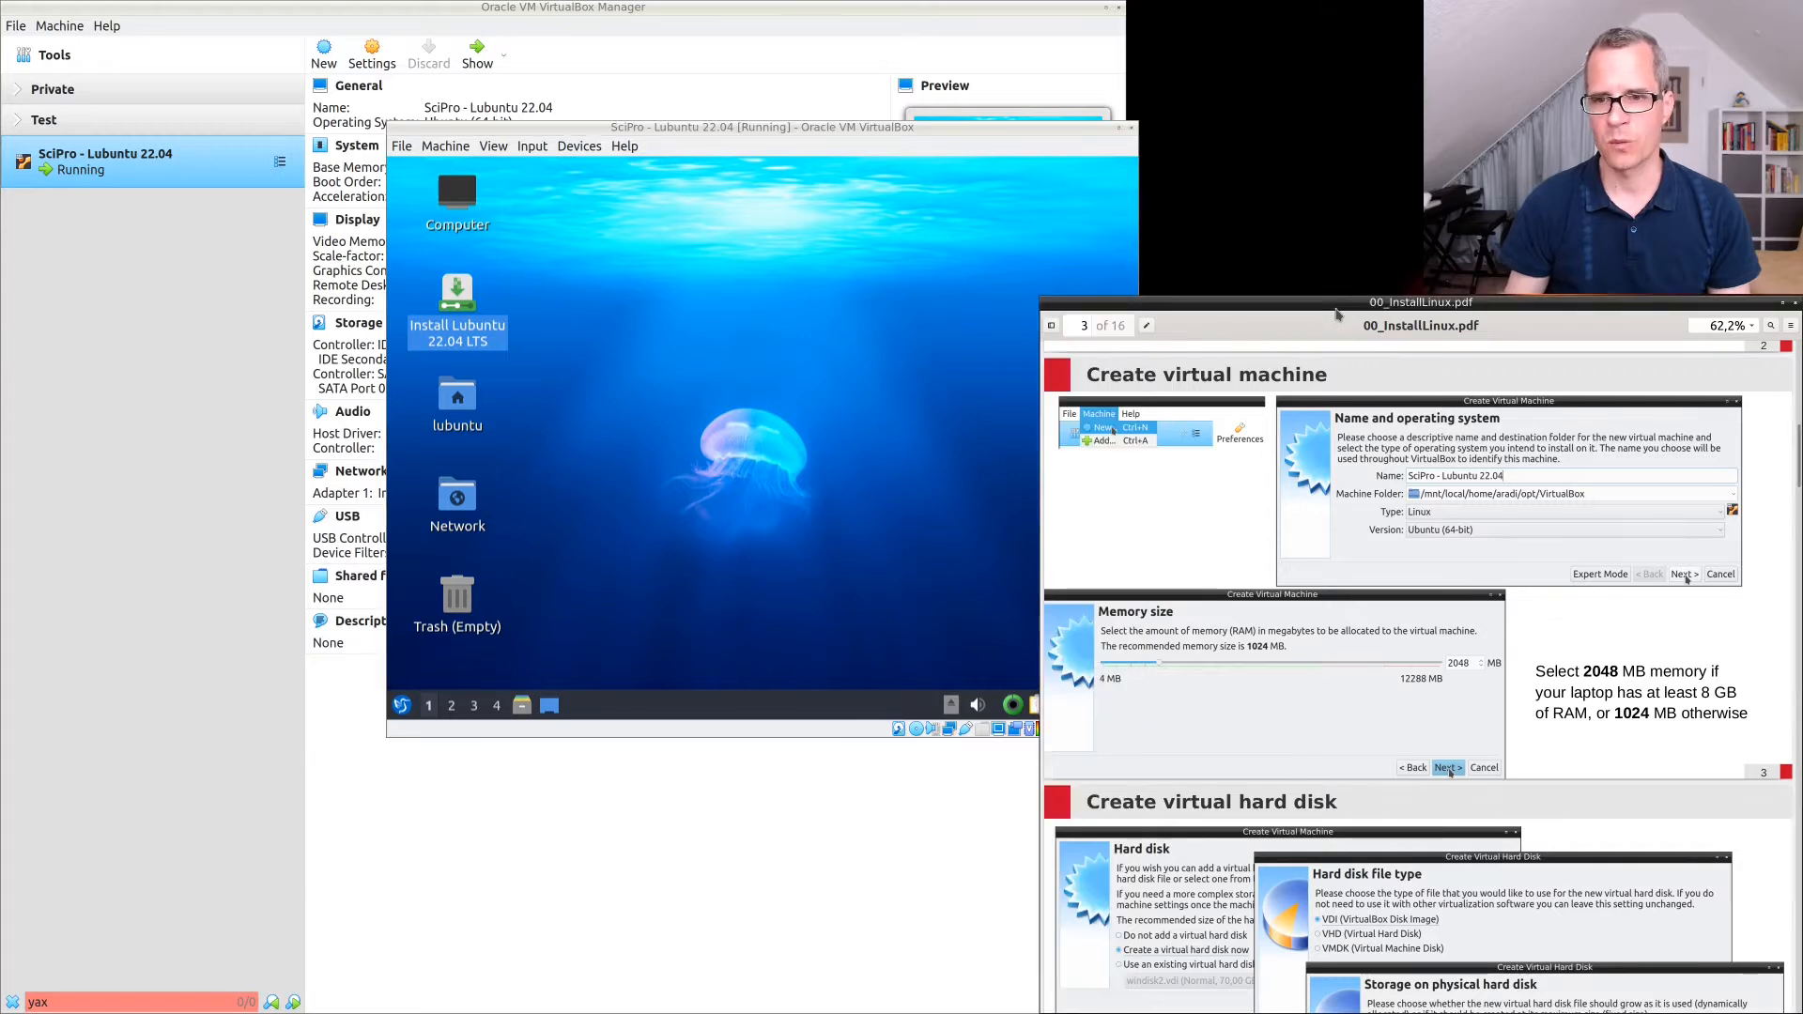
{"action": "scroll", "coordinate": [1212, 573], "scroll_direction": "down", "scroll_amount": 10}
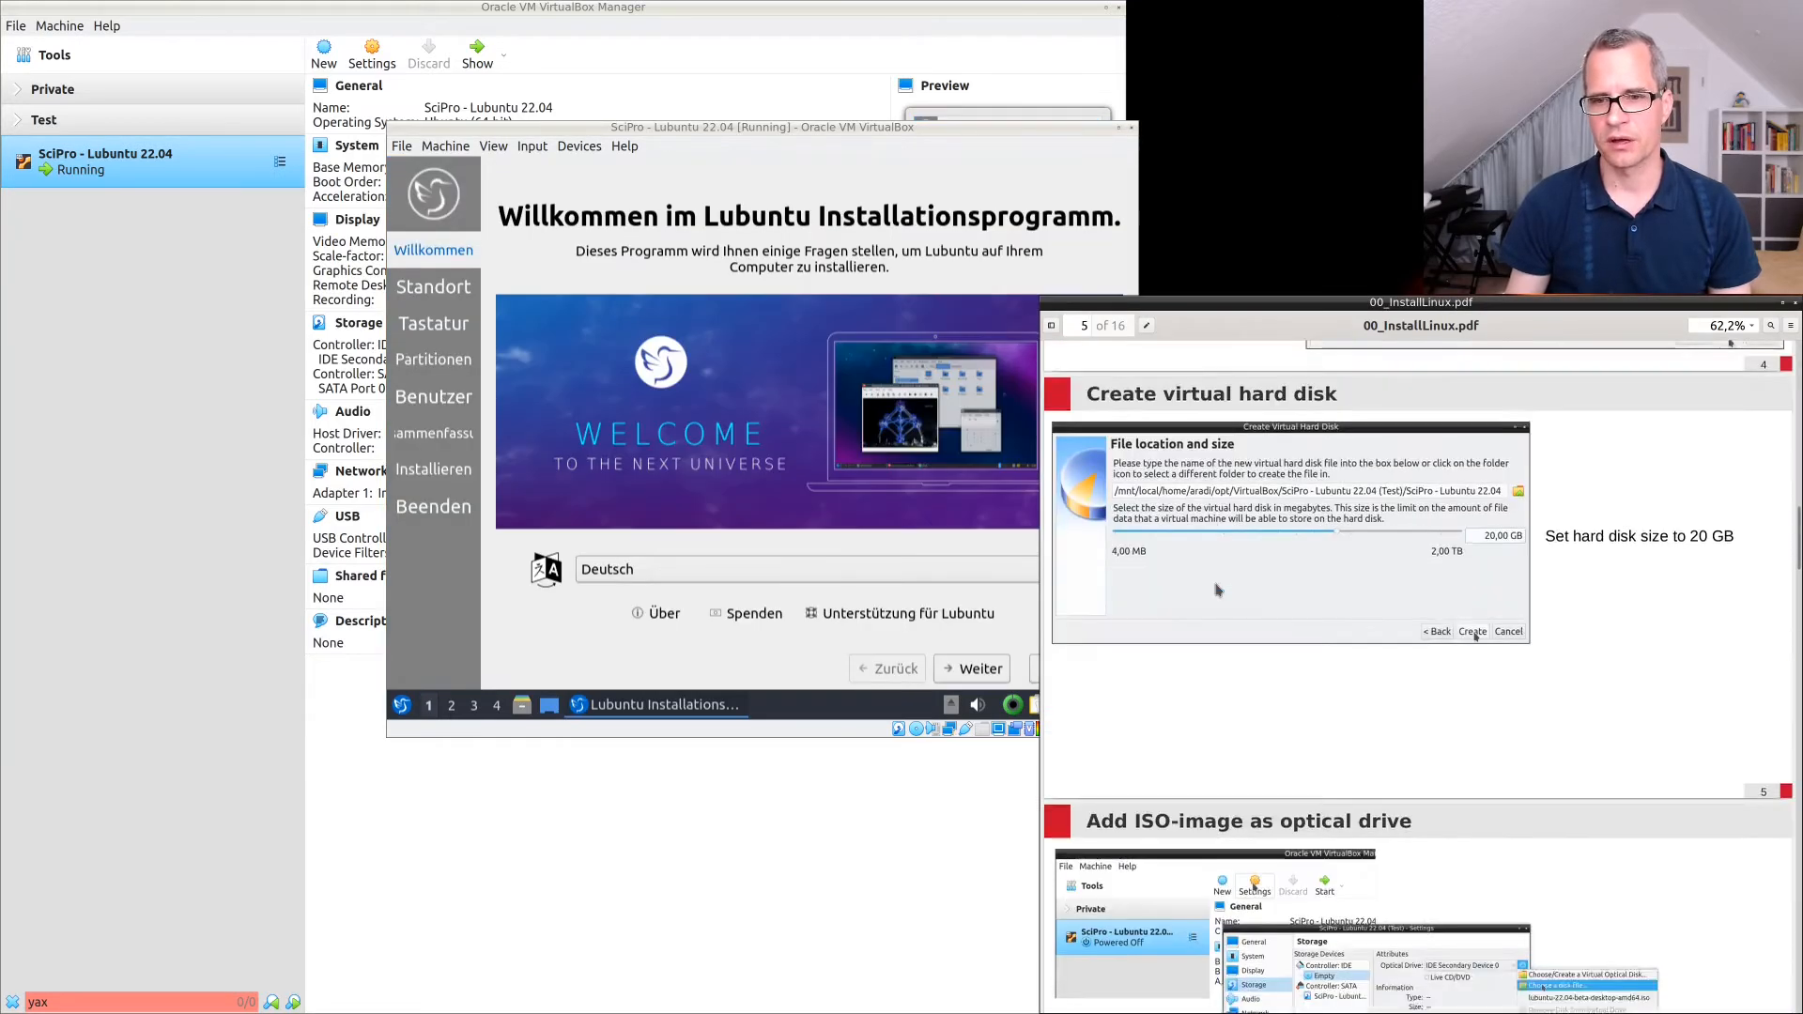
{"action": "scroll", "coordinate": [1219, 589], "scroll_direction": "down", "scroll_amount": 10}
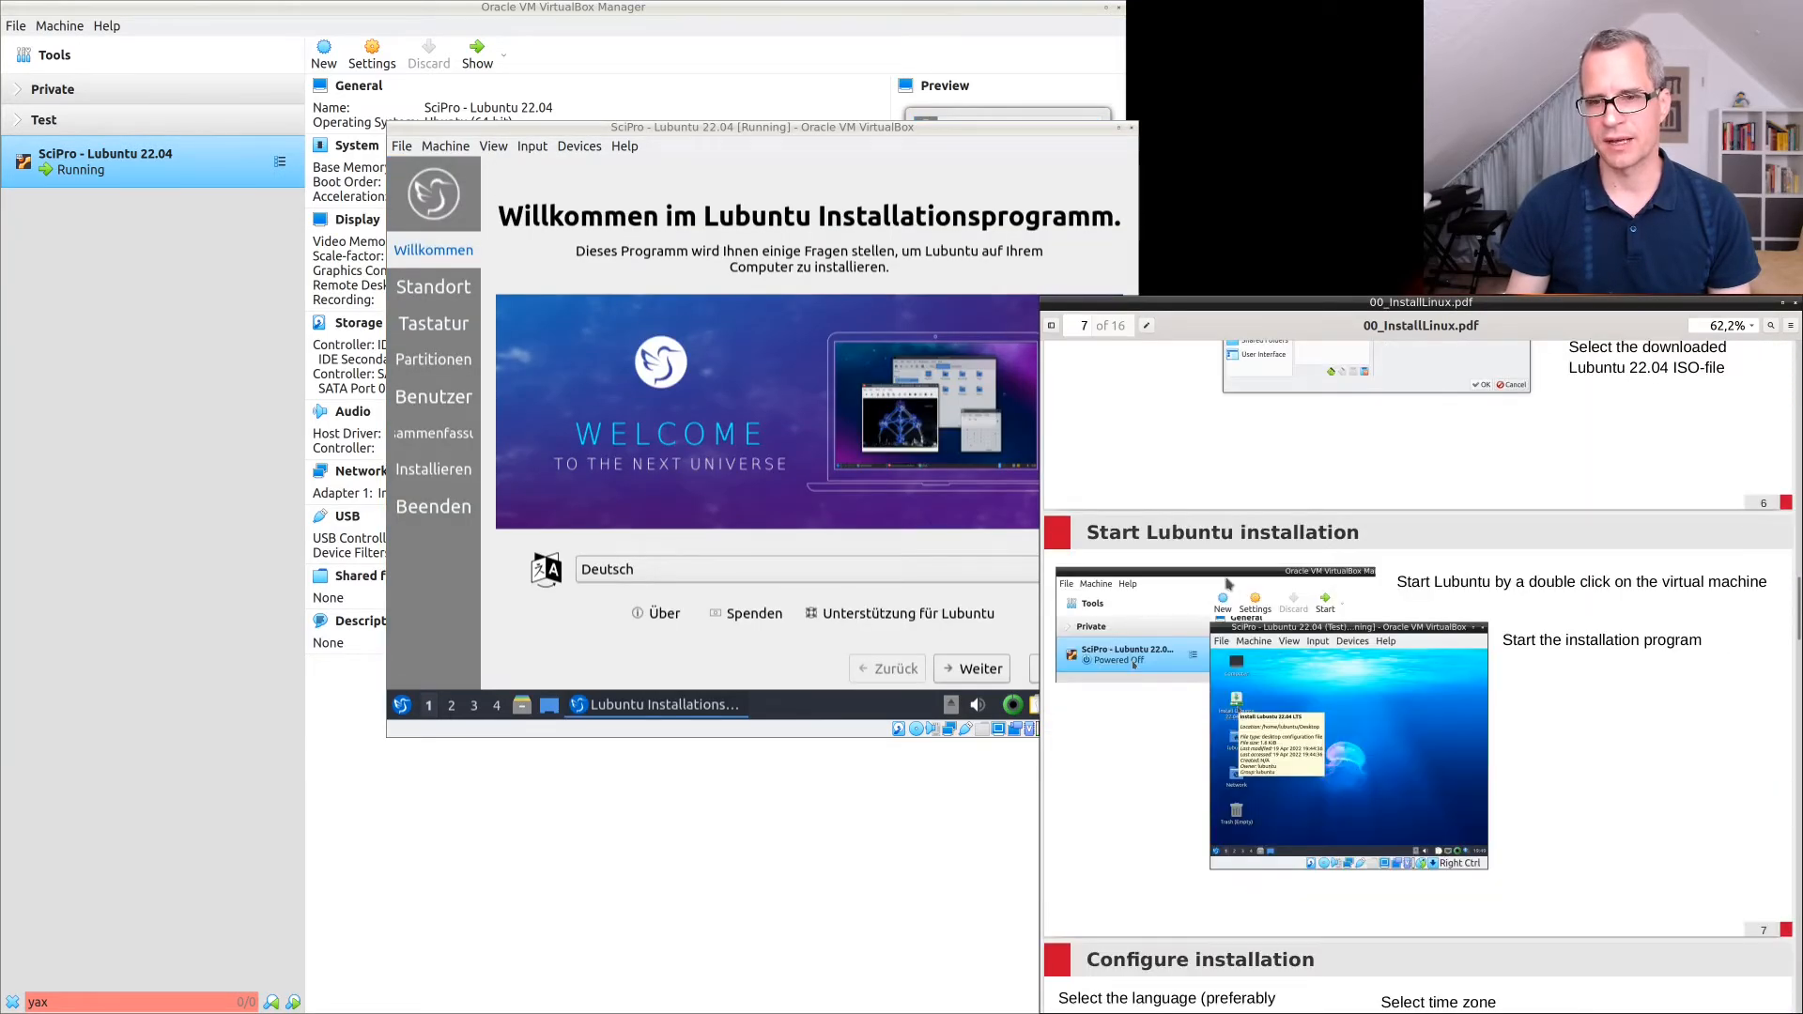
{"action": "scroll", "coordinate": [1295, 722], "scroll_direction": "down", "scroll_amount": 3}
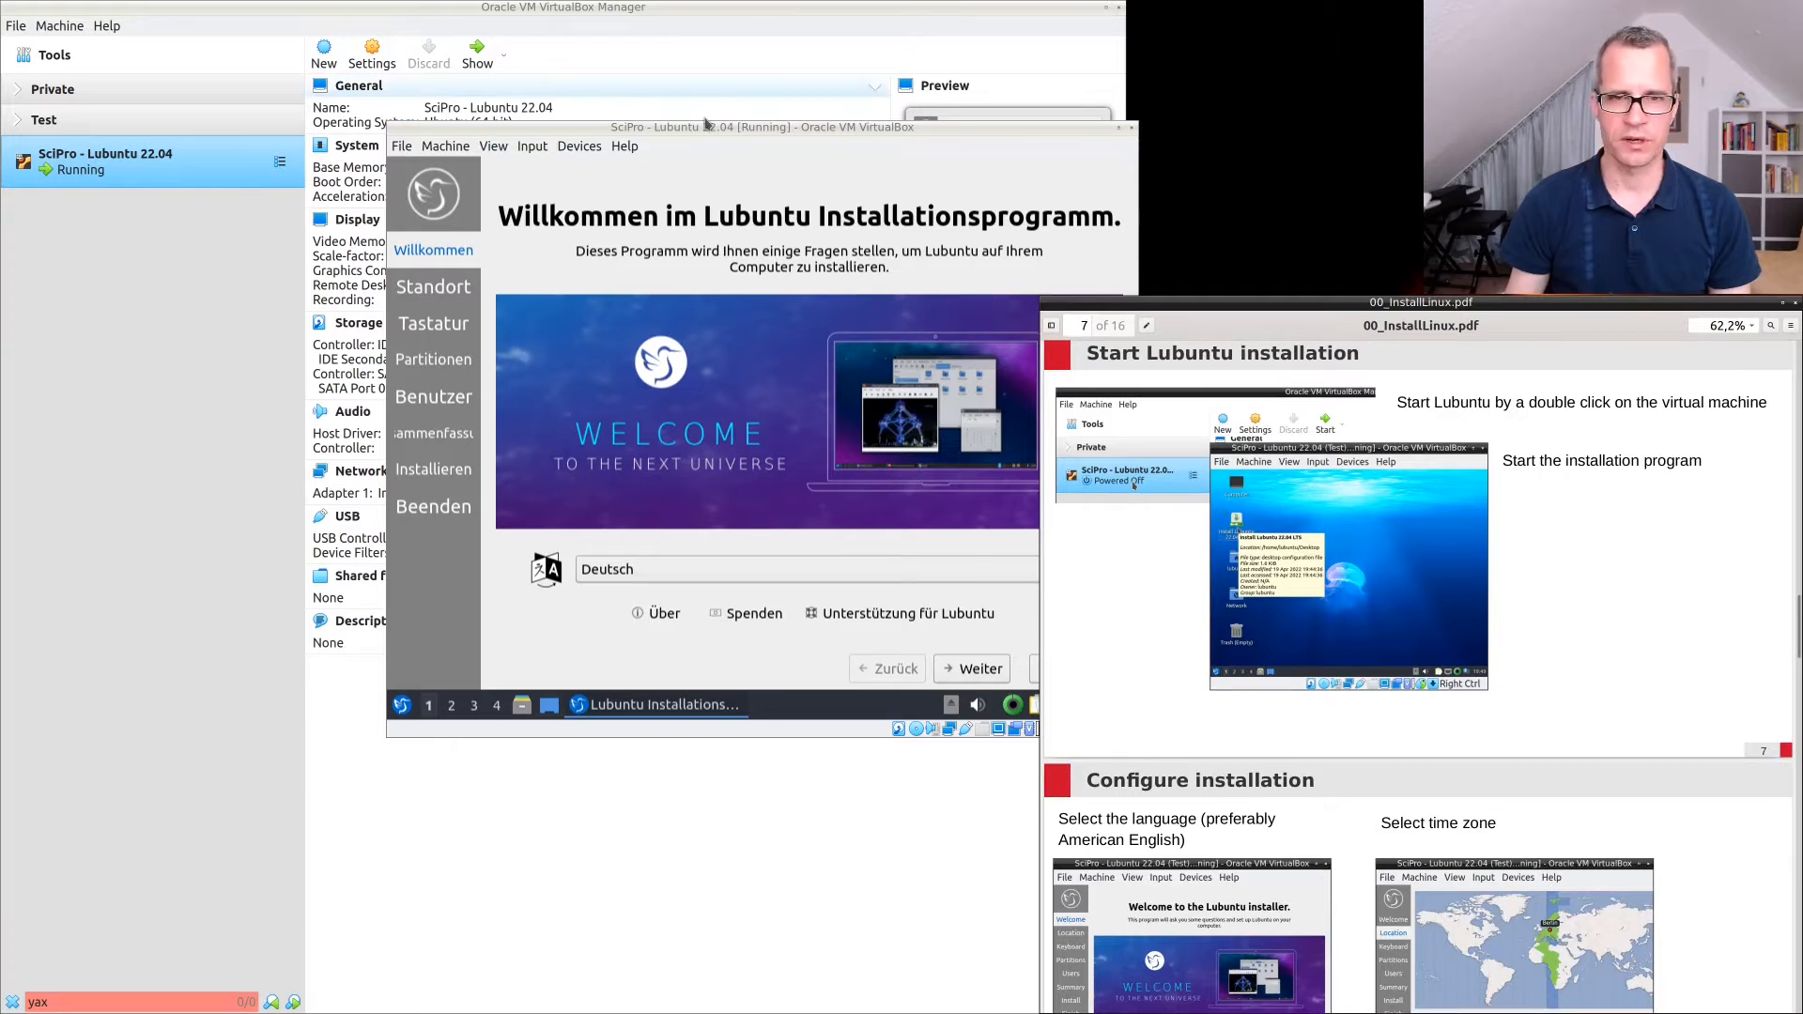
Back in the virtual machine, set the installer language to American English and continue to the location page.
{"action": "left_click", "coordinate": [704, 129]}
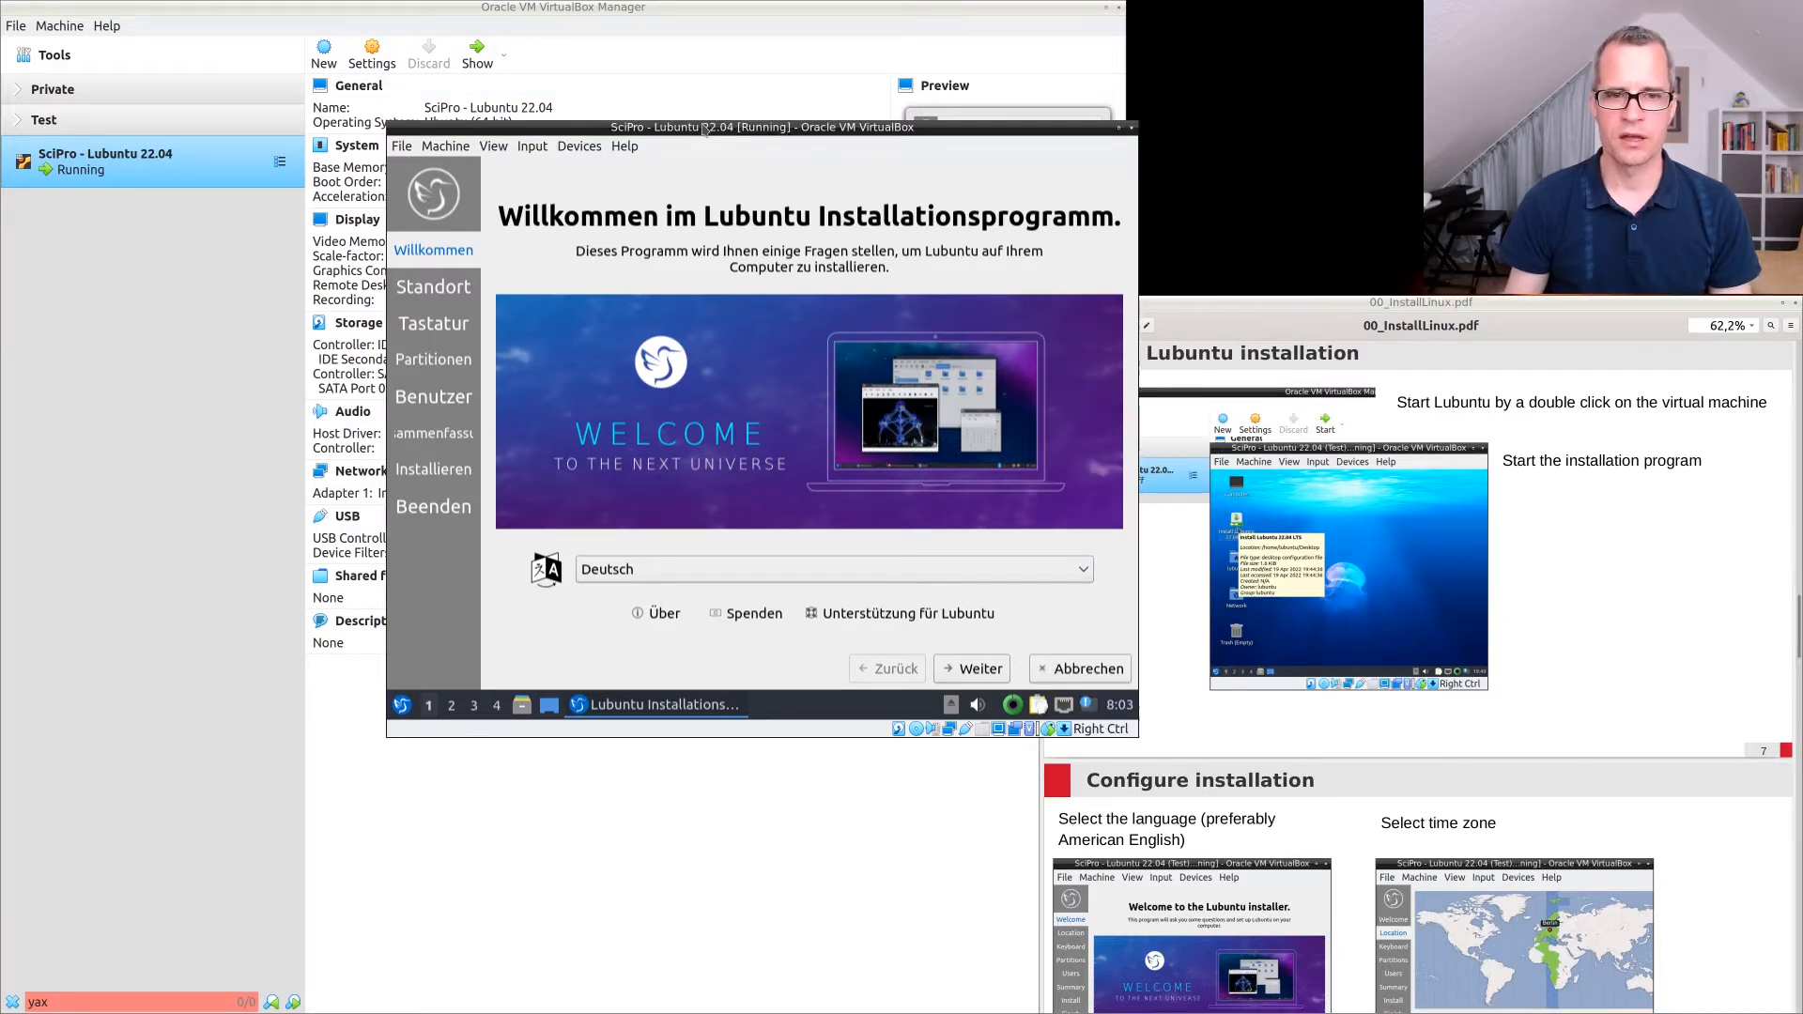
{"action": "left_click", "coordinate": [768, 575]}
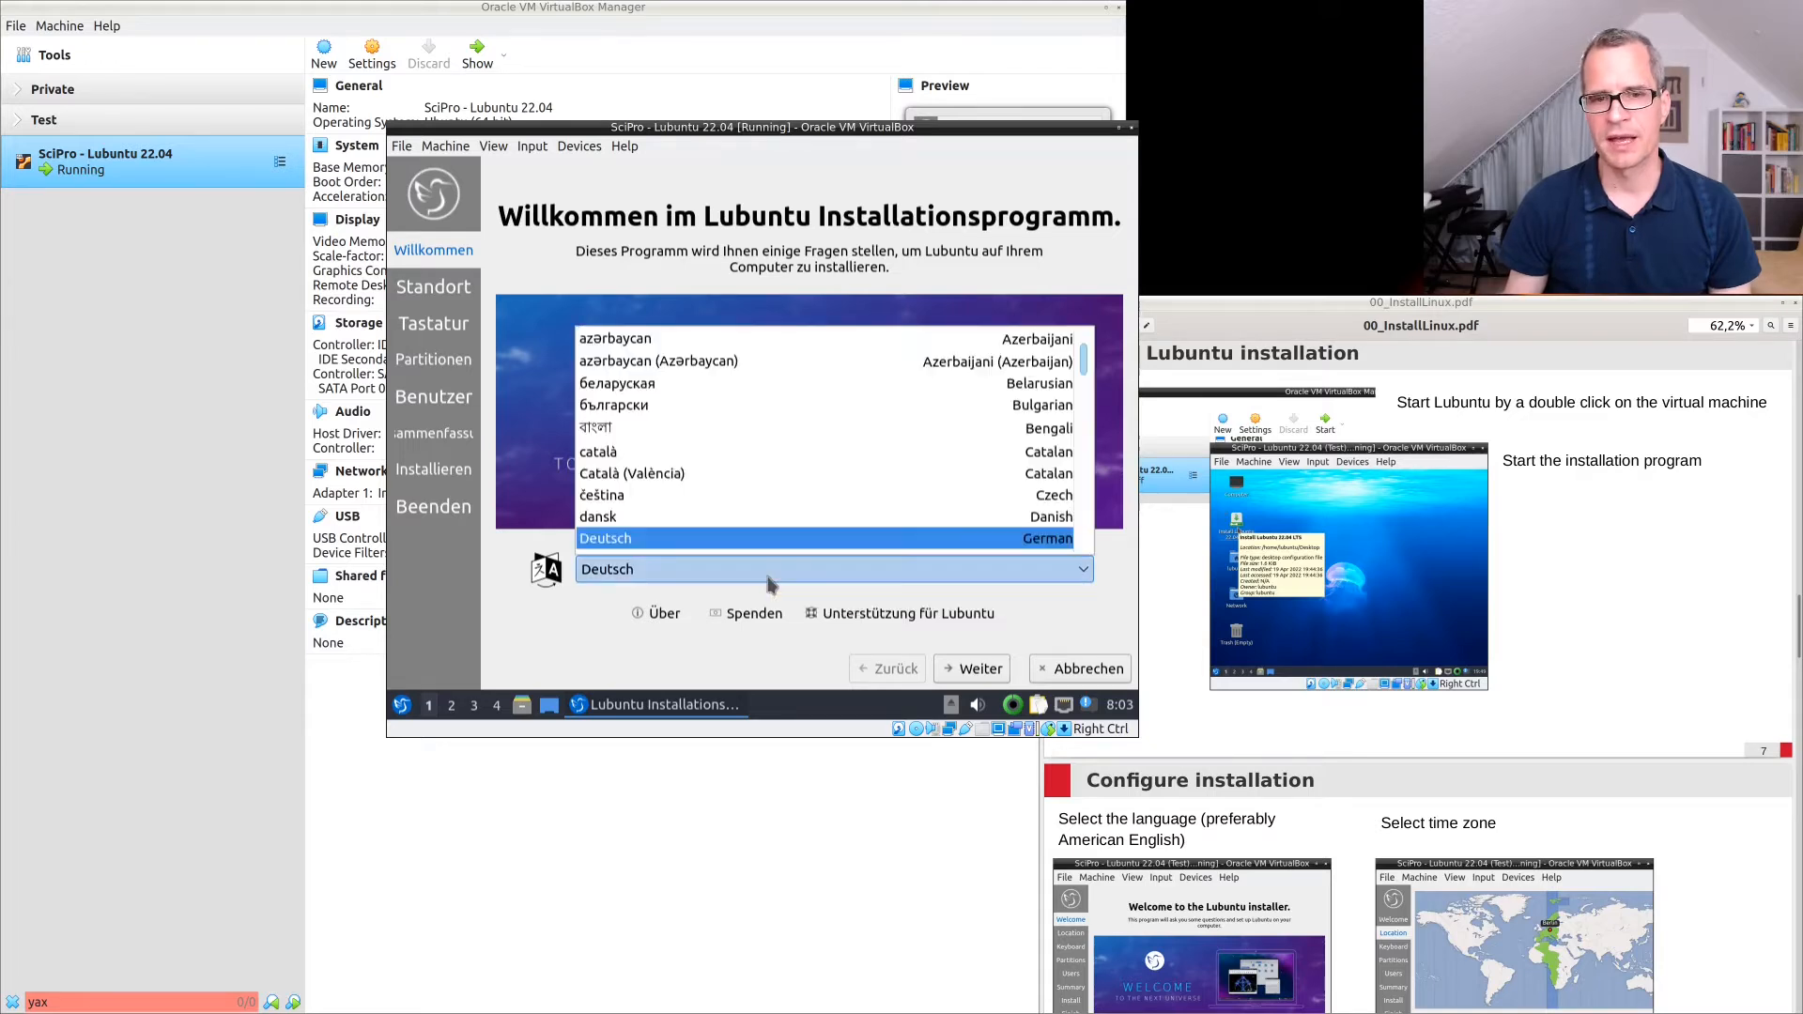
{"action": "scroll", "coordinate": [742, 482], "scroll_direction": "down", "scroll_amount": 2}
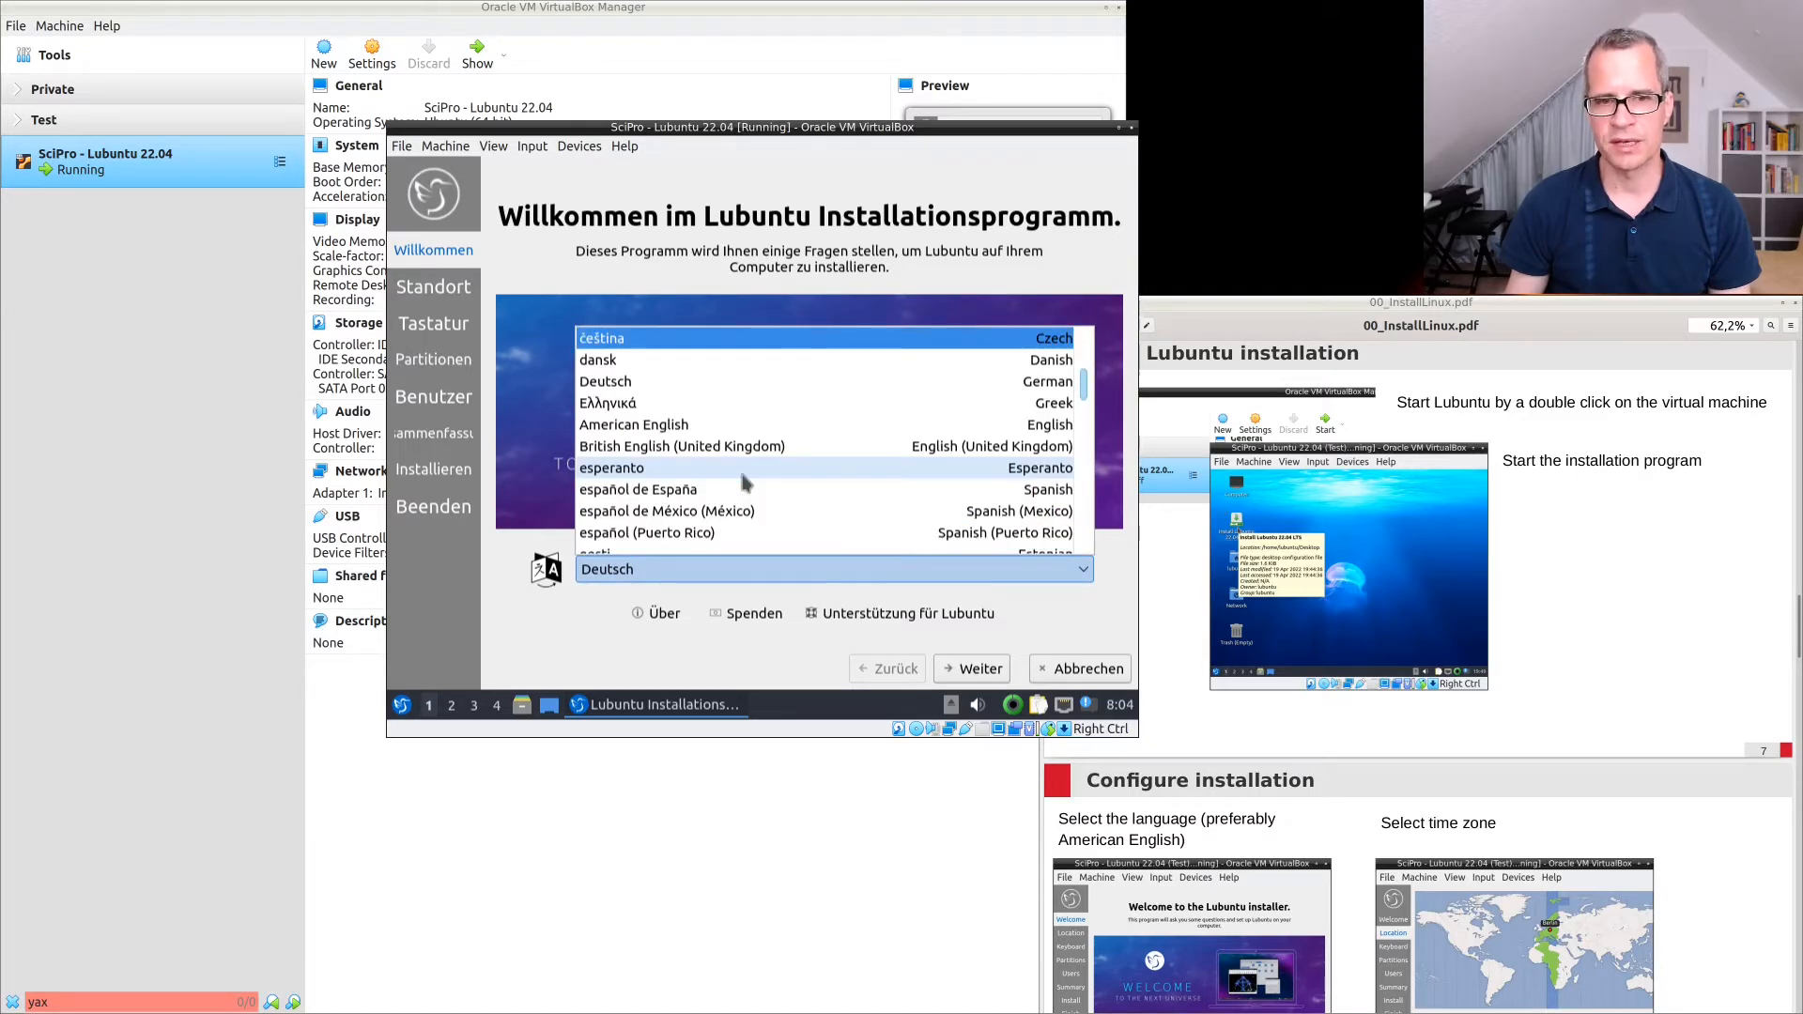
{"action": "left_click", "coordinate": [742, 428]}
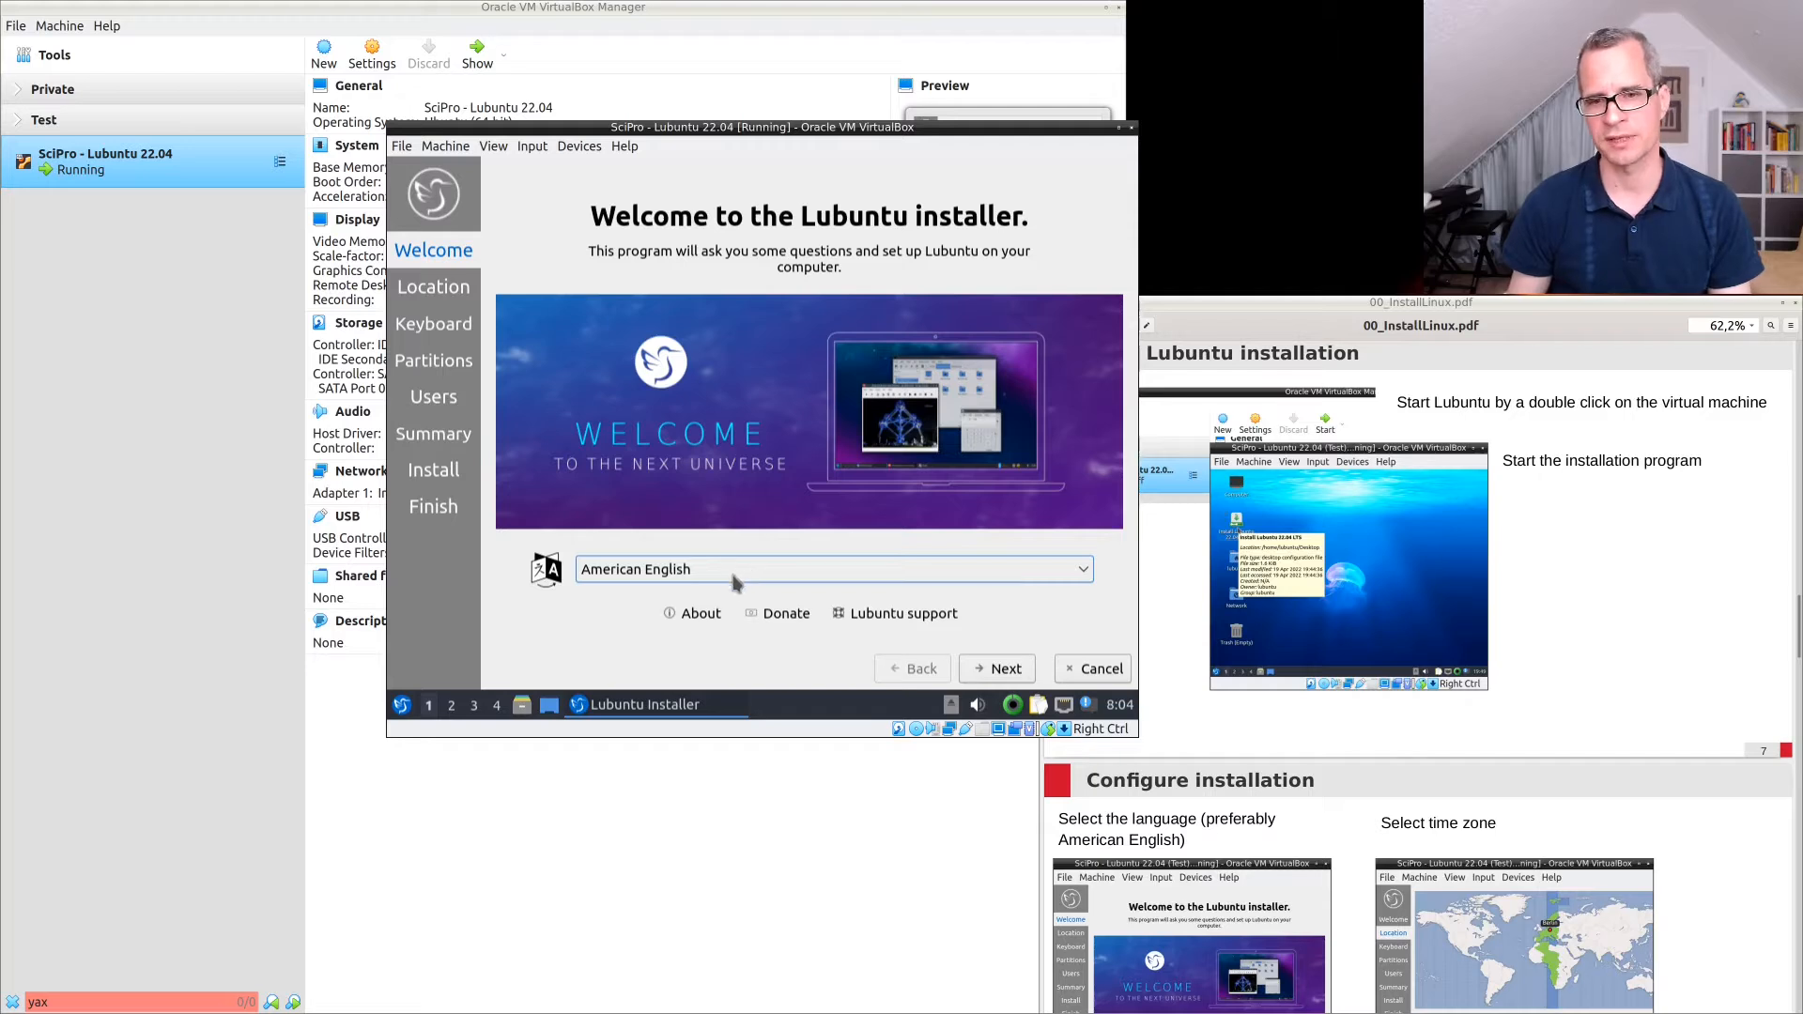
{"action": "left_click", "coordinate": [983, 671]}
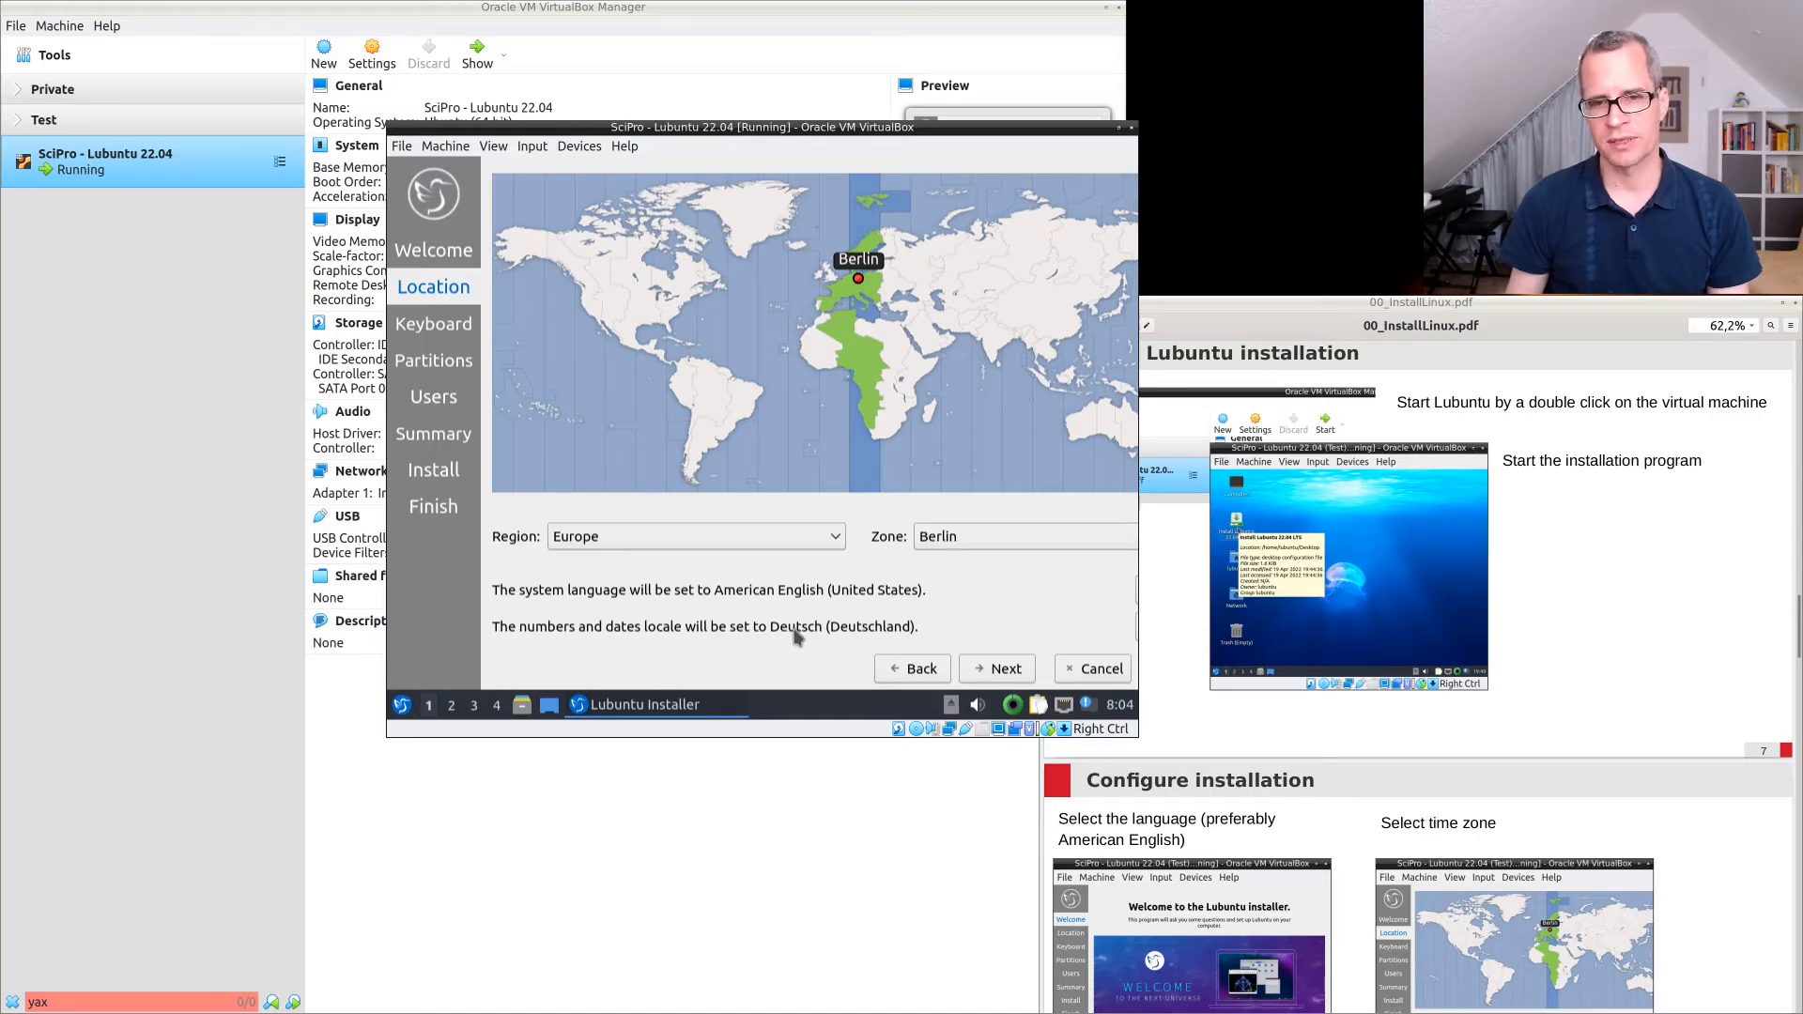
Set the numbers and dates locale to en_US.UTF-8 and continue to the keyboard page.
{"action": "left_click", "coordinate": [1134, 629]}
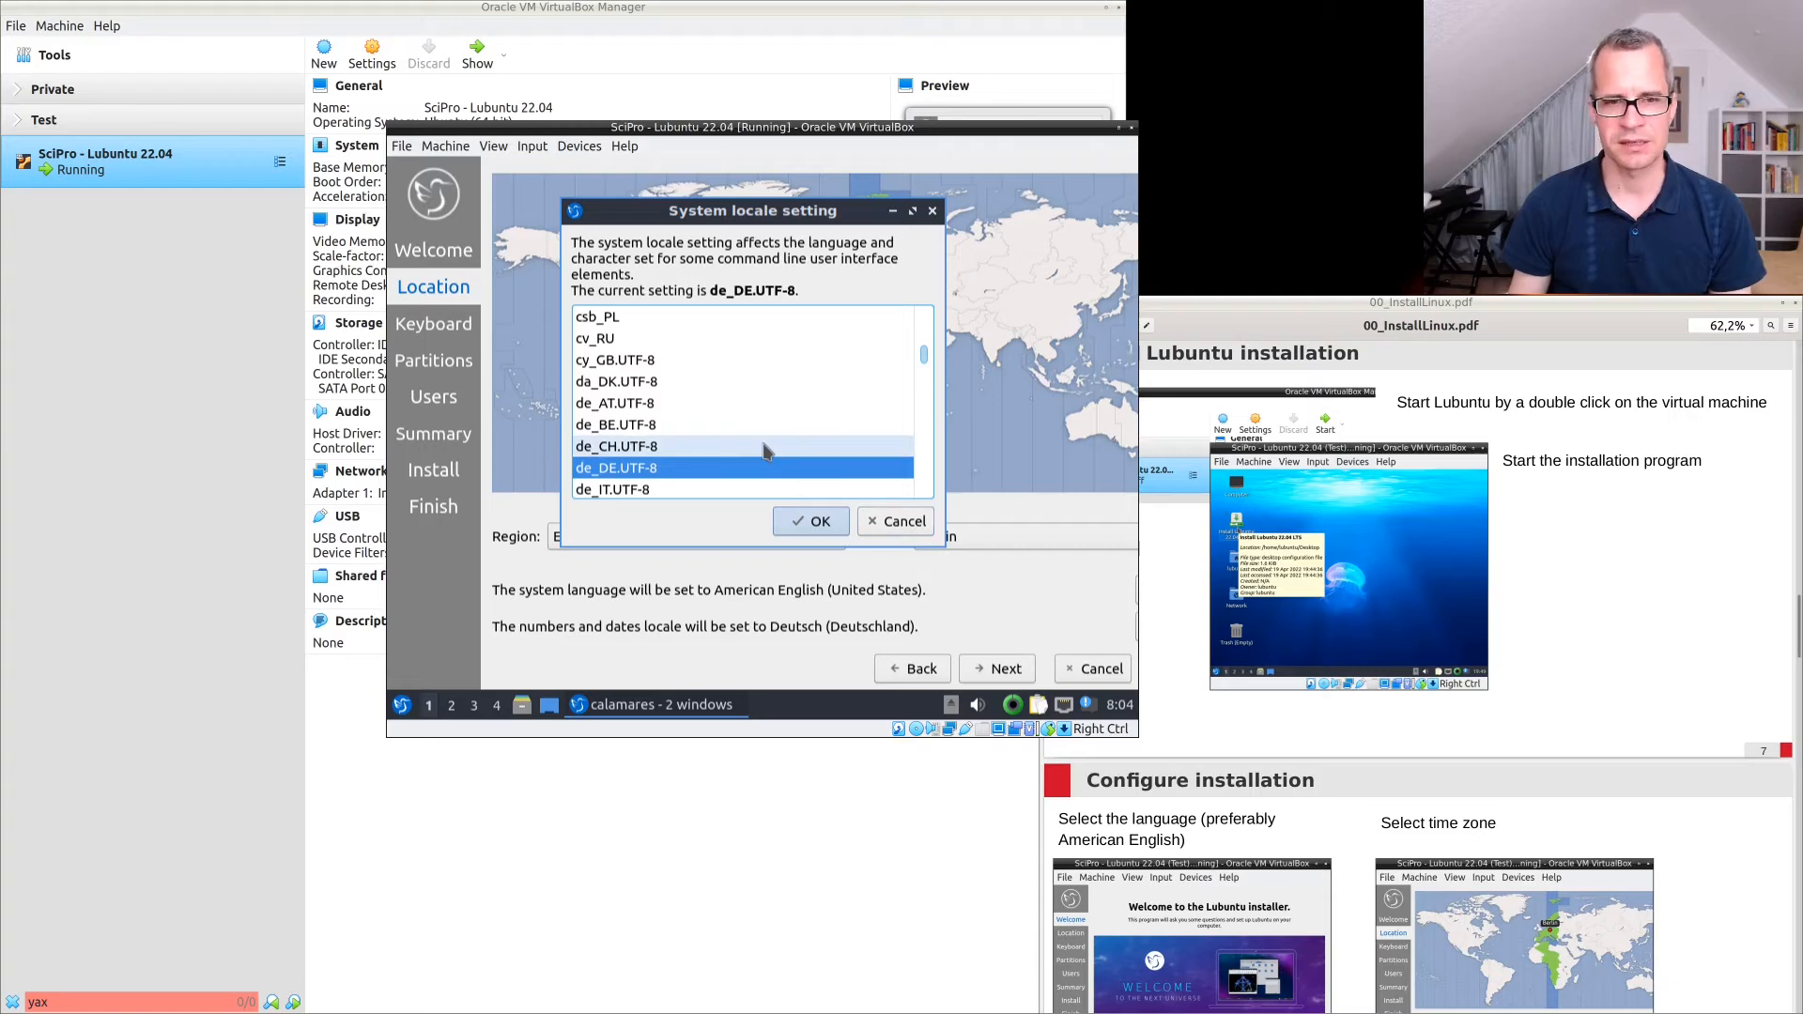
{"action": "scroll", "coordinate": [766, 451], "scroll_direction": "down", "scroll_amount": 2}
{"action": "scroll", "coordinate": [766, 451], "scroll_direction": "down", "scroll_amount": 4}
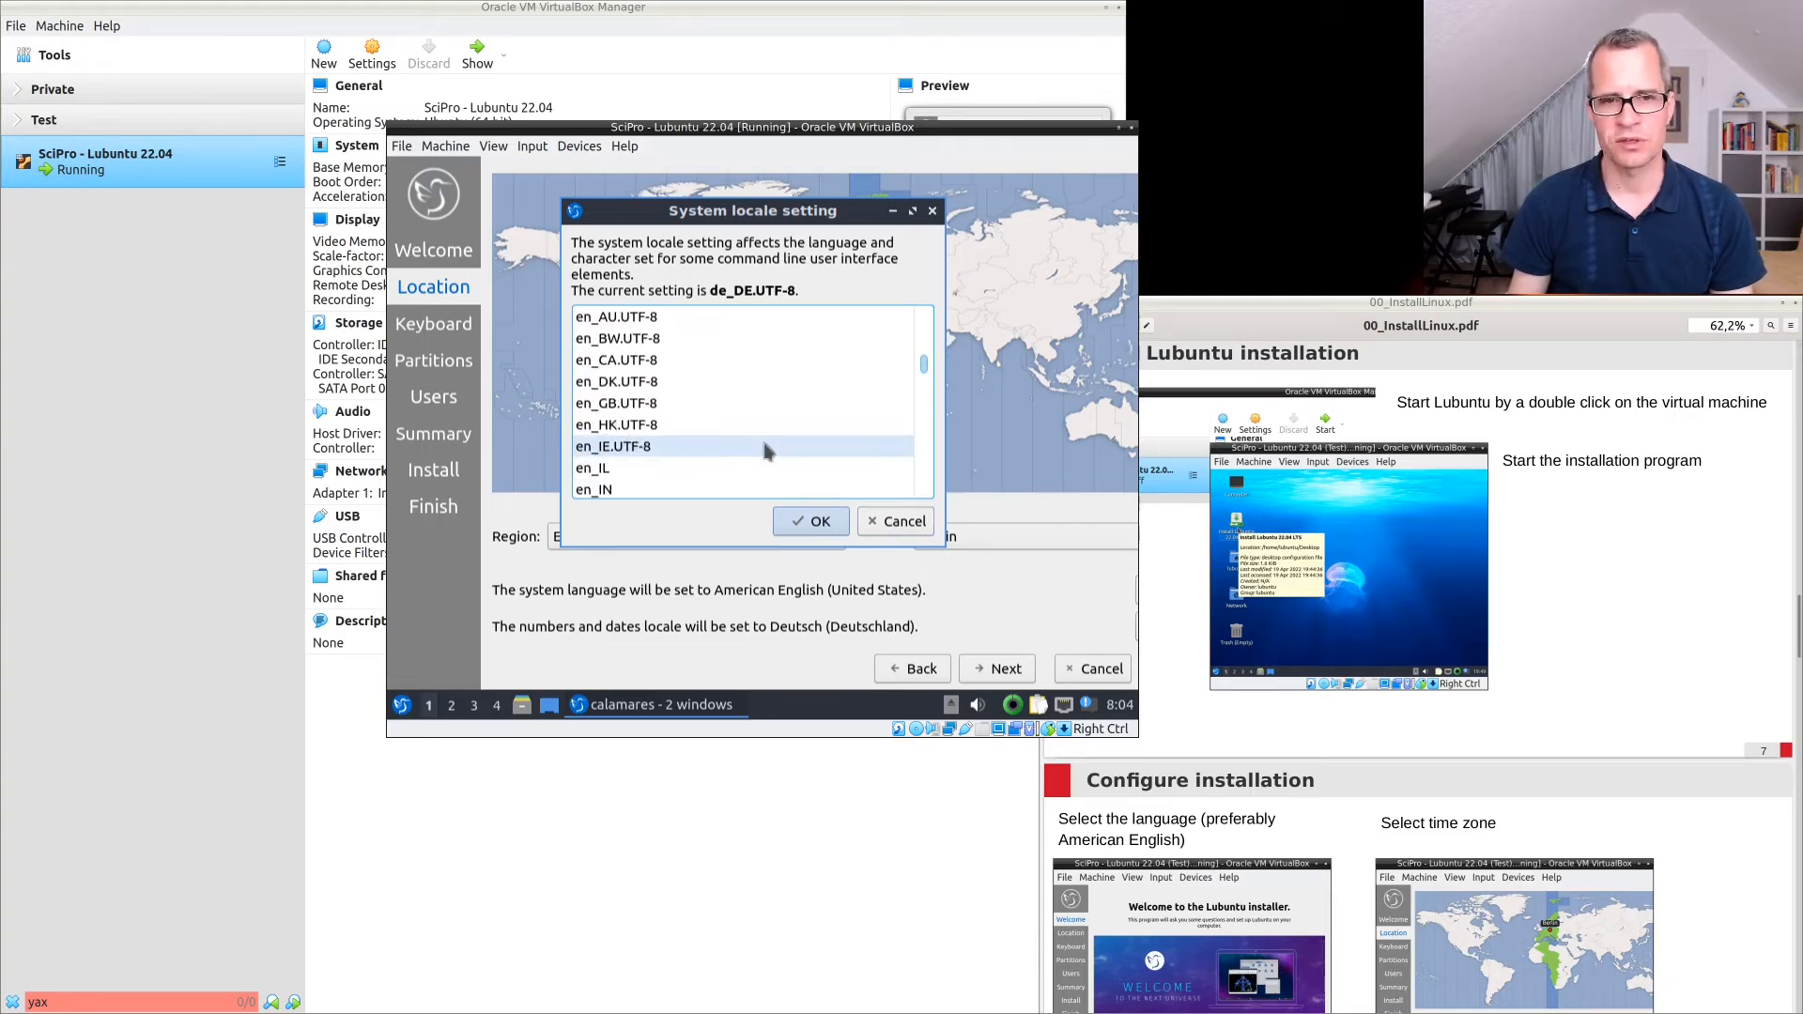
{"action": "scroll", "coordinate": [765, 449], "scroll_direction": "down", "scroll_amount": 2}
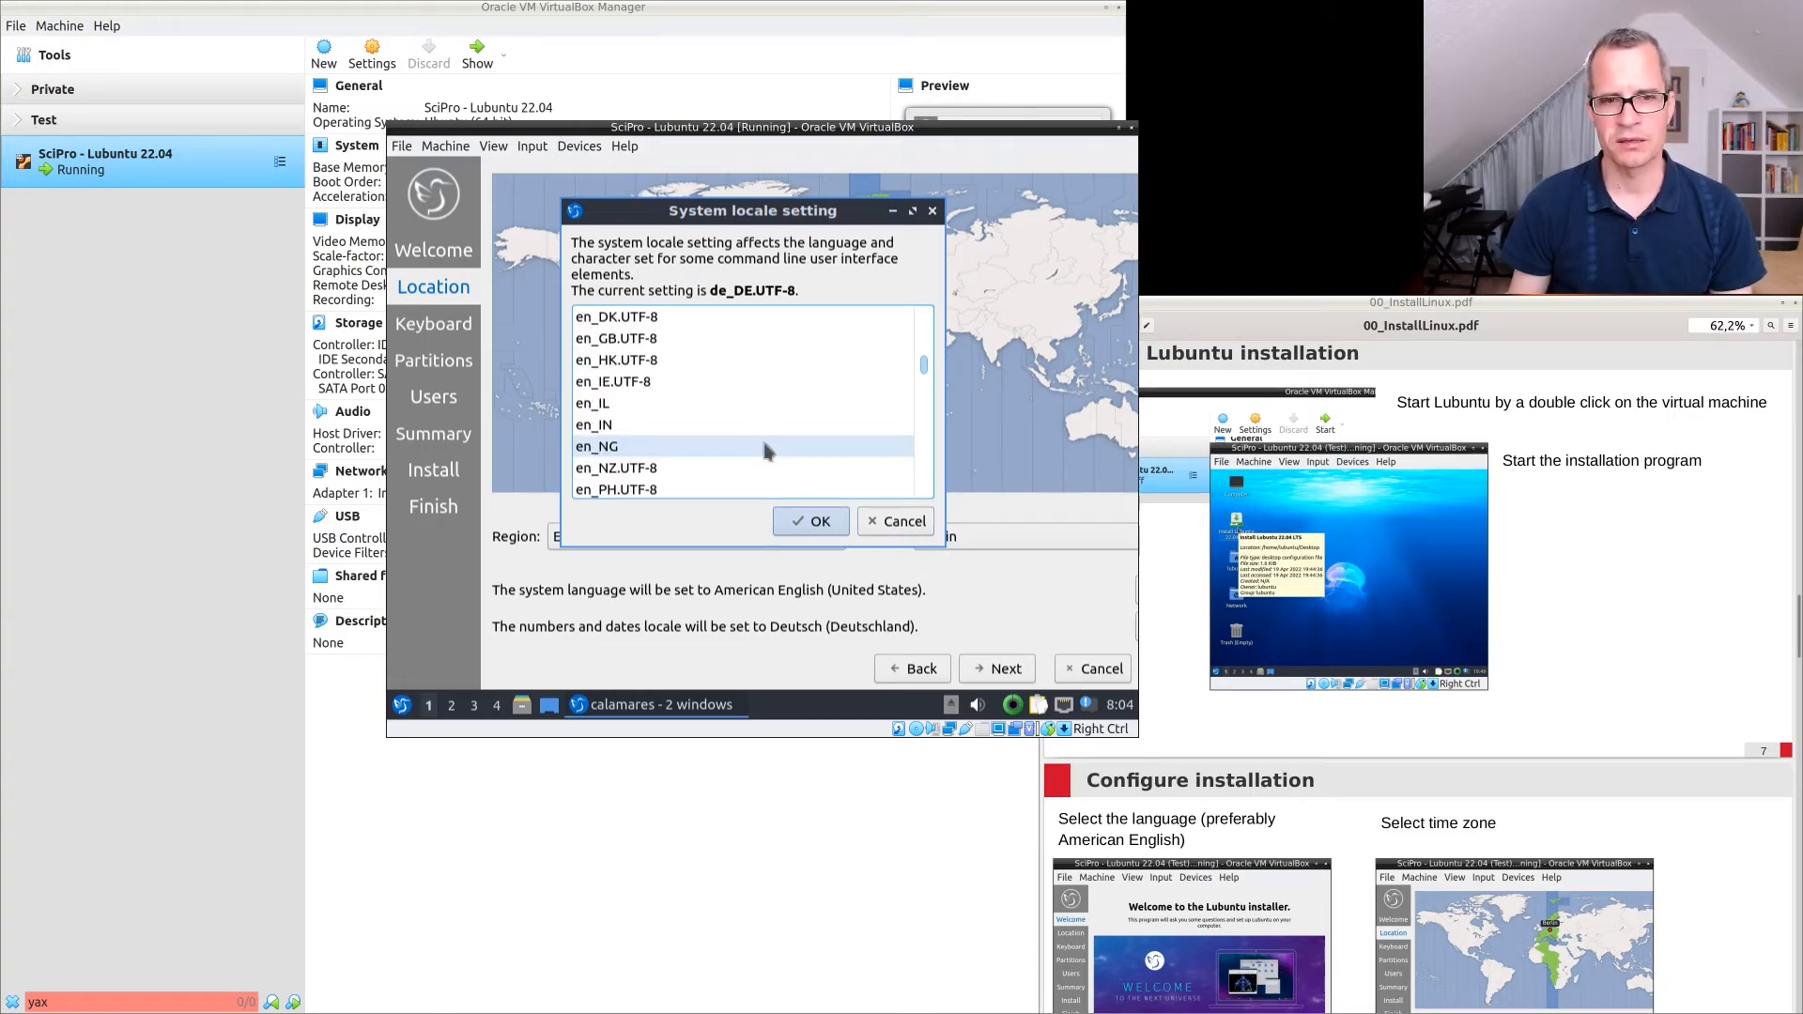
{"action": "left_click", "coordinate": [664, 490]}
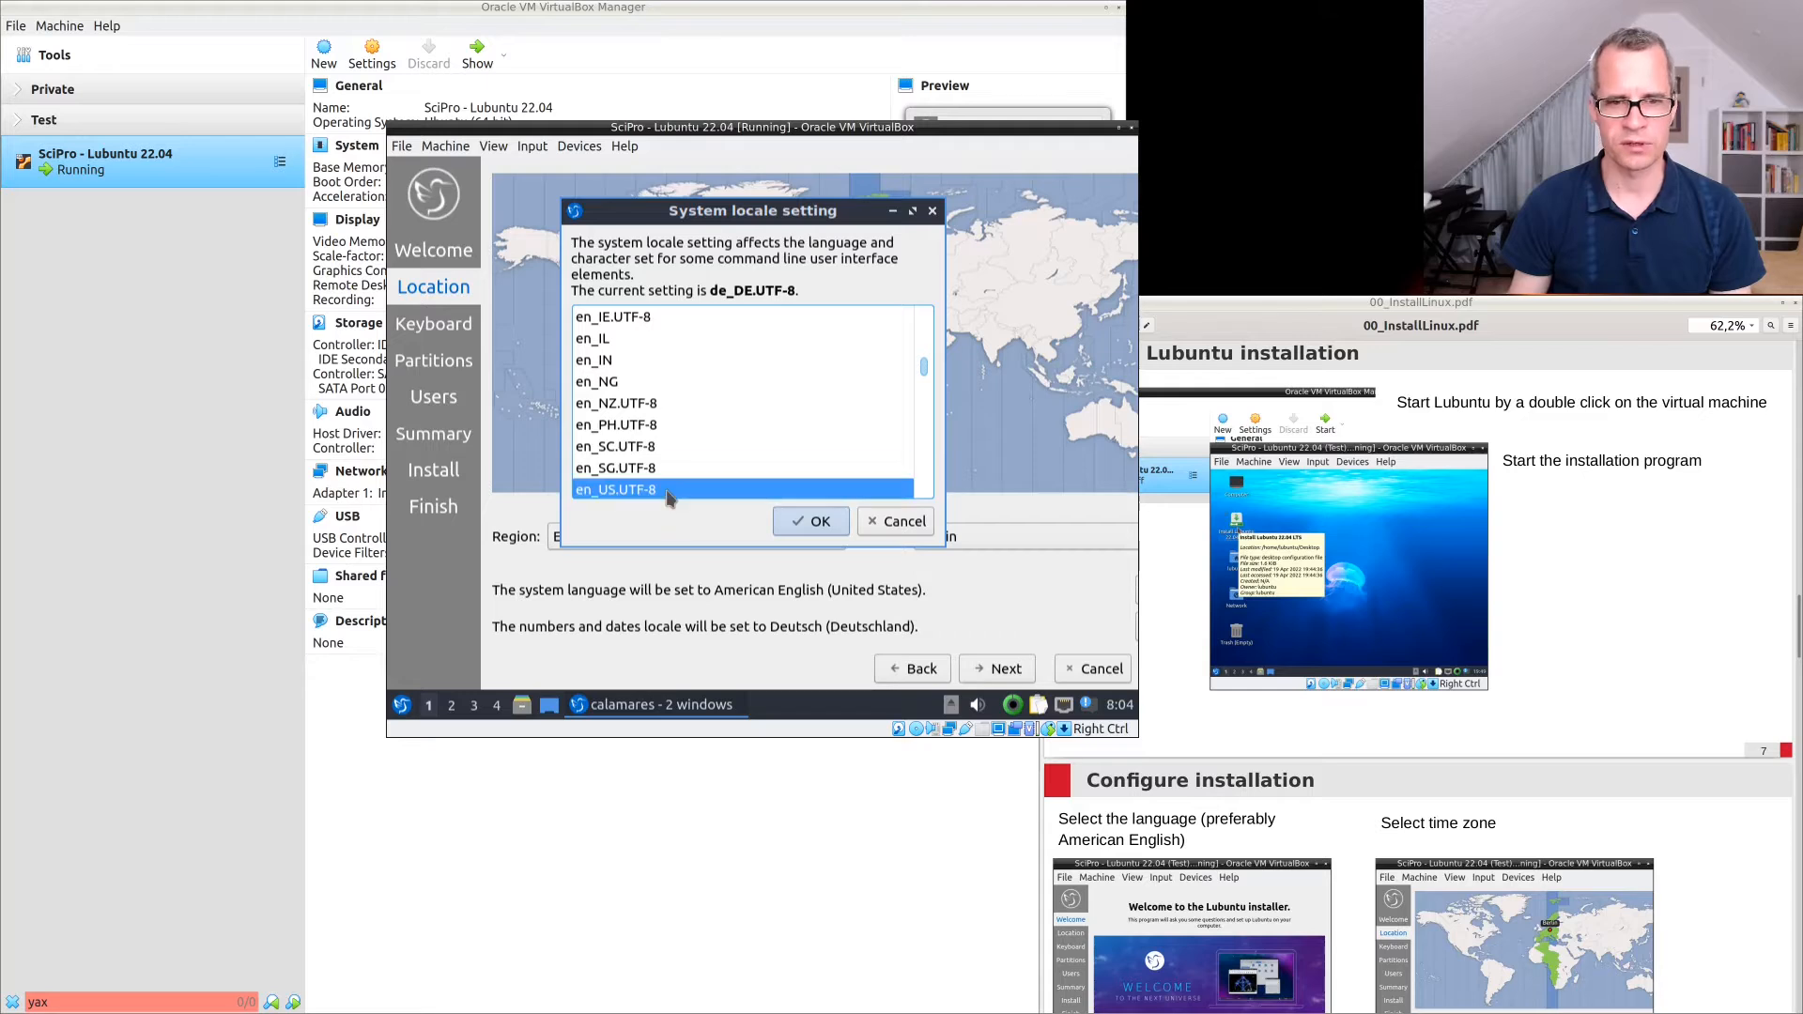
{"action": "left_click", "coordinate": [814, 524]}
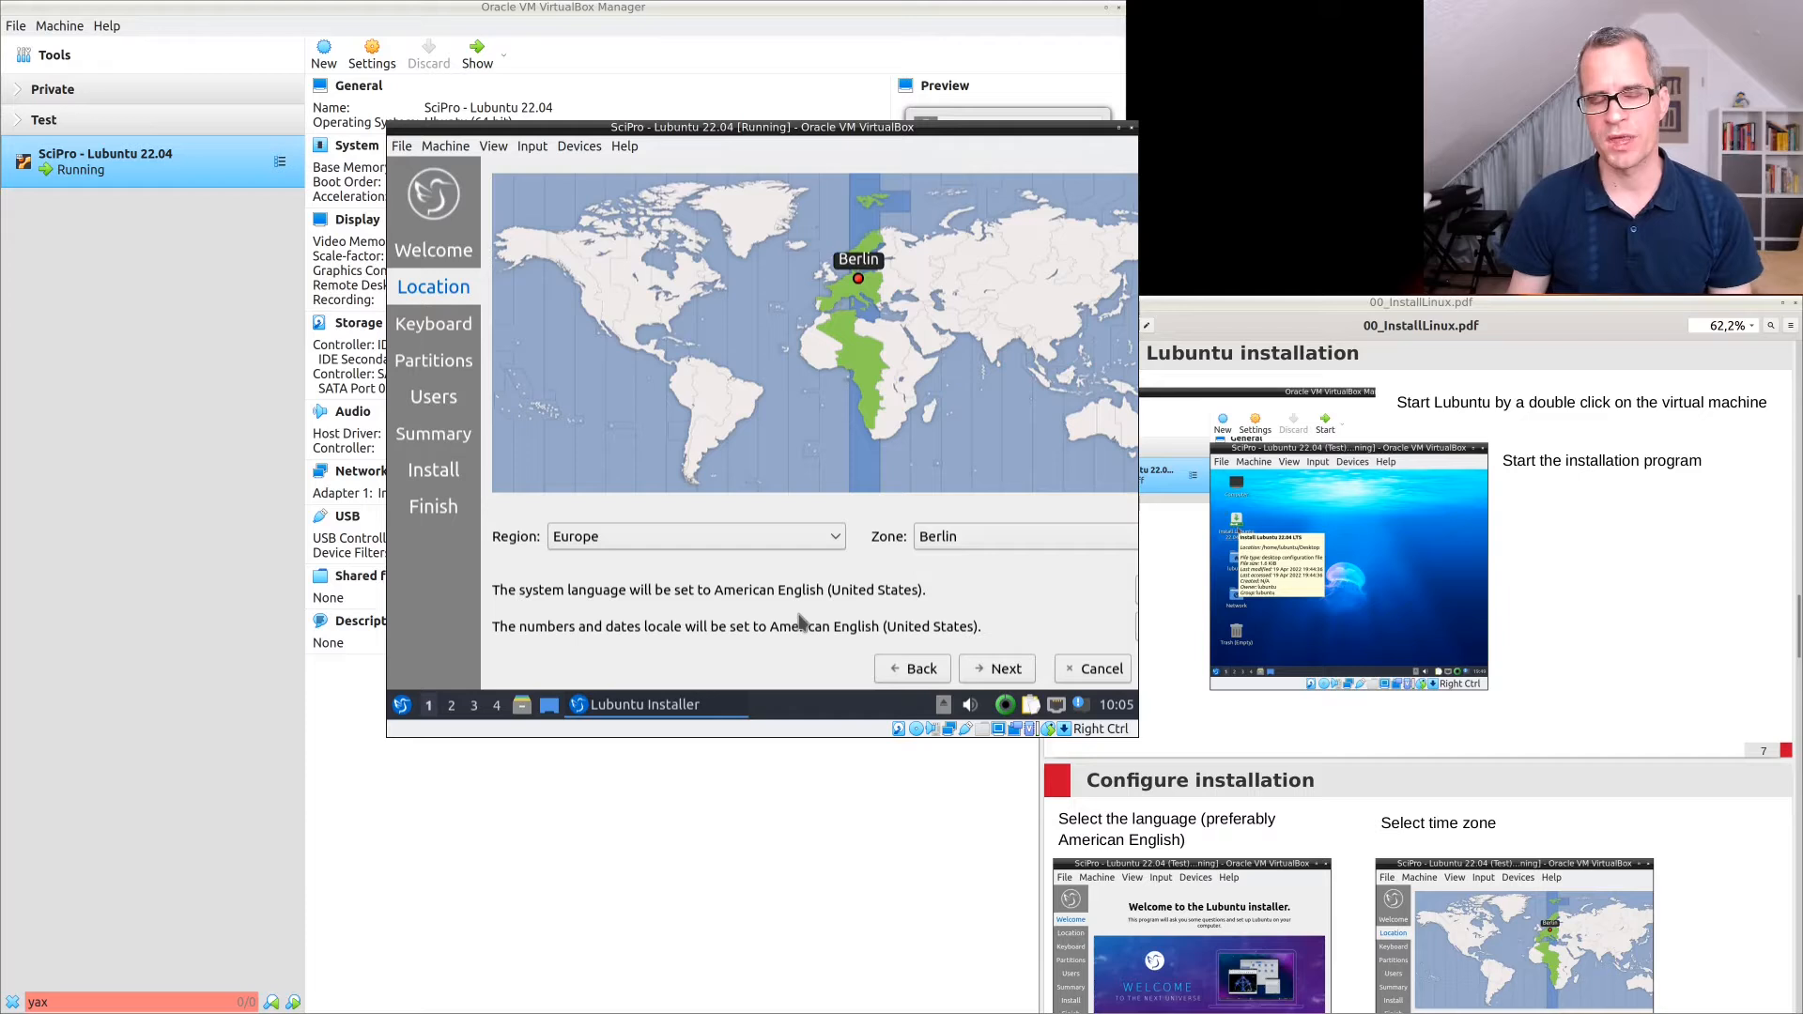
{"action": "left_click", "coordinate": [980, 672]}
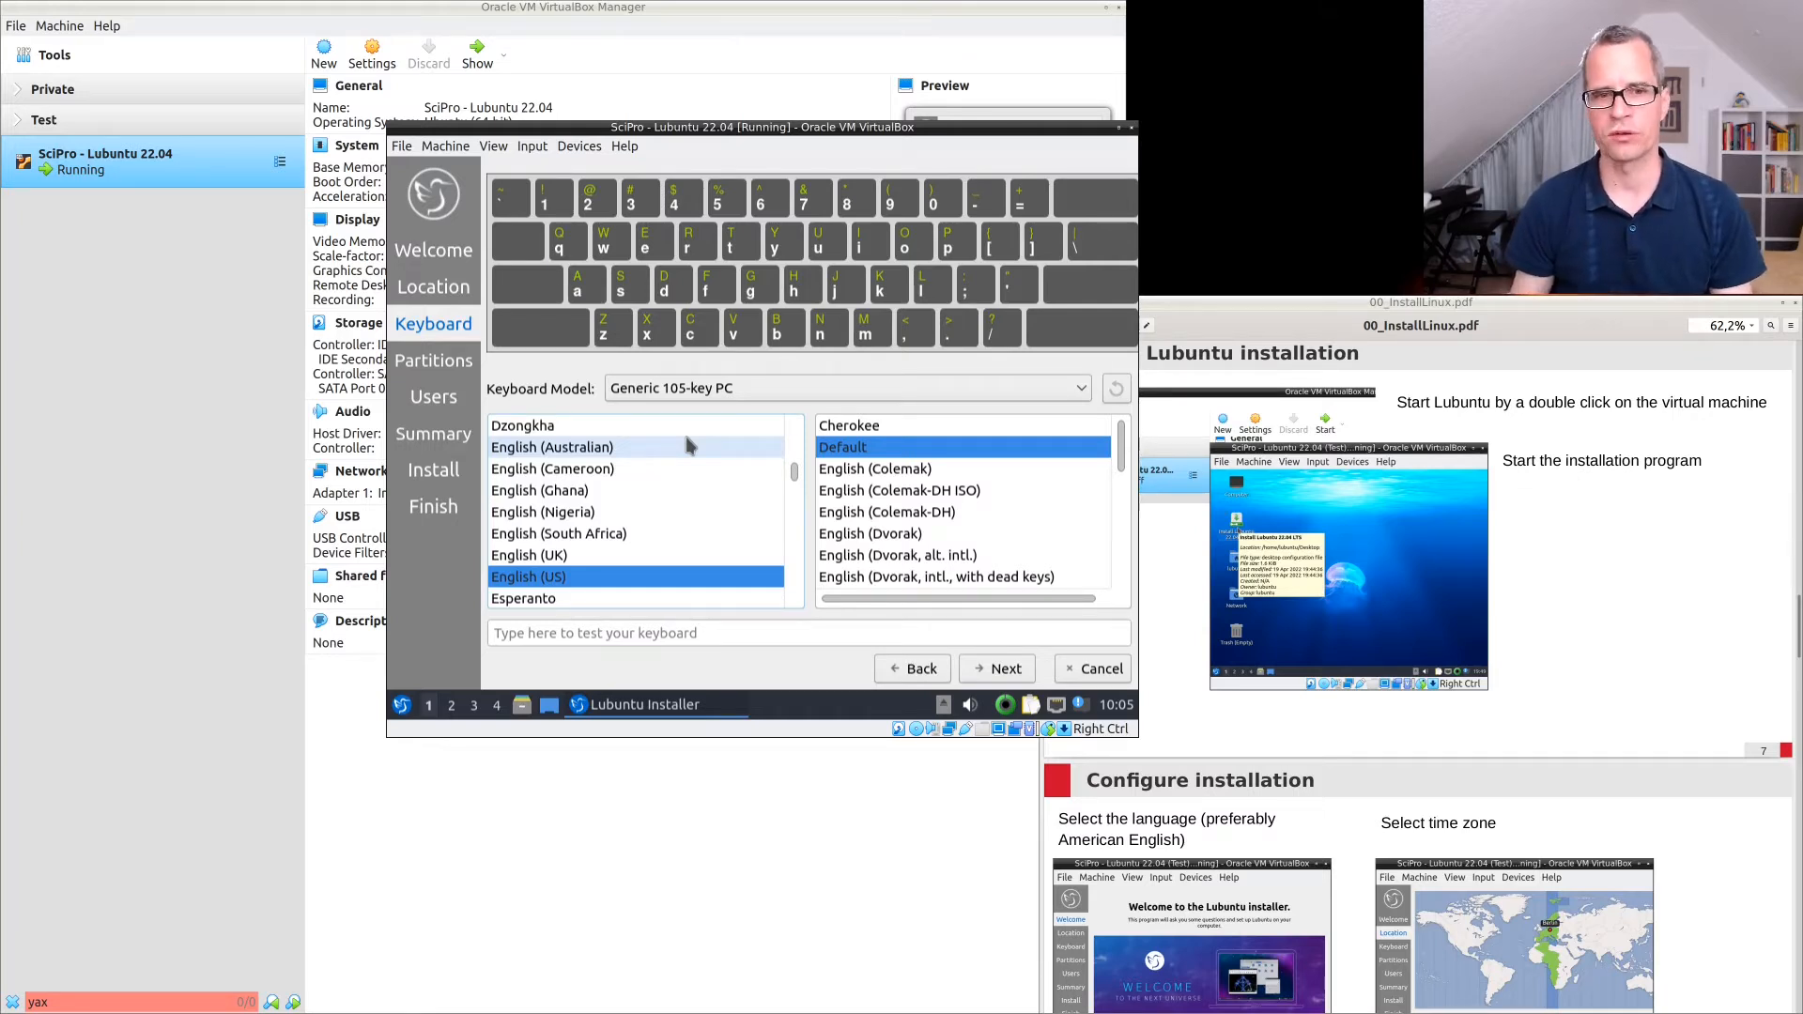
Choose the Hungarian keyboard layout with its Default variant for the installed system.
{"action": "left_click", "coordinate": [609, 632]}
{"action": "type", "text": "hun"}
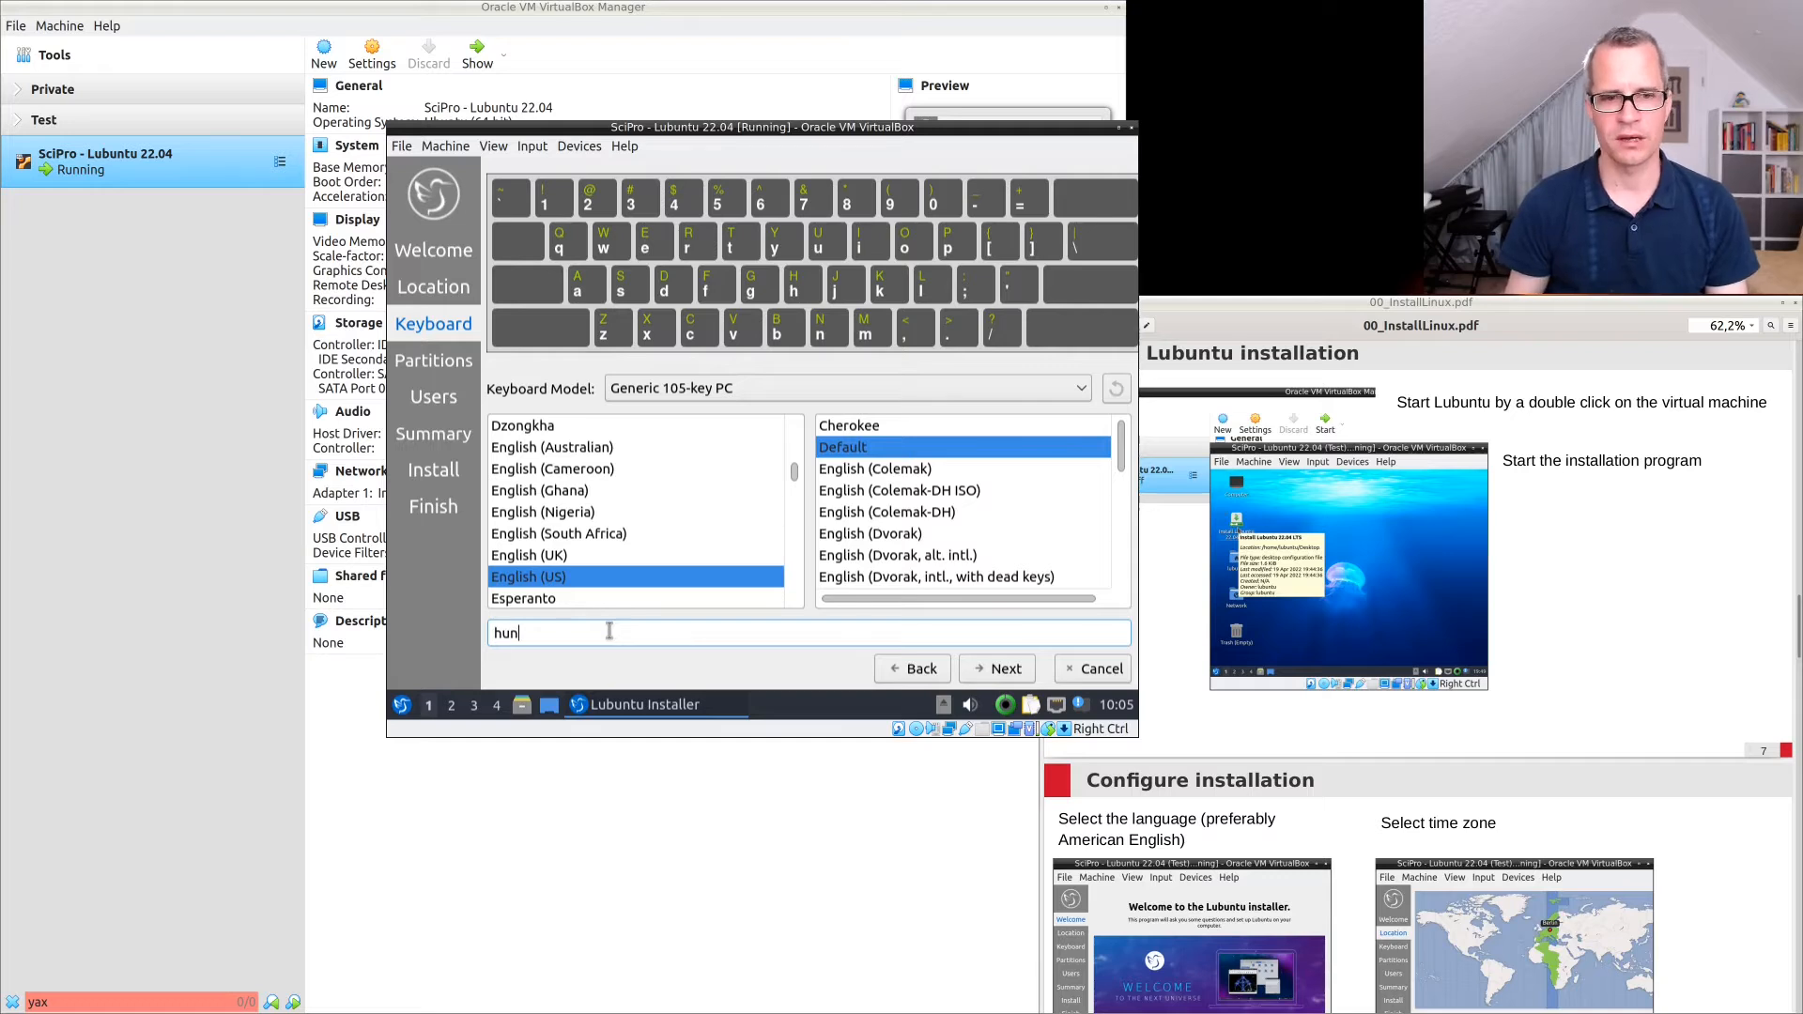
{"action": "scroll", "coordinate": [620, 577], "scroll_direction": "down", "scroll_amount": 6}
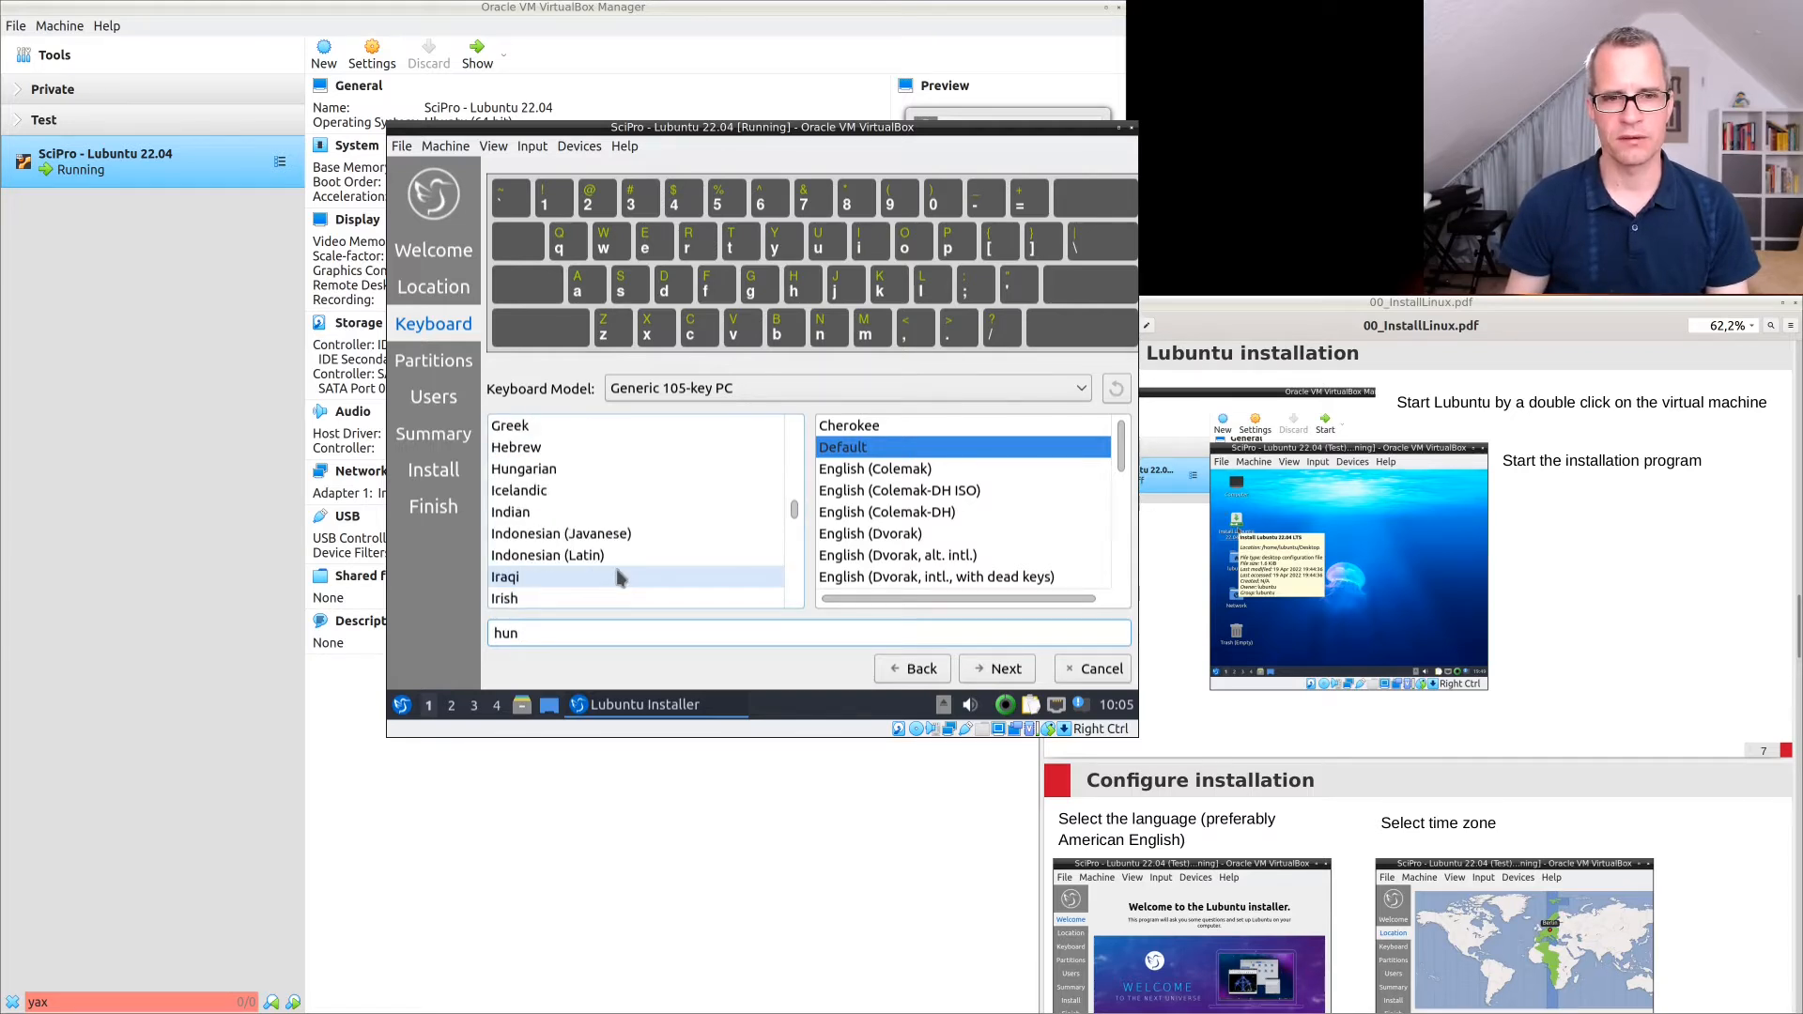
{"action": "left_click", "coordinate": [526, 468]}
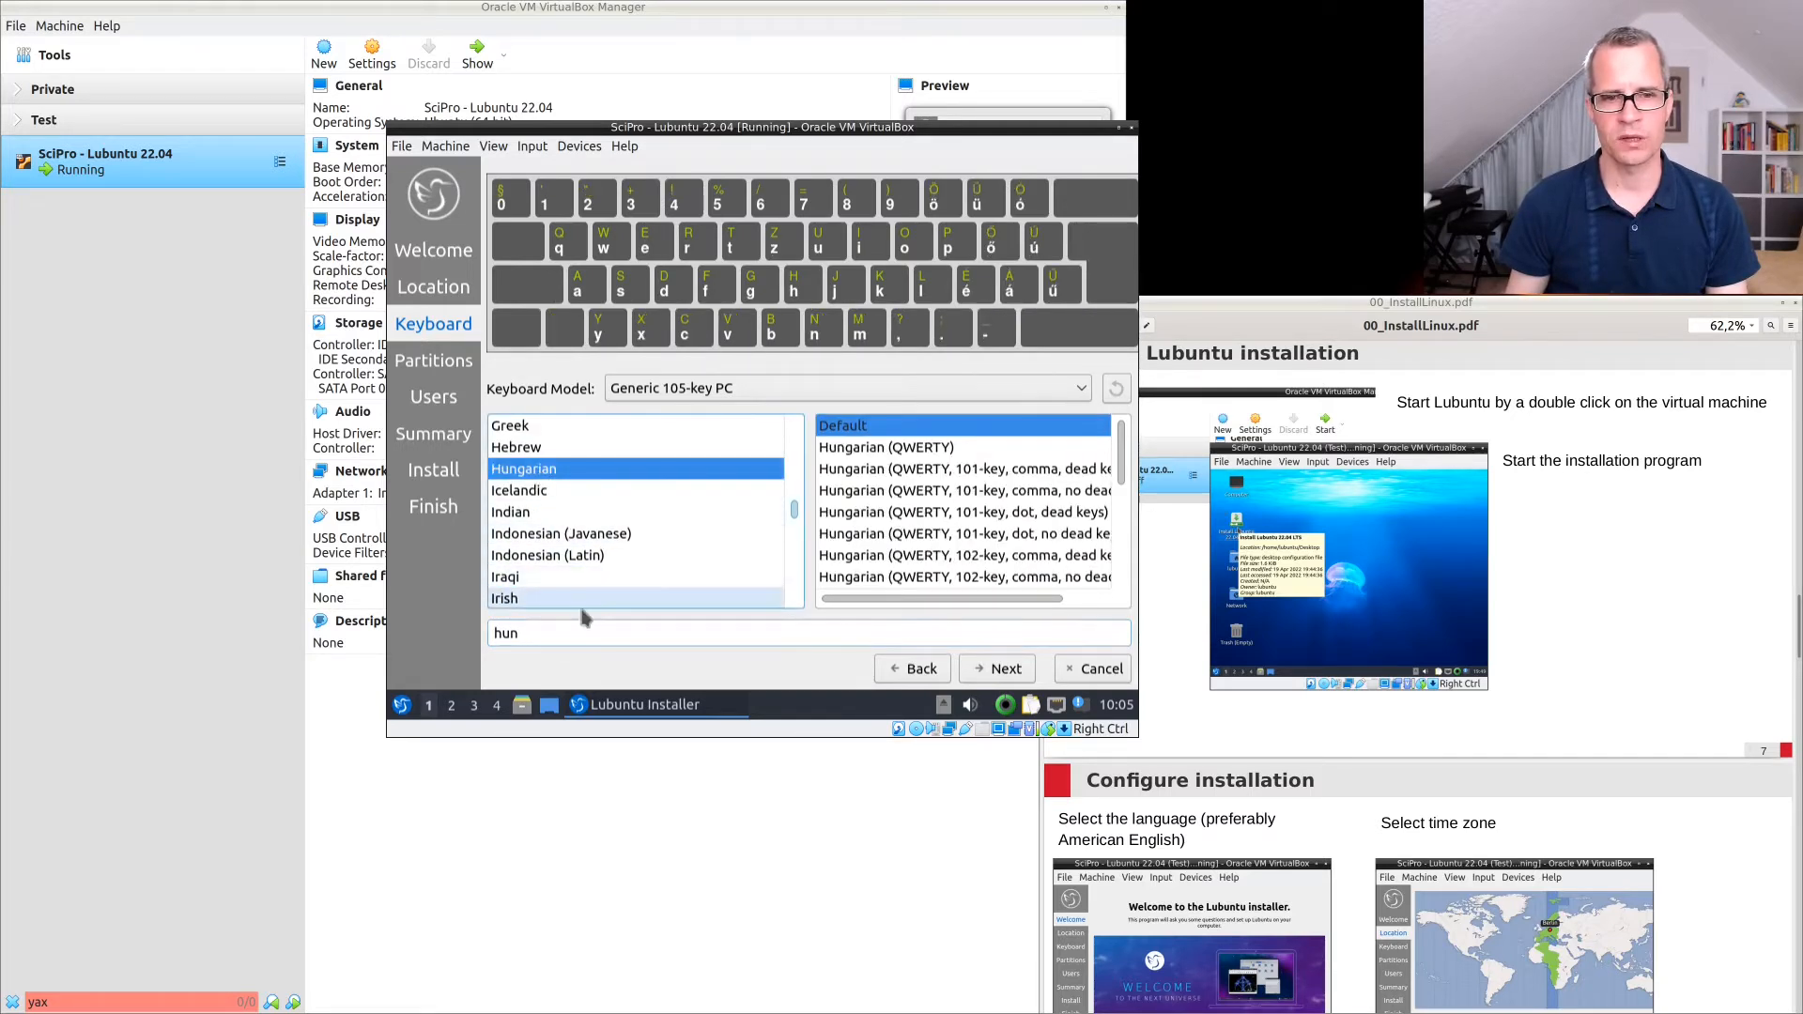
Test the chosen keyboard layout with a few accented letters, clear the test text and continue to the partitions page.
{"action": "double_click", "coordinate": [566, 639]}
{"action": "type", "text": "űáú"}
{"action": "key", "text": "BackSpace"}
{"action": "key", "text": "BackSpace"}
{"action": "key", "text": "BackSpace"}
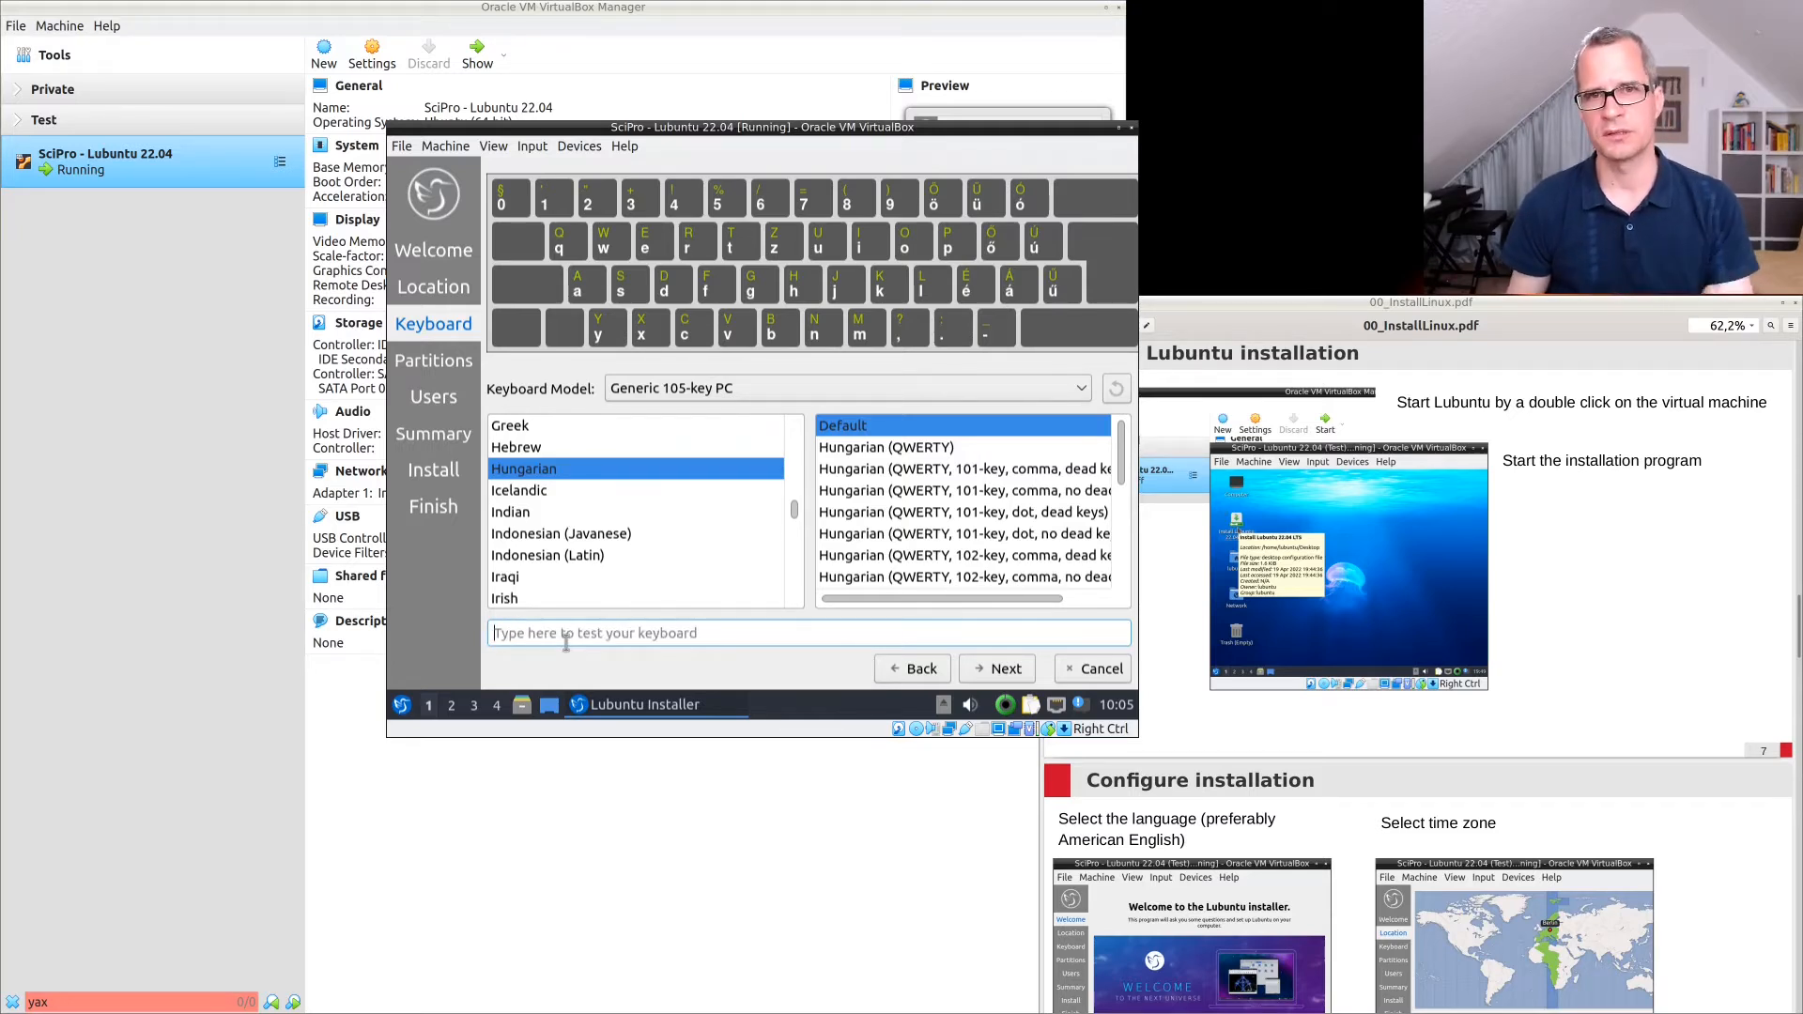
{"action": "left_click", "coordinate": [1007, 670]}
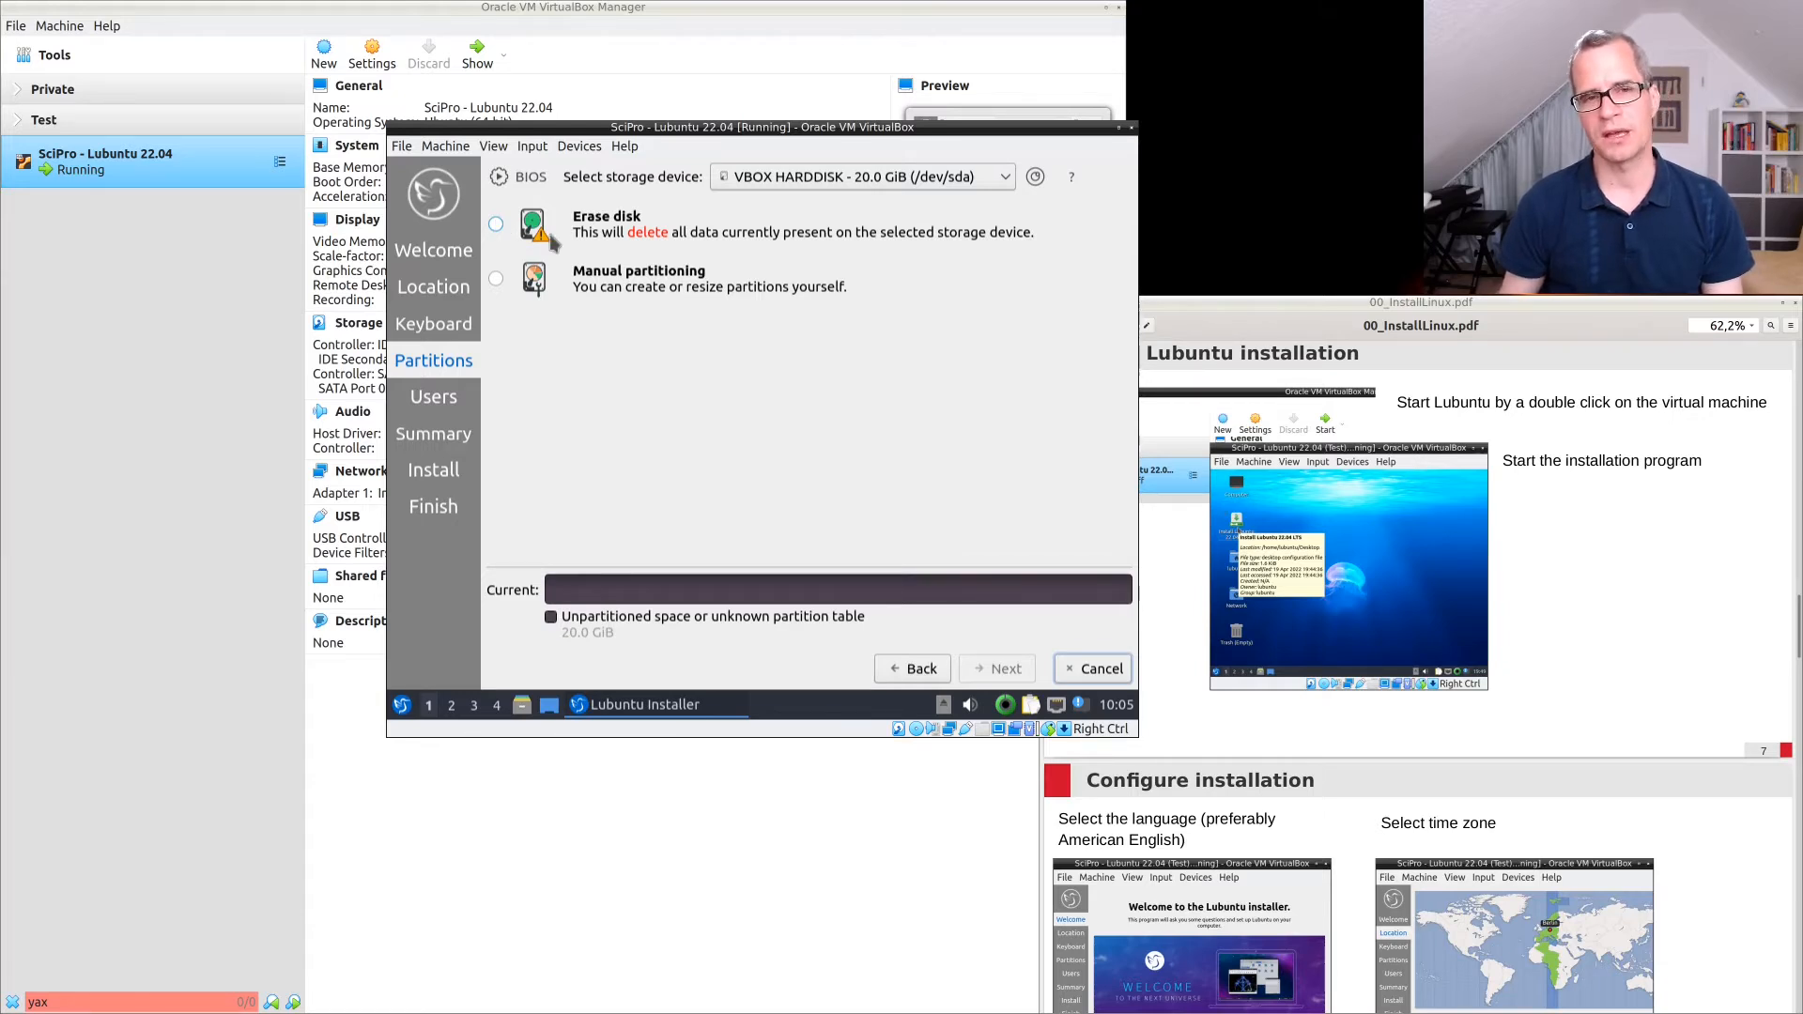
Choose to erase the whole virtual hard disk with No Swap and continue to the user setup.
{"action": "left_click", "coordinate": [496, 223]}
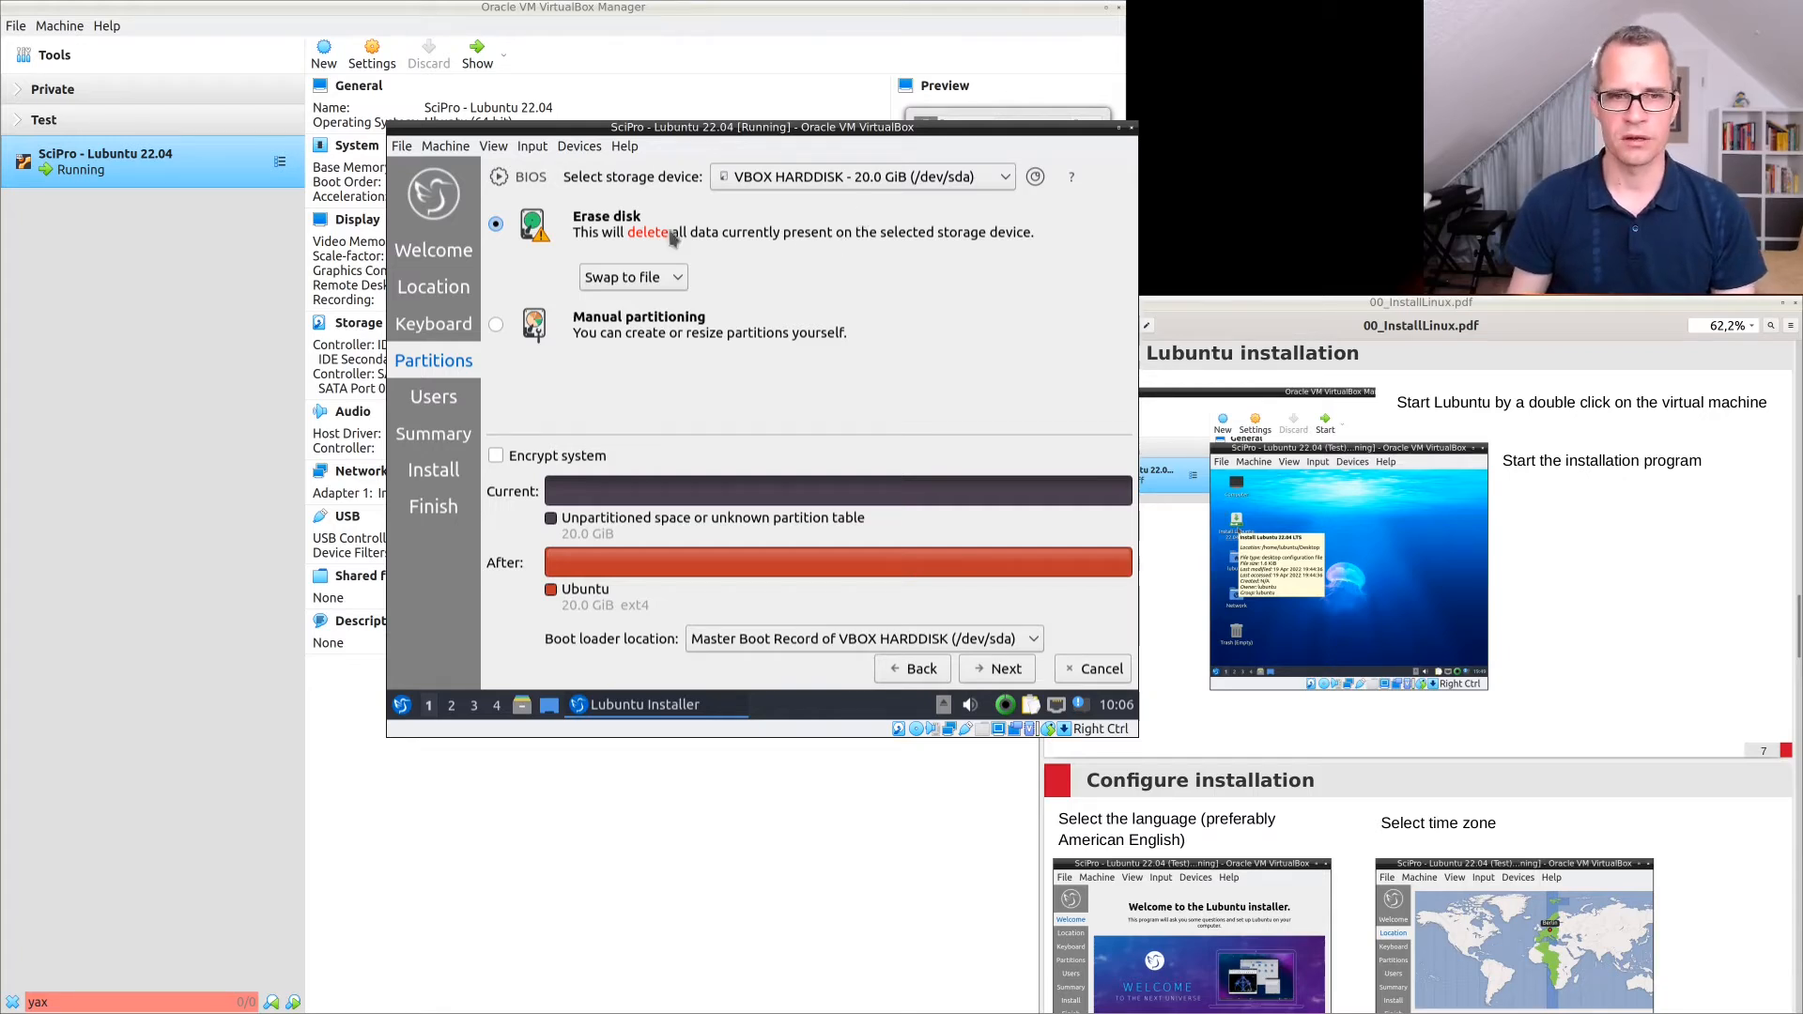
{"action": "left_click", "coordinate": [608, 278]}
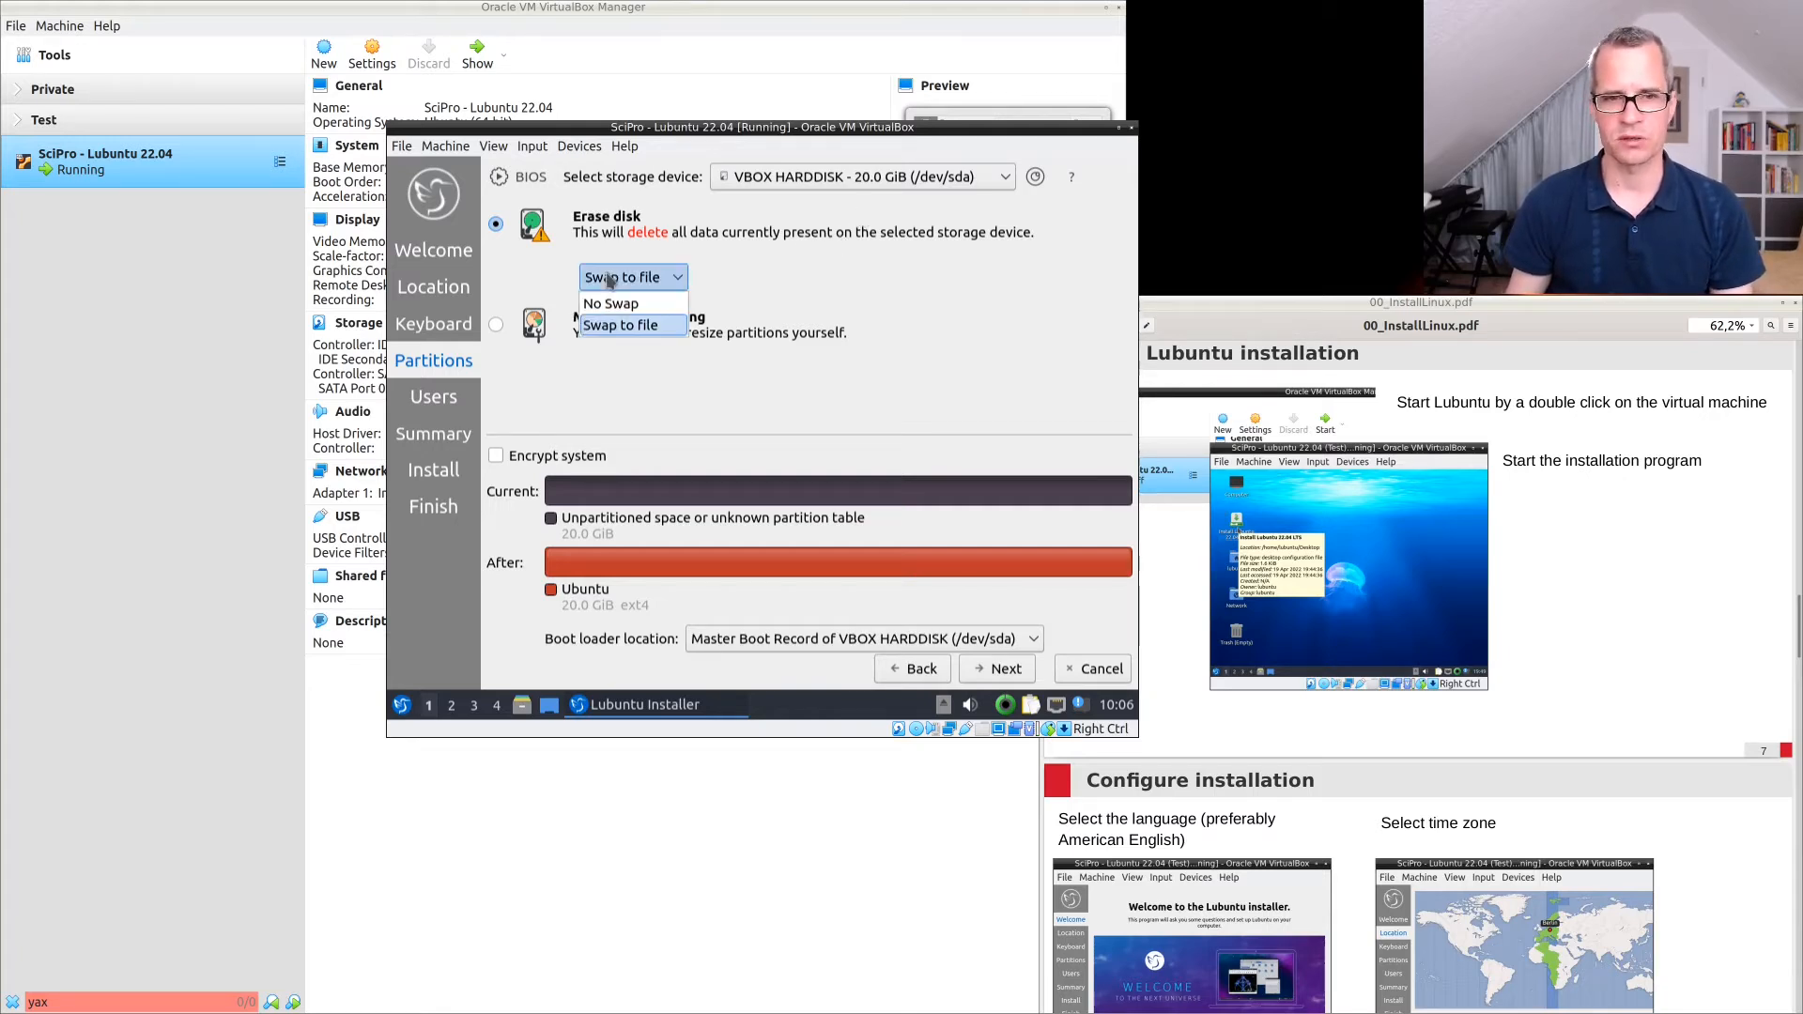
{"action": "left_click", "coordinate": [611, 303]}
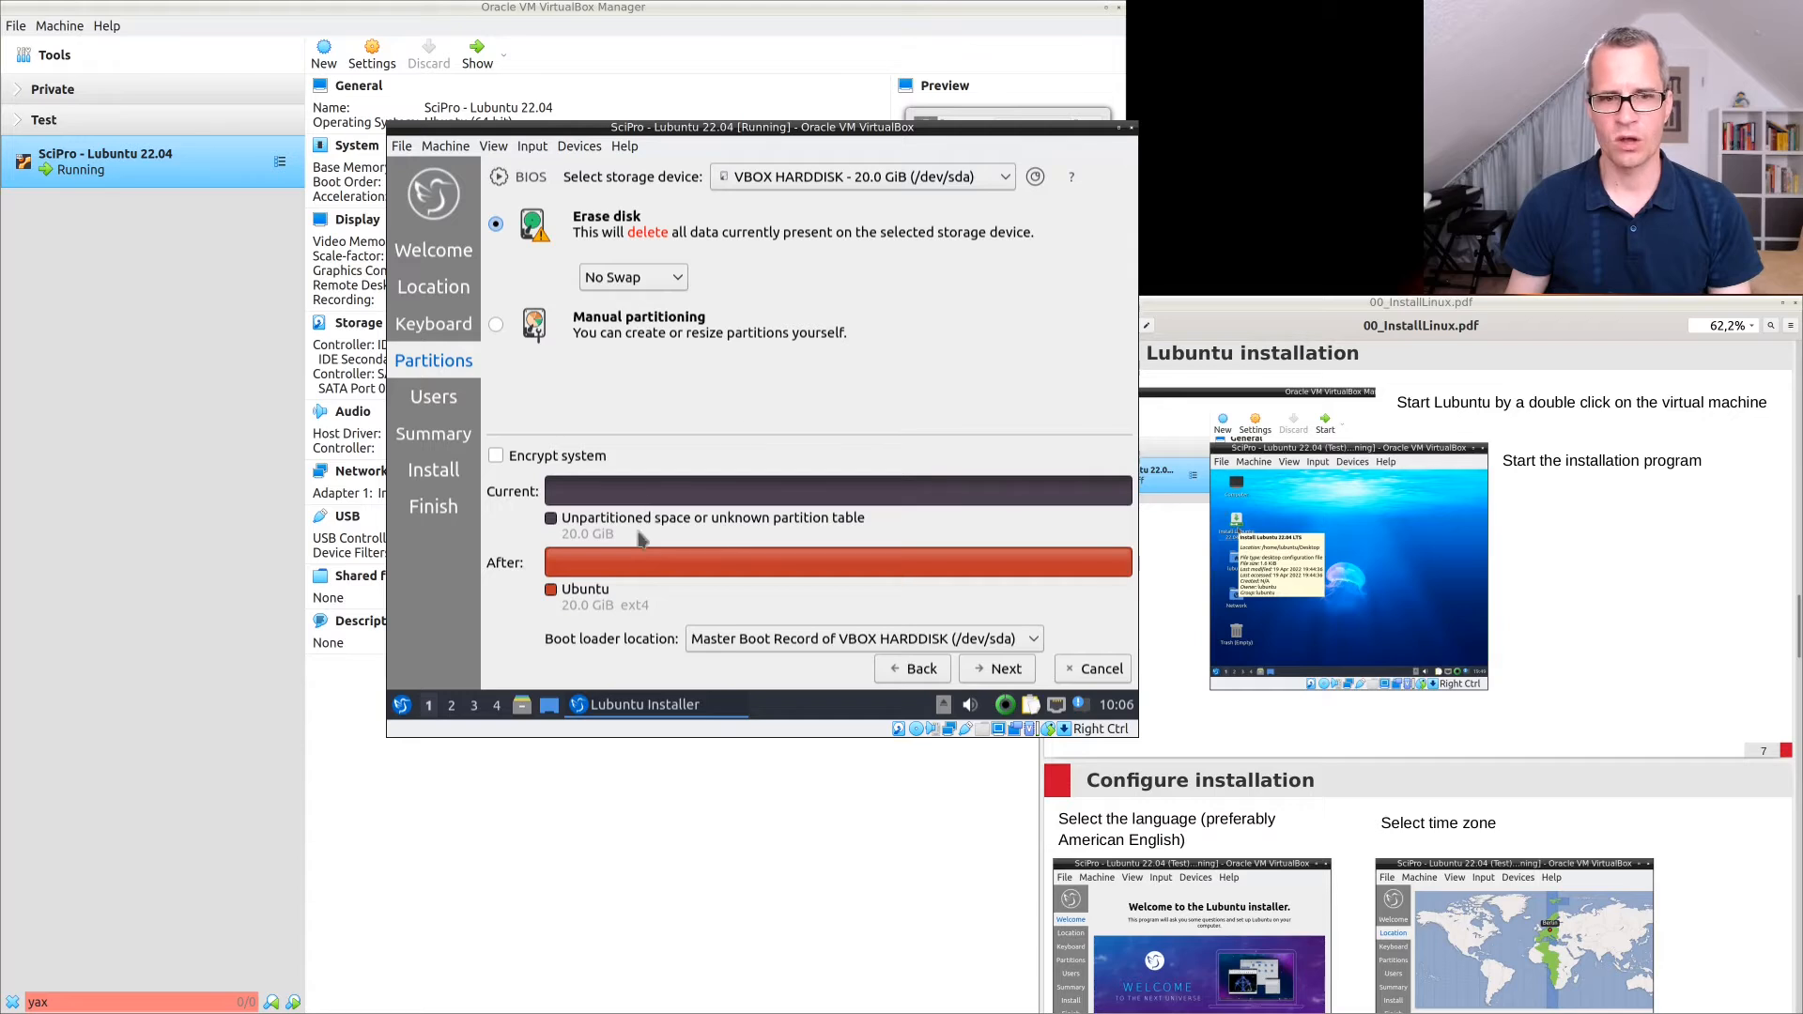
{"action": "left_click", "coordinate": [998, 674]}
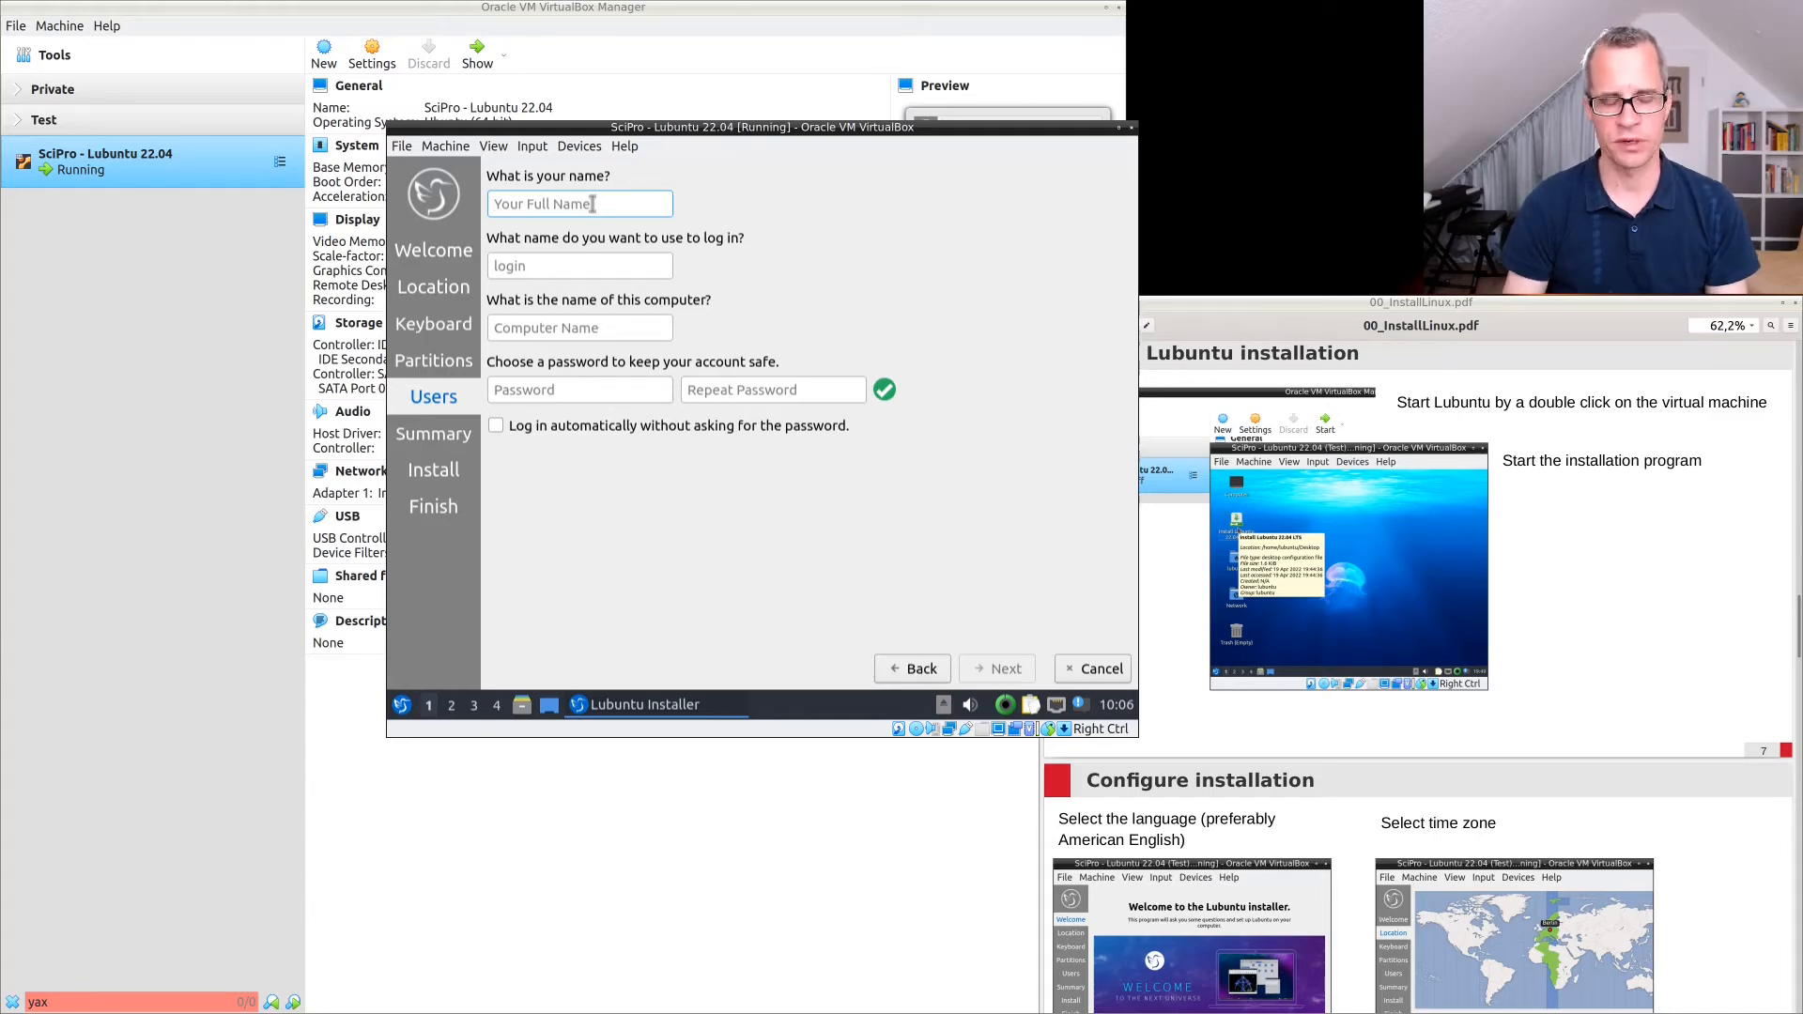
Enter the user's full name and login name, and name the computer scipro.
{"action": "type", "text": "Balint Aradi"}
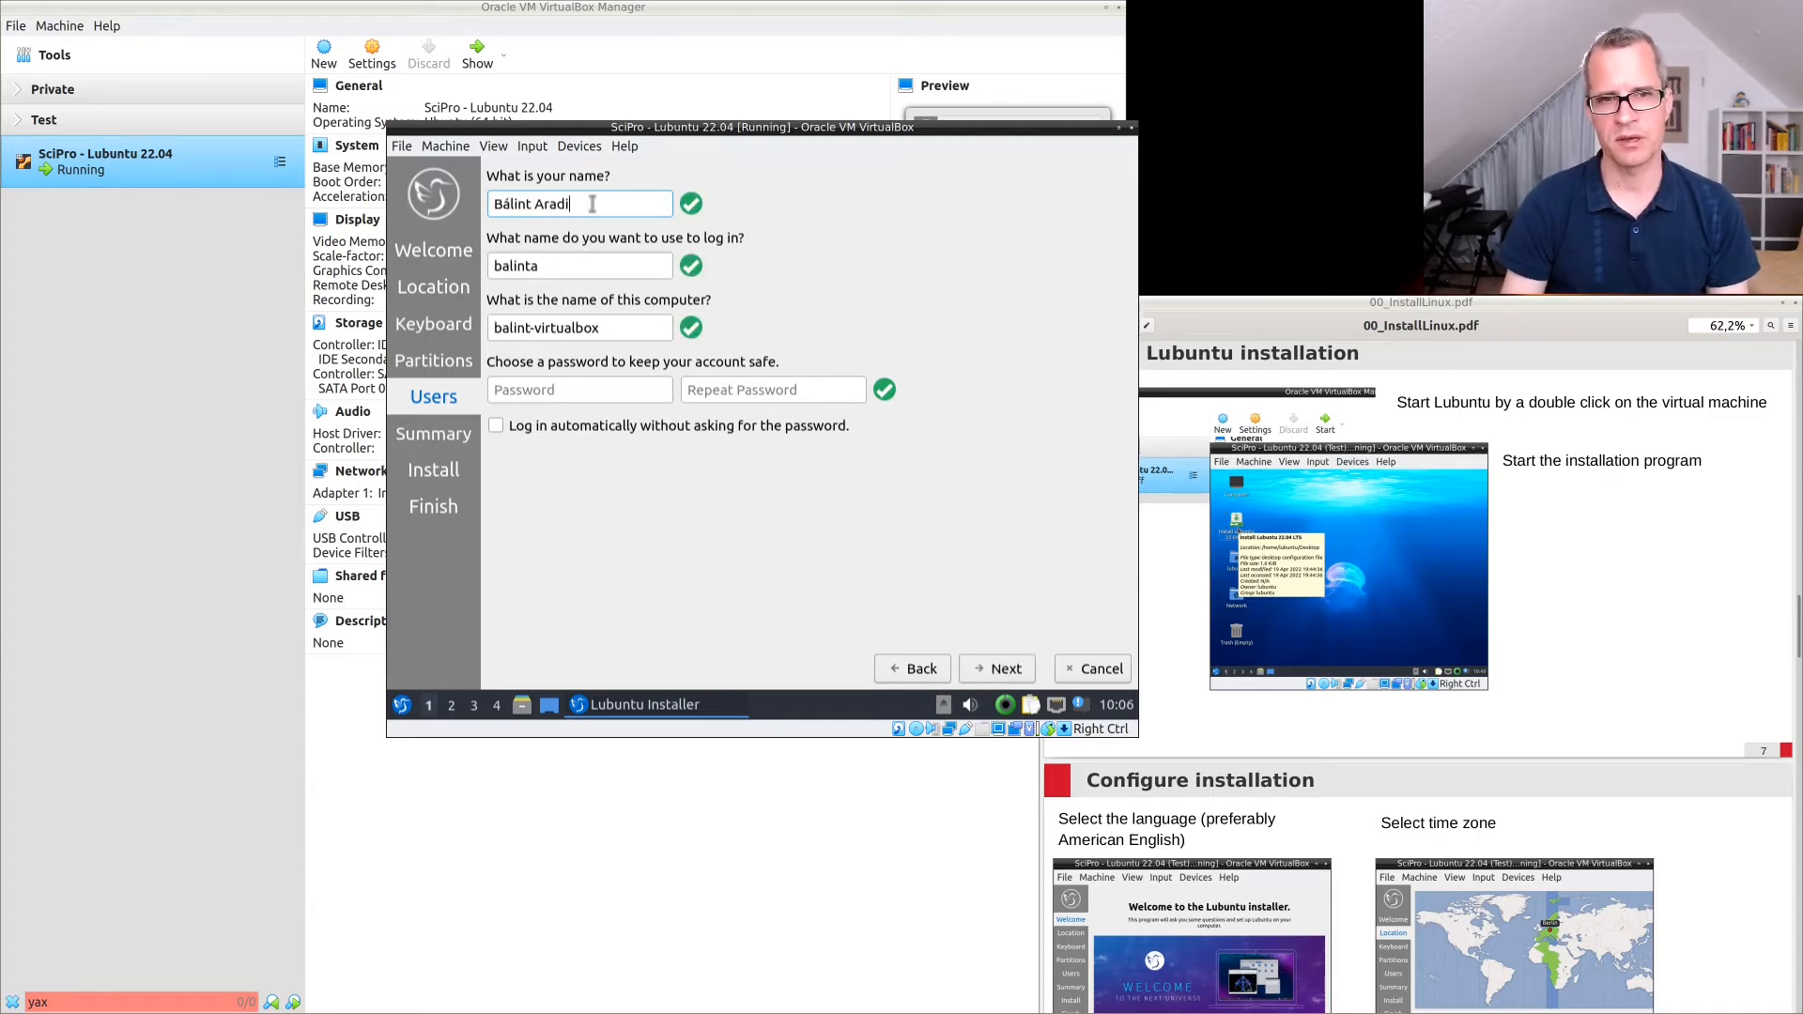
{"action": "key", "text": "Tab"}
{"action": "type", "text": "aradi"}
{"action": "key", "text": "Tab"}
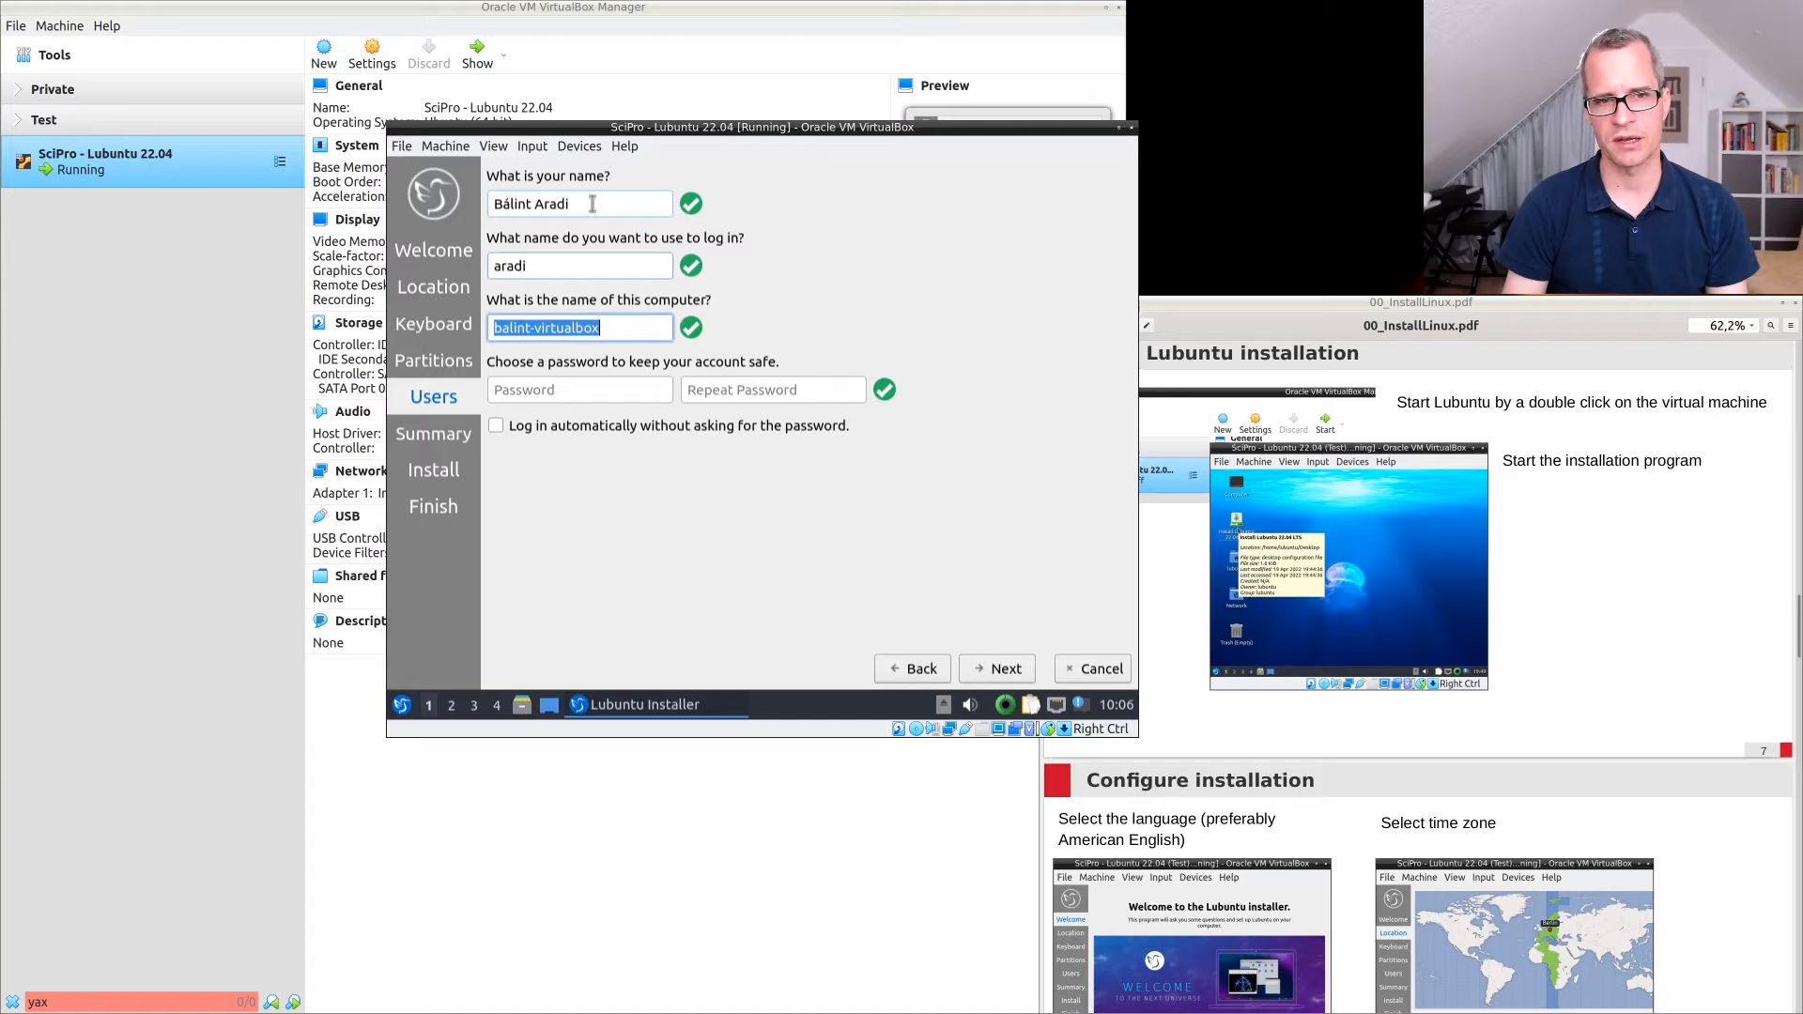
{"action": "type", "text": "s"}
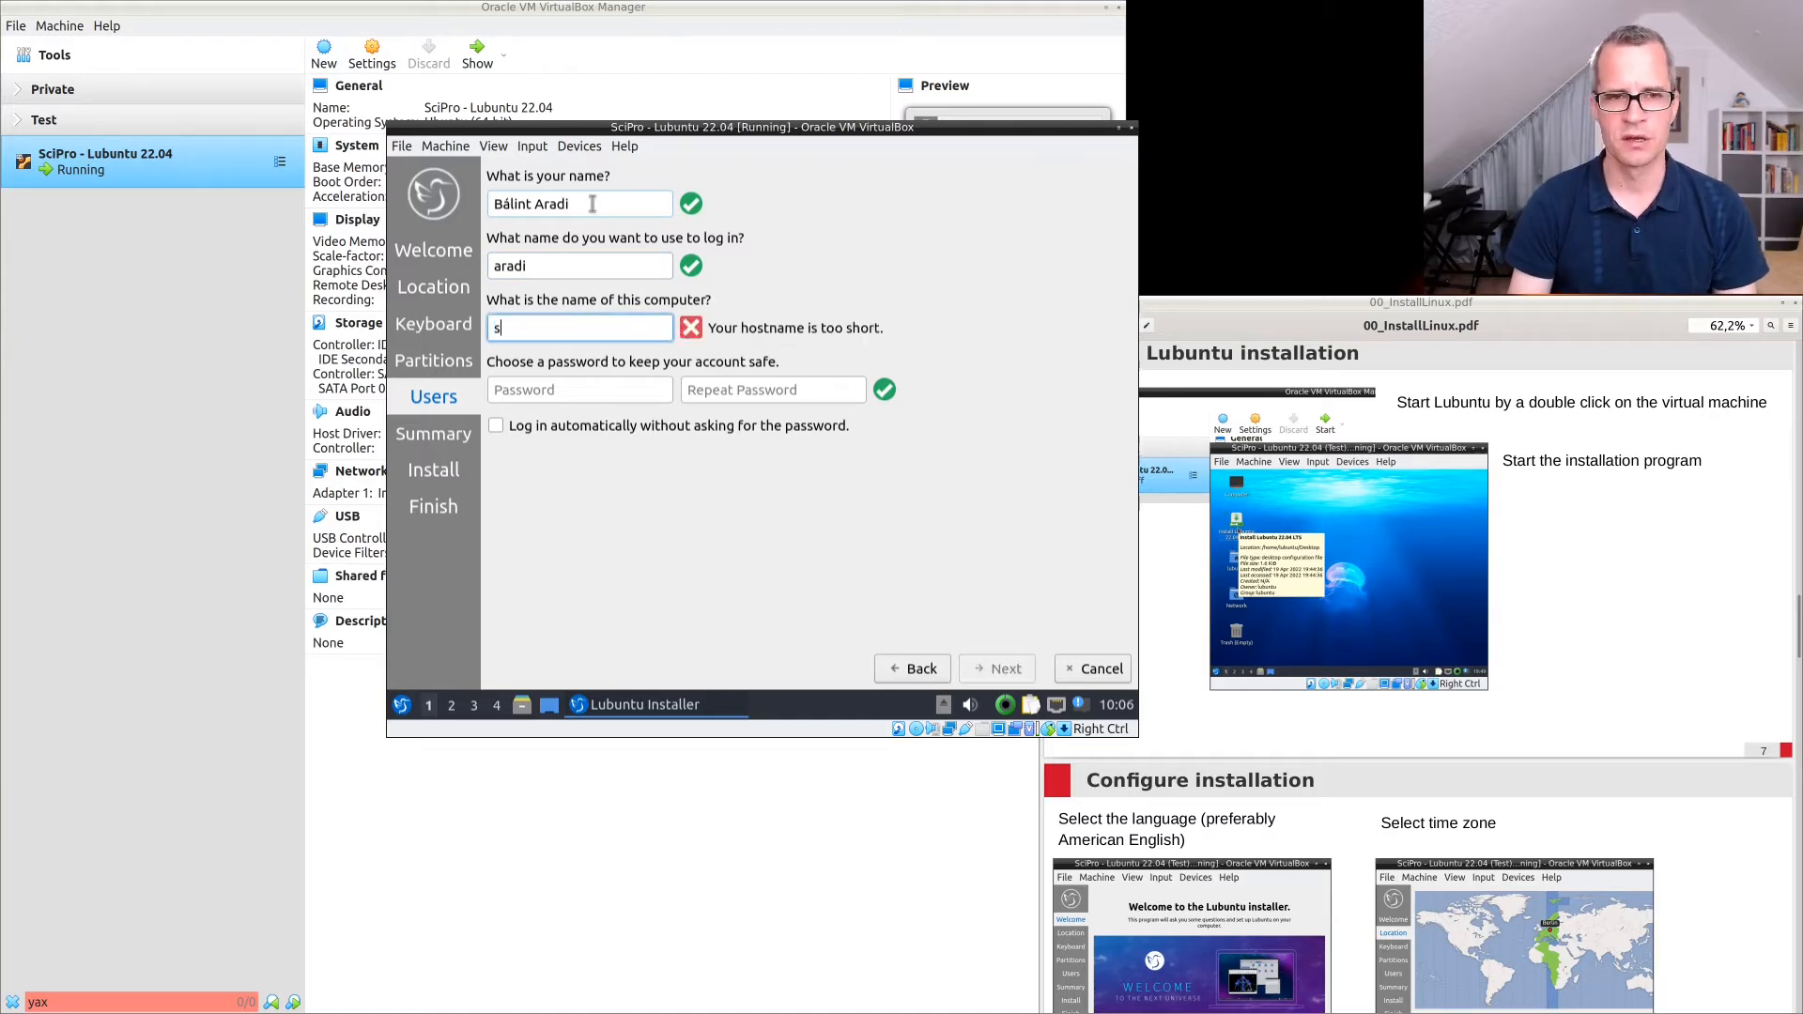
{"action": "type", "text": "iccipro"}
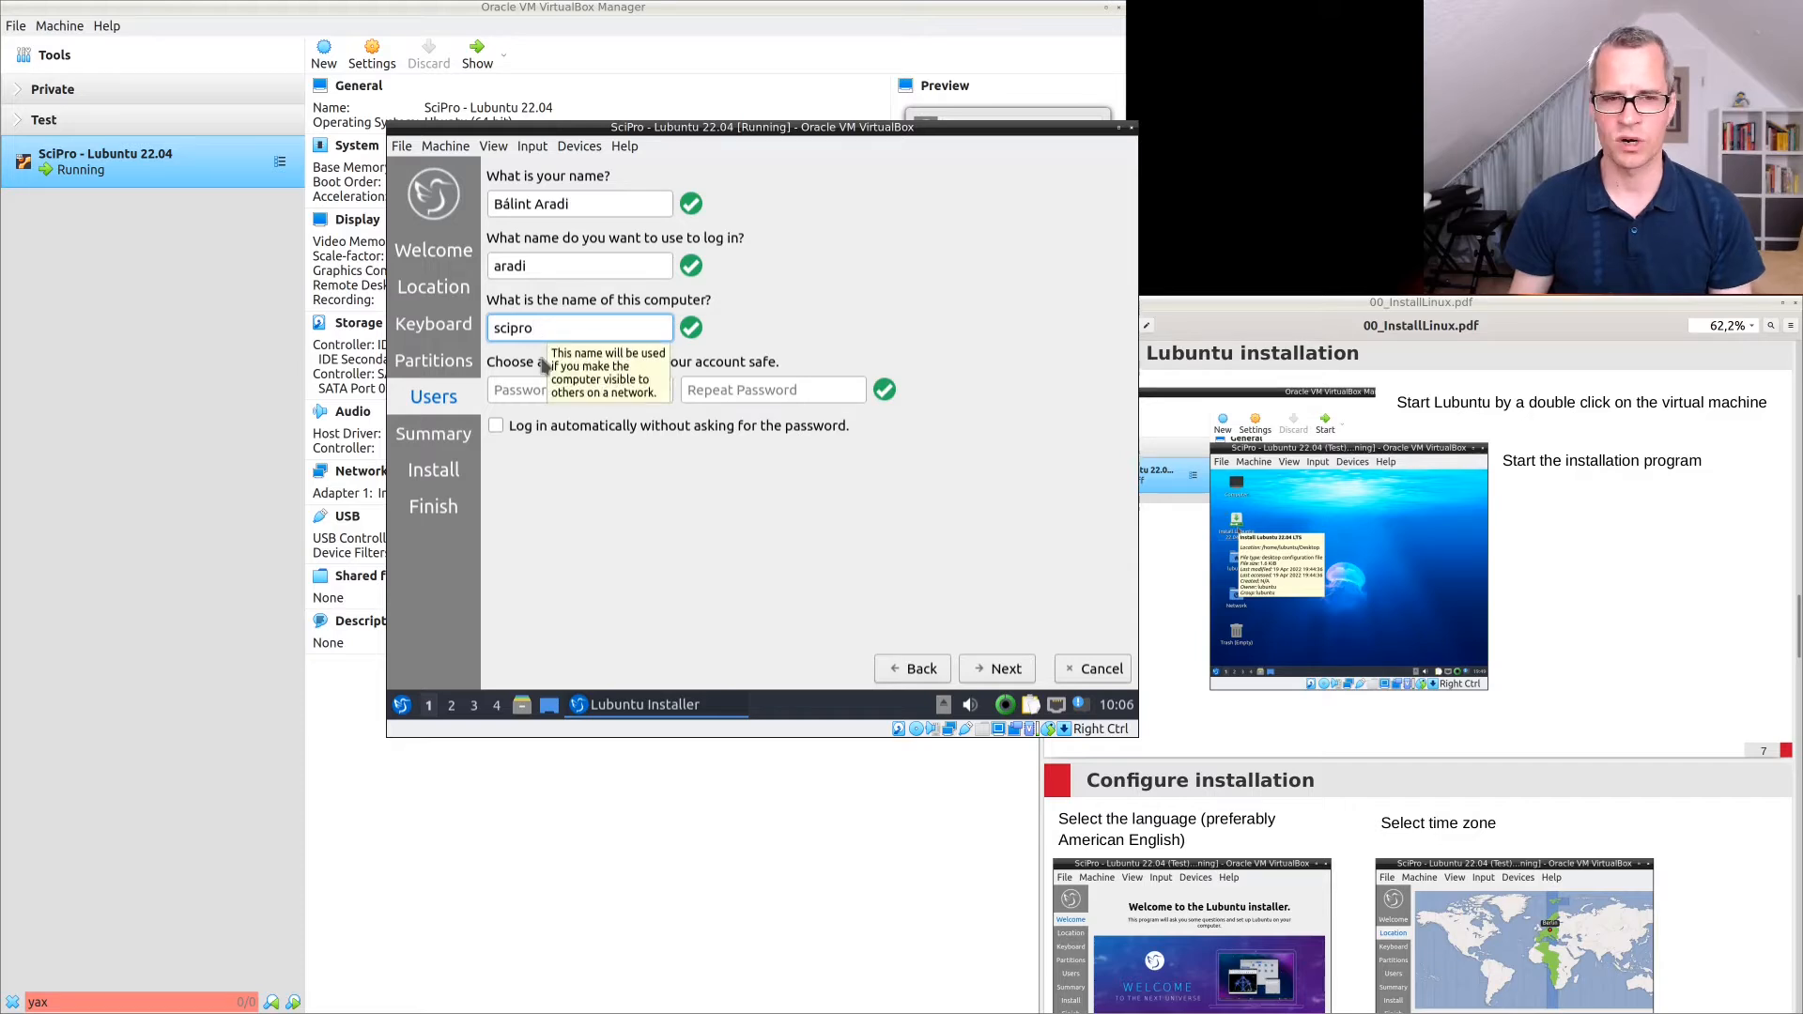
Enter and repeat the account password, enable automatic login without a password prompt, and continue to the installation summary.
{"action": "left_click", "coordinate": [515, 388]}
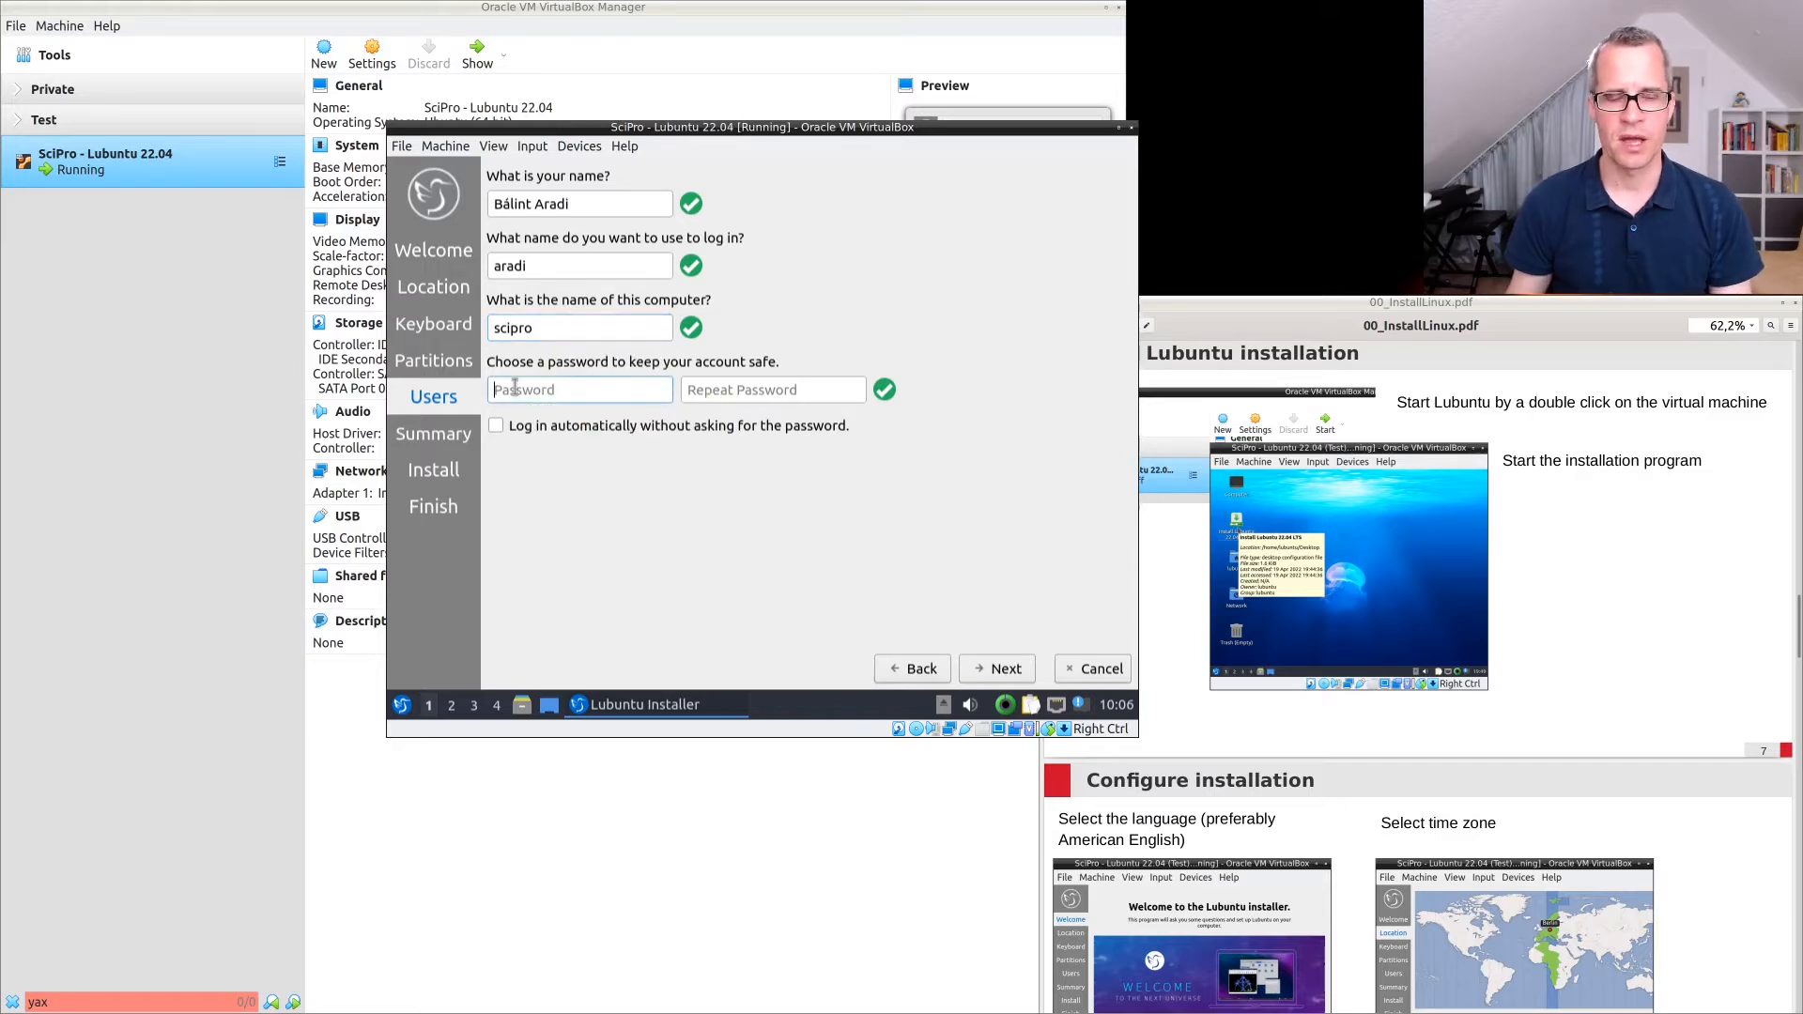
{"action": "type", "text": "*******"}
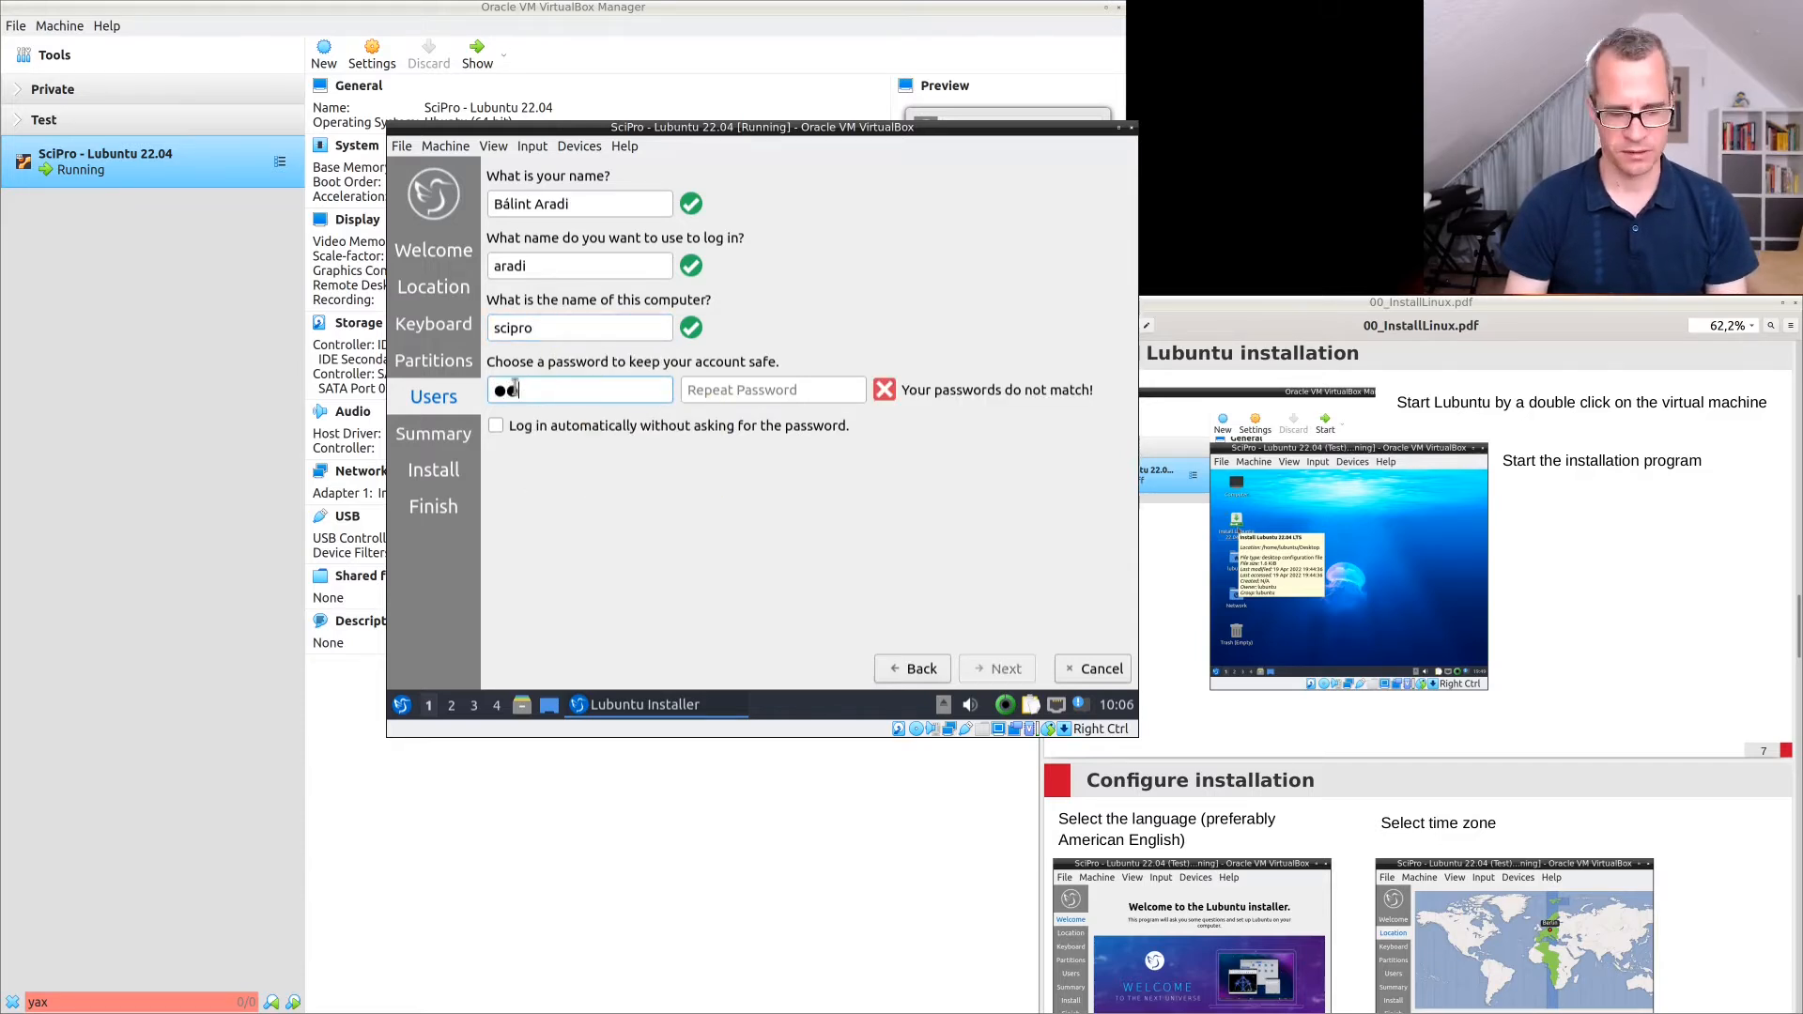
{"action": "type", "text": "*"}
{"action": "key", "text": "Tab"}
{"action": "type", "text": "******"}
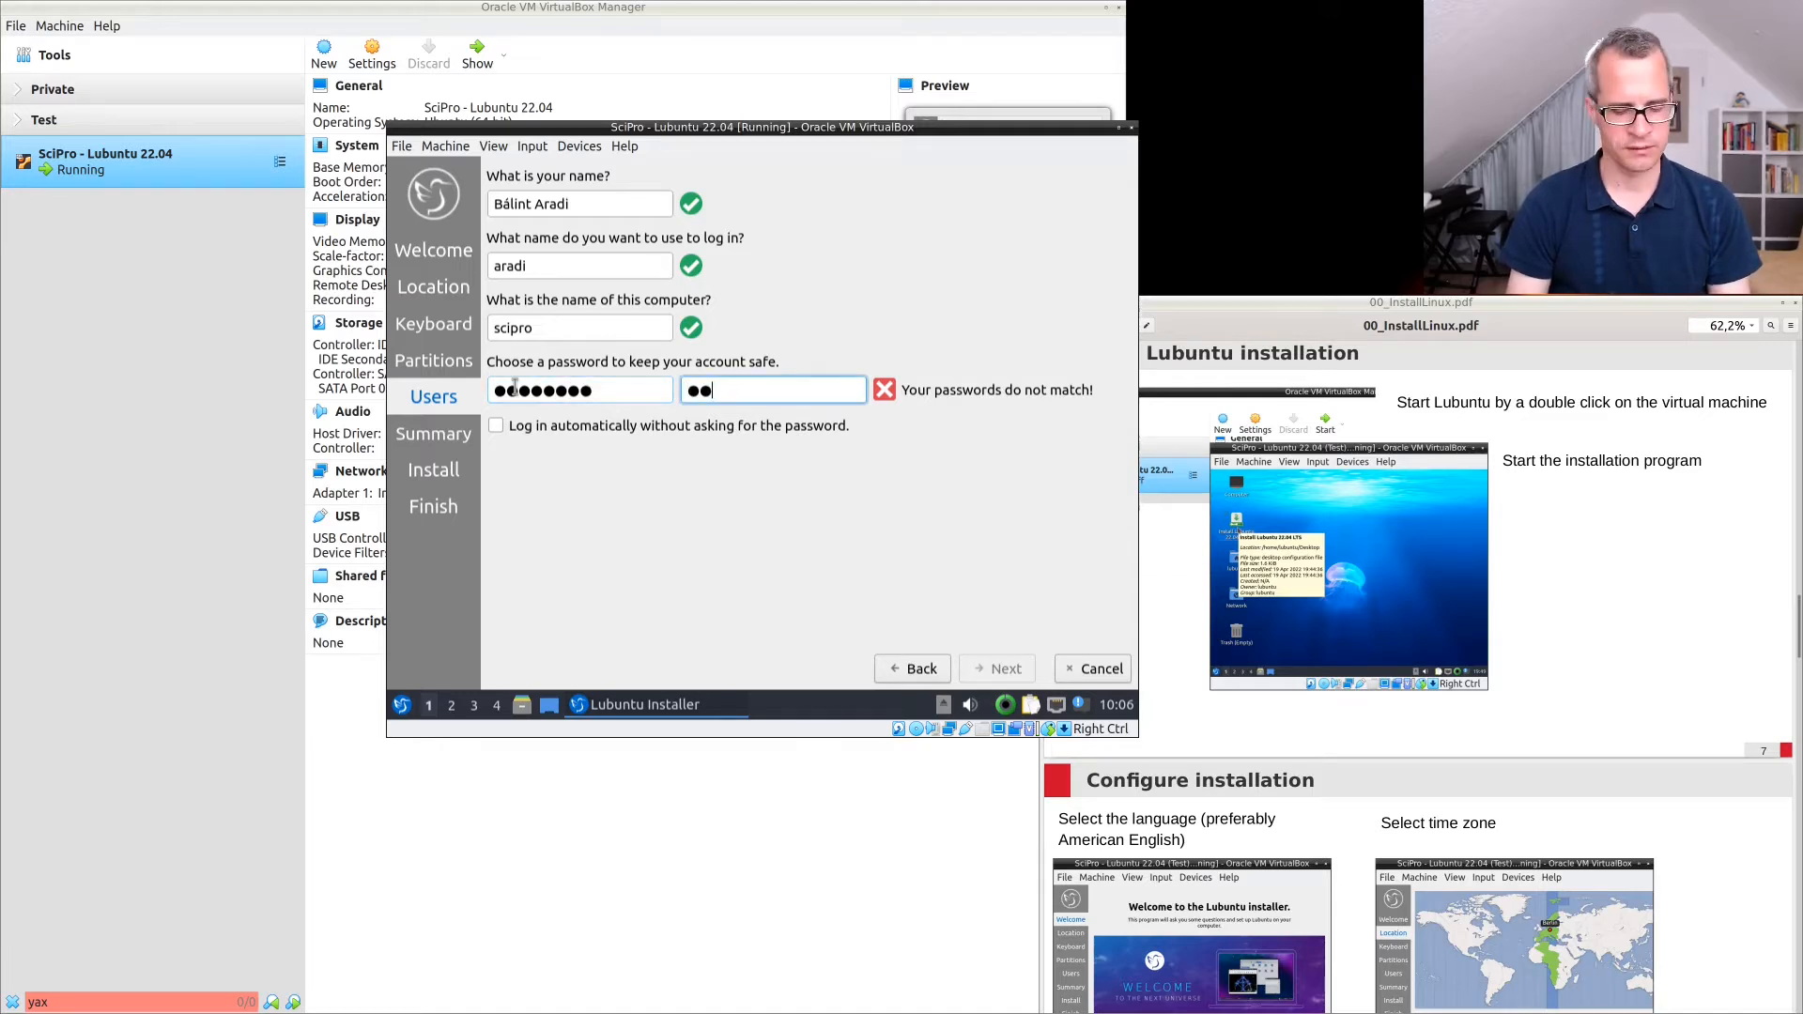
{"action": "type", "text": "1"}
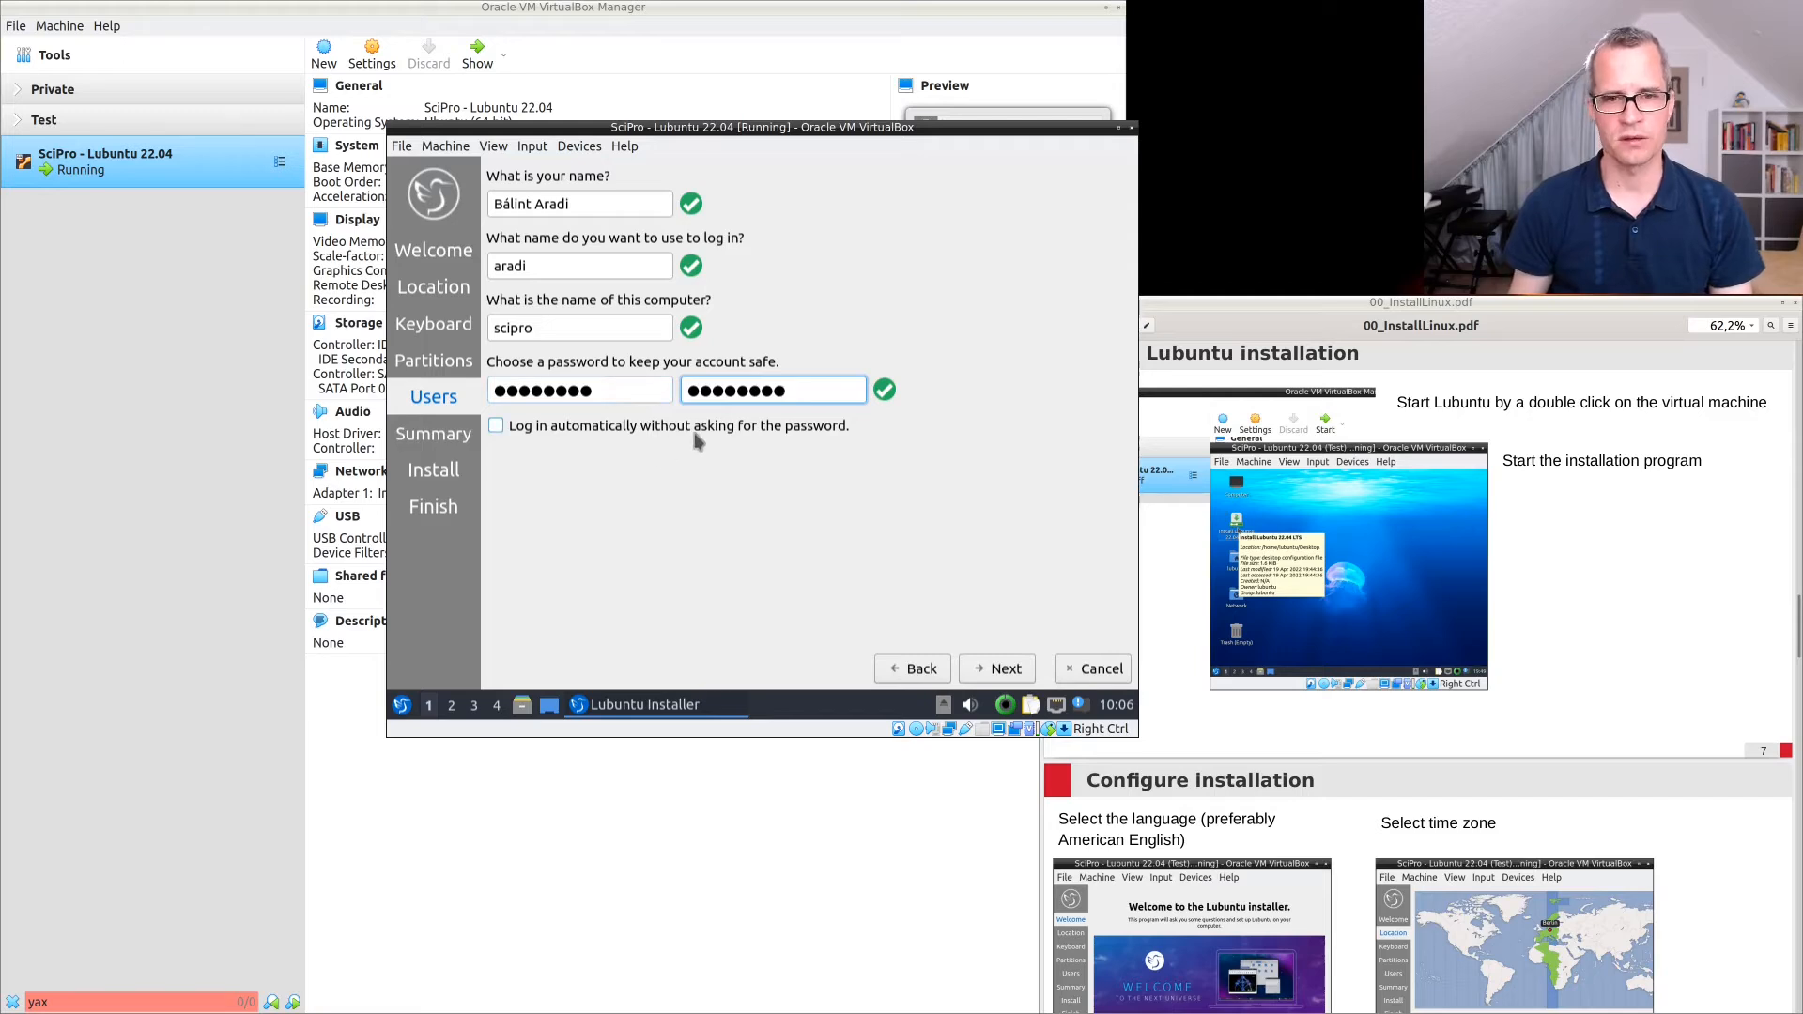
{"action": "left_click", "coordinate": [496, 428]}
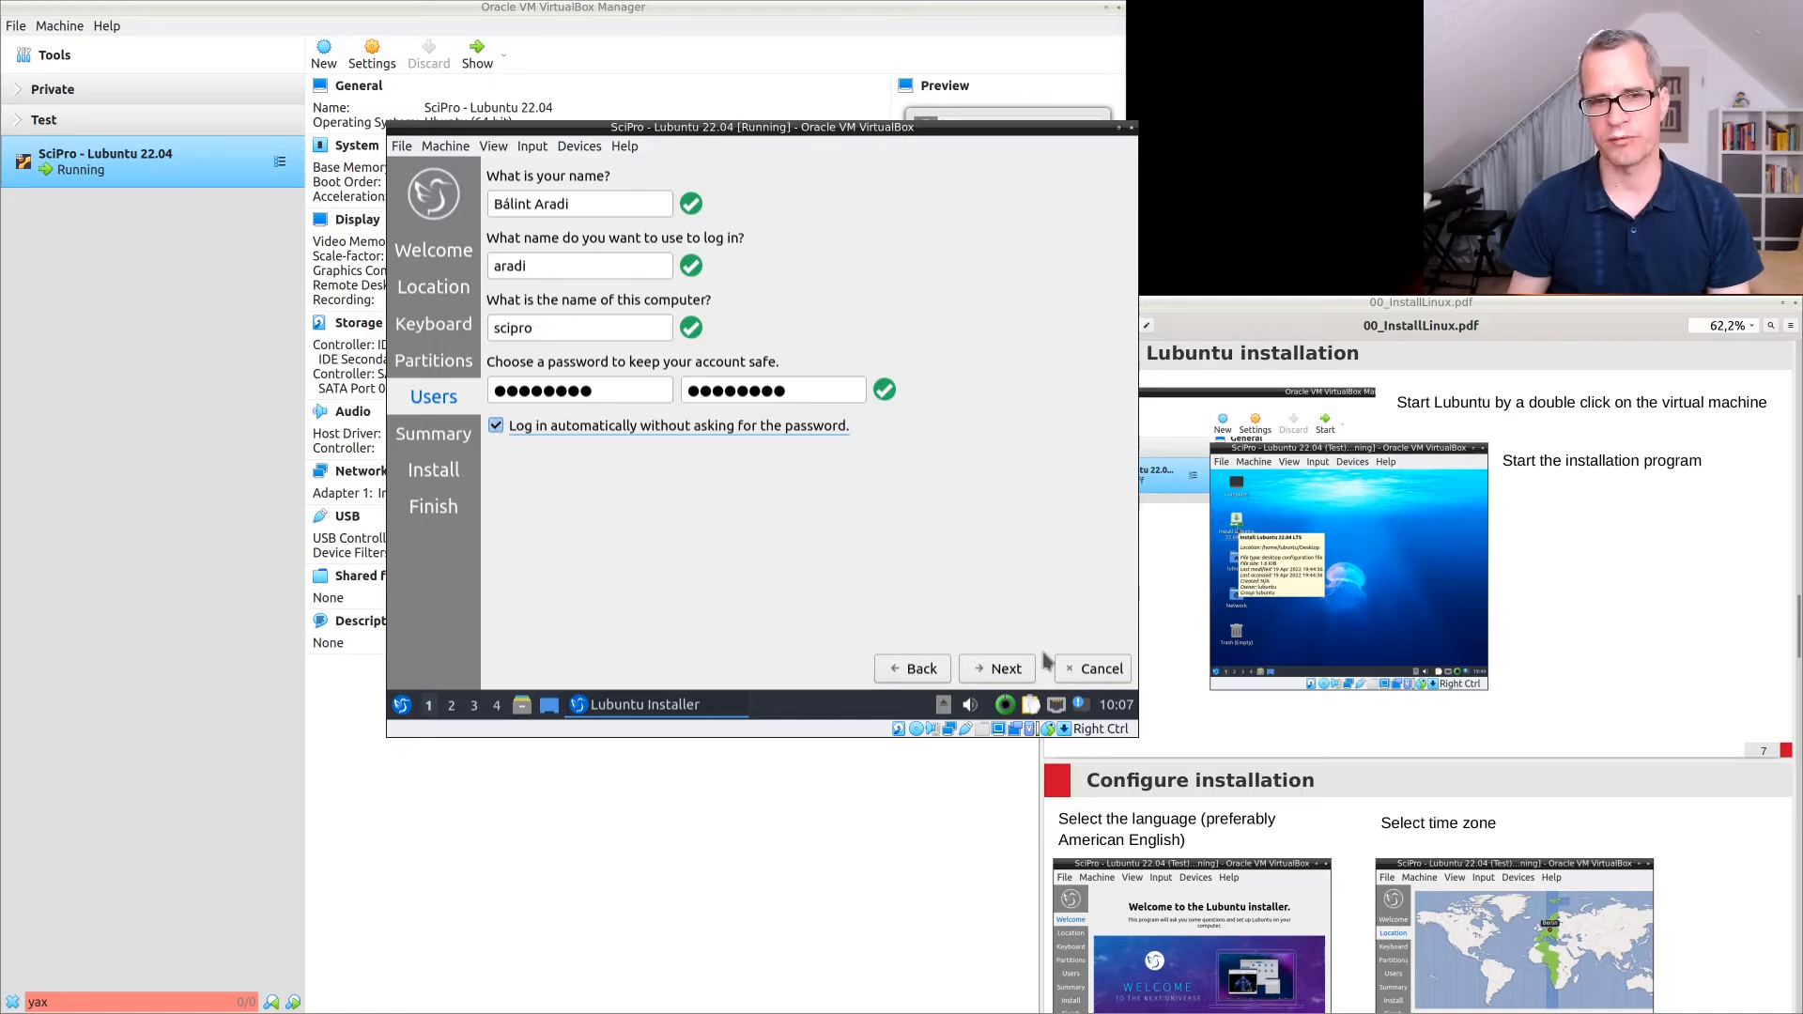
{"action": "left_click", "coordinate": [1001, 673]}
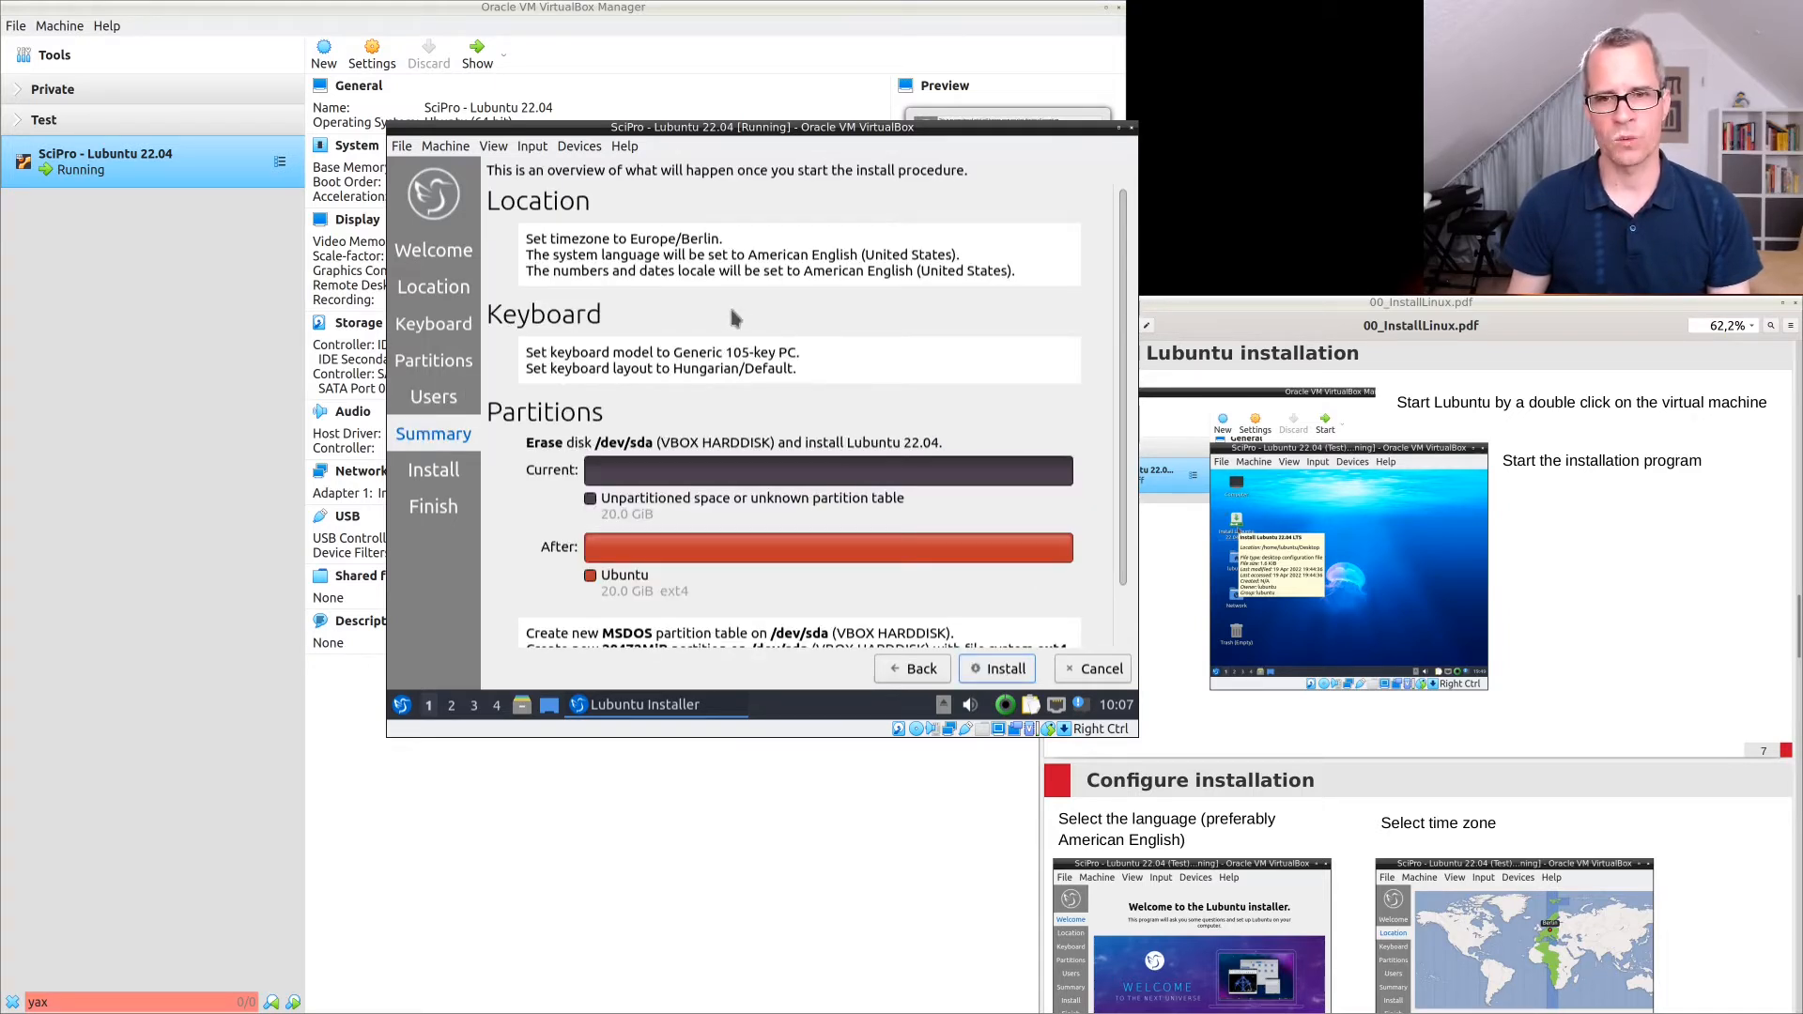
Review the installation summary, start and confirm the installation to disk, and finish the installer with Restart now enabled.
{"action": "scroll", "coordinate": [736, 318], "scroll_direction": "down", "scroll_amount": 1}
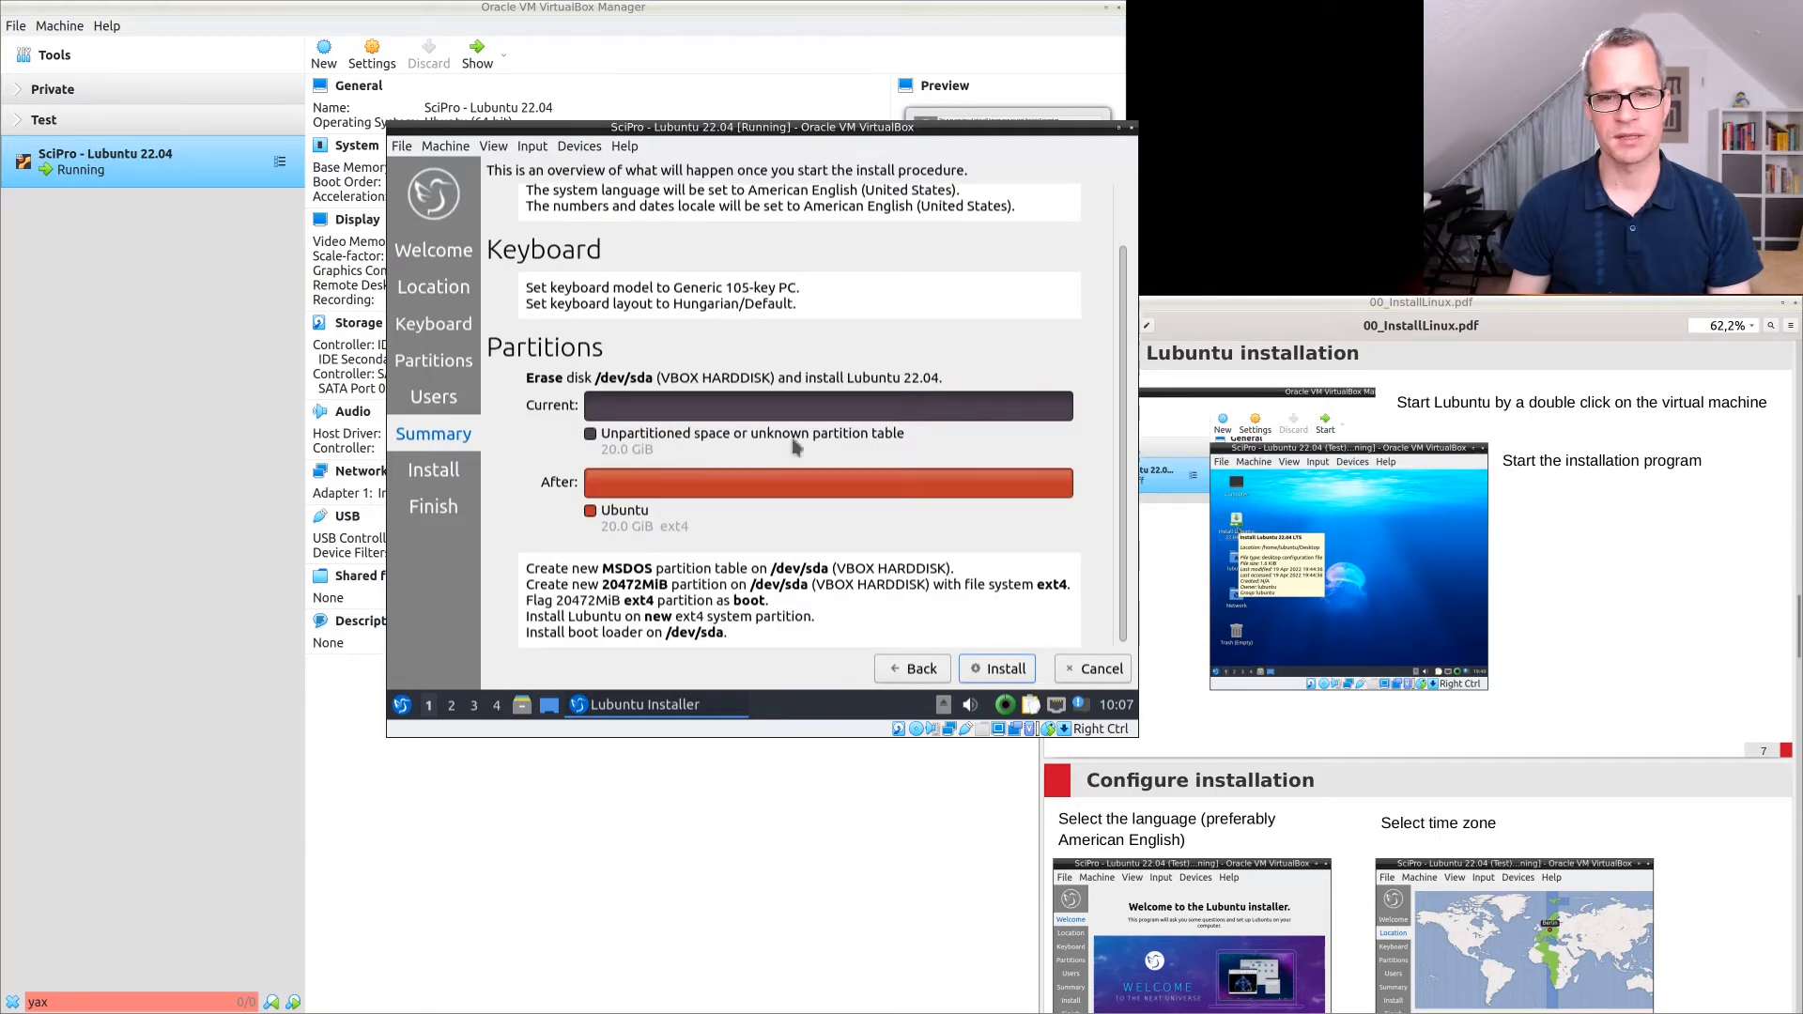
{"action": "left_click", "coordinate": [1004, 671]}
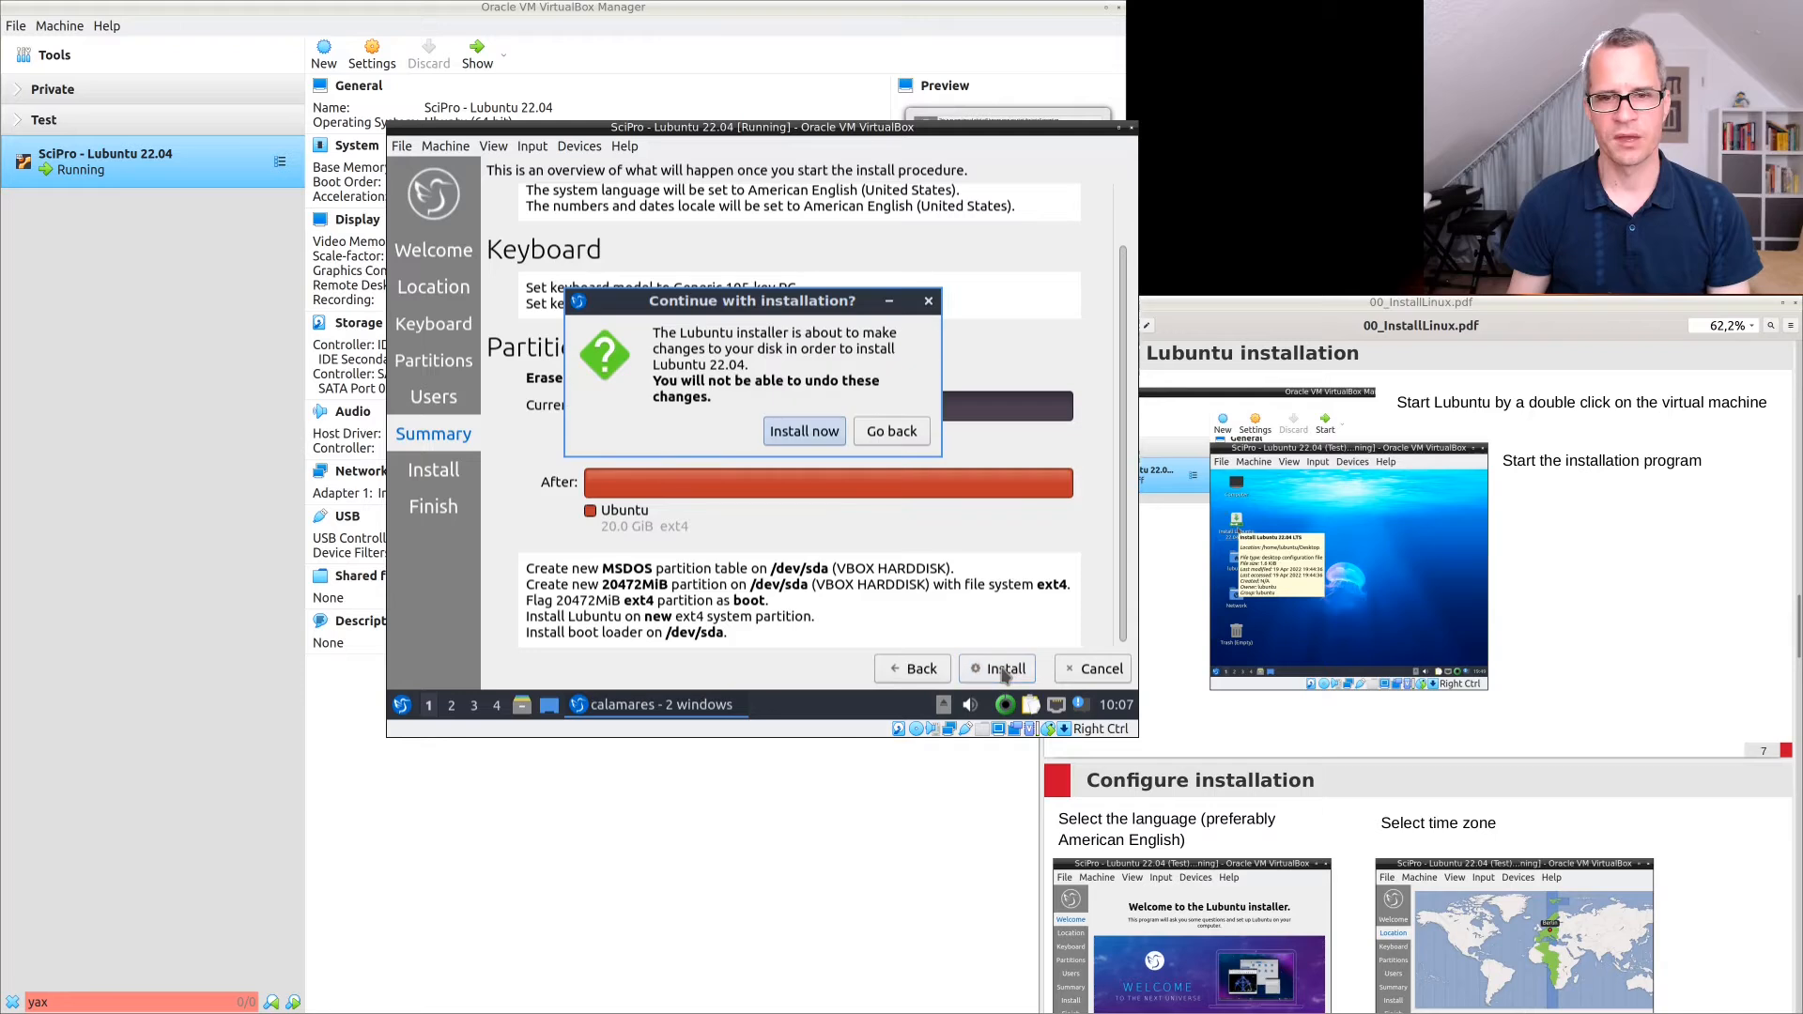
{"action": "left_click", "coordinate": [795, 436]}
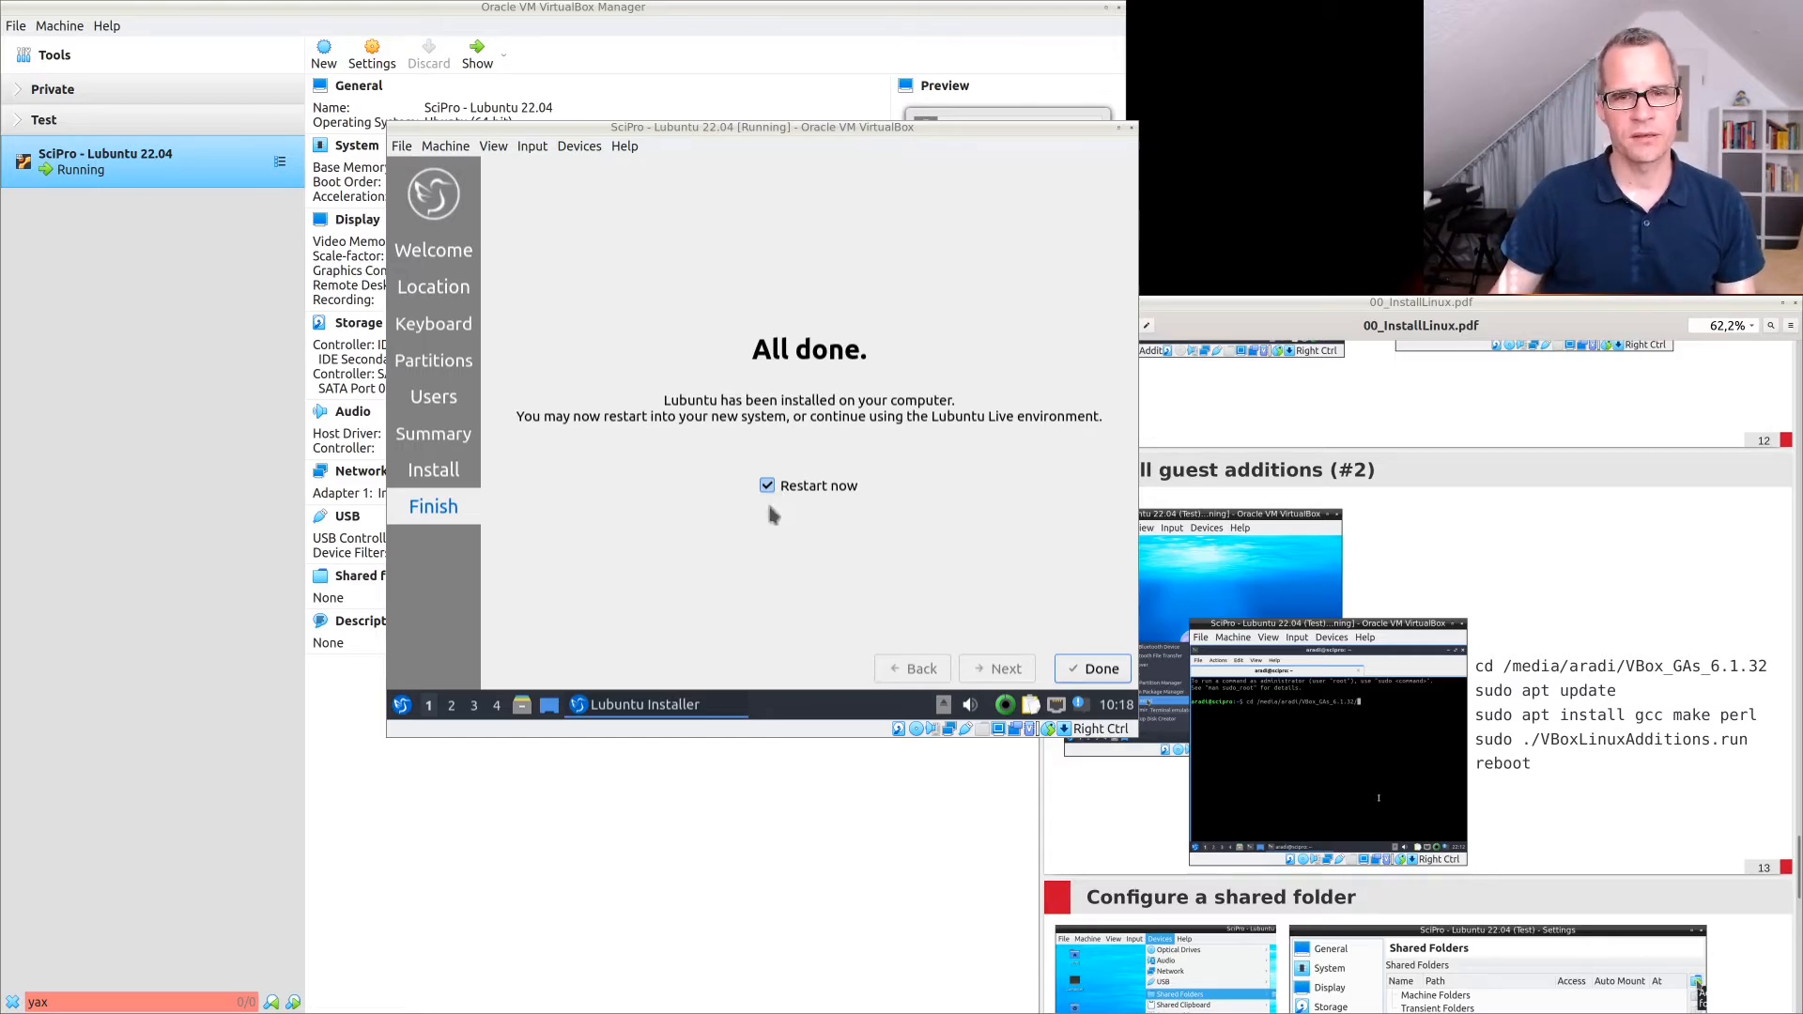
{"action": "left_click", "coordinate": [1094, 670]}
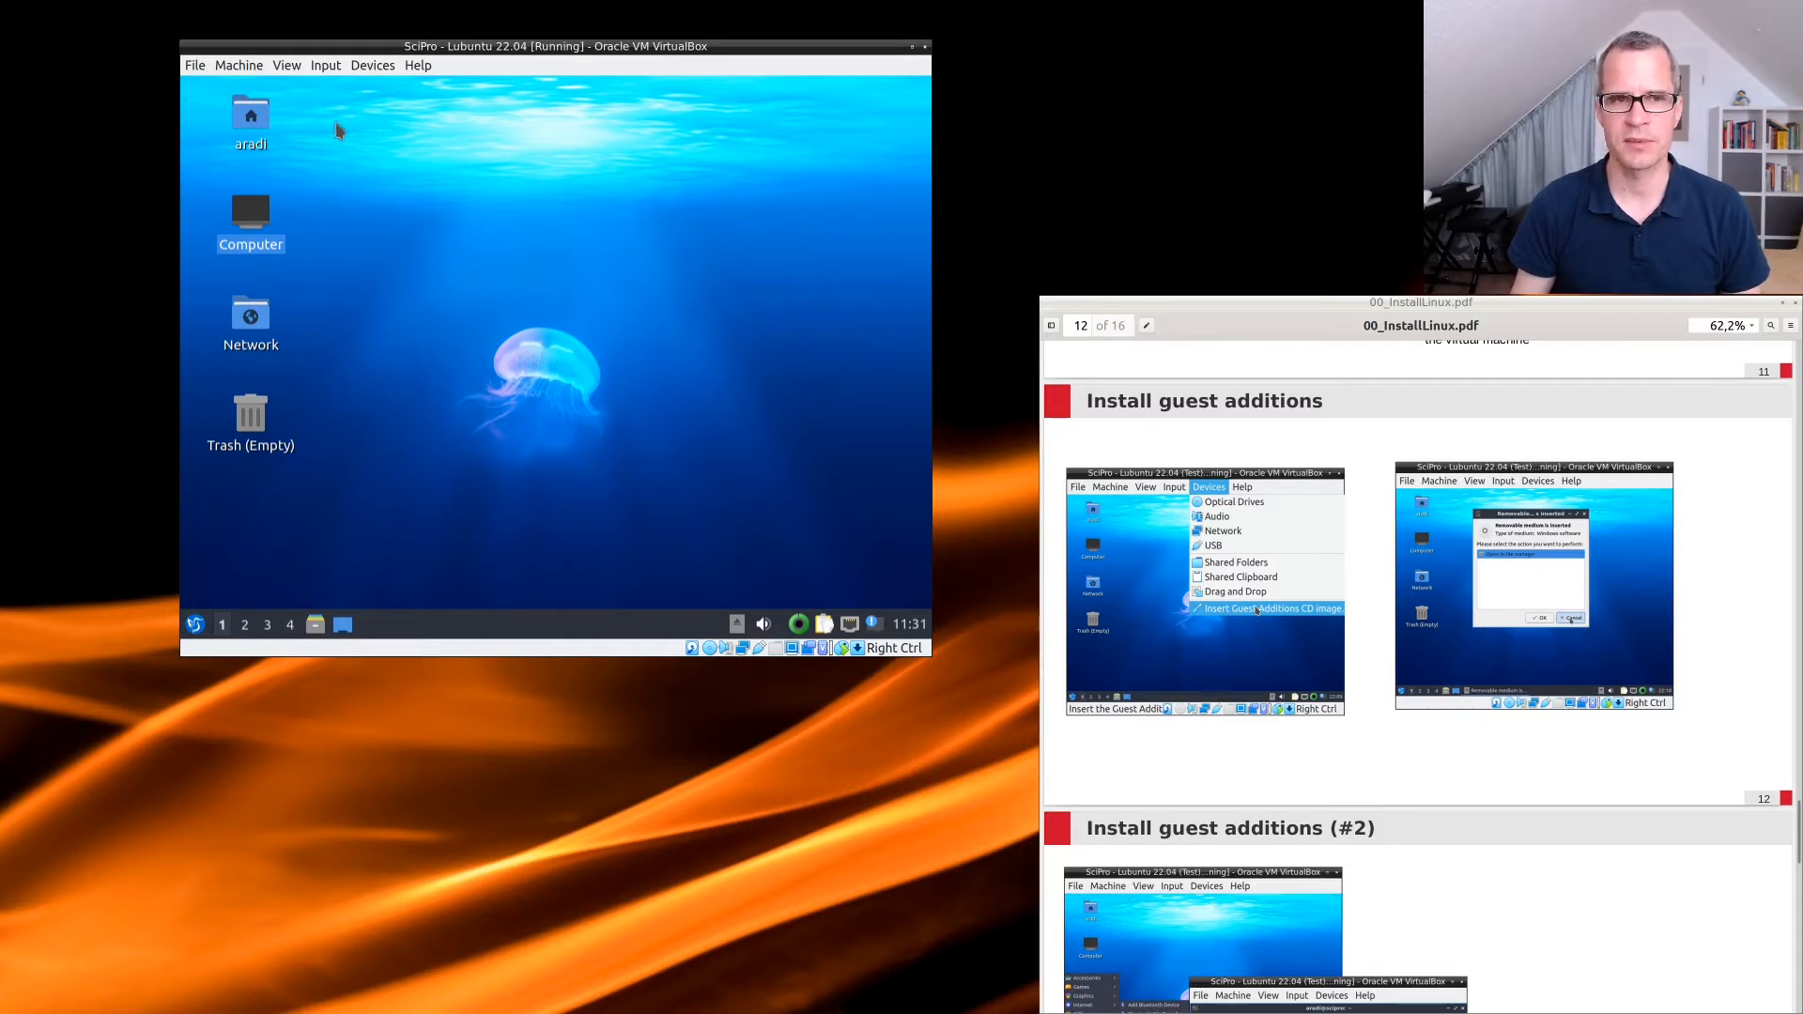
Insert the Guest Additions CD image into the virtual machine and dismiss the removable medium dialog.
{"action": "left_click", "coordinate": [368, 67]}
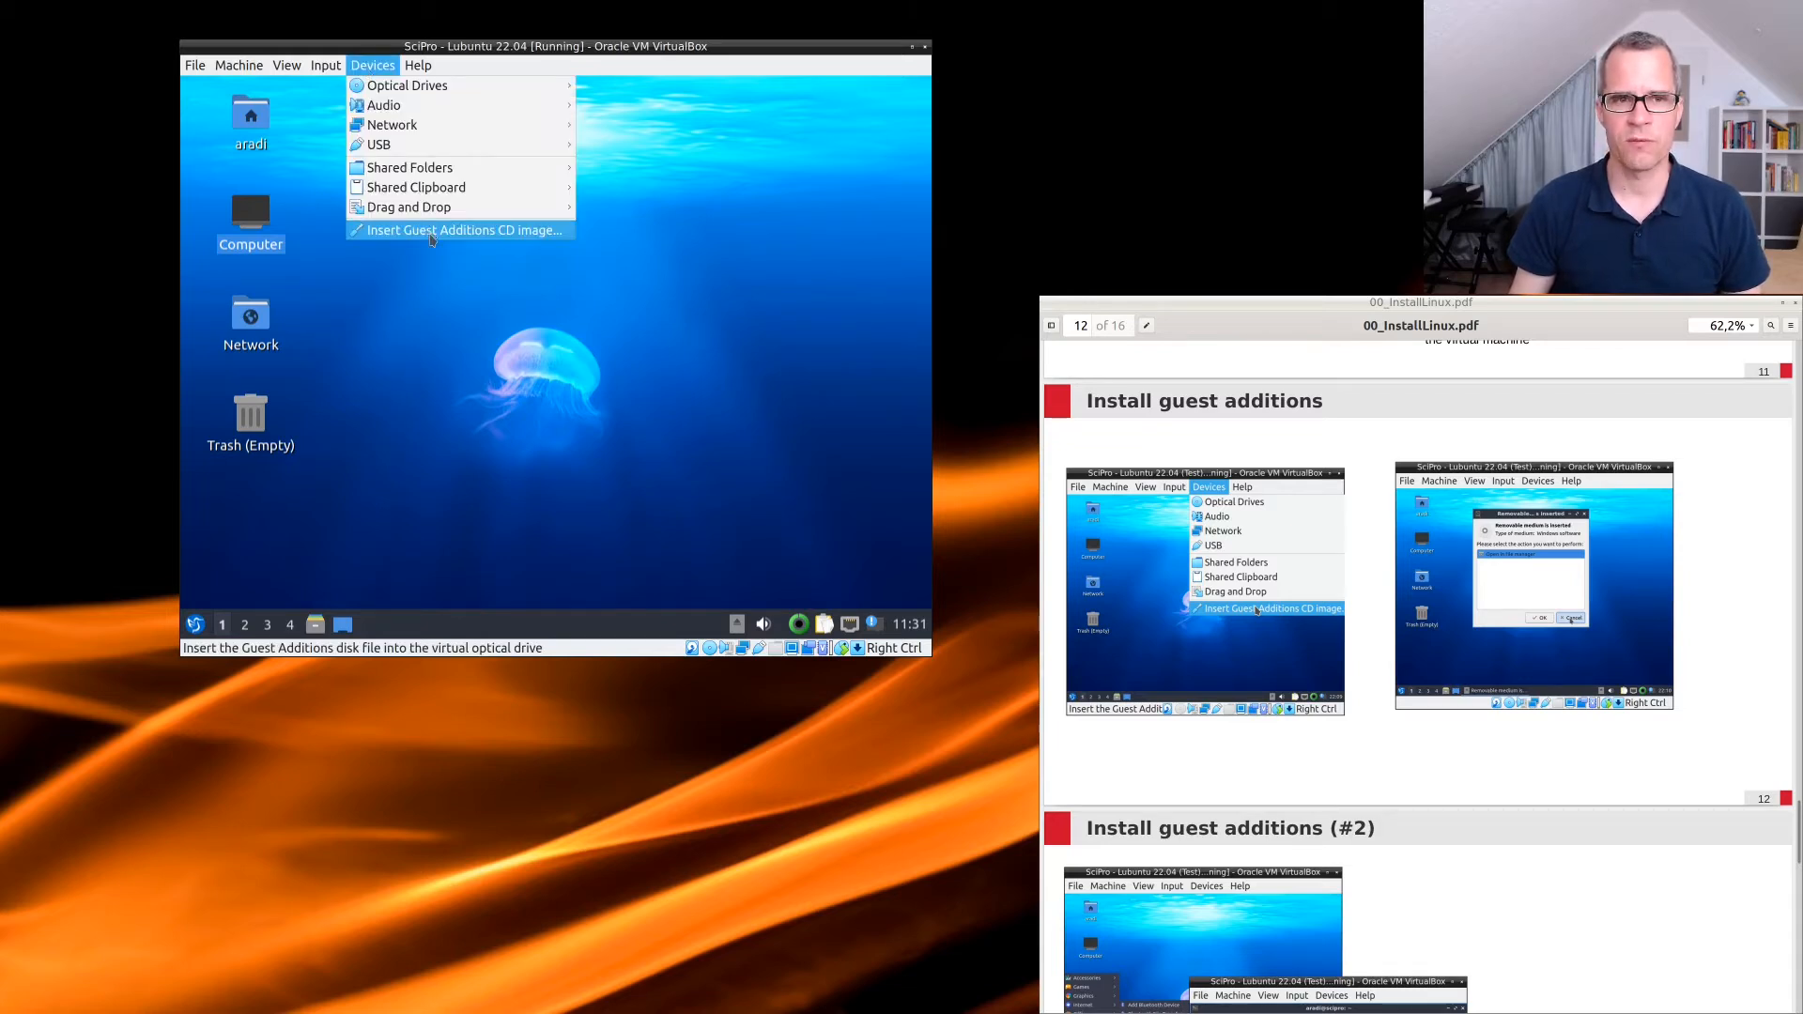
{"action": "left_click", "coordinate": [431, 234]}
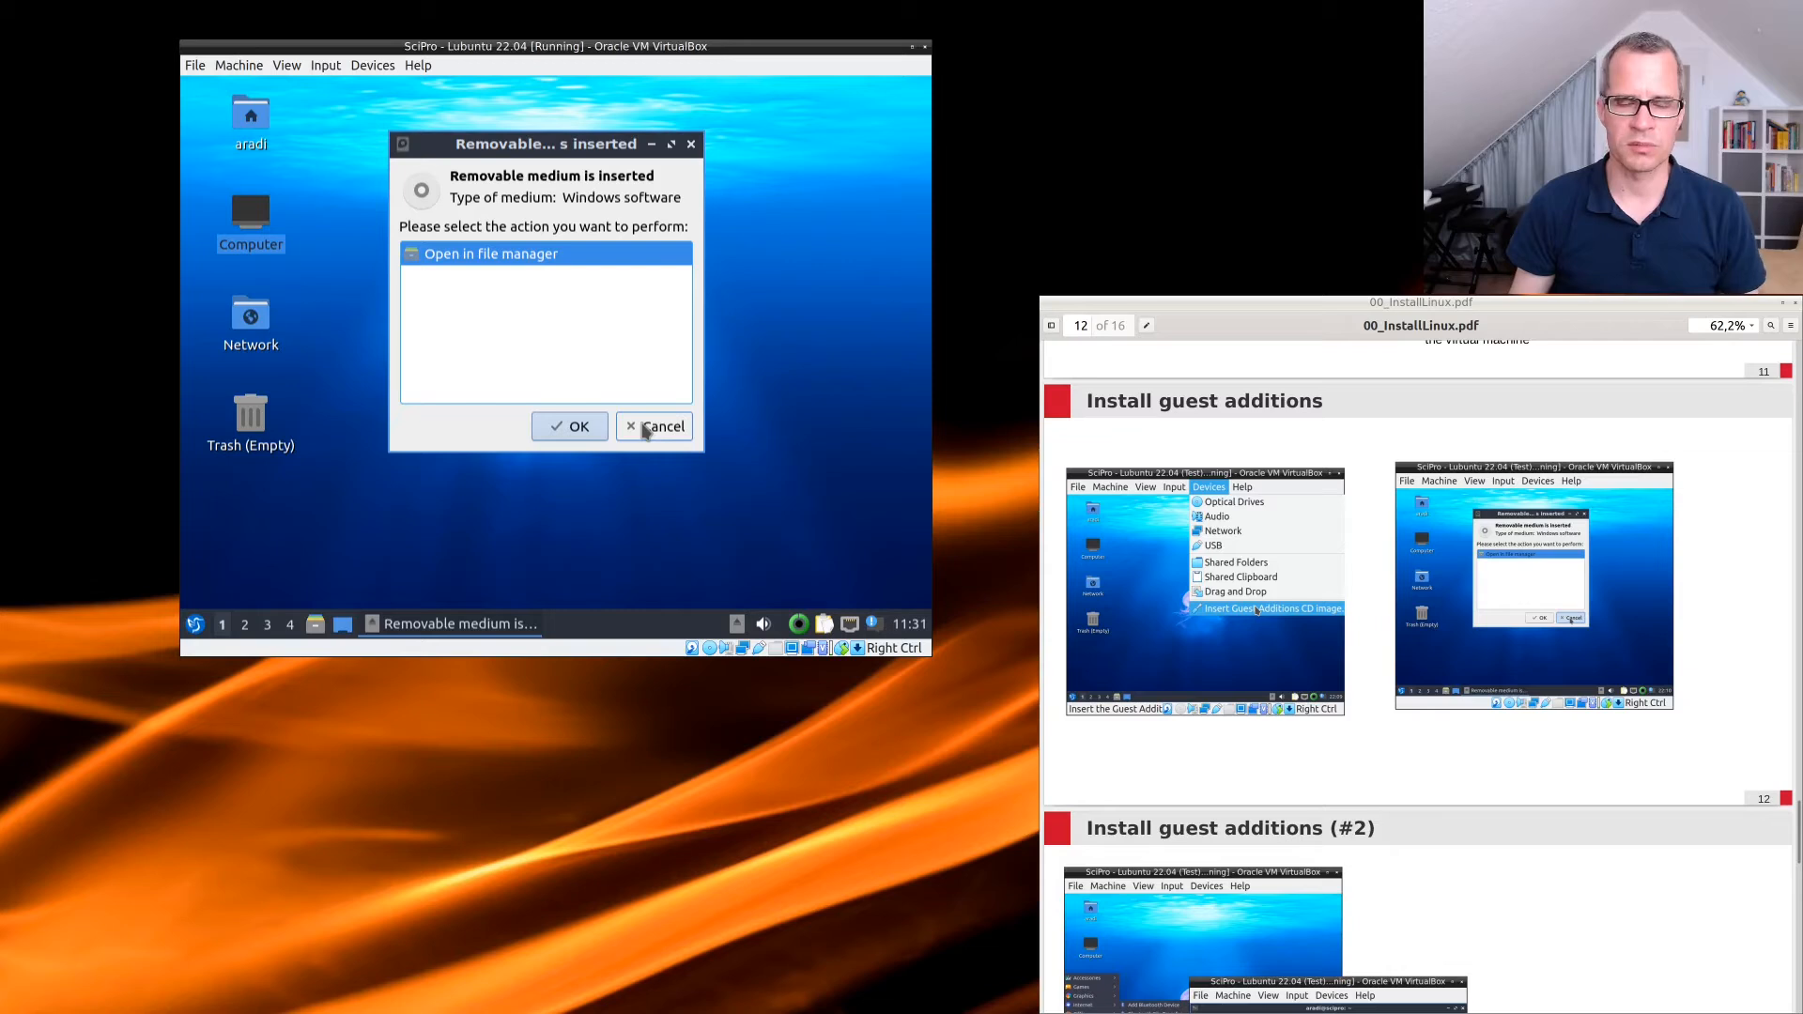
{"action": "left_click", "coordinate": [648, 430]}
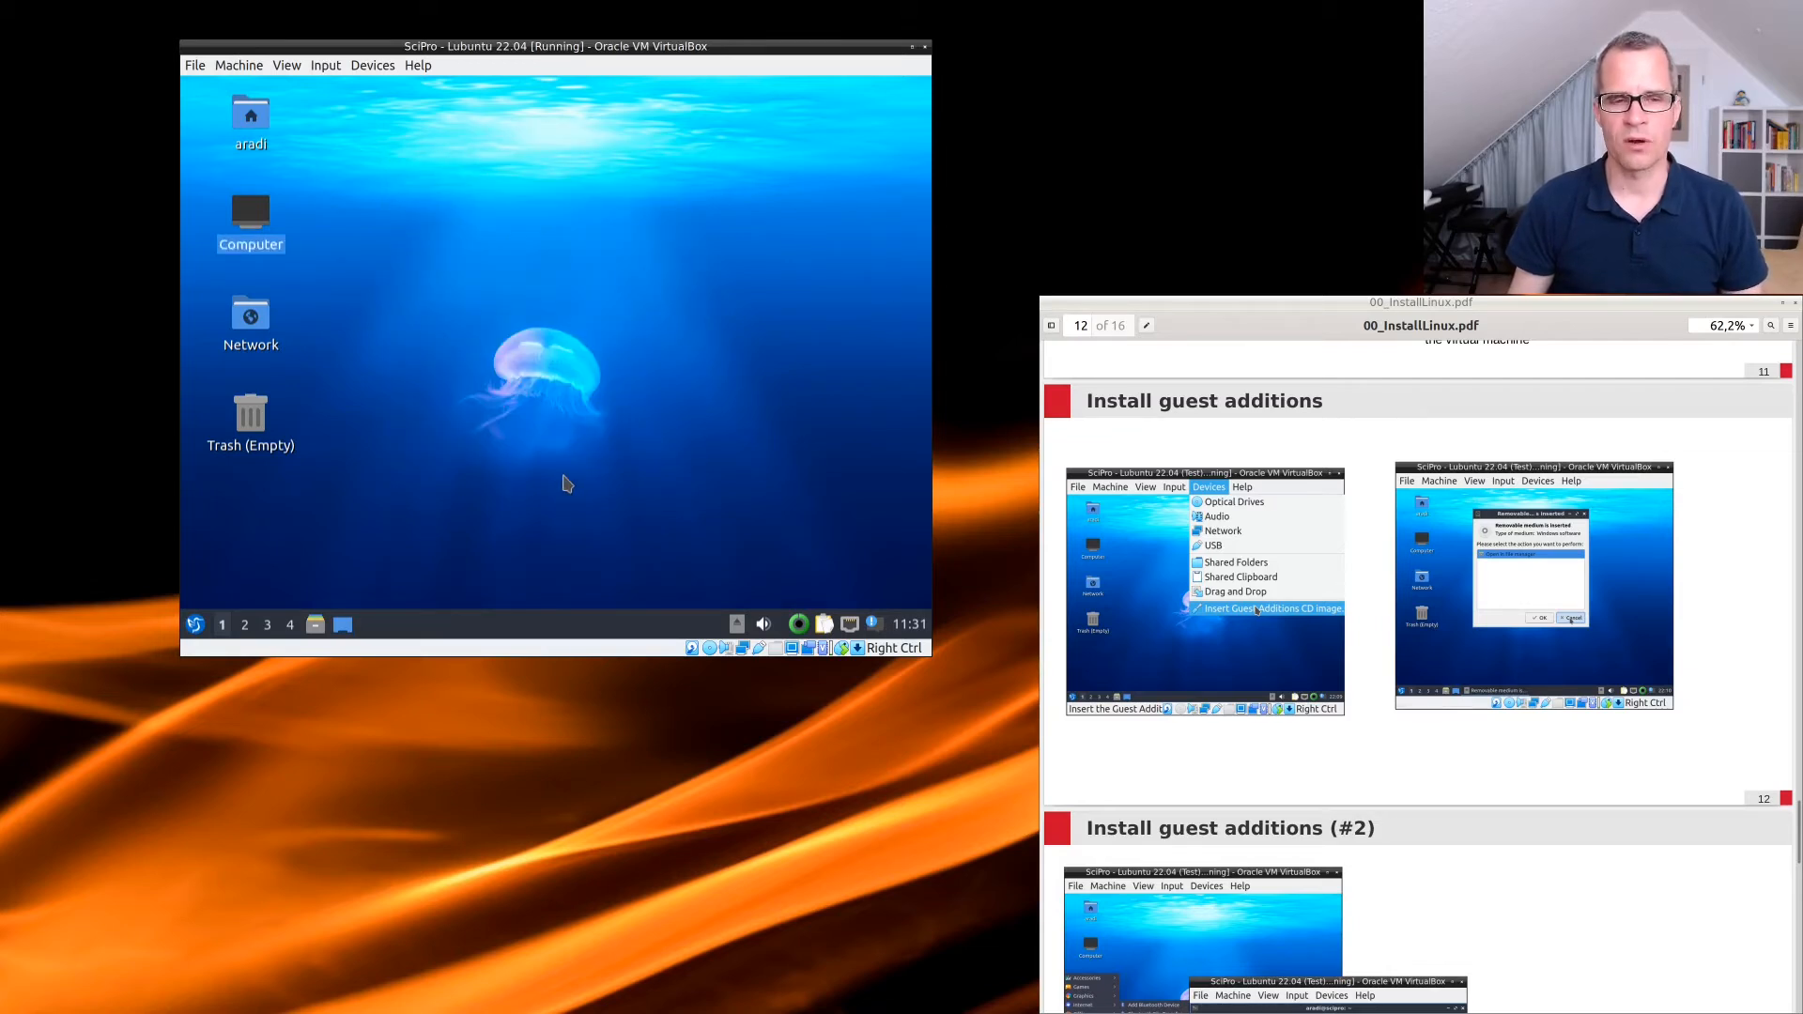
Add QTerminal from the System Tools to the taskbar's quick launch area and start it from there.
{"action": "left_click", "coordinate": [196, 625]}
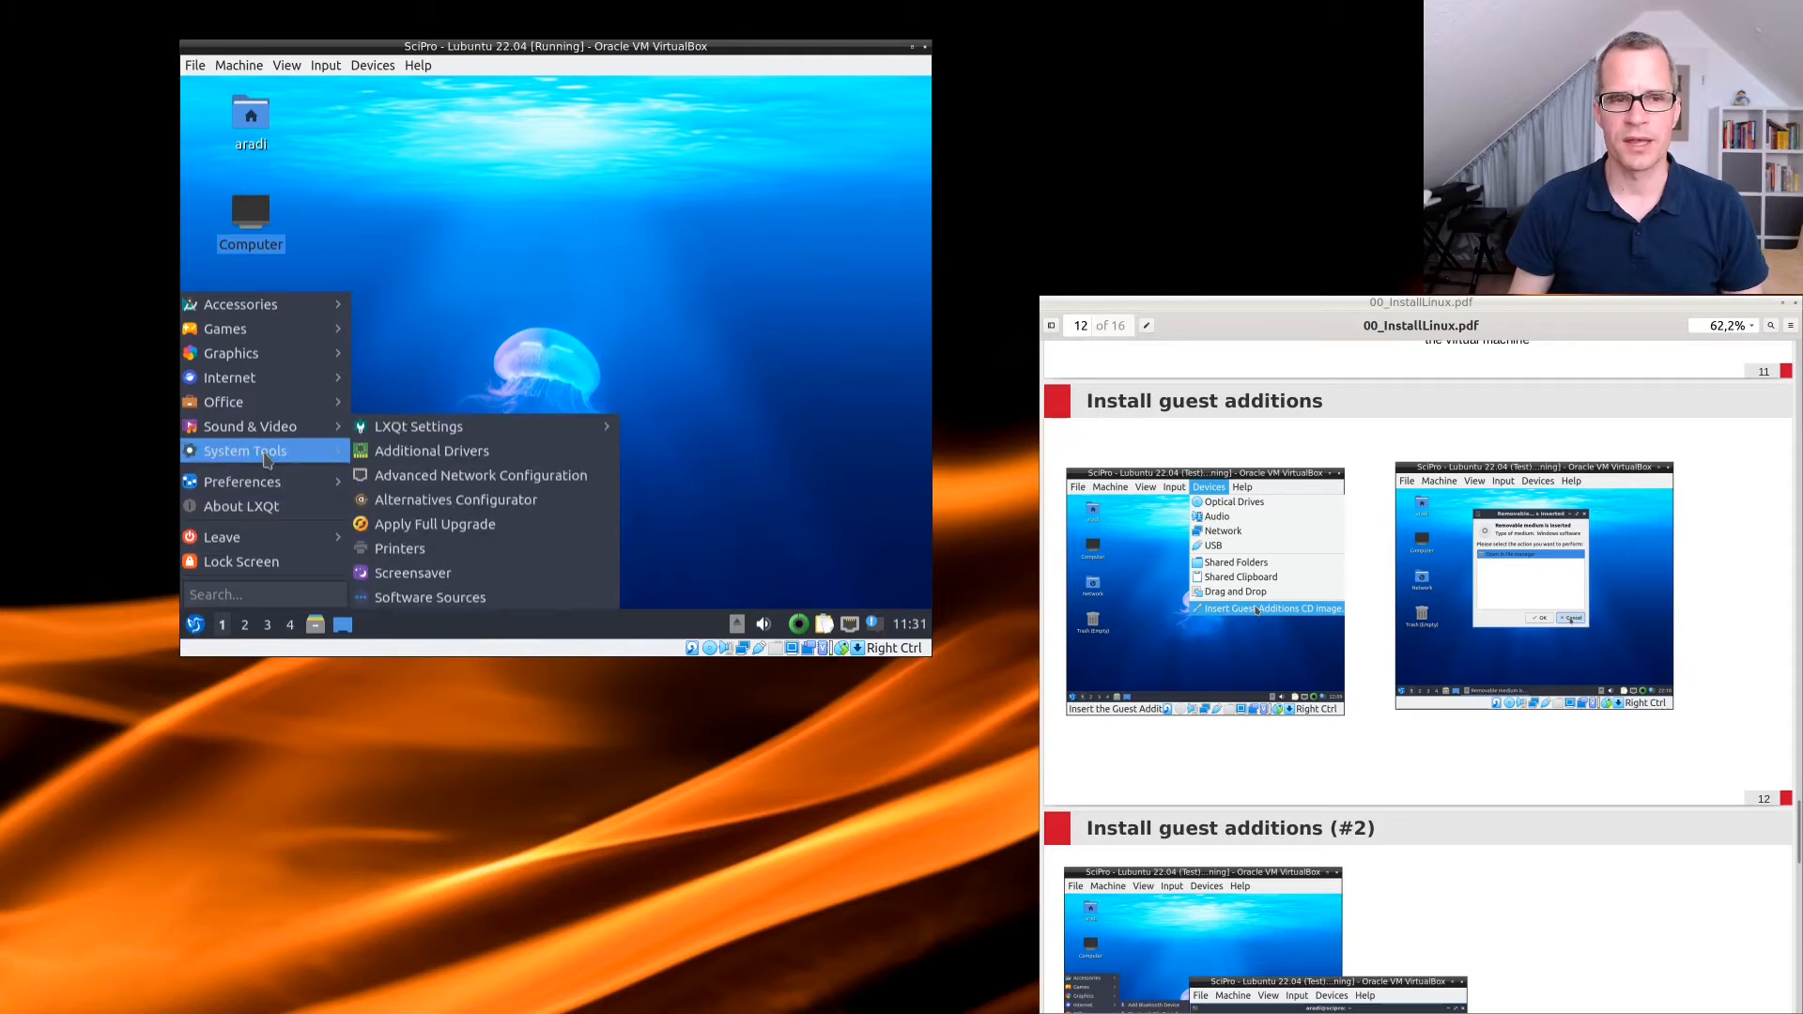
{"action": "mouse_move", "coordinate": [267, 458]}
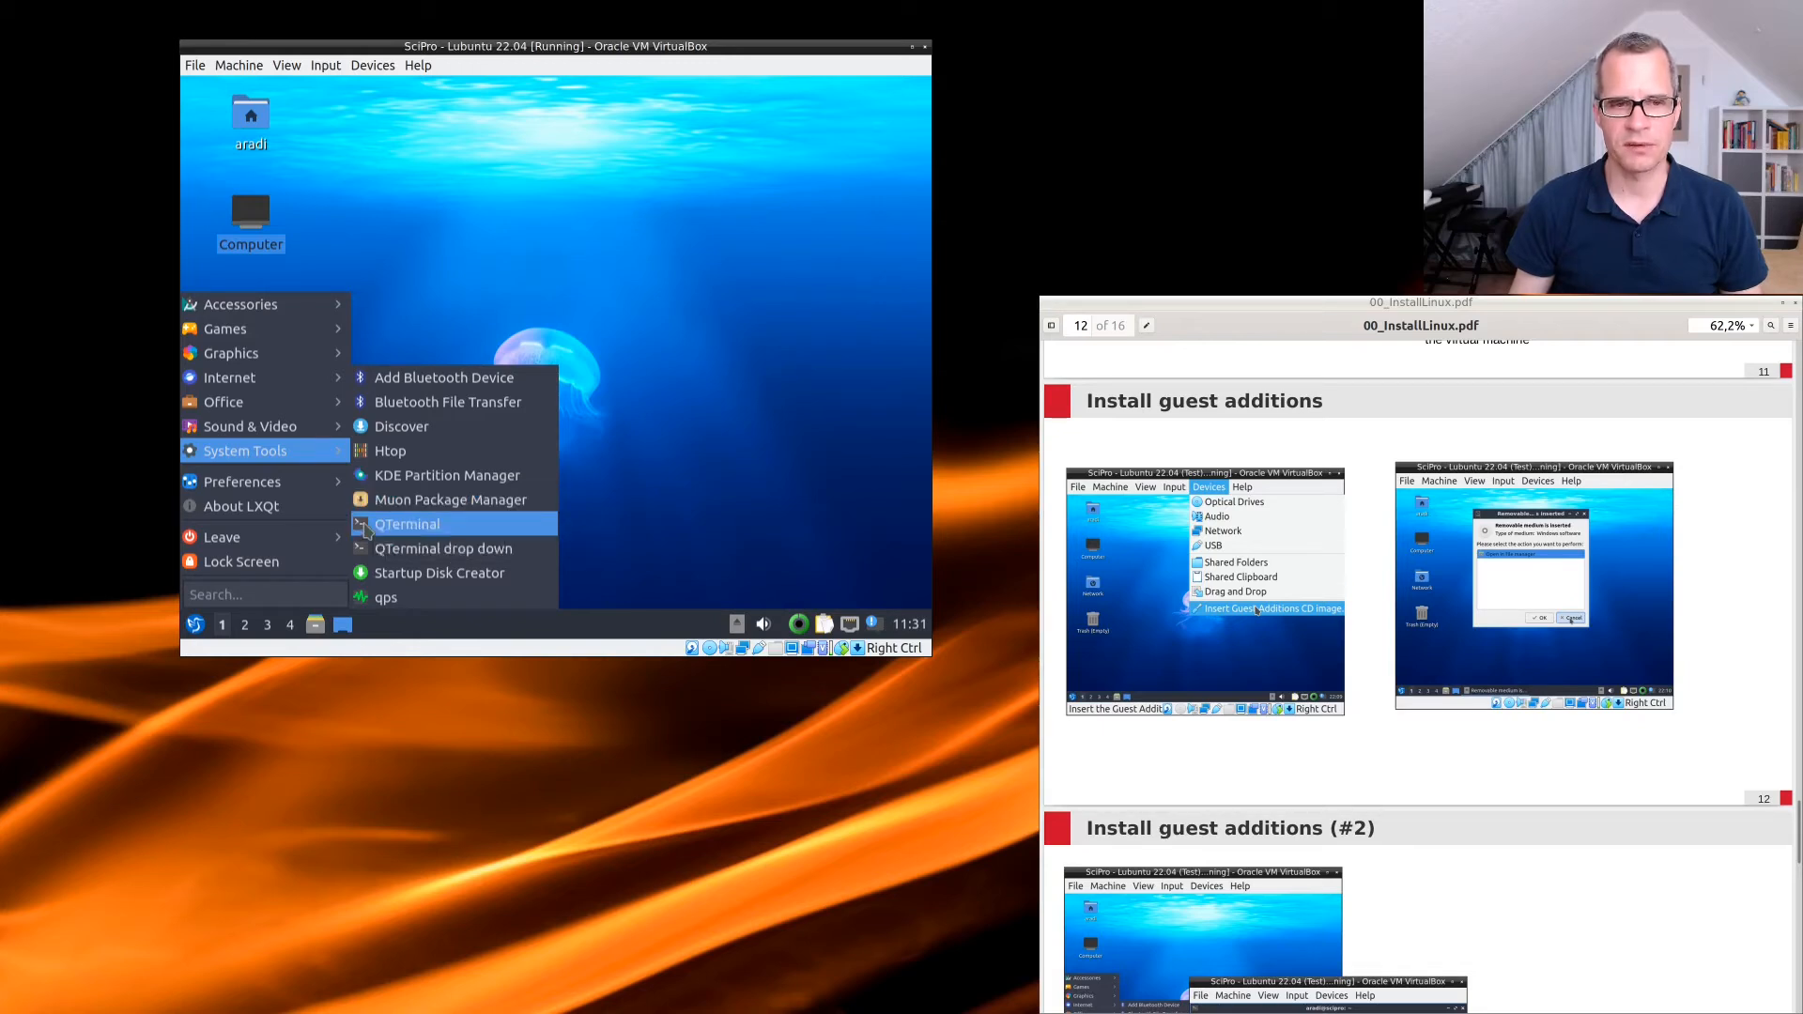
{"action": "left_click_drag", "start_coordinate": [365, 530], "coordinate": [340, 634]}
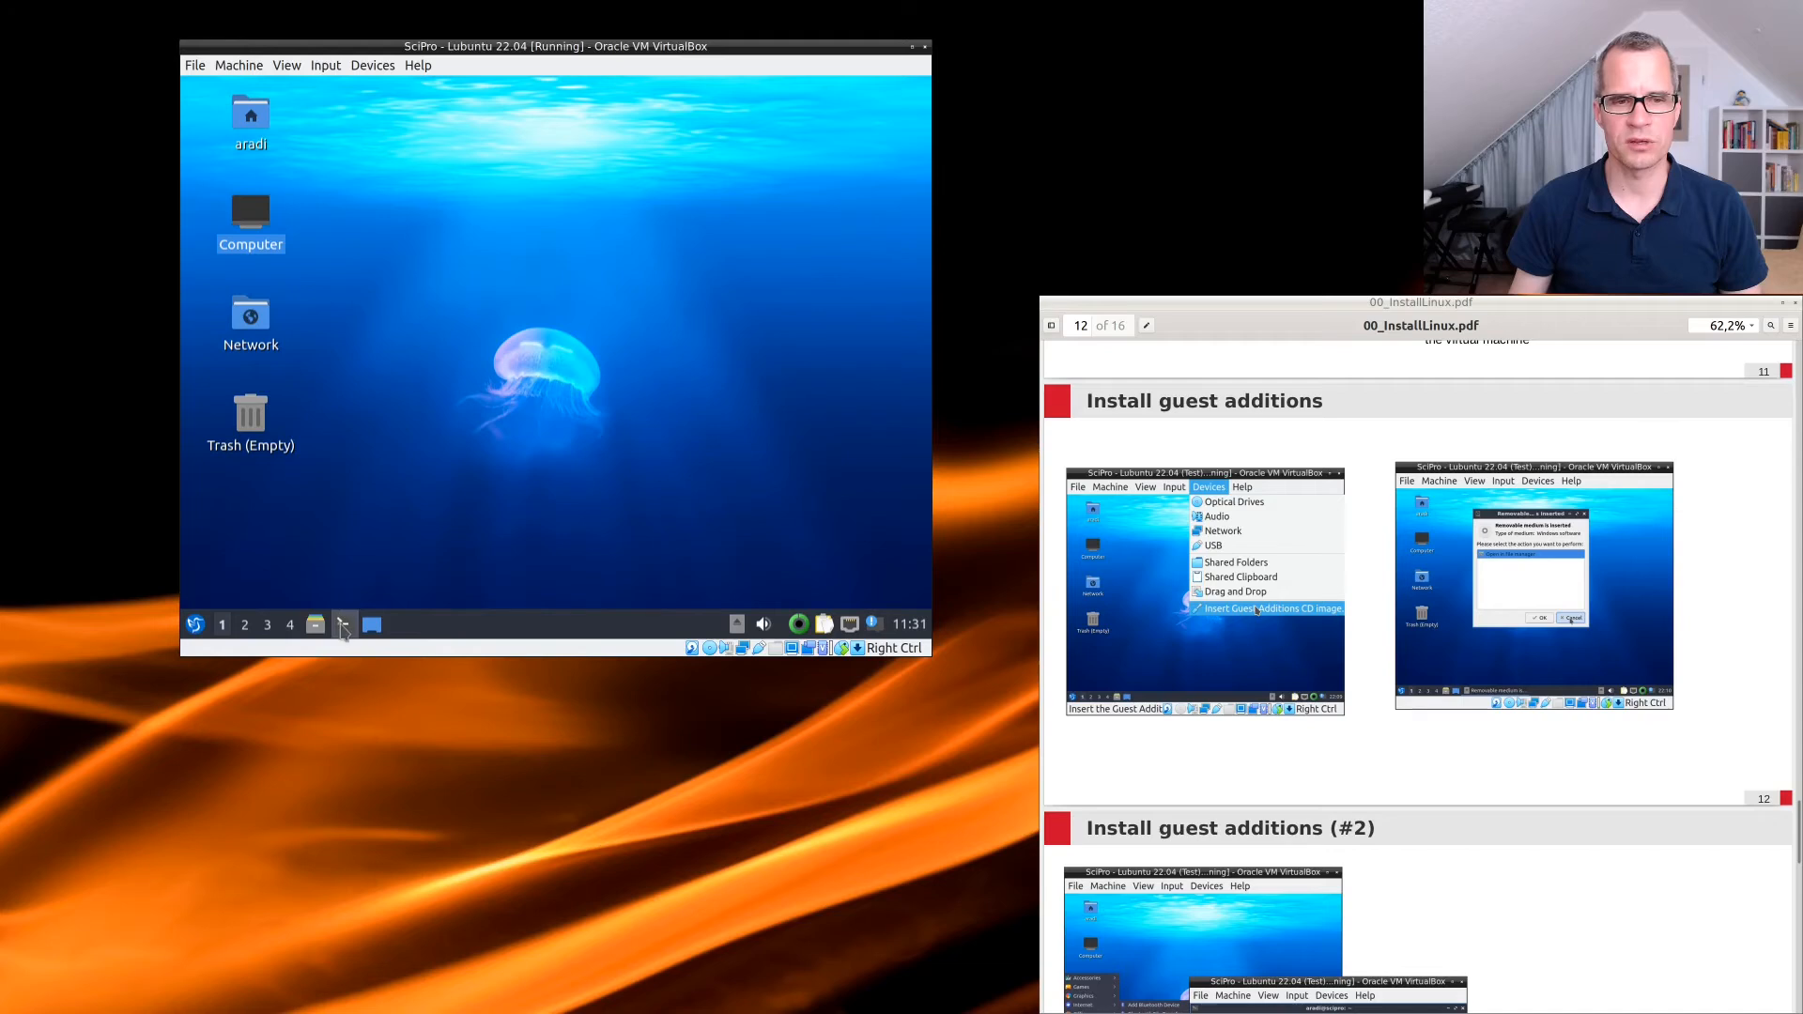
{"action": "left_click", "coordinate": [343, 627]}
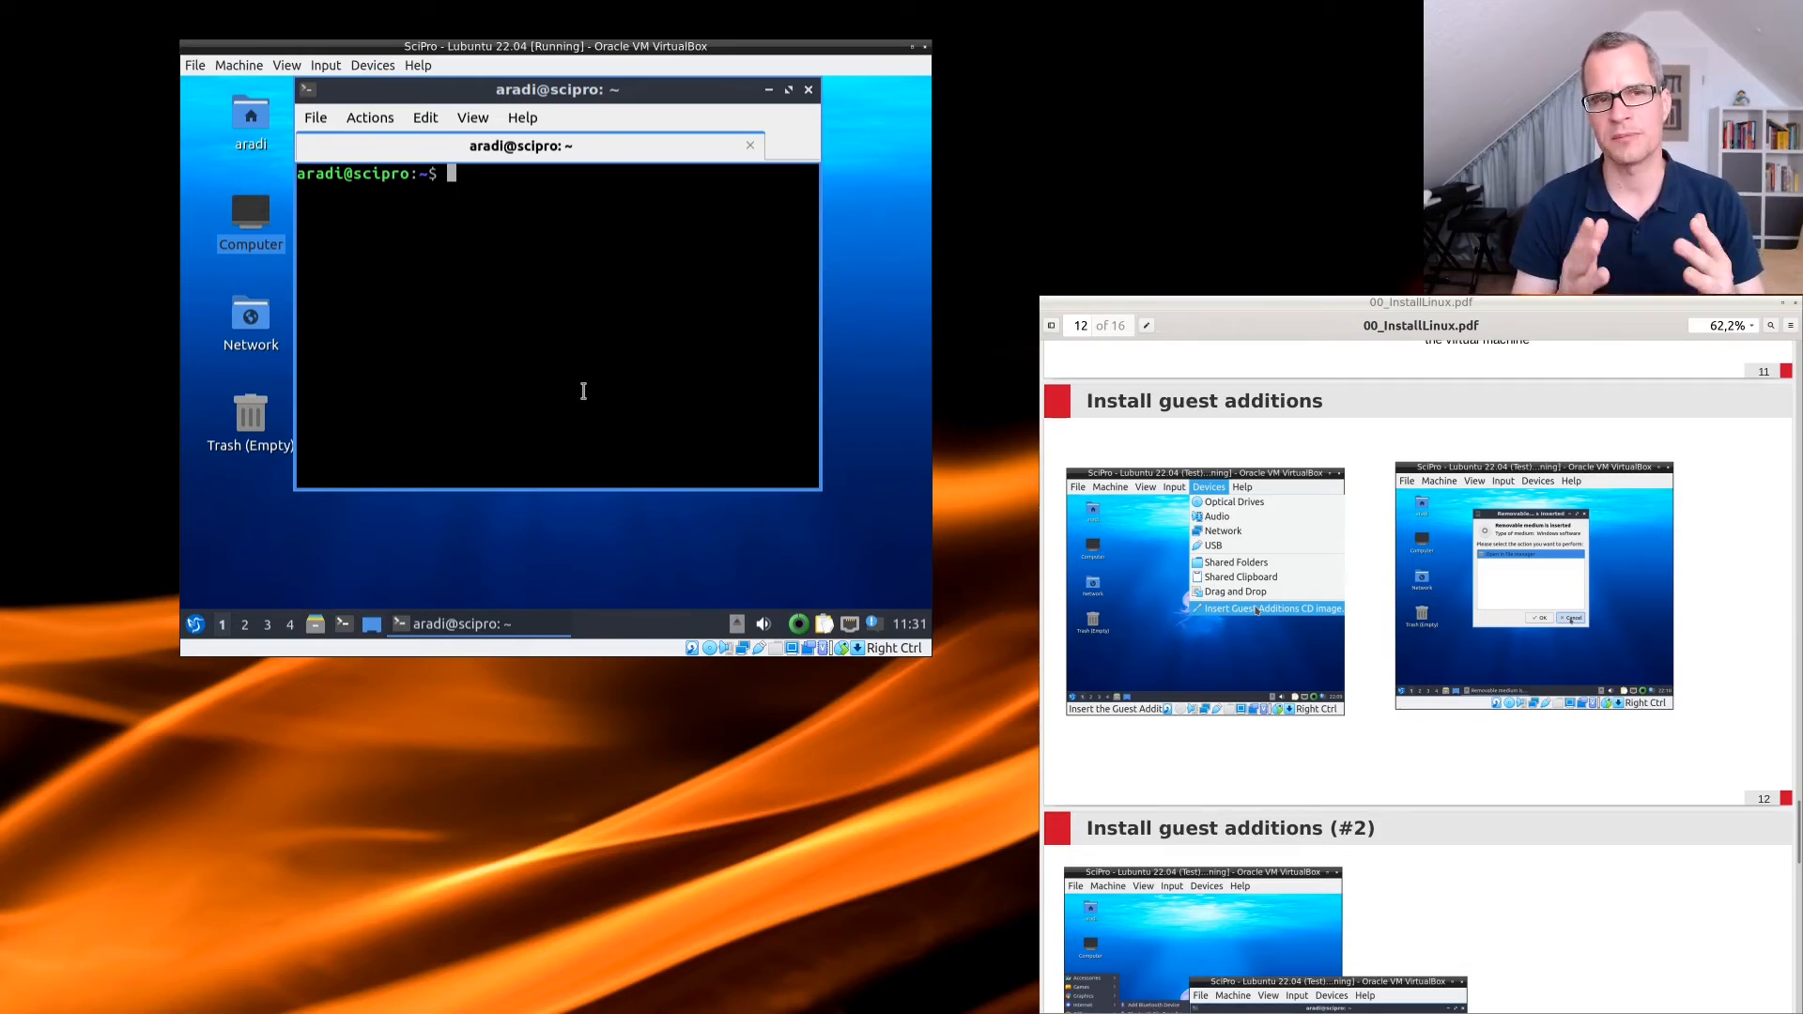
Enter a cd command with the completed path to the VBox_GAs_6.1.32 directory under /media, without running it.
{"action": "type", "text": "cd /"}
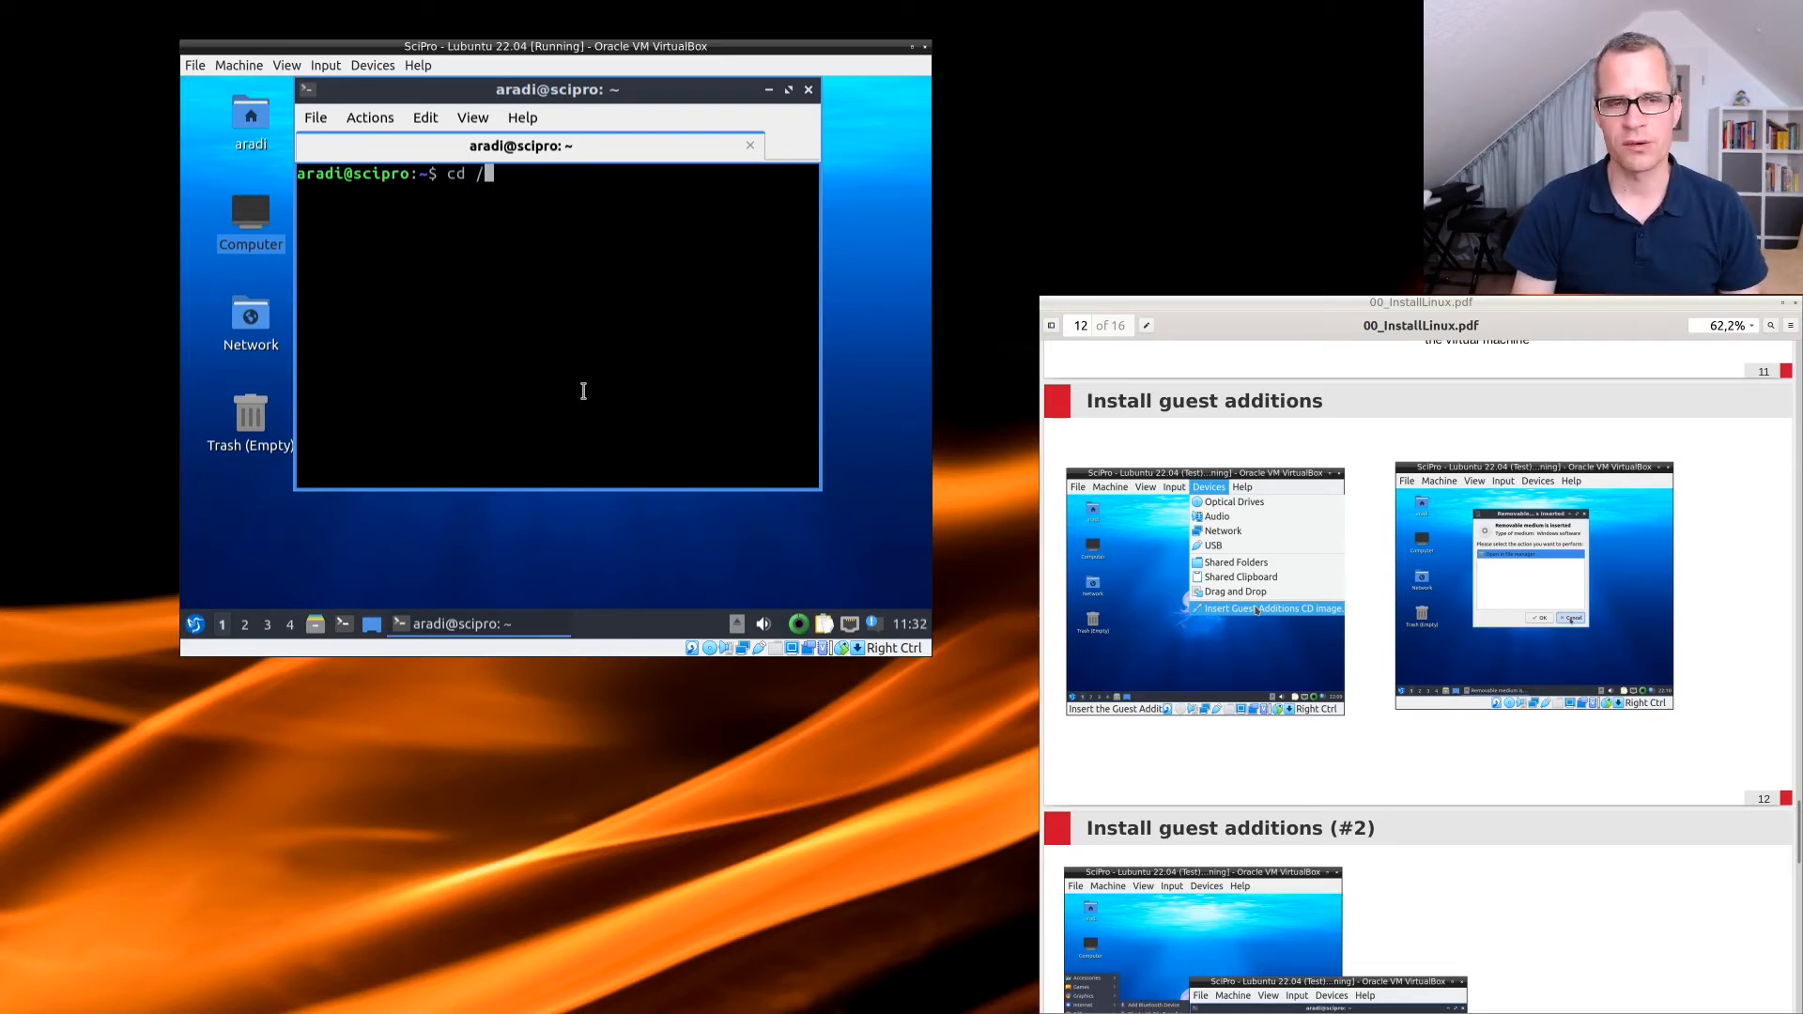
{"action": "type", "text": "med"}
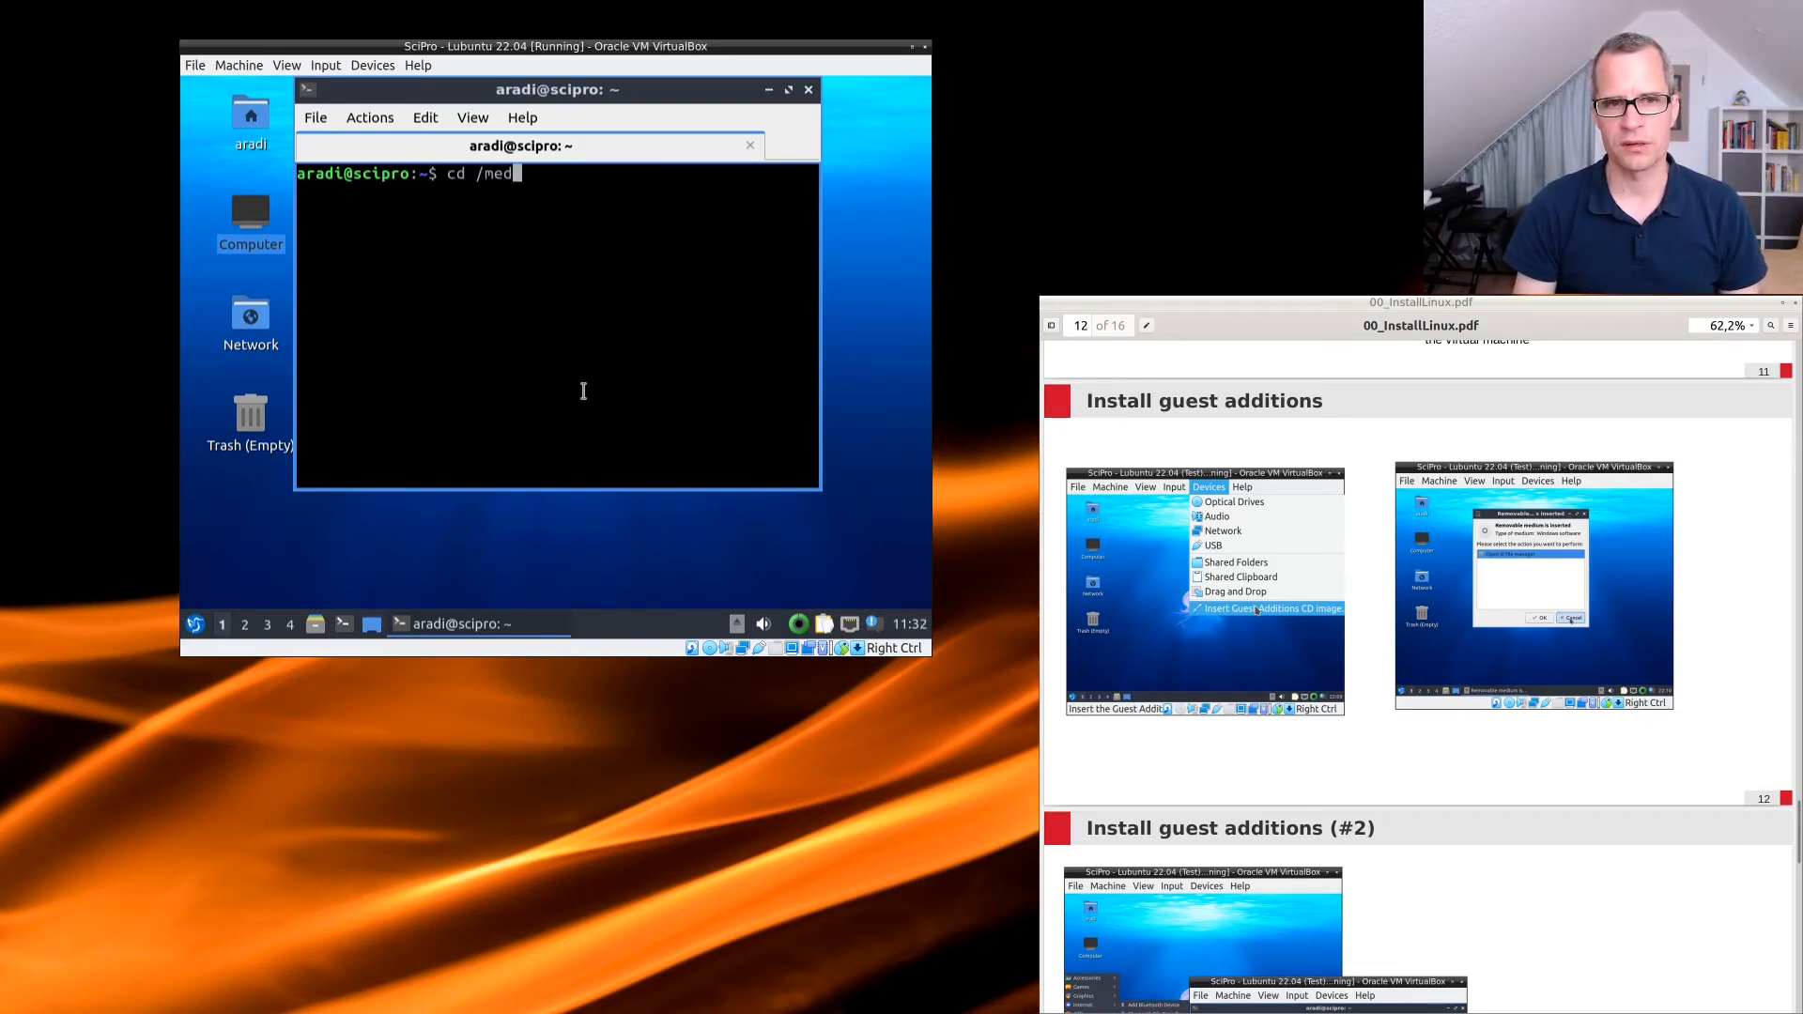
{"action": "key", "text": "Tab"}
{"action": "key", "text": "Tab"}
{"action": "key", "text": "Tab"}
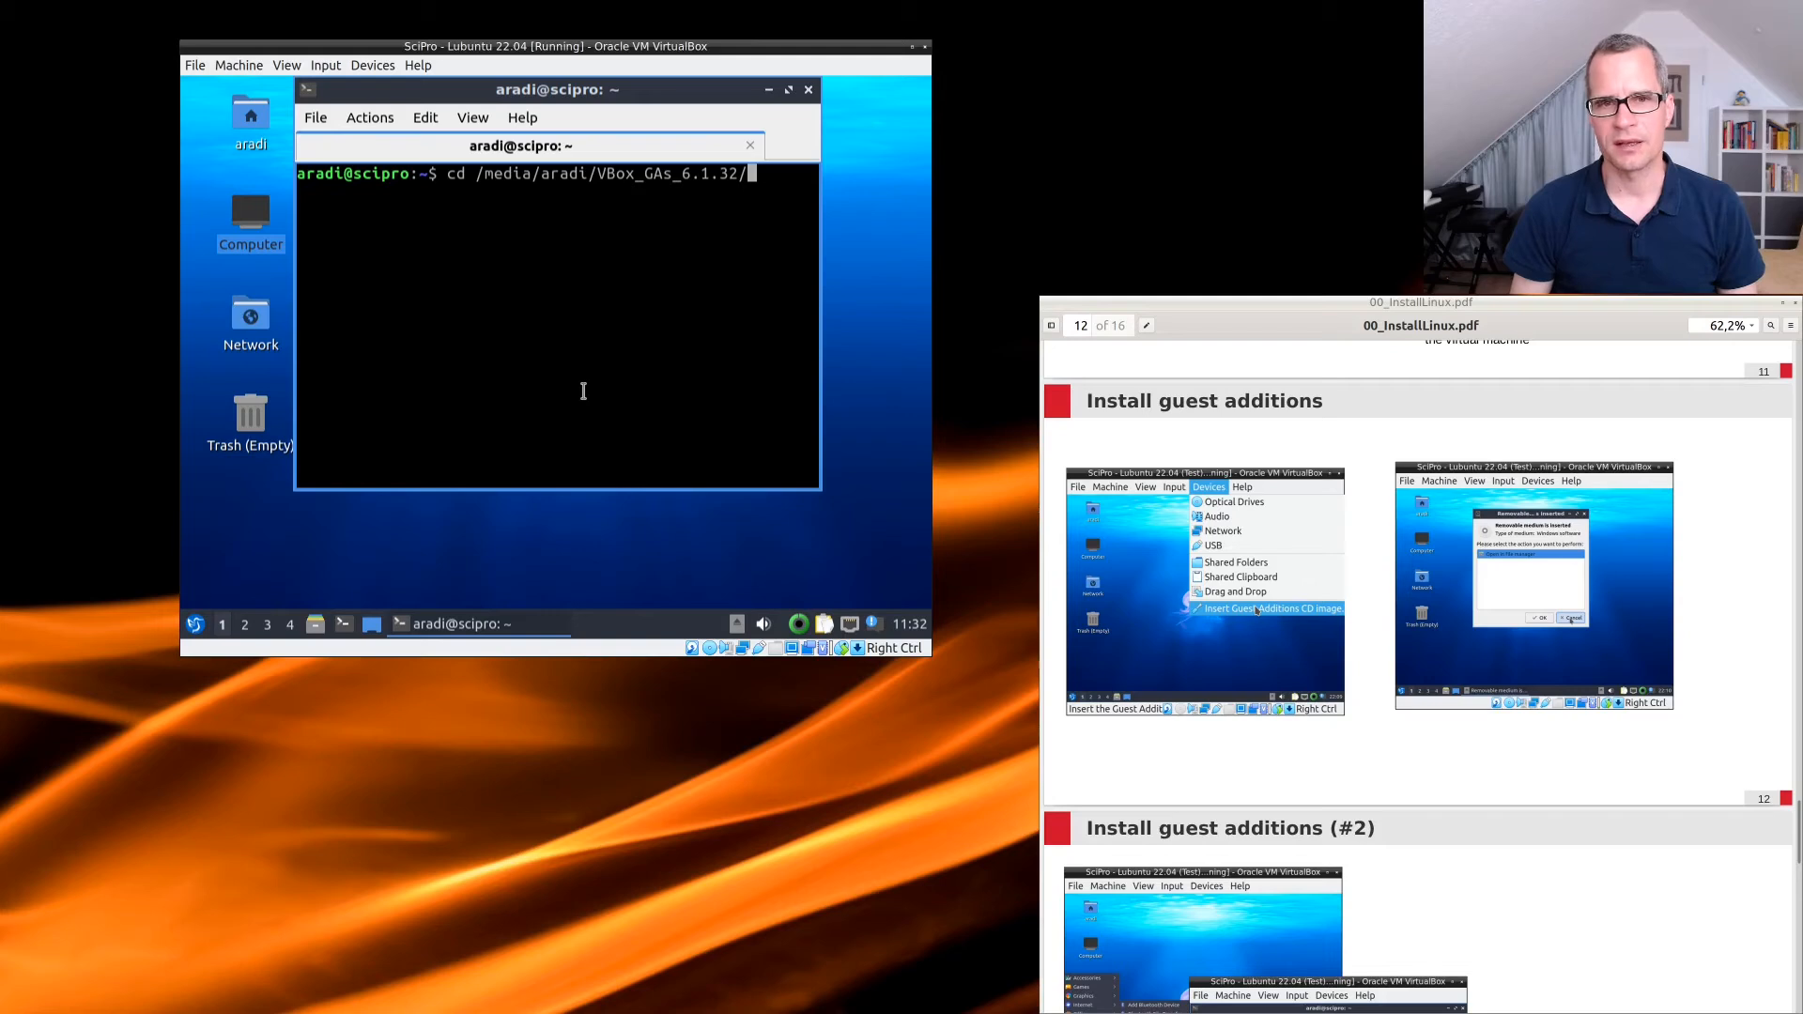
Cut the path back to /media/ and autocomplete it again to the VBox_GAs_6.1.32 directory.
{"action": "key", "text": "Left"}
{"action": "key", "text": "Left"}
{"action": "key", "text": "Left"}
{"action": "key", "text": "Left"}
{"action": "key", "text": "Left"}
{"action": "key", "text": "Left"}
{"action": "key", "text": "Left"}
{"action": "key", "text": "Left"}
{"action": "key", "text": "Left"}
{"action": "key", "text": "Left"}
{"action": "key", "text": "Left"}
{"action": "key", "text": "Left"}
{"action": "key", "text": "Left"}
{"action": "key", "text": "Left"}
{"action": "key", "text": "Left"}
{"action": "key", "text": "Left"}
{"action": "key", "text": "Left"}
{"action": "key", "text": "Left"}
{"action": "key", "text": "Left"}
{"action": "key", "text": "Left"}
{"action": "key", "text": "Left"}
{"action": "key", "text": "ctrl+k"}
{"action": "key", "text": "BackSpace"}
{"action": "key", "text": "BackSpace"}
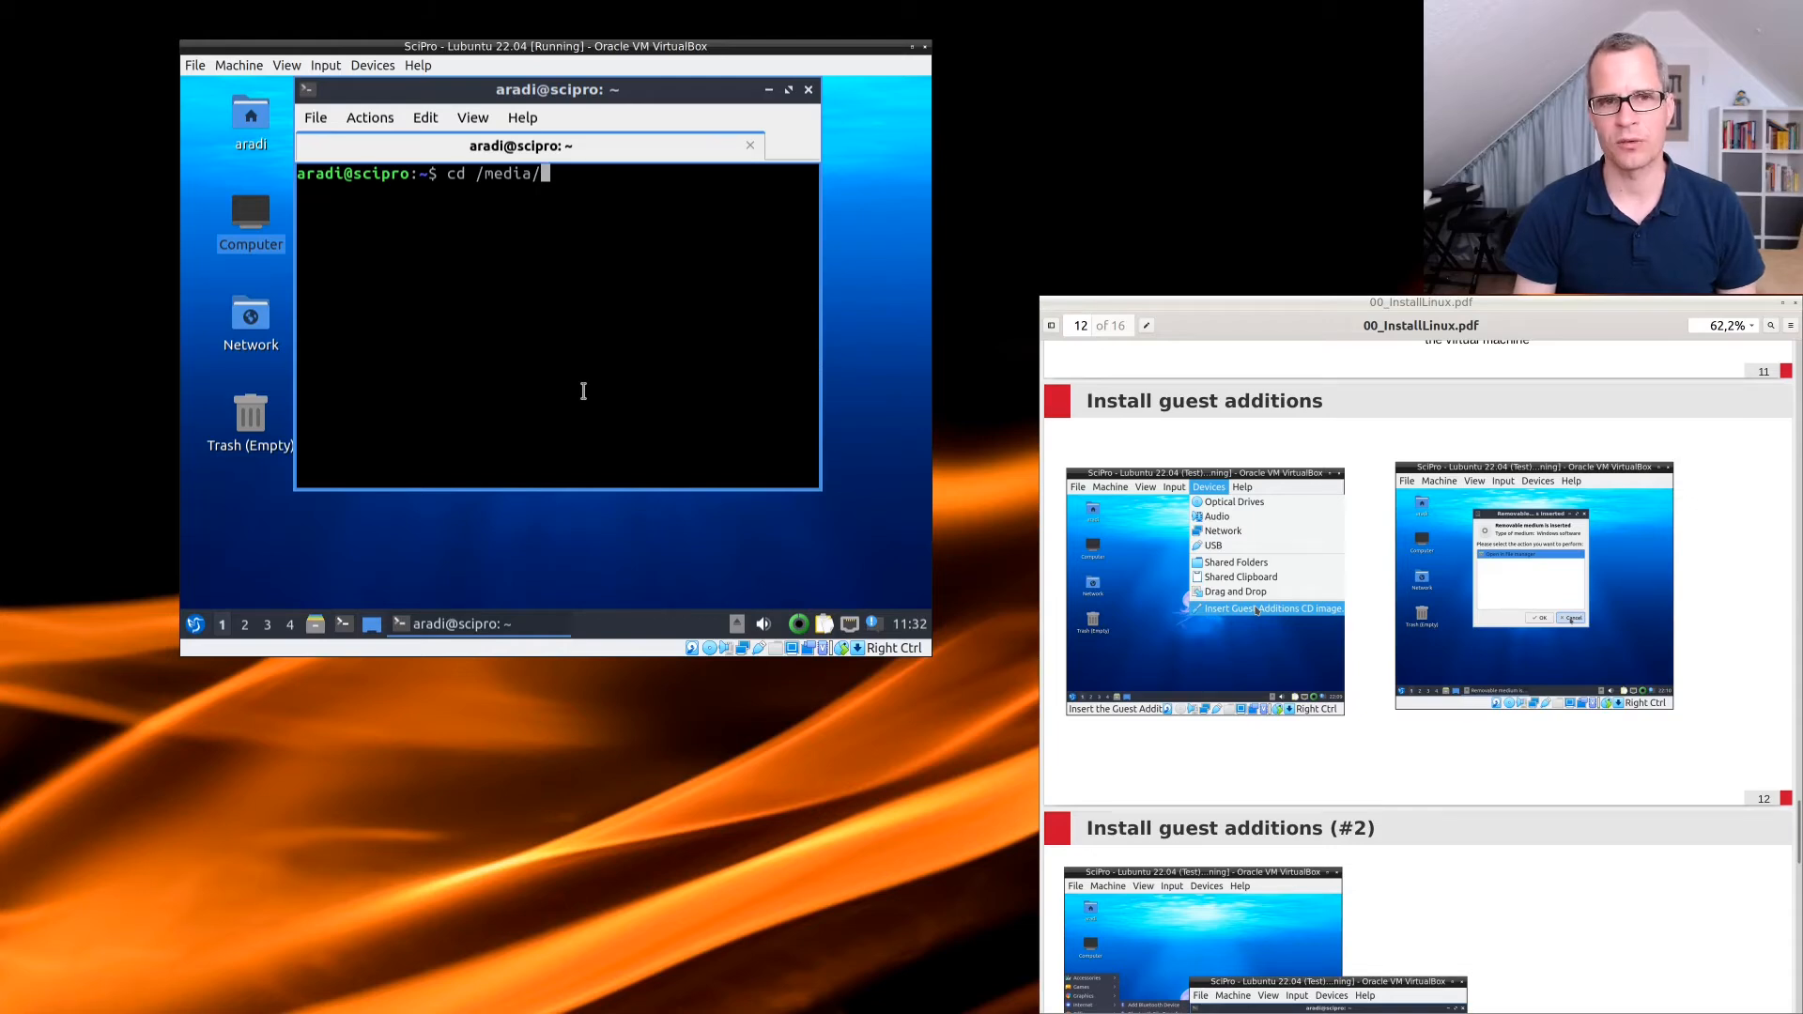
{"action": "key", "text": "Tab"}
{"action": "key", "text": "Tab"}
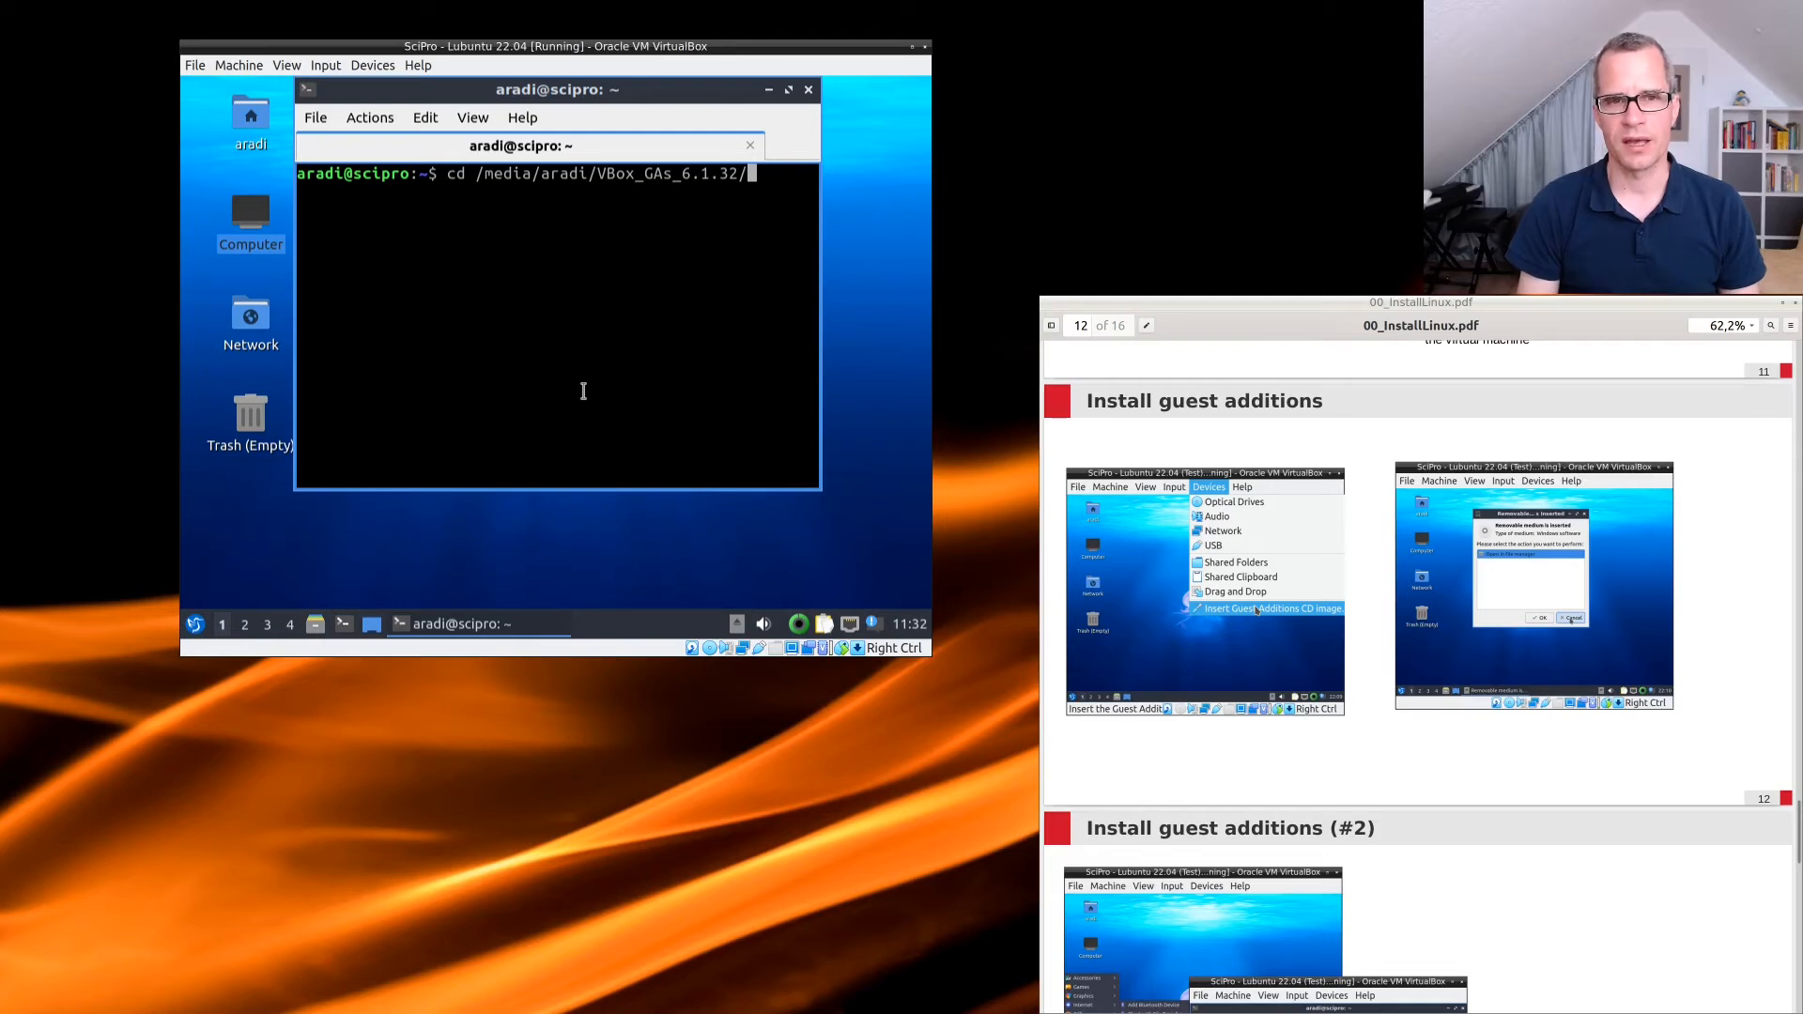
Shorten the command to cd /m and list the possible completions of the path.
{"action": "key", "text": "BackSpace"}
{"action": "key", "text": "BackSpace"}
{"action": "key", "text": "BackSpace"}
{"action": "key", "text": "BackSpace"}
{"action": "key", "text": "BackSpace"}
{"action": "key", "text": "BackSpace"}
{"action": "key", "text": "BackSpace"}
{"action": "key", "text": "BackSpace"}
{"action": "key", "text": "BackSpace"}
{"action": "key", "text": "BackSpace"}
{"action": "key", "text": "BackSpace"}
{"action": "key", "text": "BackSpace"}
{"action": "key", "text": "BackSpace"}
{"action": "key", "text": "BackSpace"}
{"action": "key", "text": "BackSpace"}
{"action": "key", "text": "BackSpace"}
{"action": "key", "text": "BackSpace"}
{"action": "key", "text": "BackSpace"}
{"action": "key", "text": "BackSpace"}
{"action": "key", "text": "BackSpace"}
{"action": "key", "text": "BackSpace"}
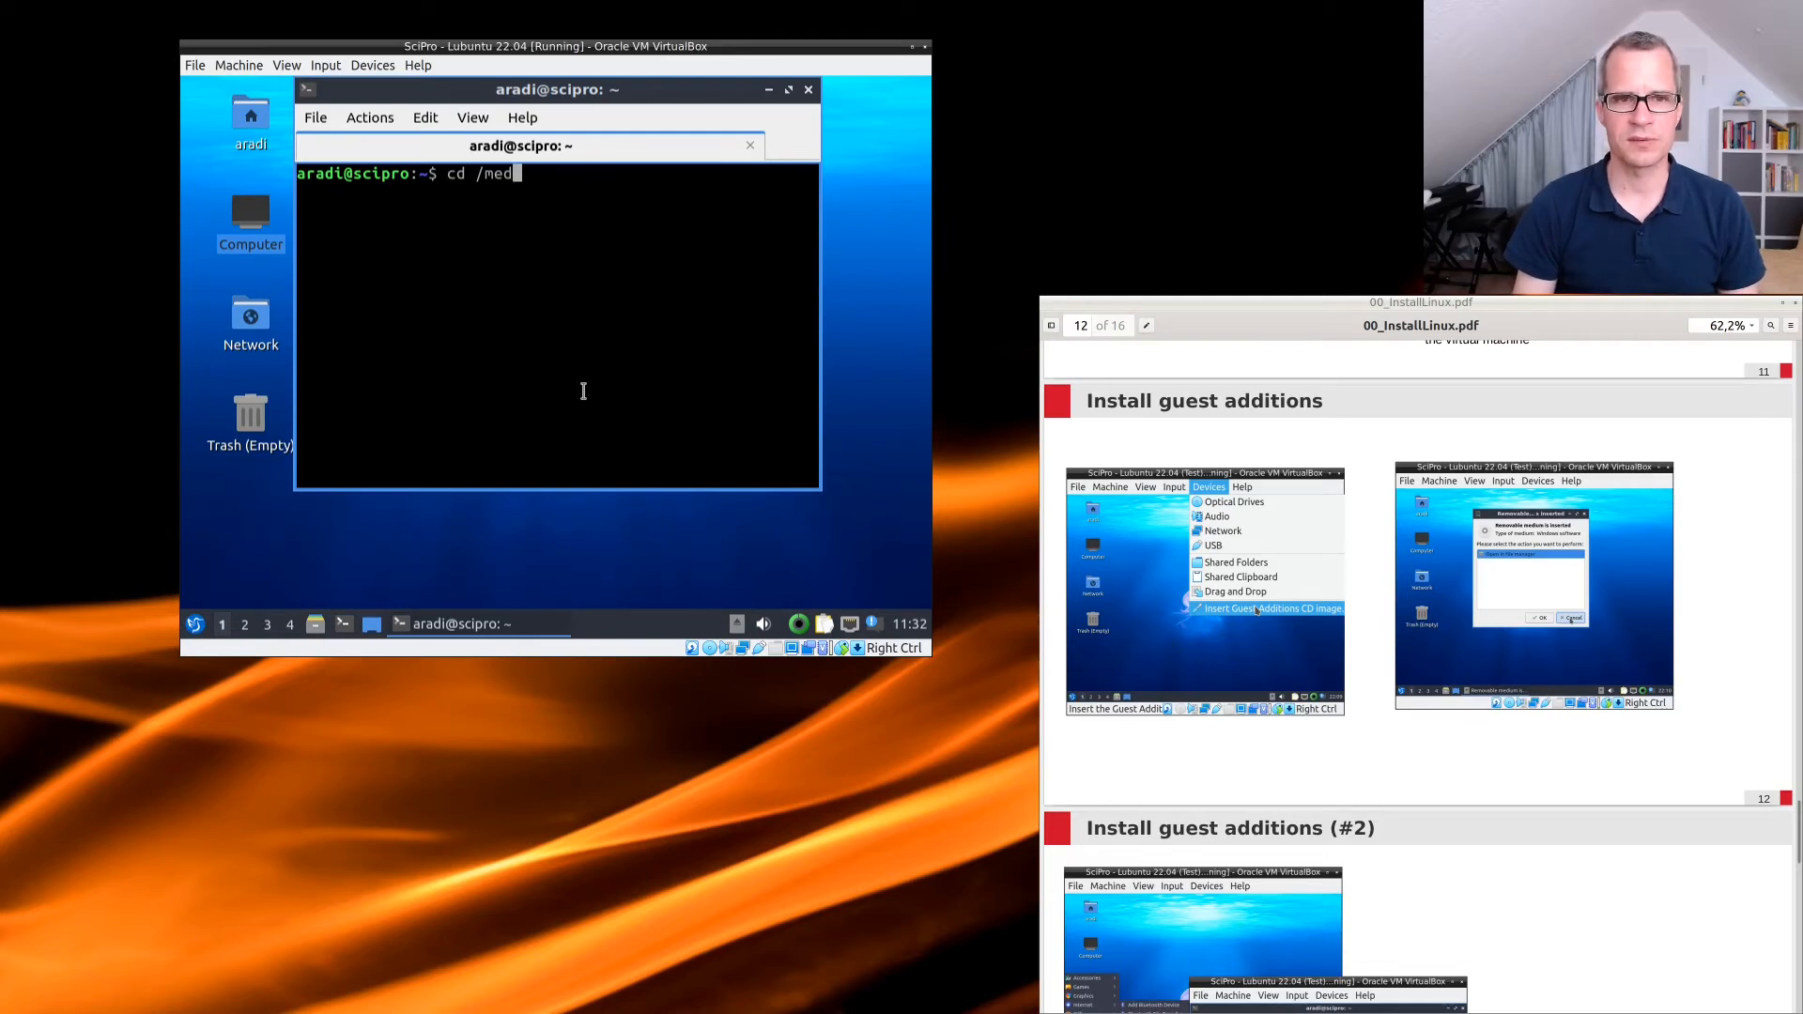
{"action": "key", "text": "Tab"}
{"action": "key", "text": "Tab"}
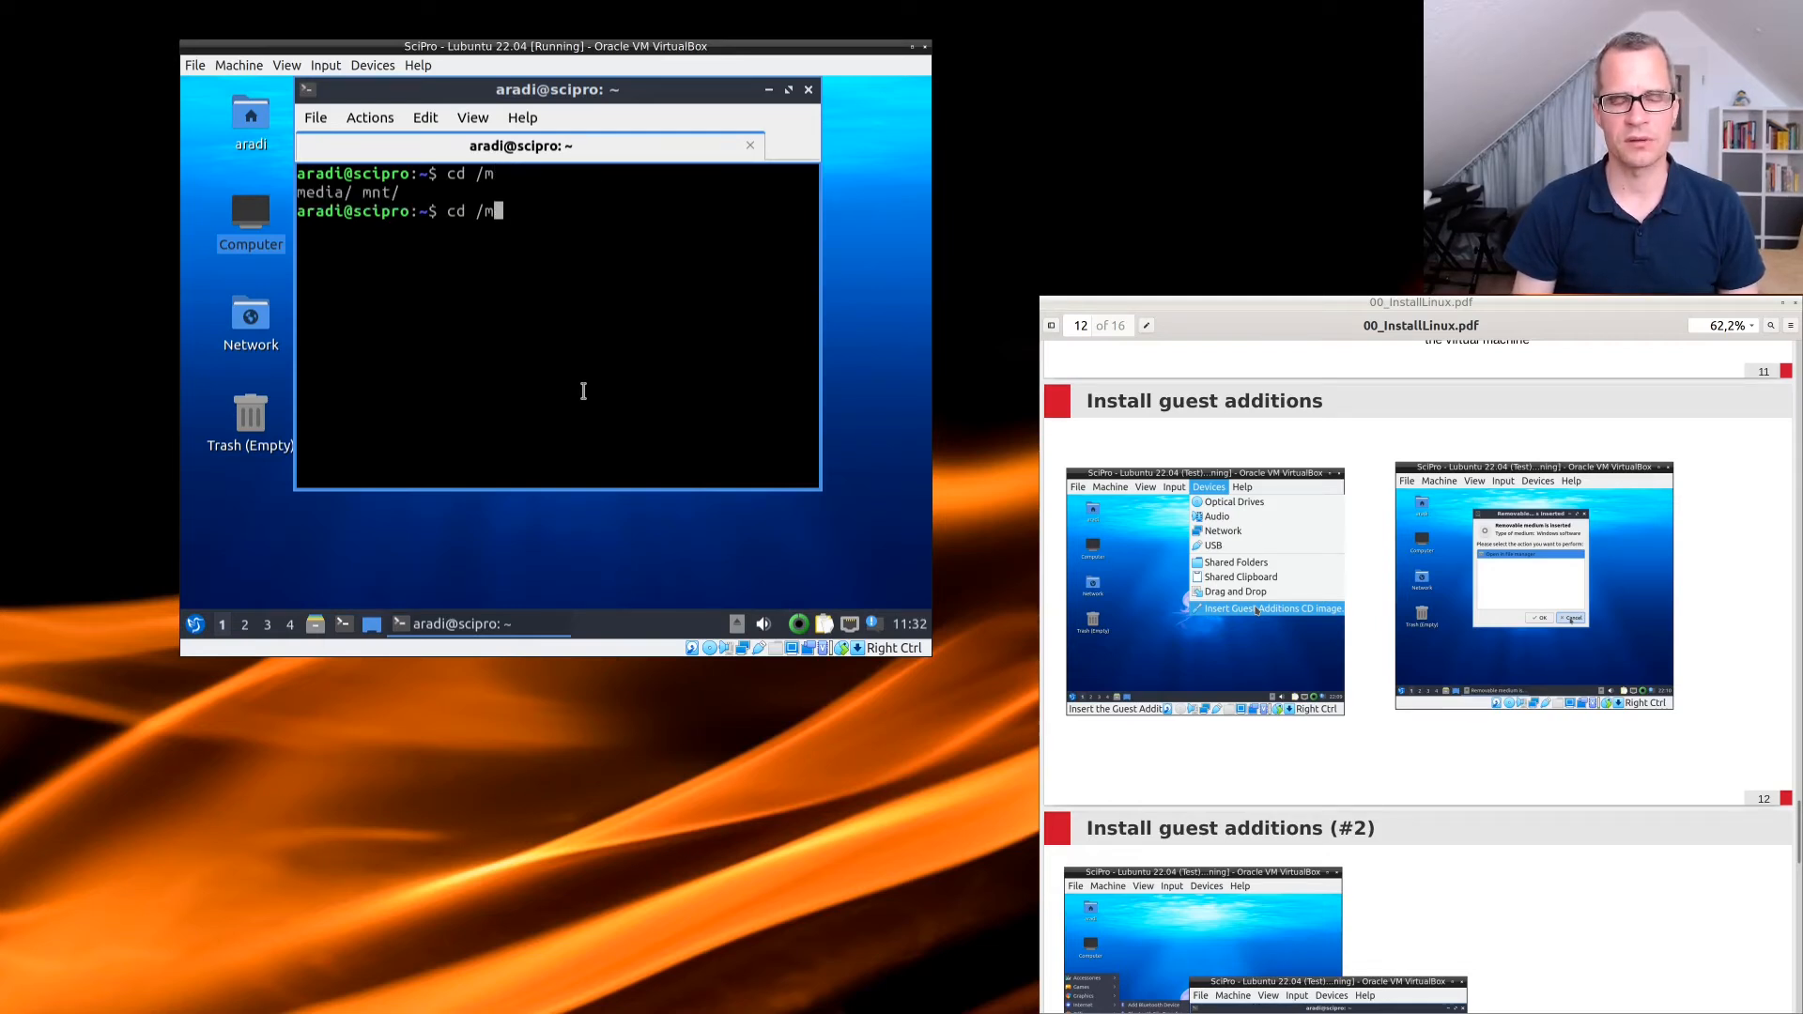
Complete the path to the VBox_GAs_6.1.32 directory under /media and change into that directory.
{"action": "type", "text": "ed"}
{"action": "key", "text": "Tab"}
{"action": "key", "text": "Tab"}
{"action": "key", "text": "Tab"}
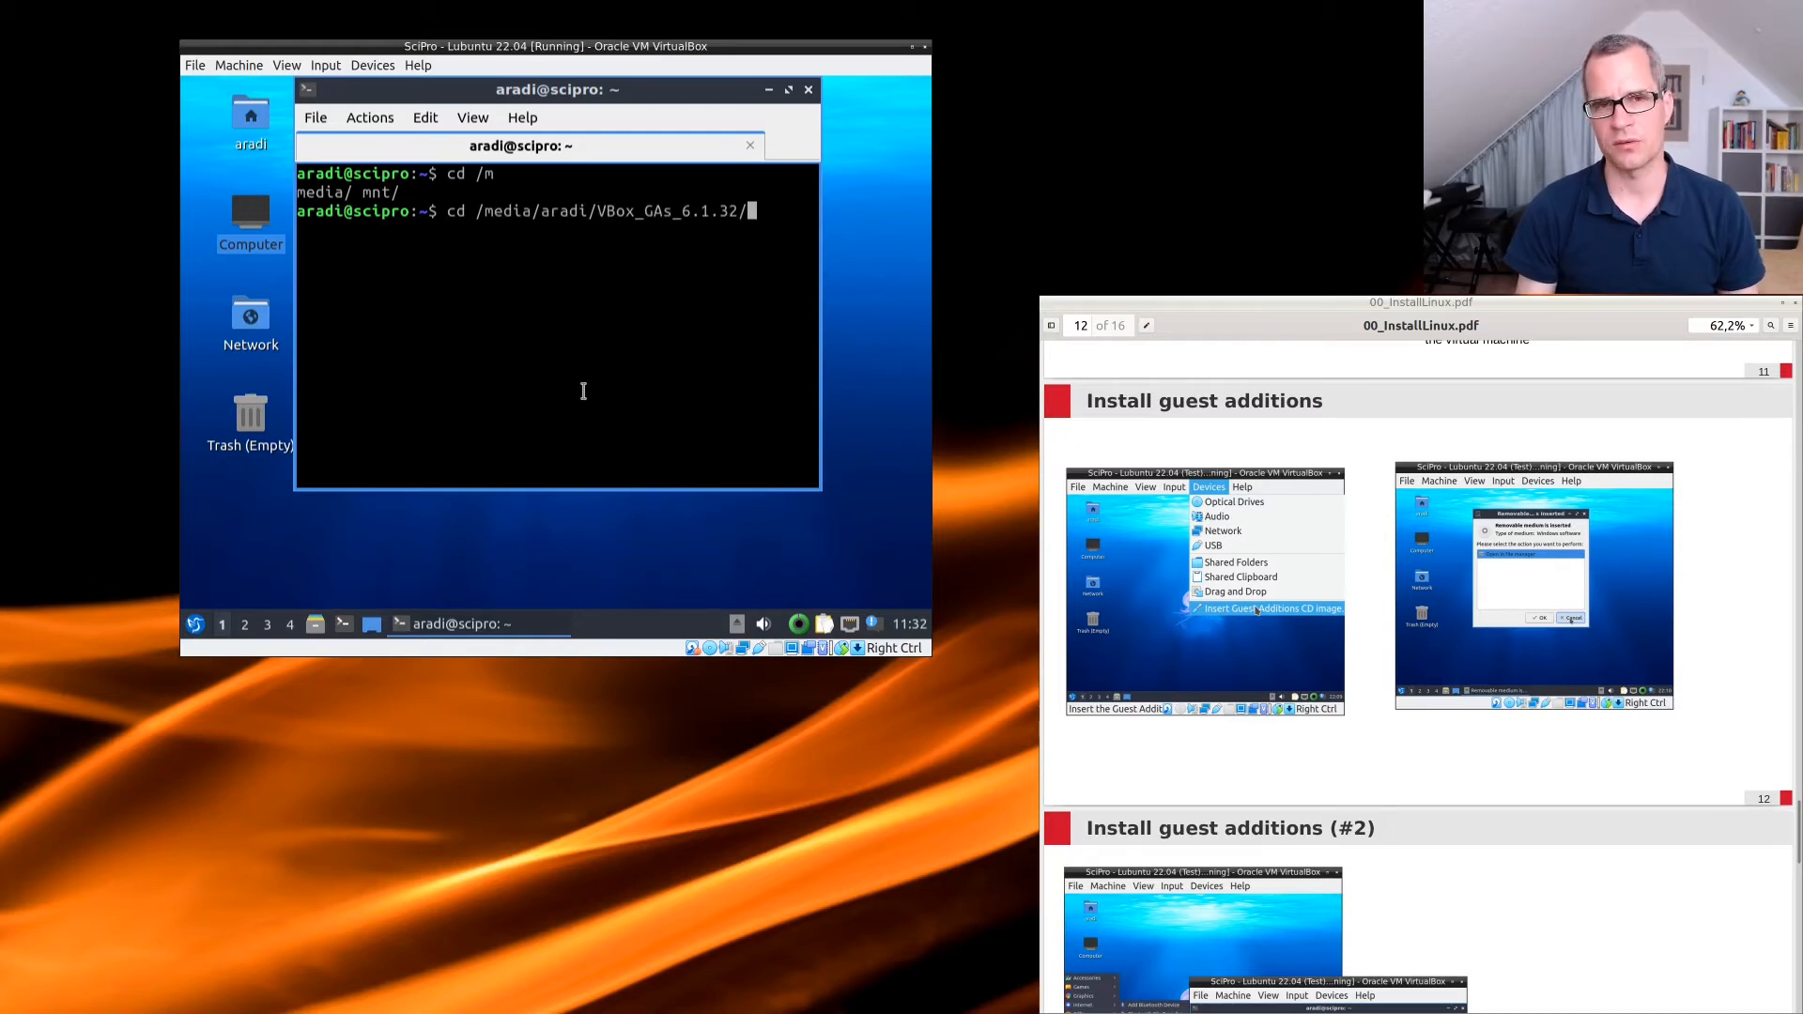
{"action": "key", "text": "Return"}
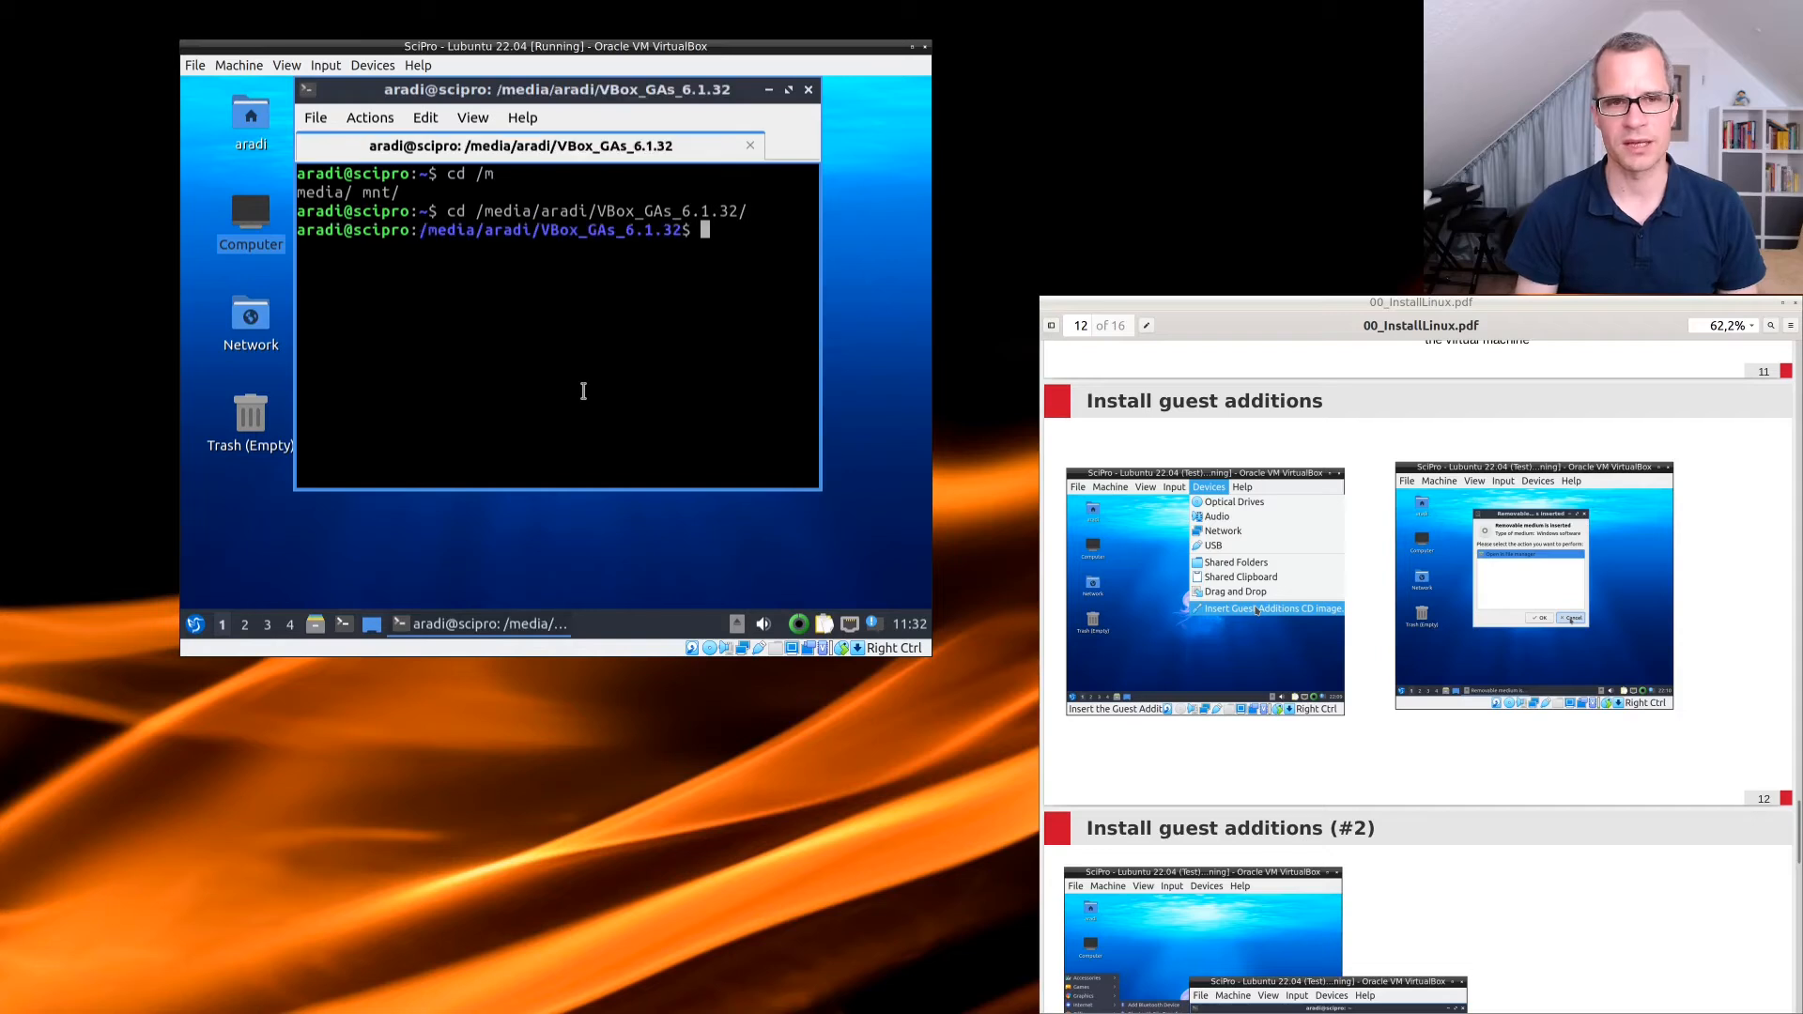
List the contents of the Guest Additions directory with ls and point out VBoxLinuxAdditions.run by selecting its name.
{"action": "type", "text": "ls"}
{"action": "key", "text": "Return"}
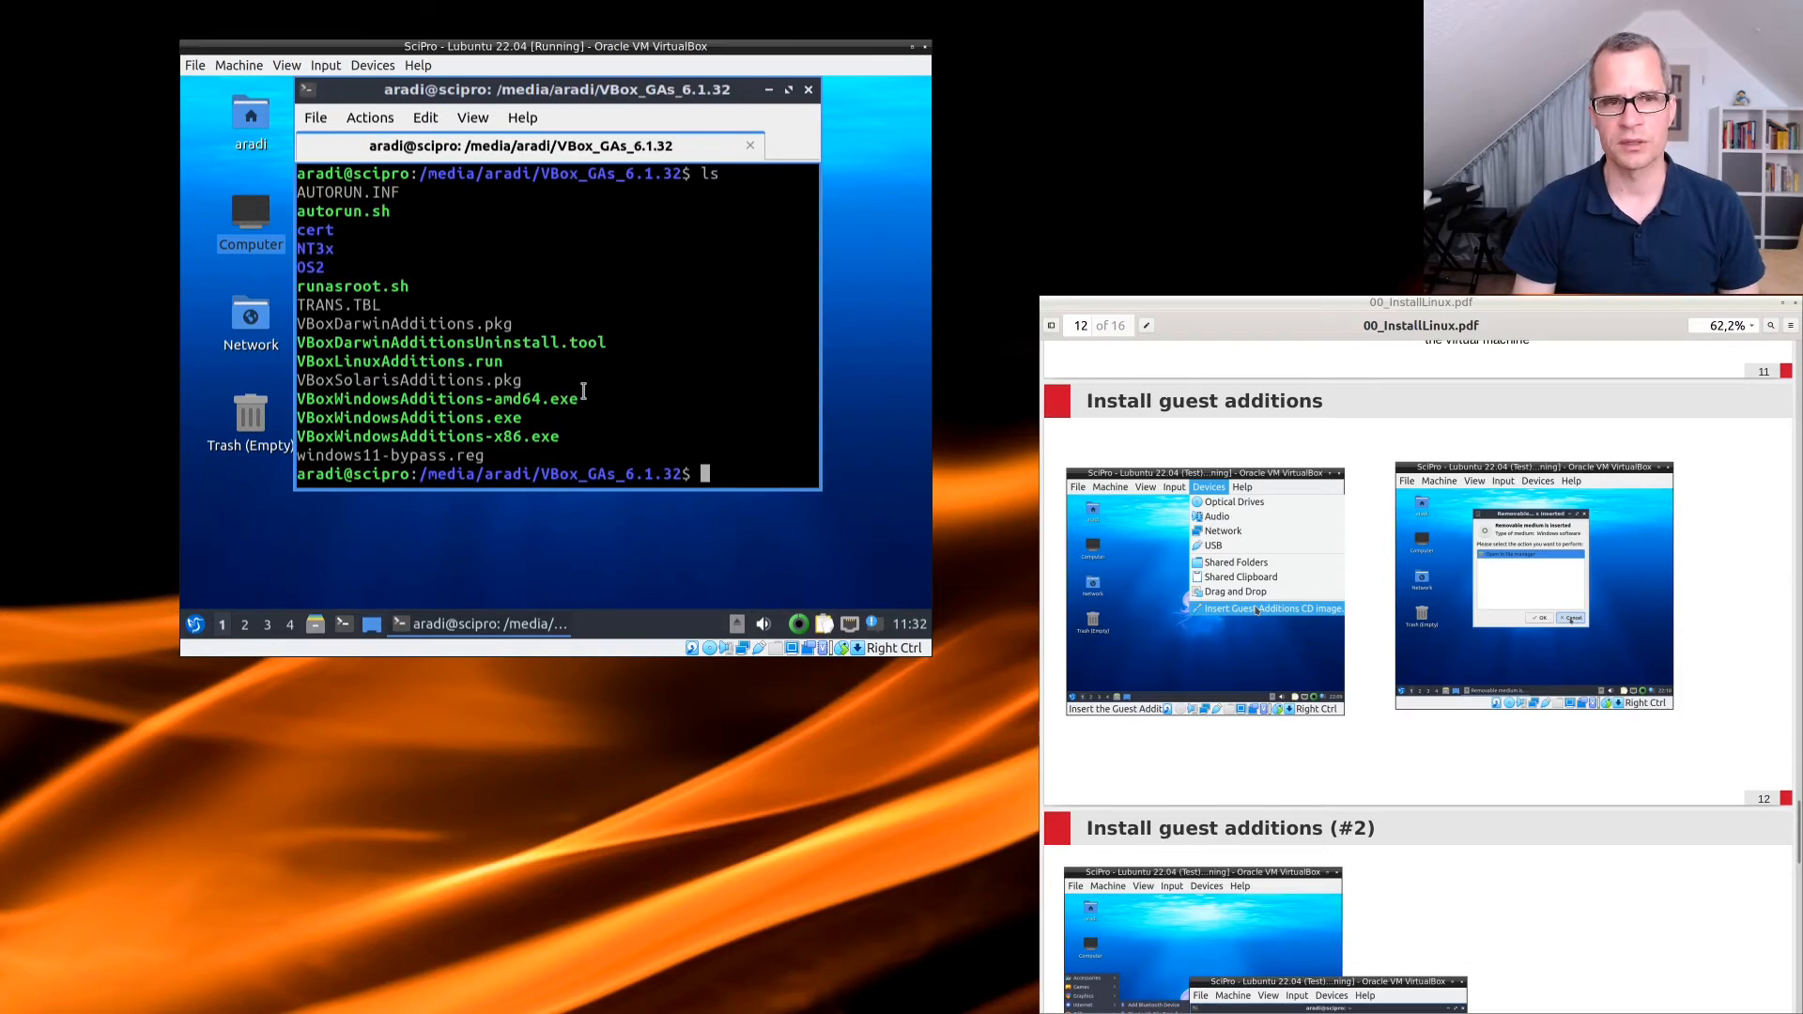
{"action": "double_click", "coordinate": [504, 363]}
{"action": "double_click", "coordinate": [476, 362]}
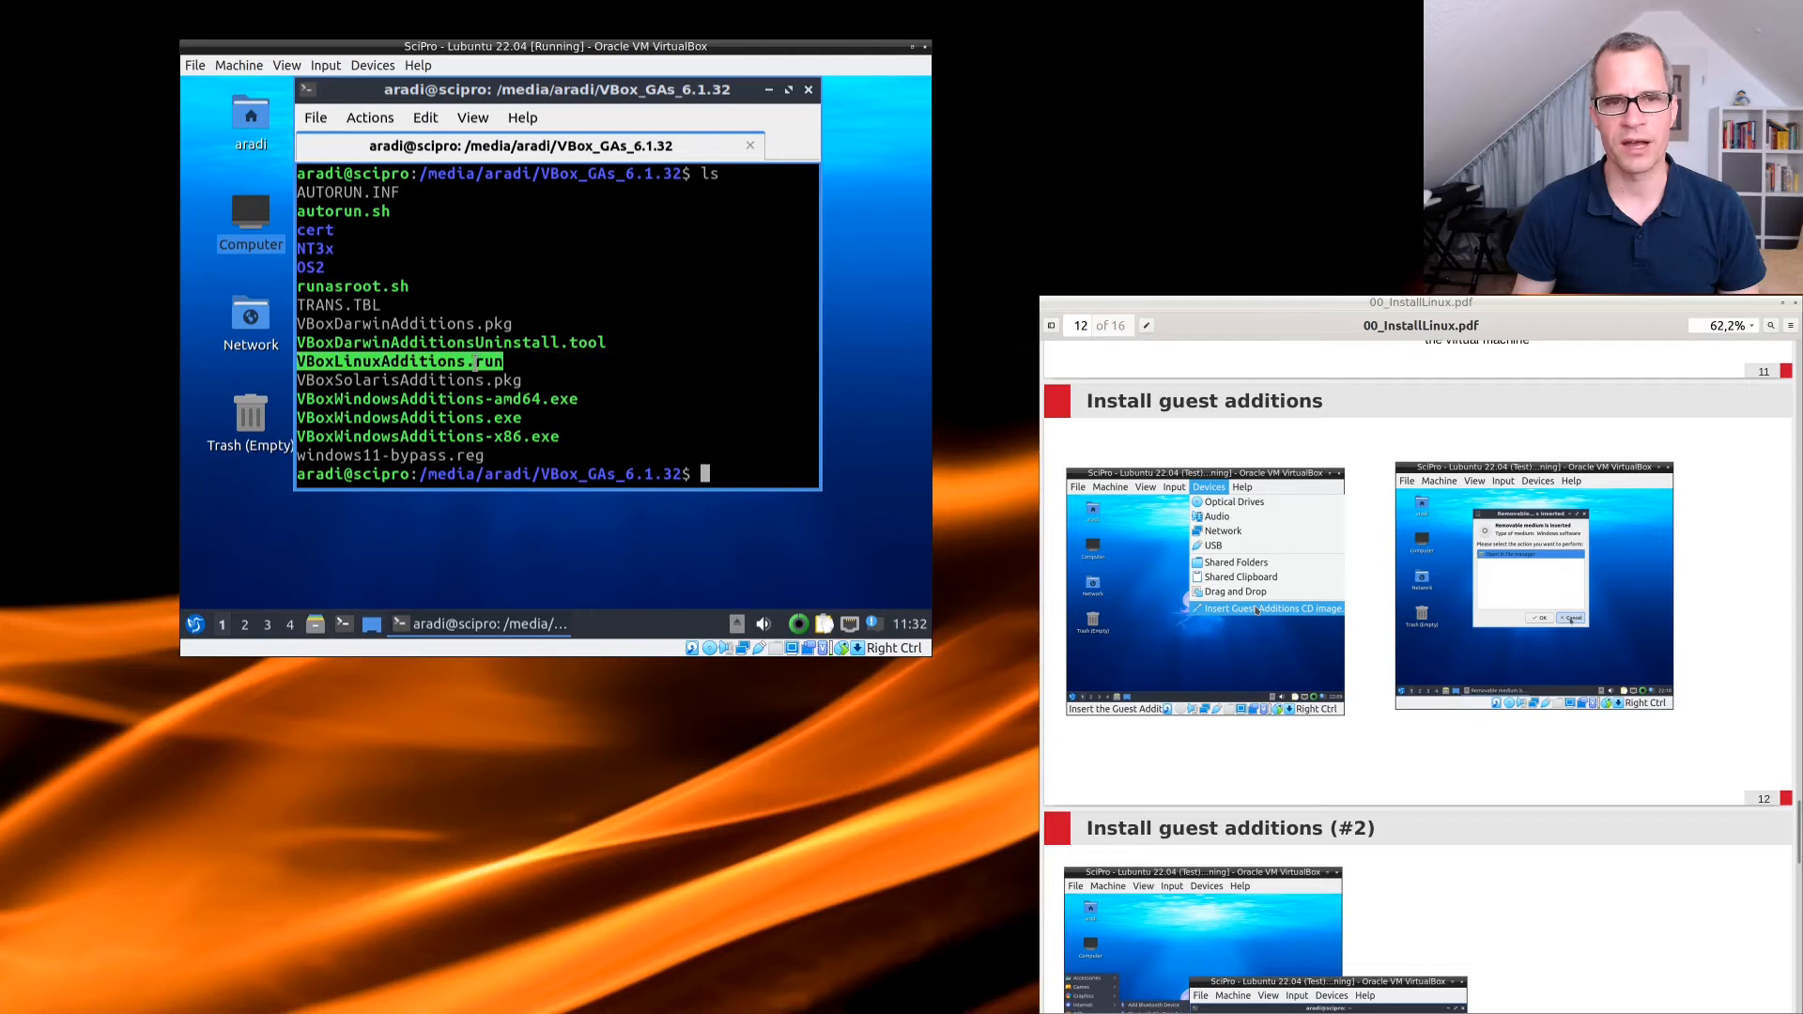
{"action": "left_click", "coordinate": [618, 351]}
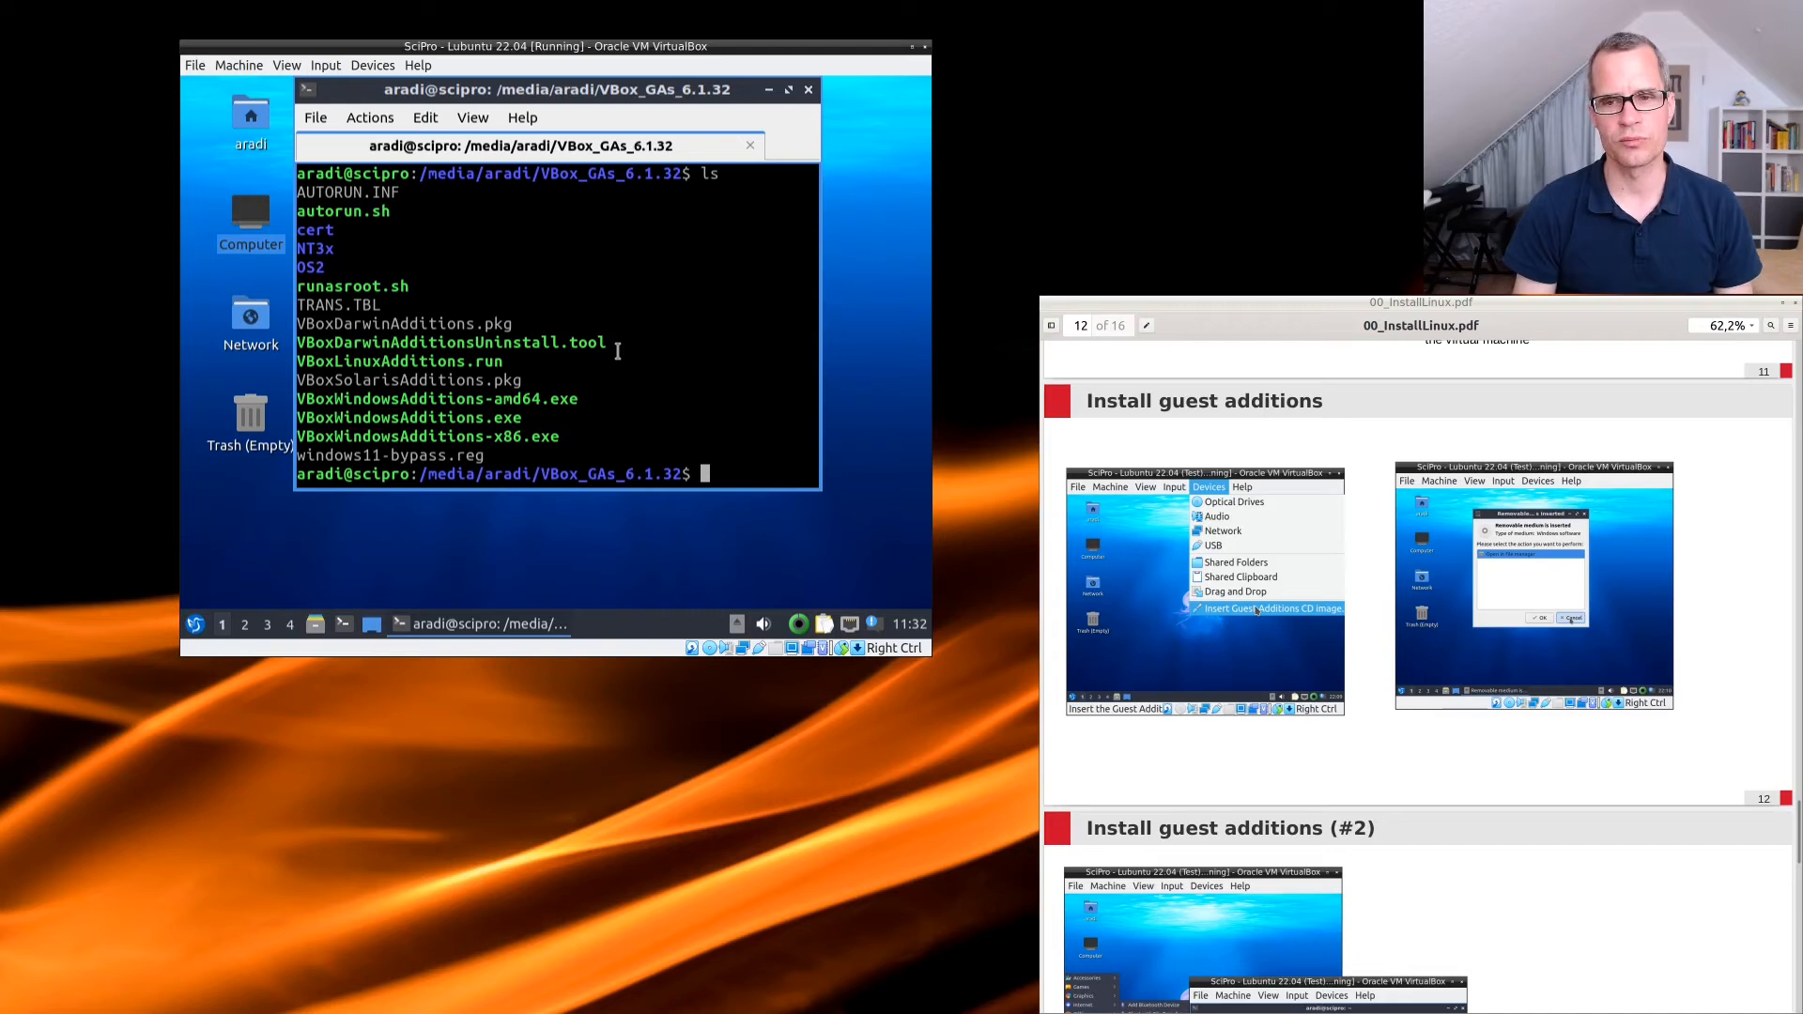
Update the package lists with sudo apt update, authenticating with the account password.
{"action": "type", "text": "sudo"}
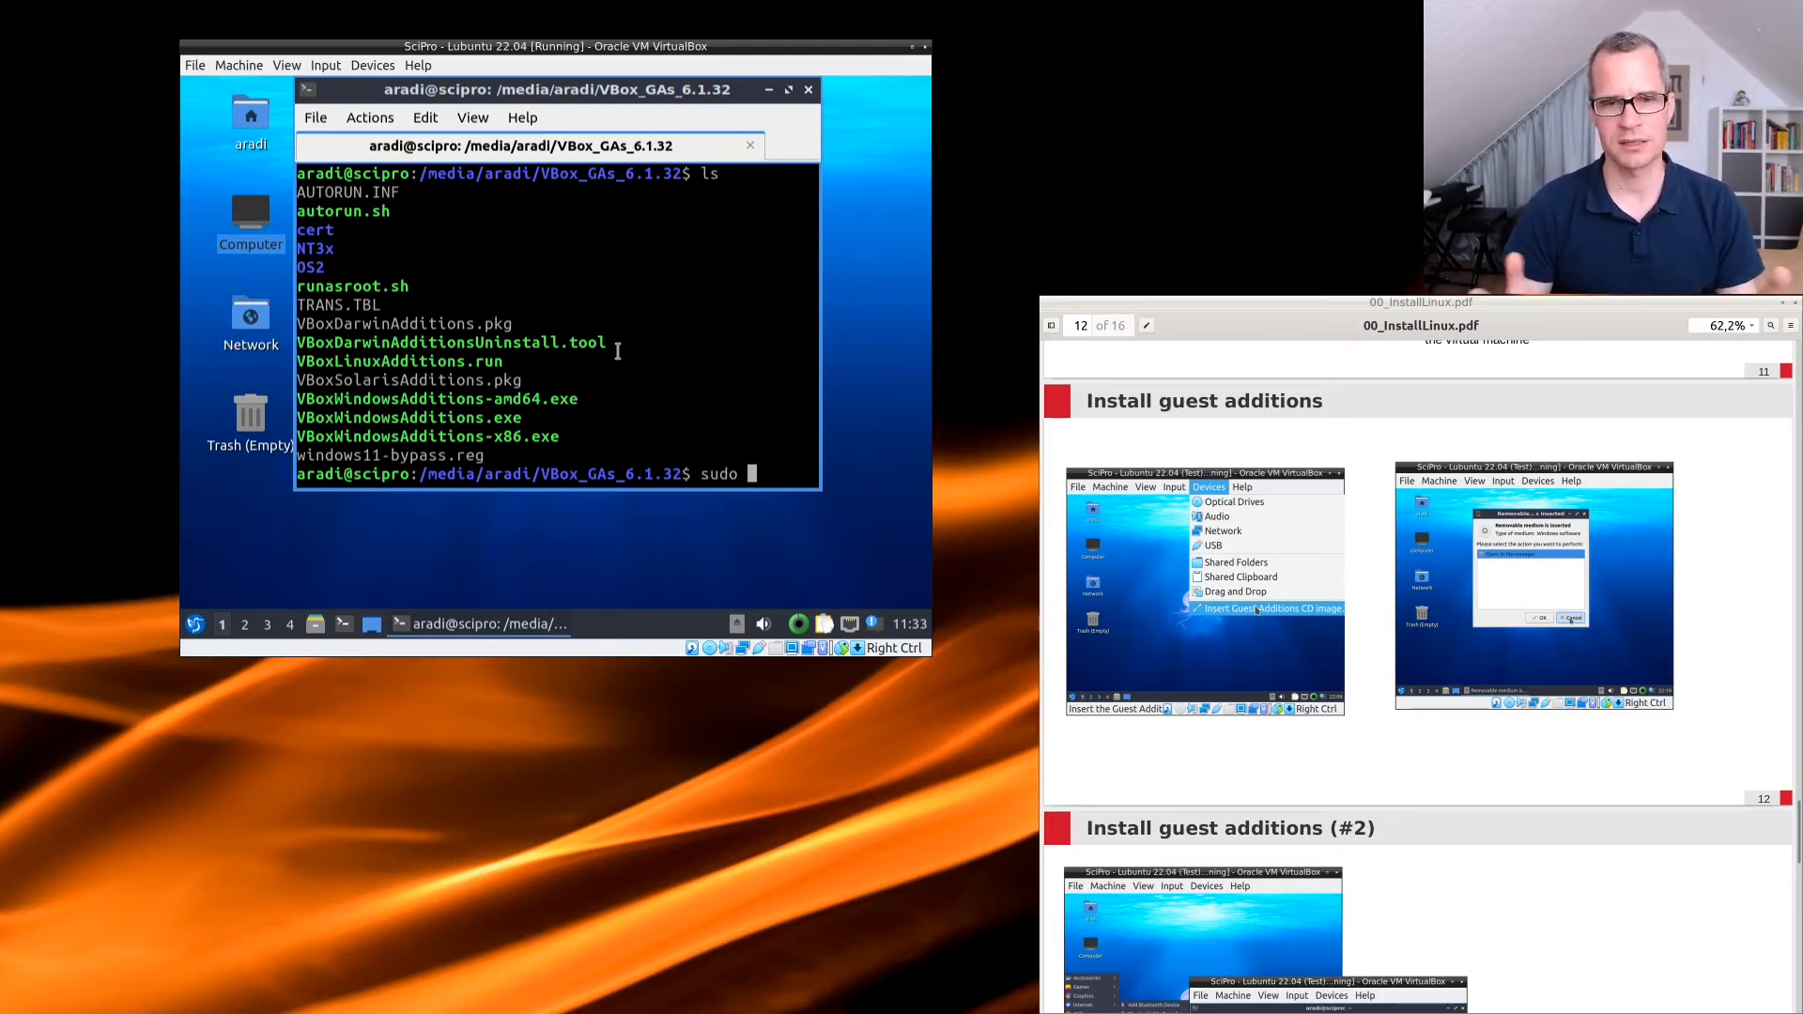
{"action": "type", "text": "apt "}
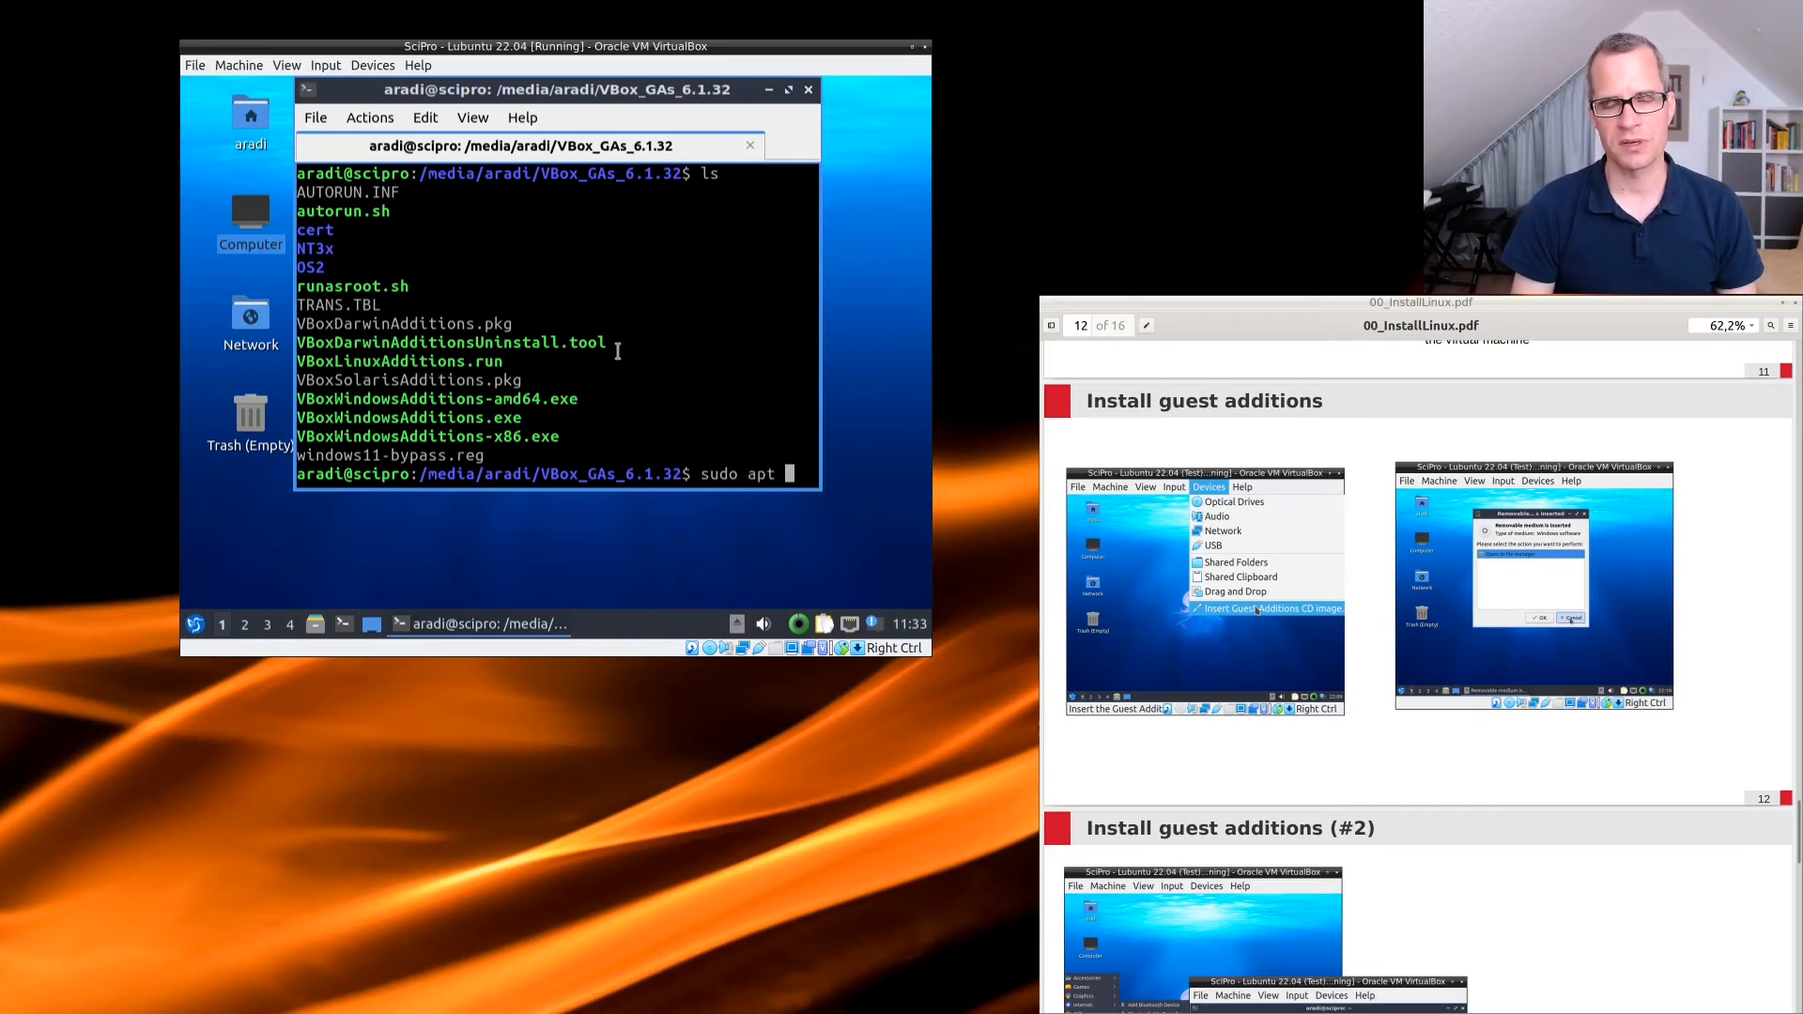
{"action": "type", "text": "update"}
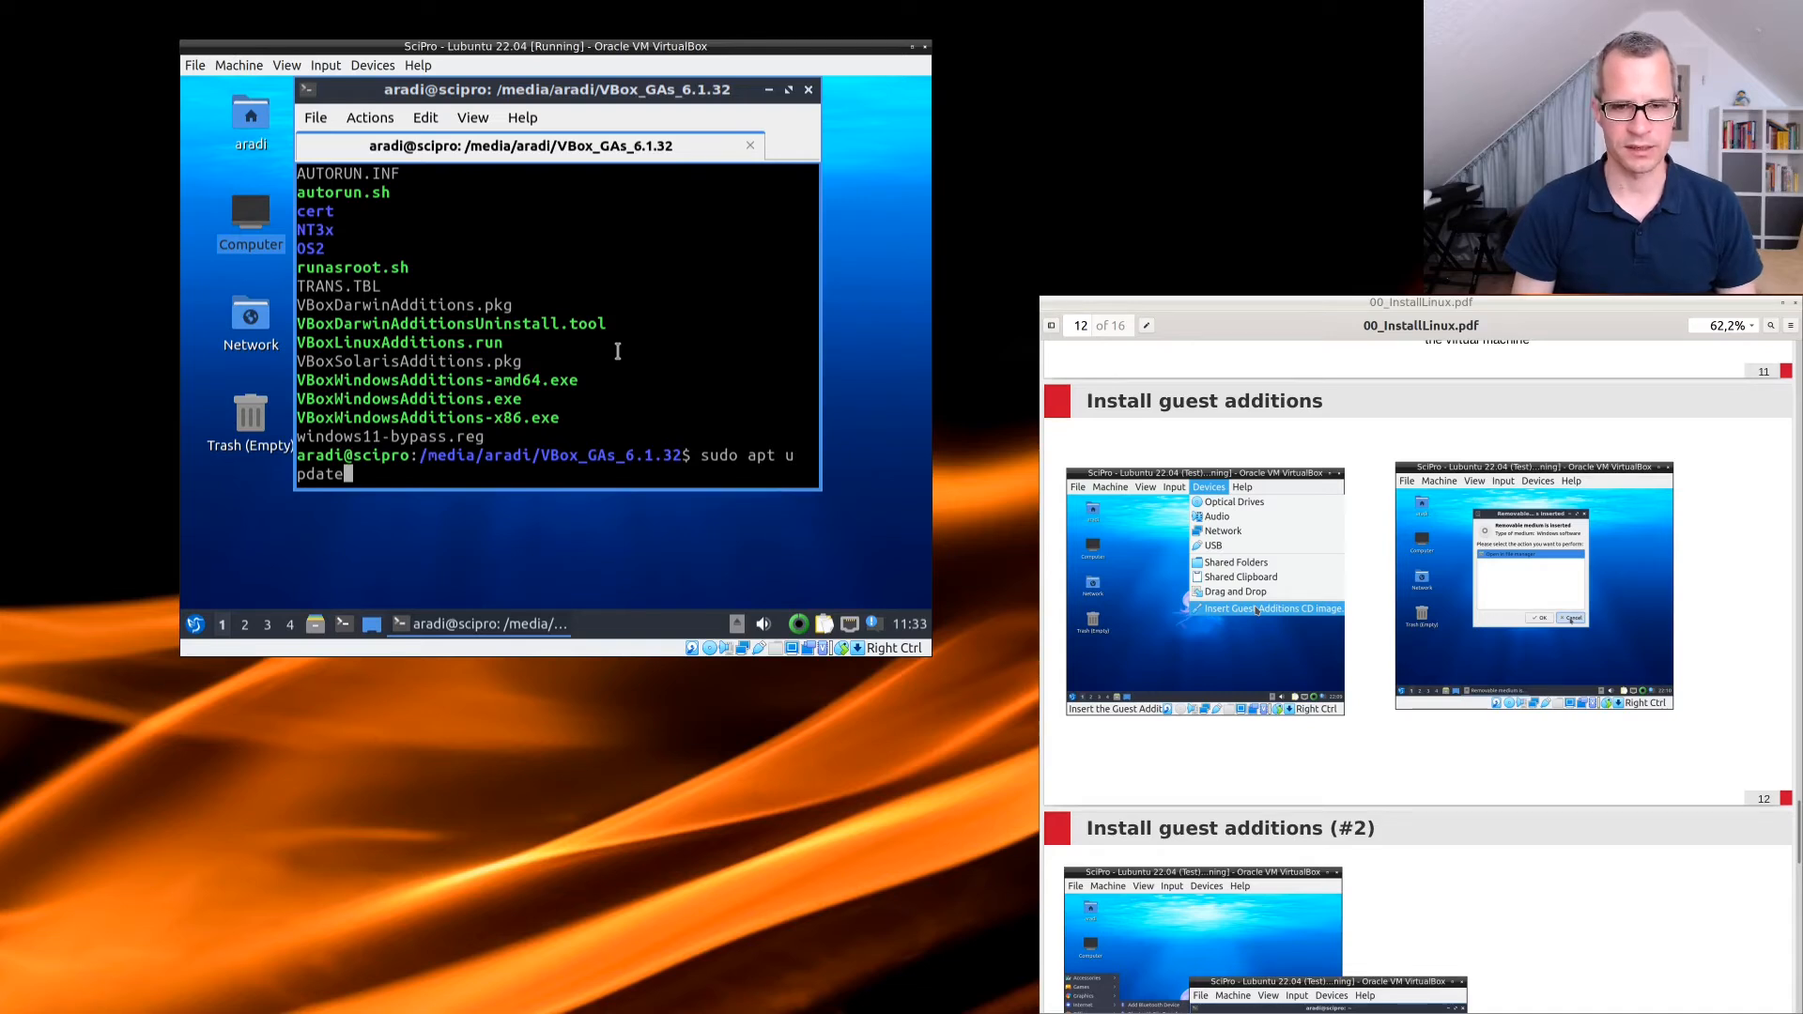
{"action": "key", "text": "Return"}
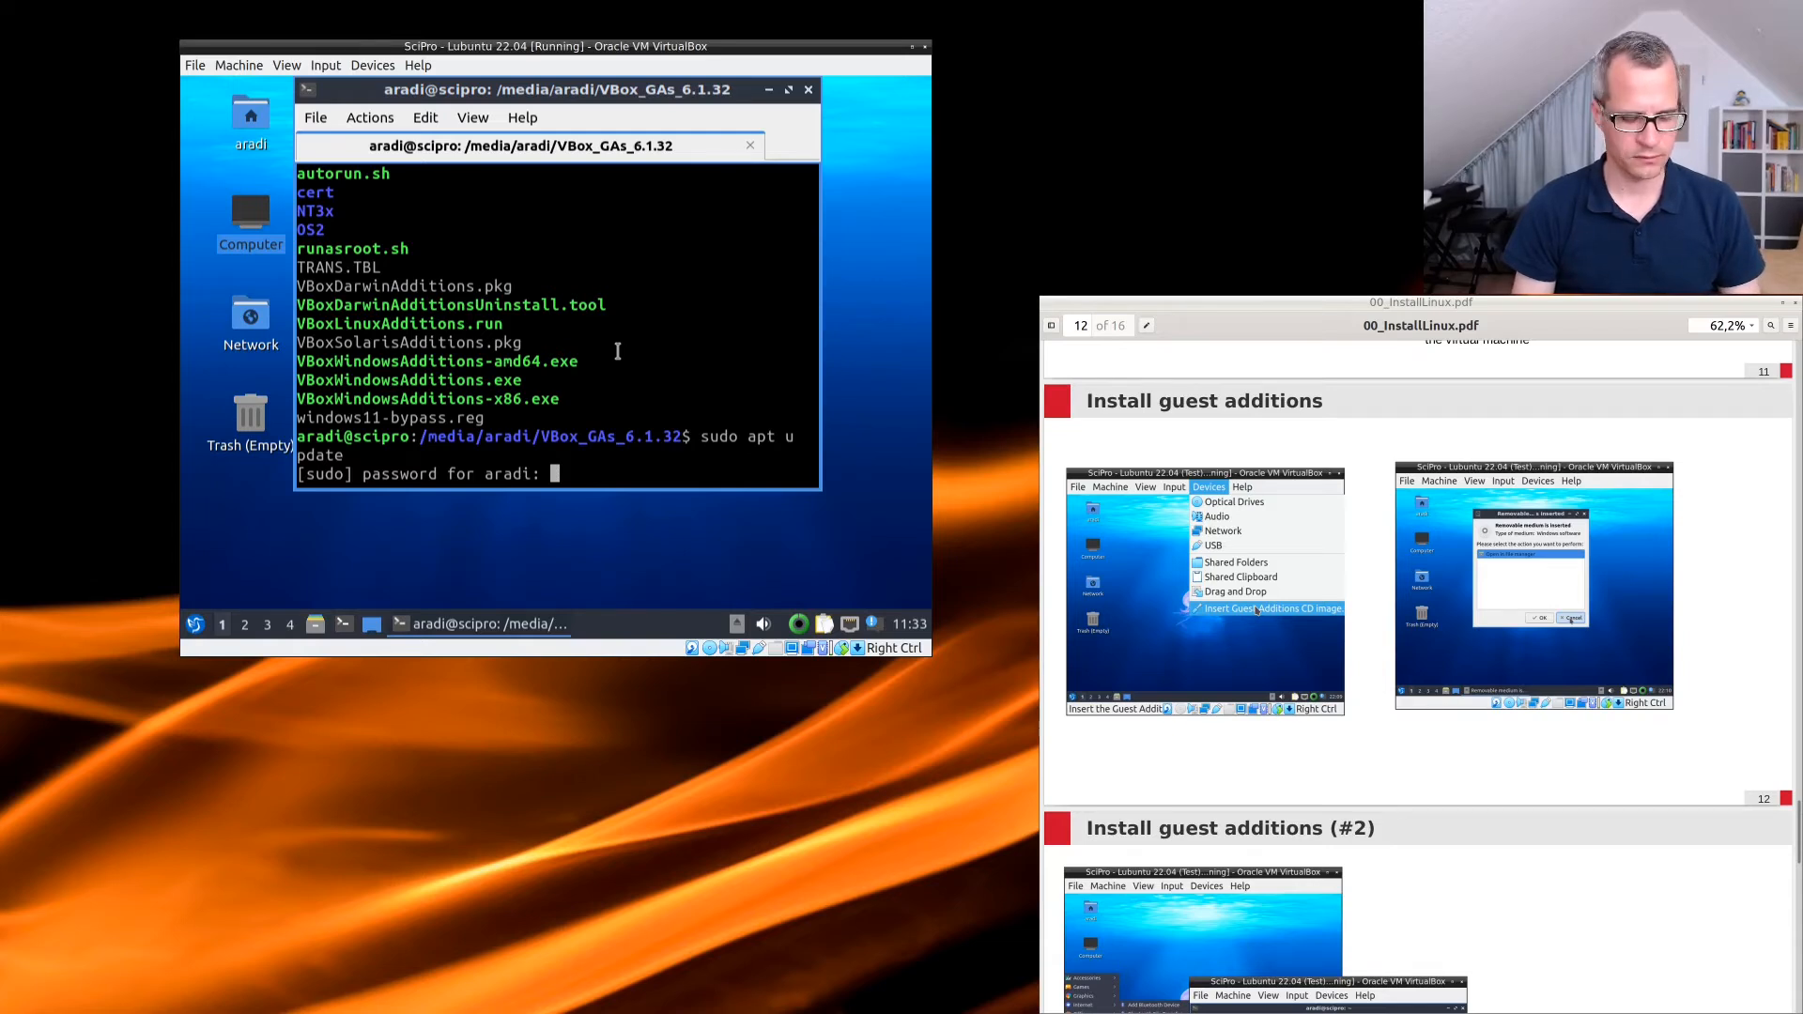
{"action": "key", "text": "Return"}
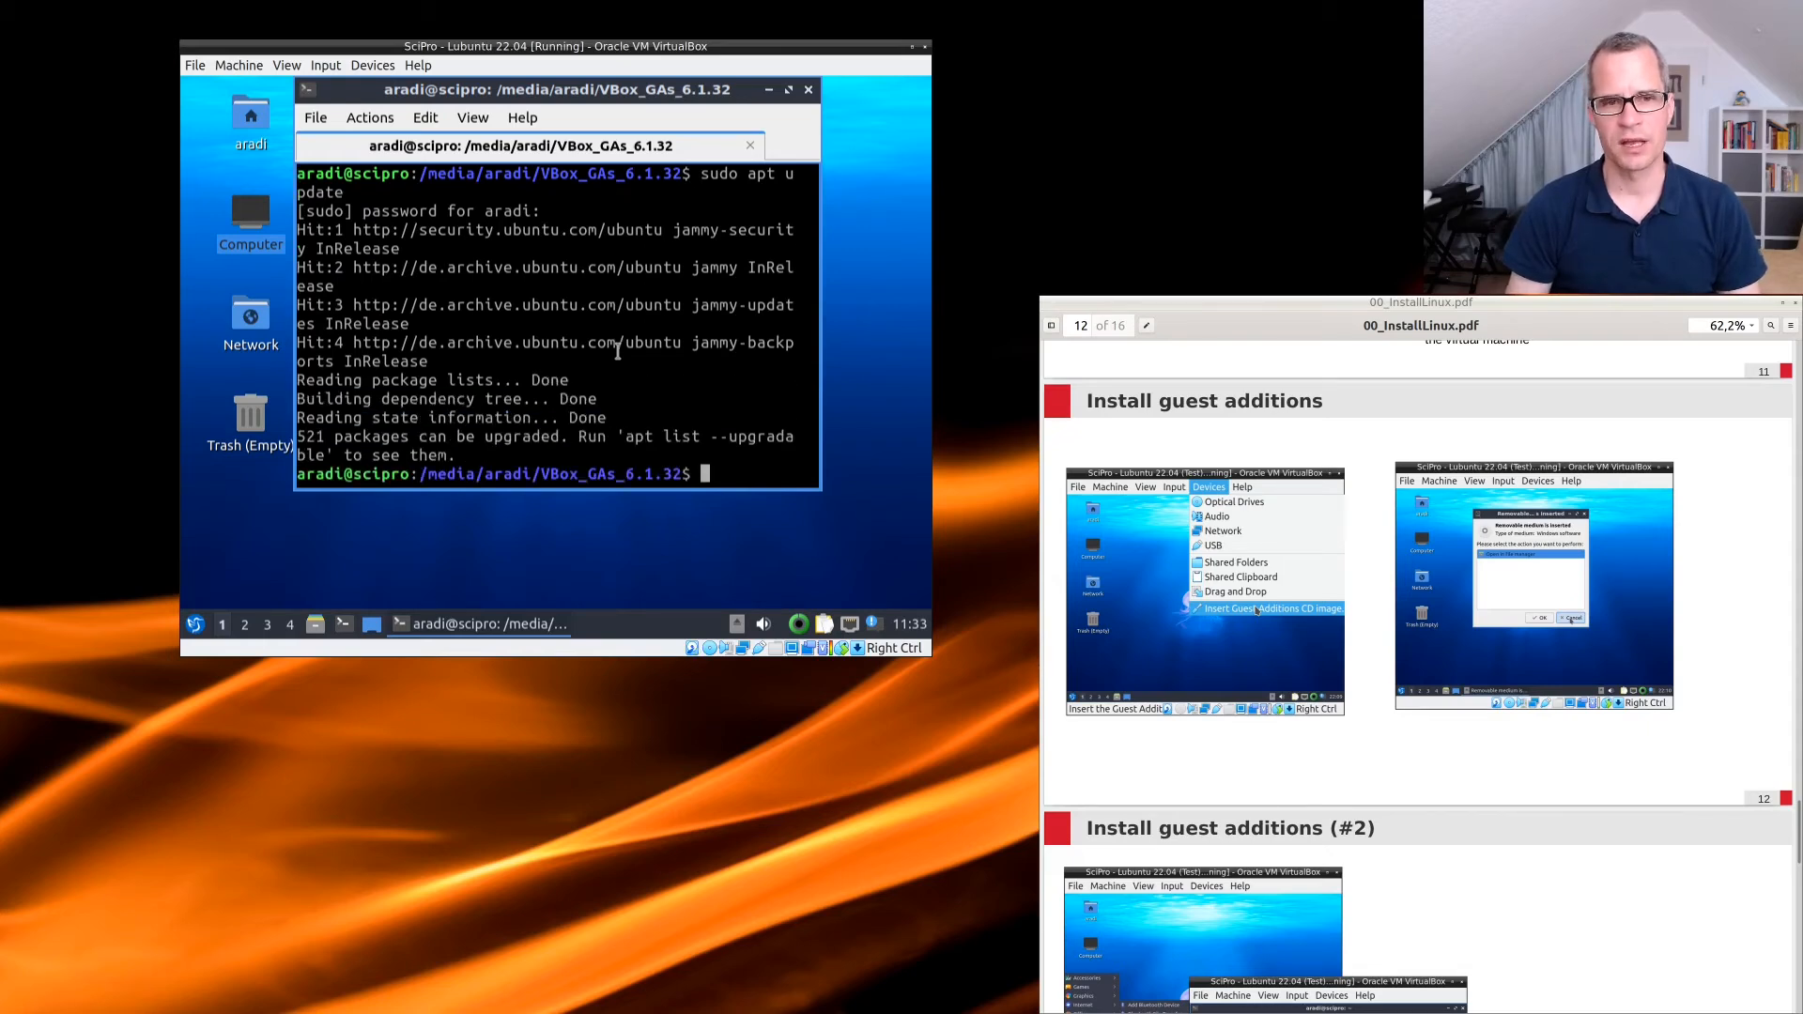
Install the make, perl and gcc packages with sudo apt install make perl gcc and accept the installation.
{"action": "key", "text": "Up"}
{"action": "key", "text": "BackSpace"}
{"action": "key", "text": "BackSpace"}
{"action": "key", "text": "BackSpace"}
{"action": "key", "text": "BackSpace"}
{"action": "key", "text": "BackSpace"}
{"action": "key", "text": "BackSpace"}
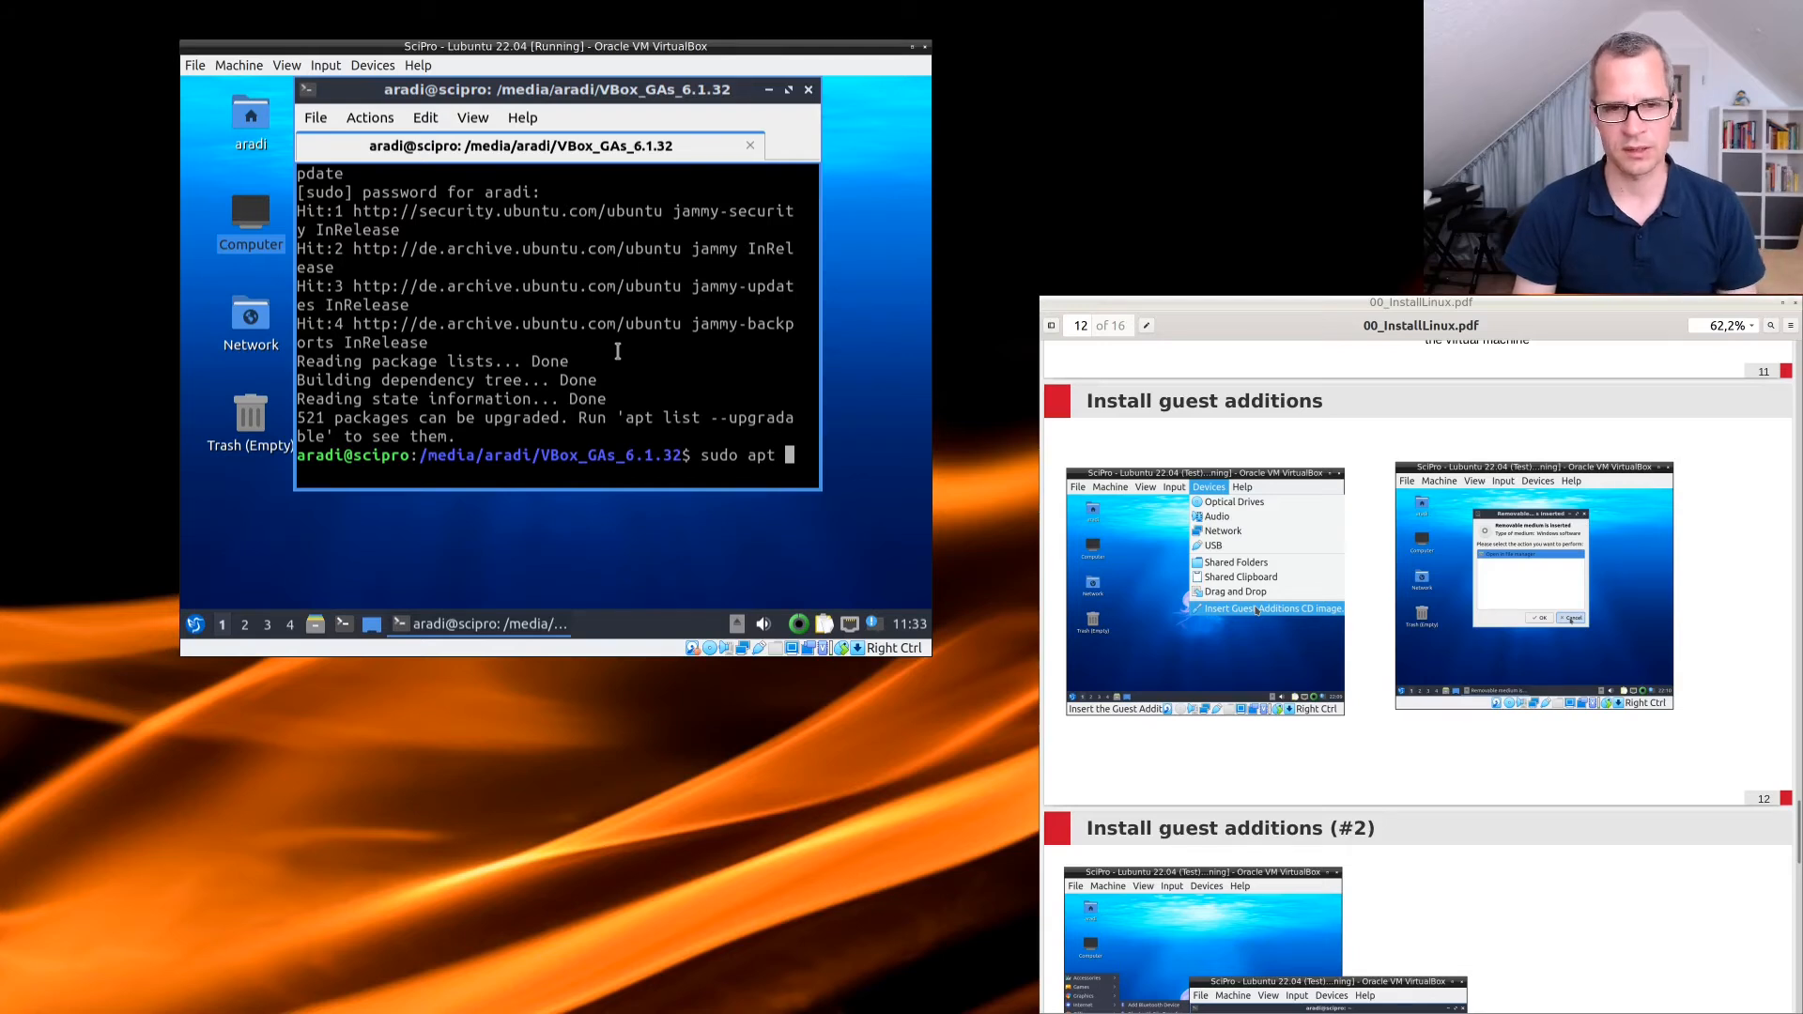
{"action": "type", "text": "inst"}
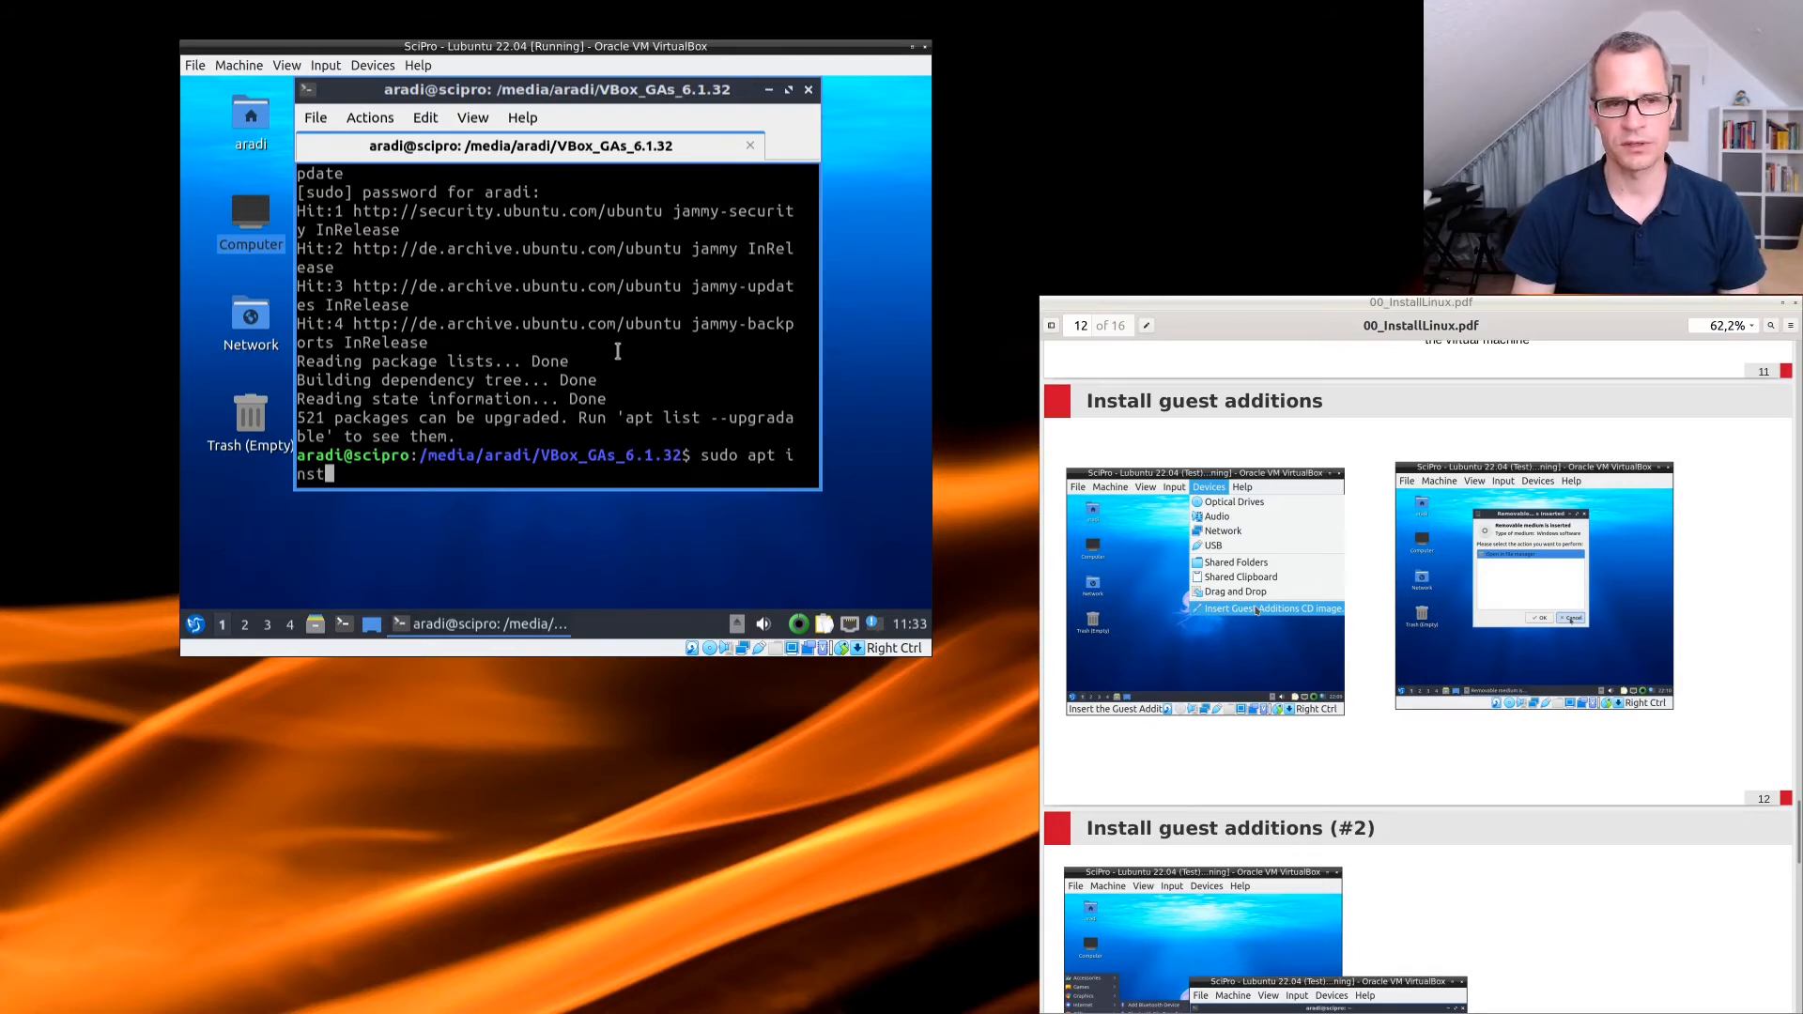
{"action": "type", "text": "all make perl gcc"}
{"action": "key", "text": "Return"}
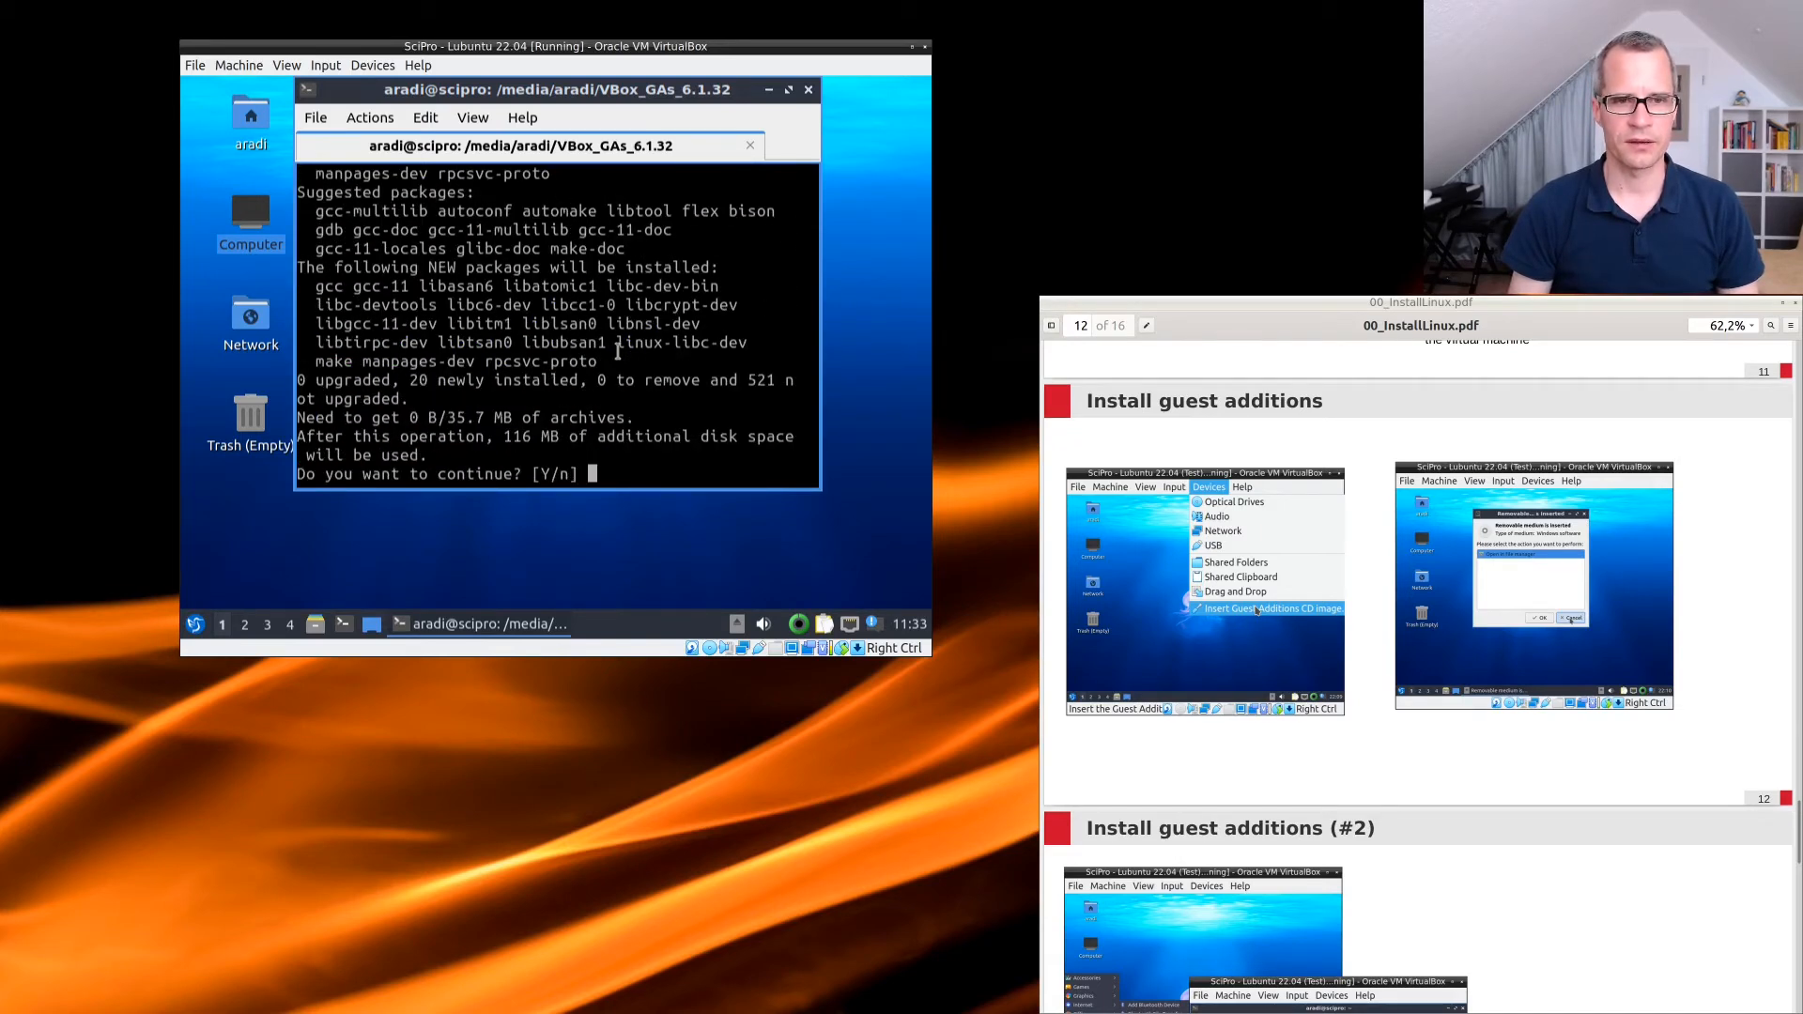
{"action": "key", "text": "Return"}
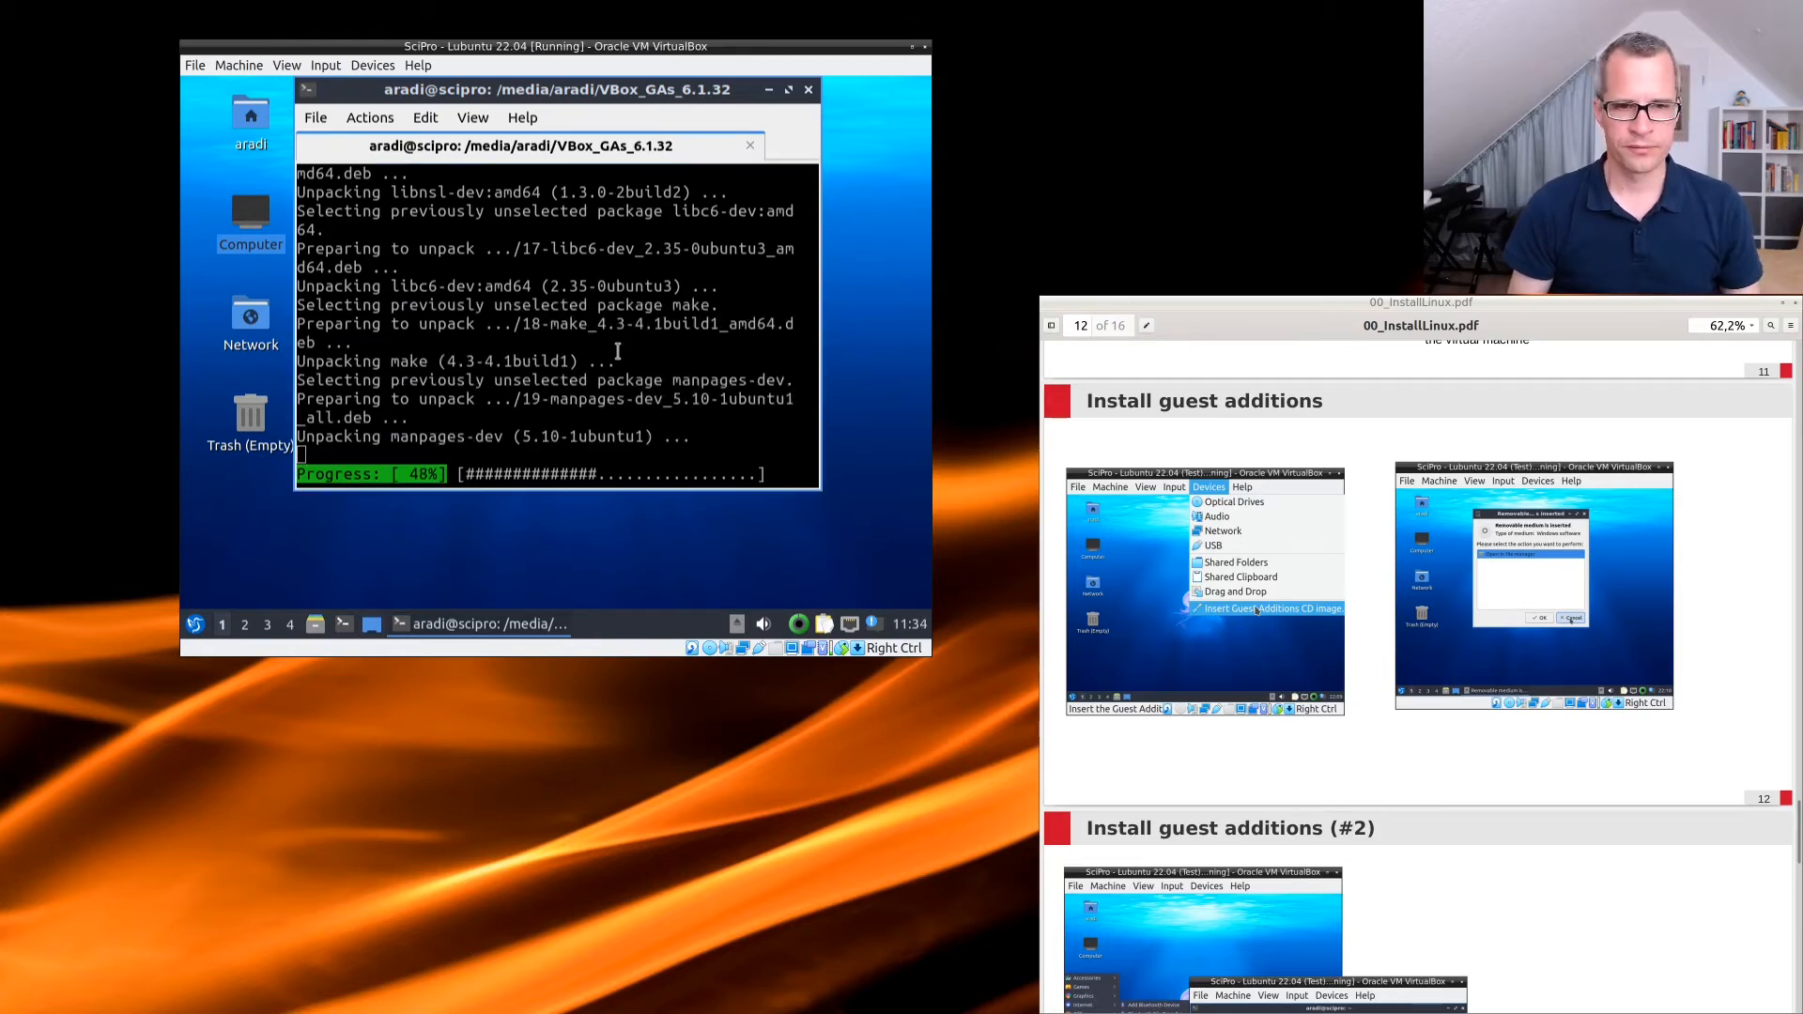
{"action": "key", "text": "super"}
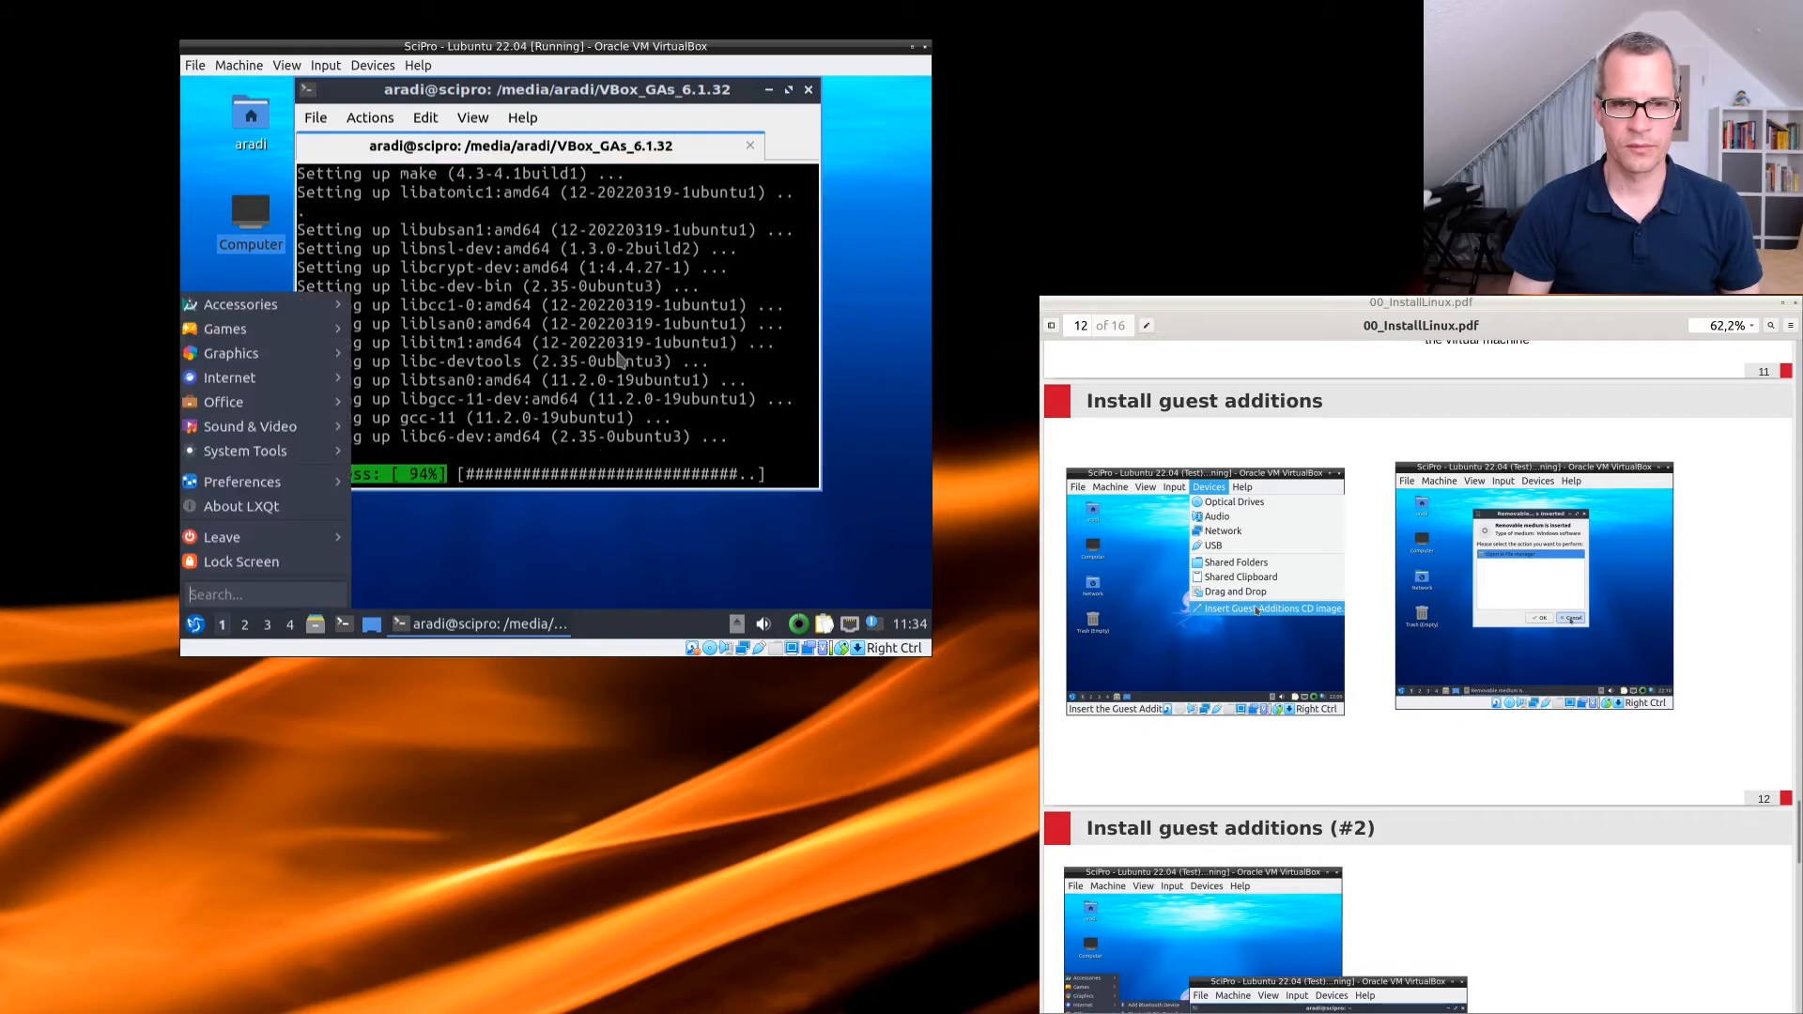
{"action": "key", "text": "Escape"}
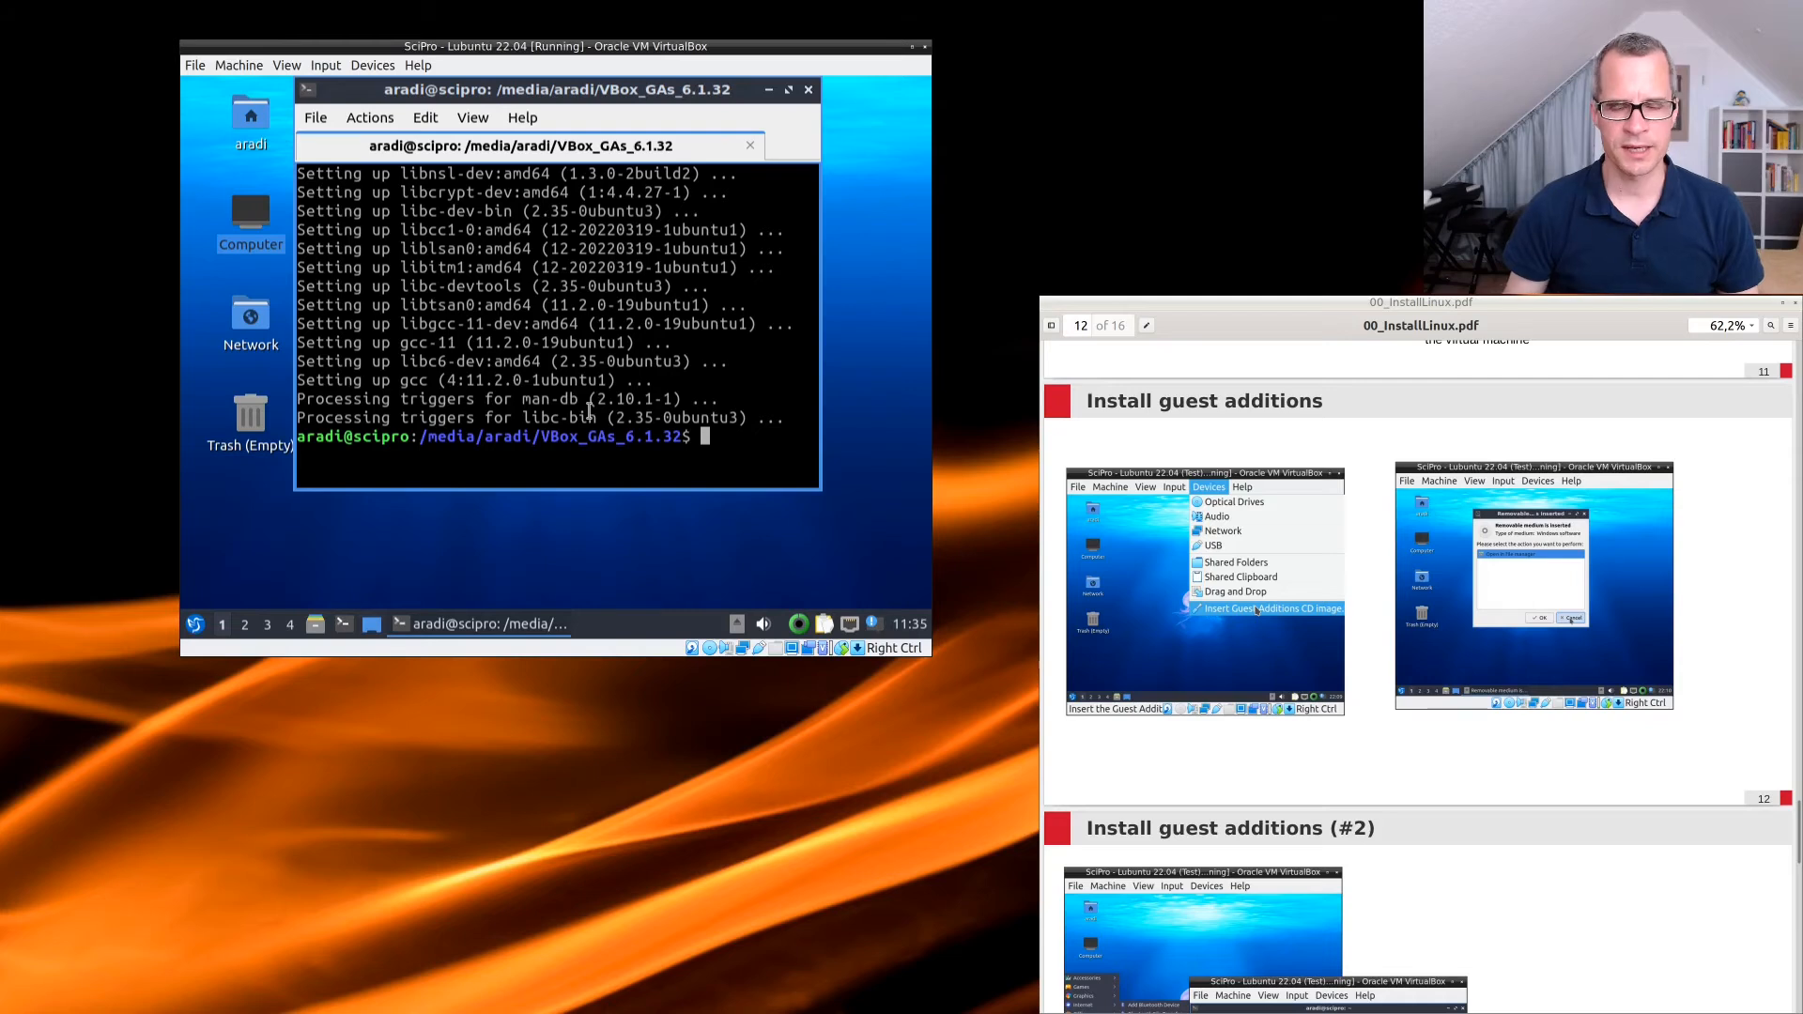
List the Guest Additions files with ls and run the Linux installer with sudo ./VBoxLinuxAdditions.run.
{"action": "type", "text": "ls"}
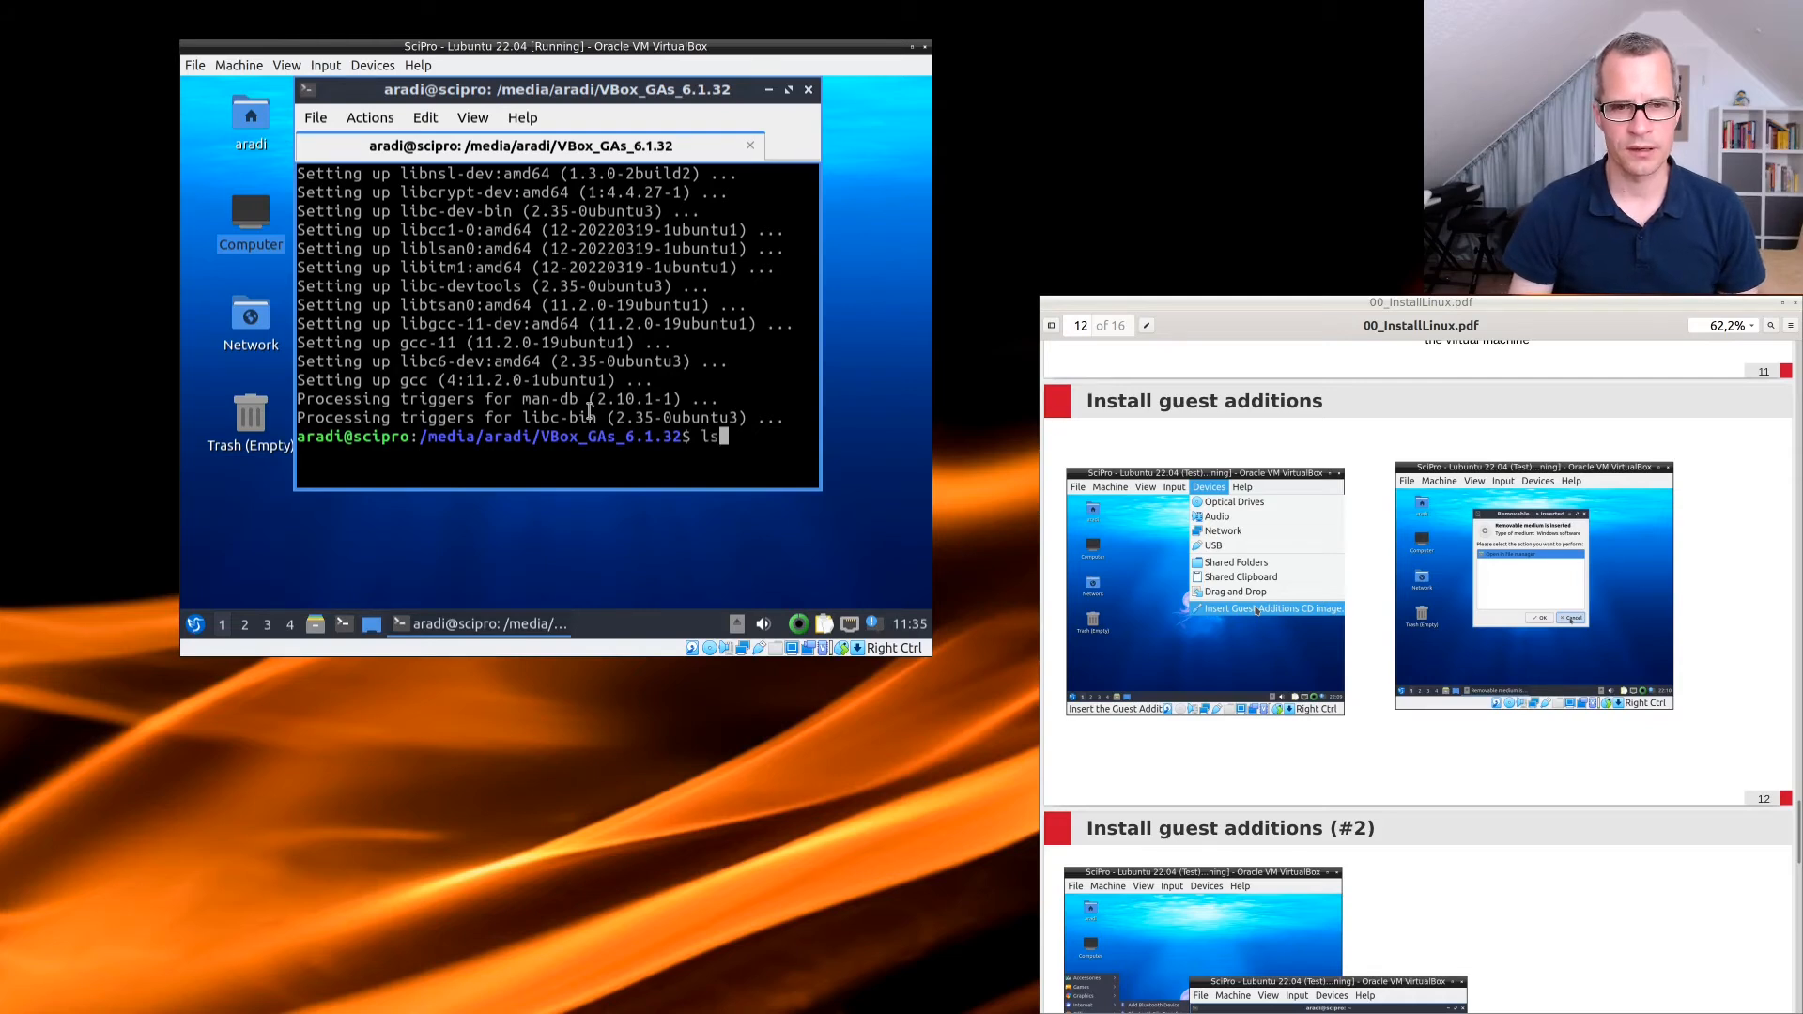
{"action": "key", "text": "Return"}
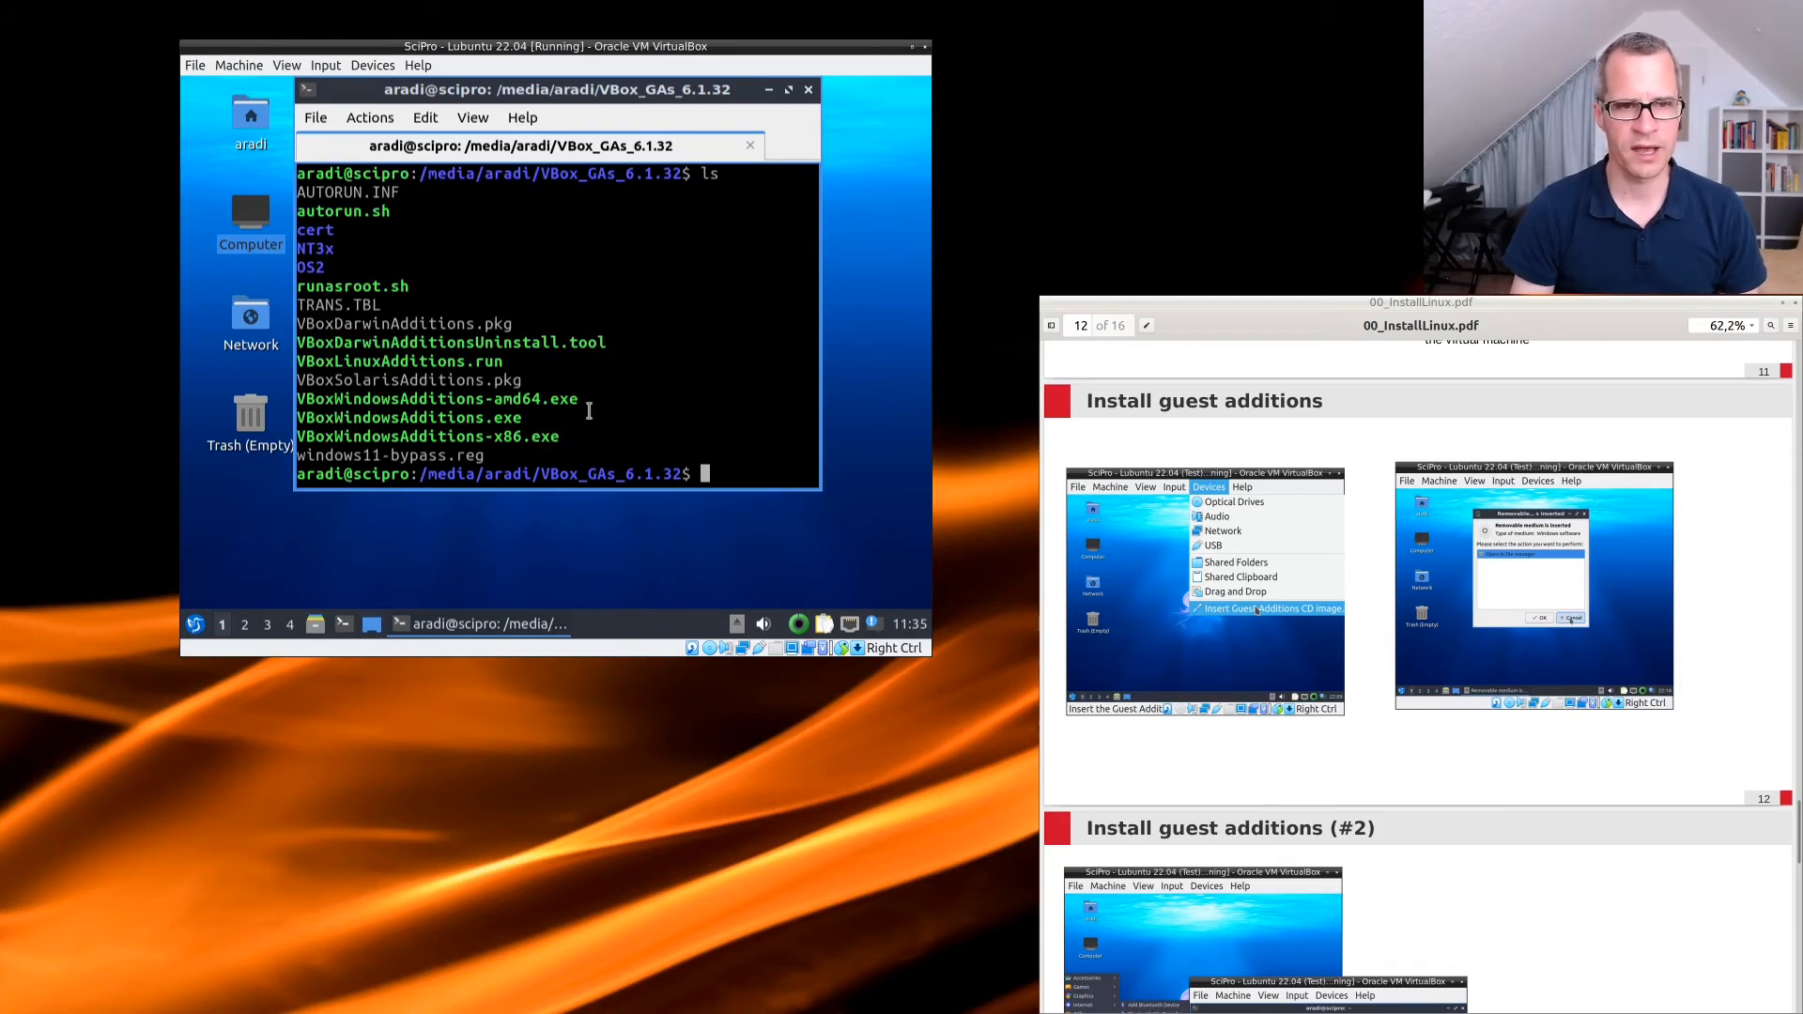
{"action": "triple_click", "coordinate": [512, 363]}
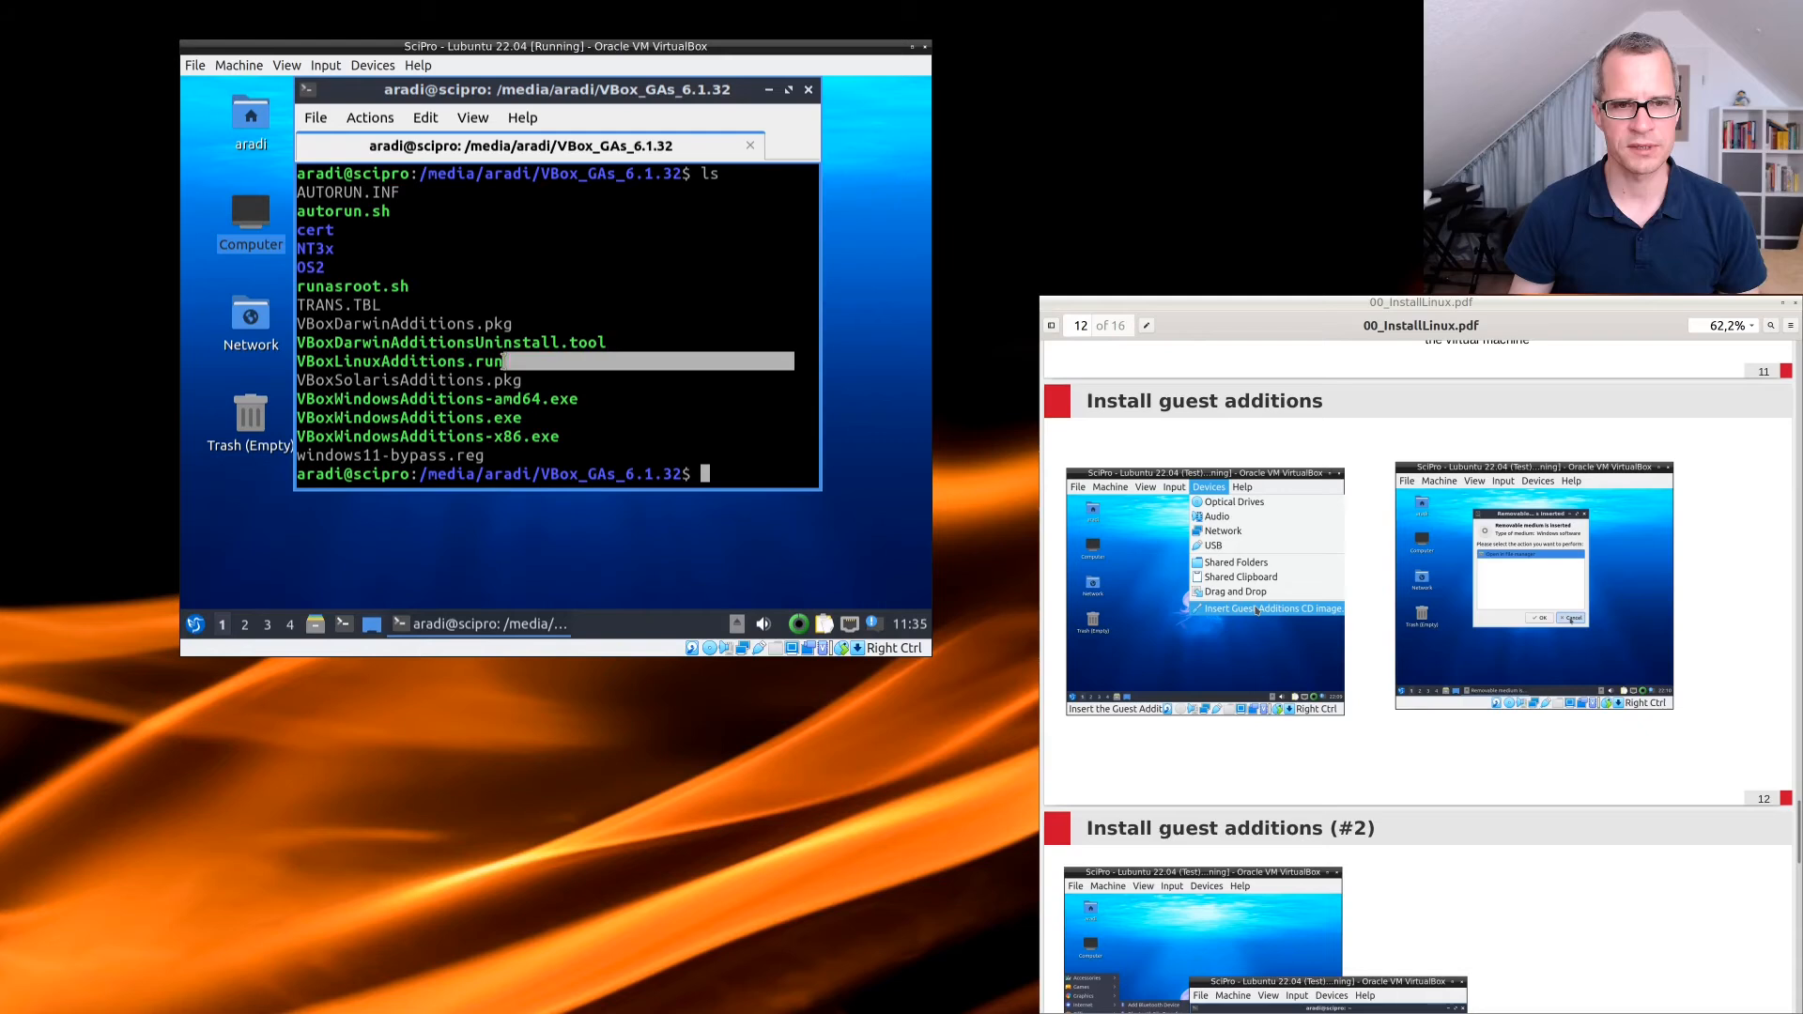
{"action": "type", "text": "sudo ."}
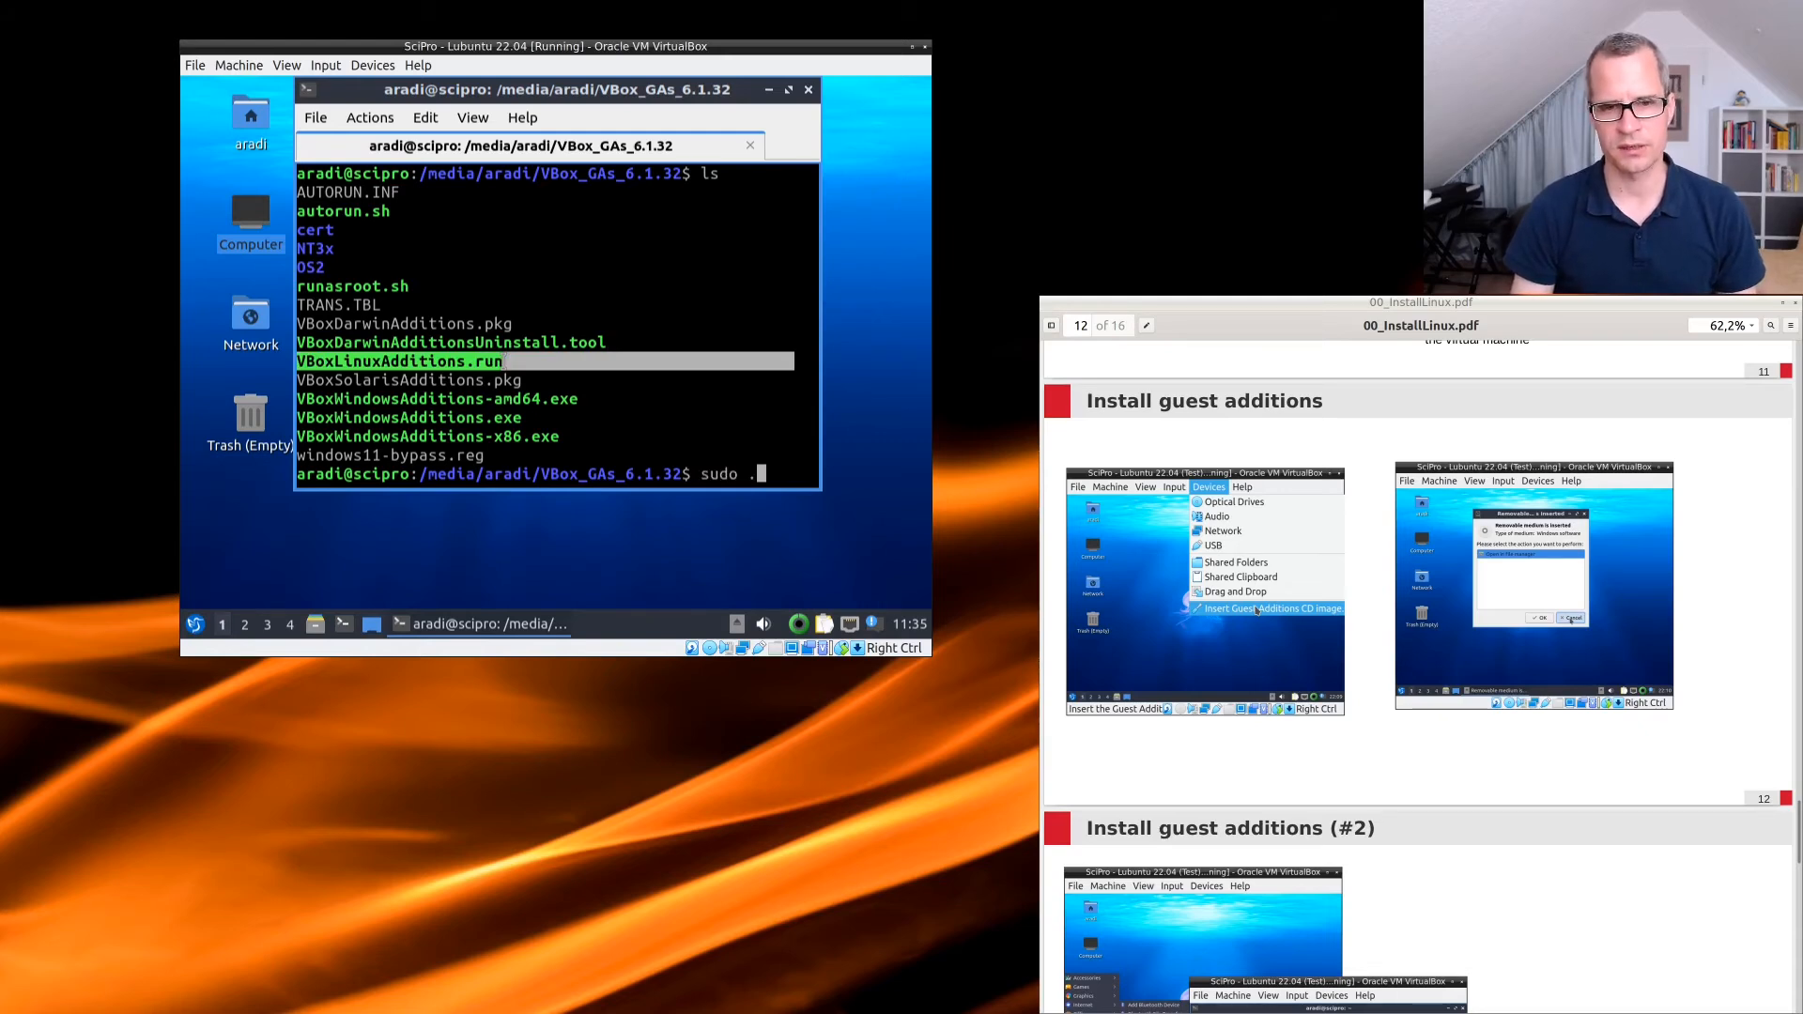
{"action": "type", "text": "/VB"}
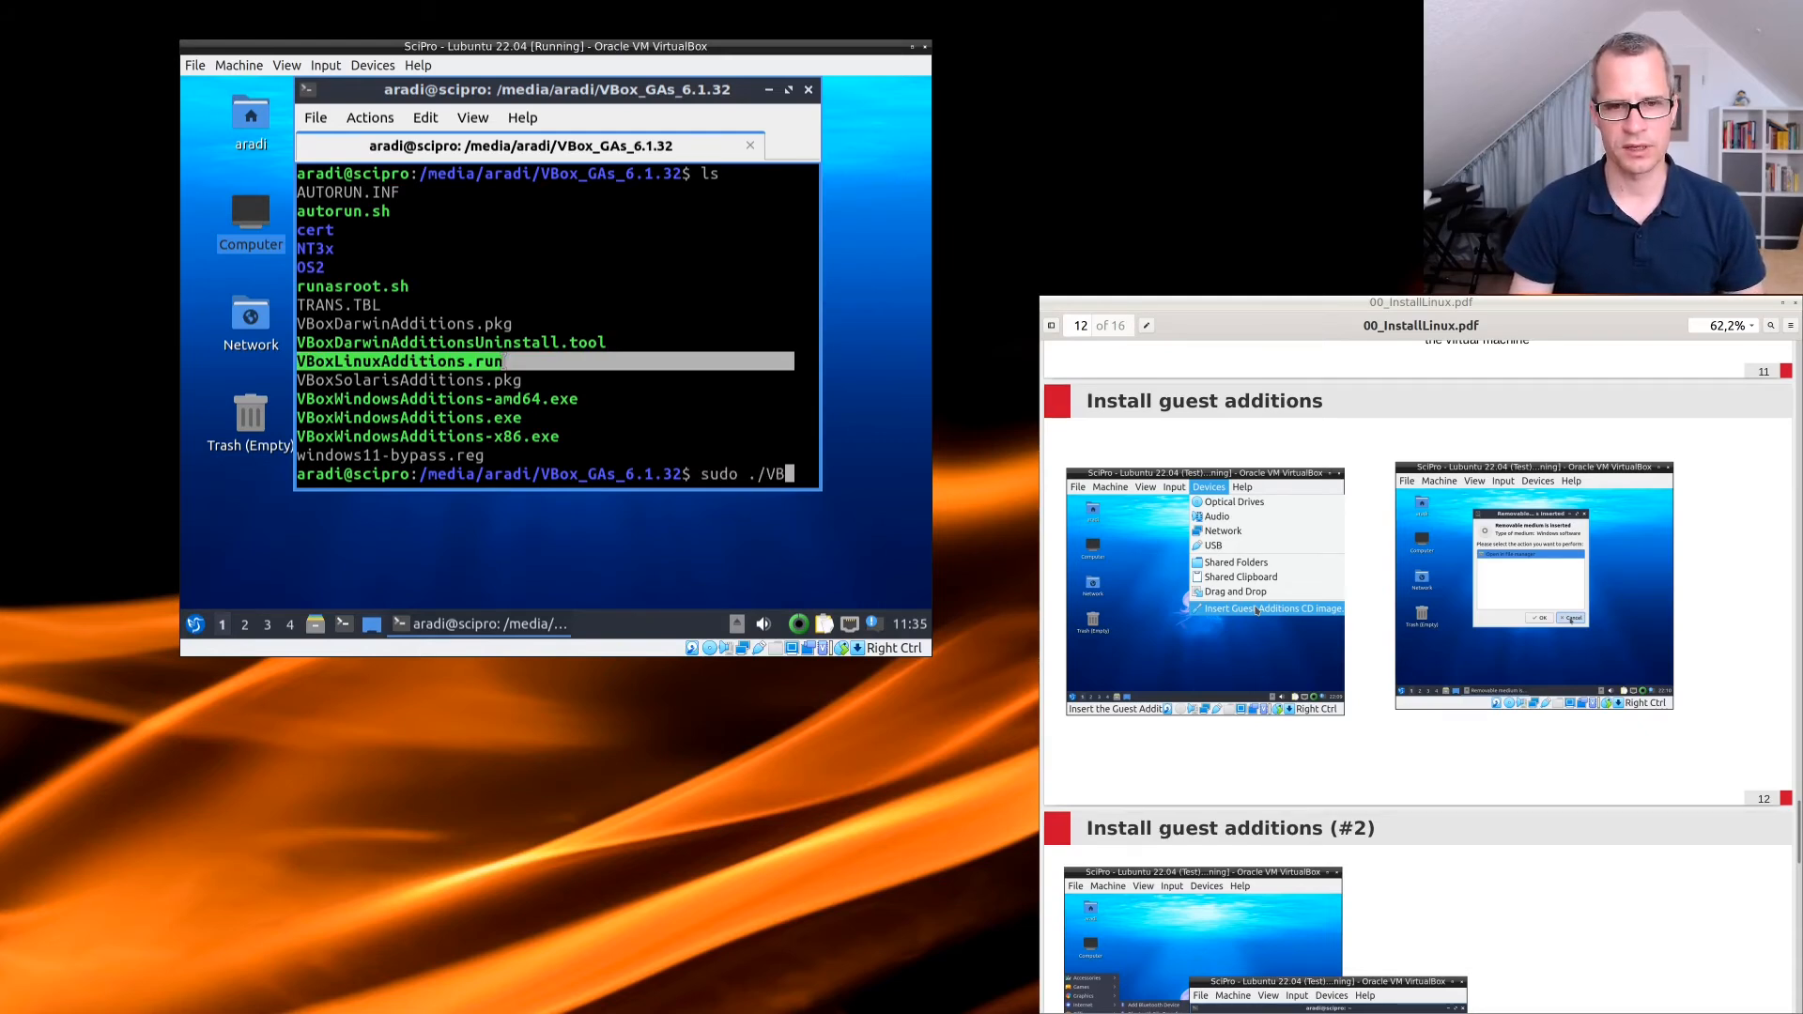
{"action": "type", "text": "oxL"}
{"action": "key", "text": "Tab"}
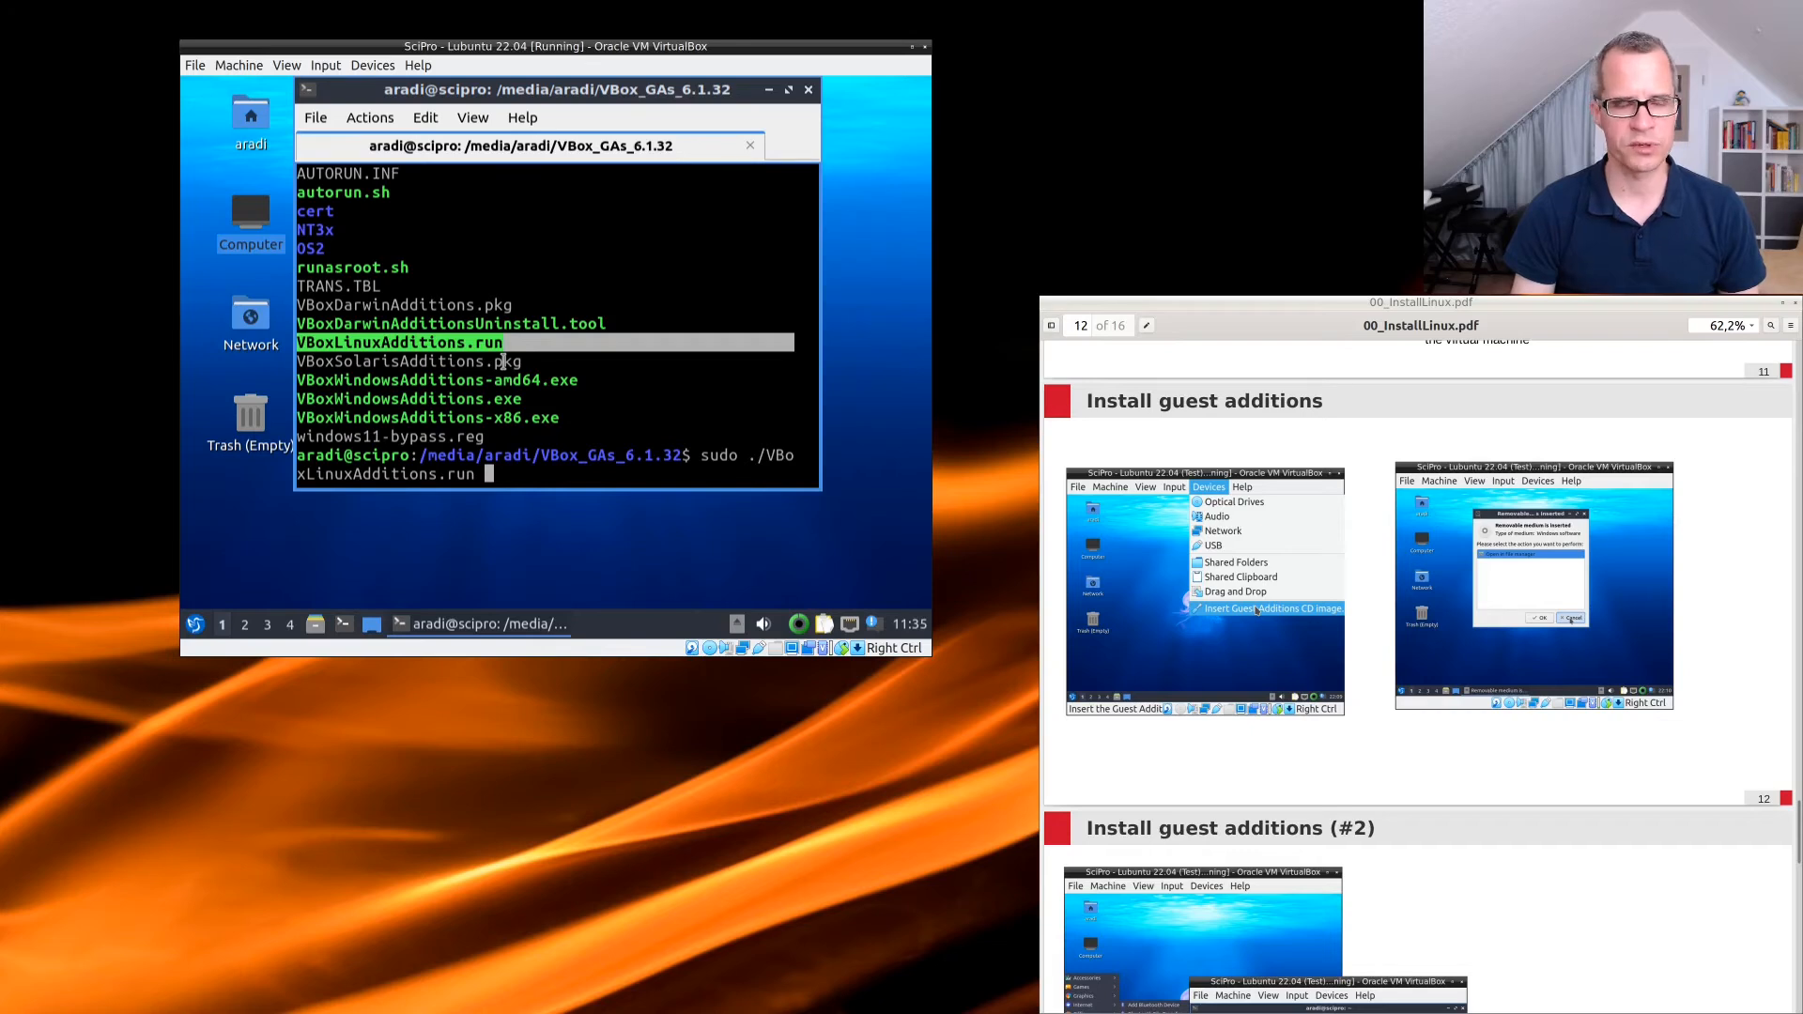
{"action": "key", "text": "Return"}
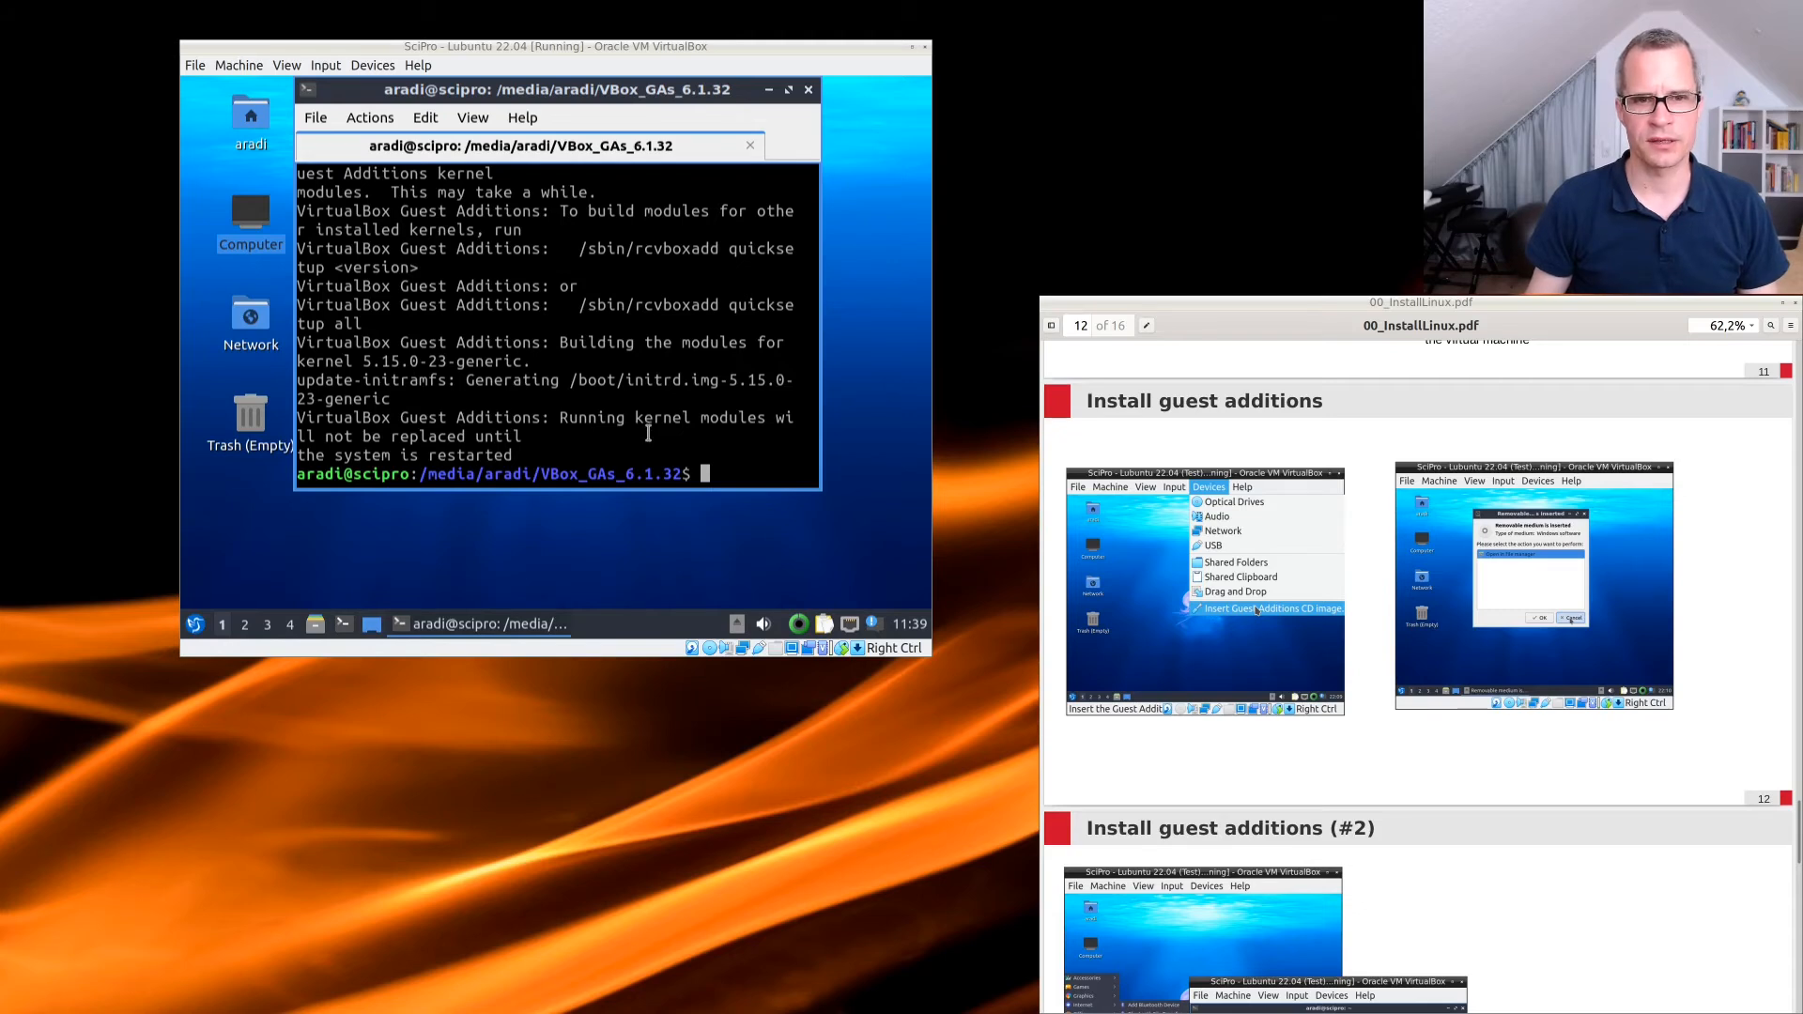
Exit the terminal, setting its exit confirmation to not ask again.
{"action": "left_click", "coordinate": [699, 407]}
{"action": "key", "text": "ctrl+d"}
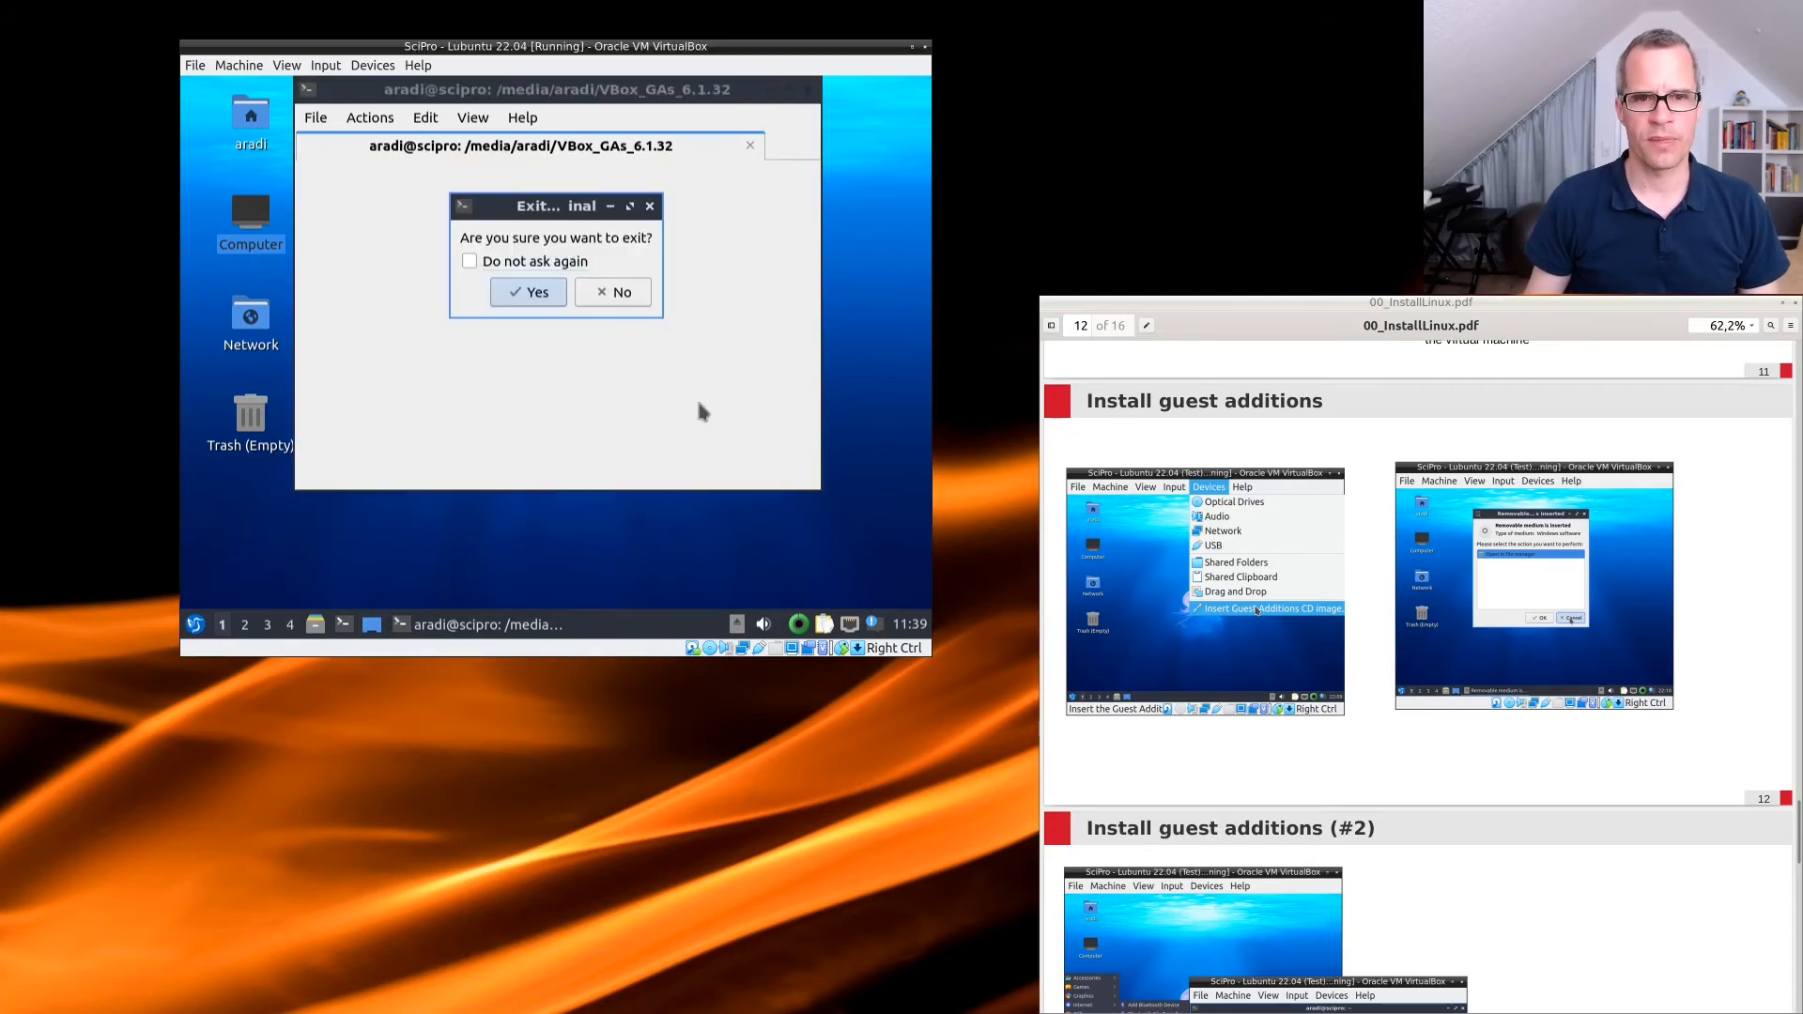
{"action": "left_click", "coordinate": [469, 262]}
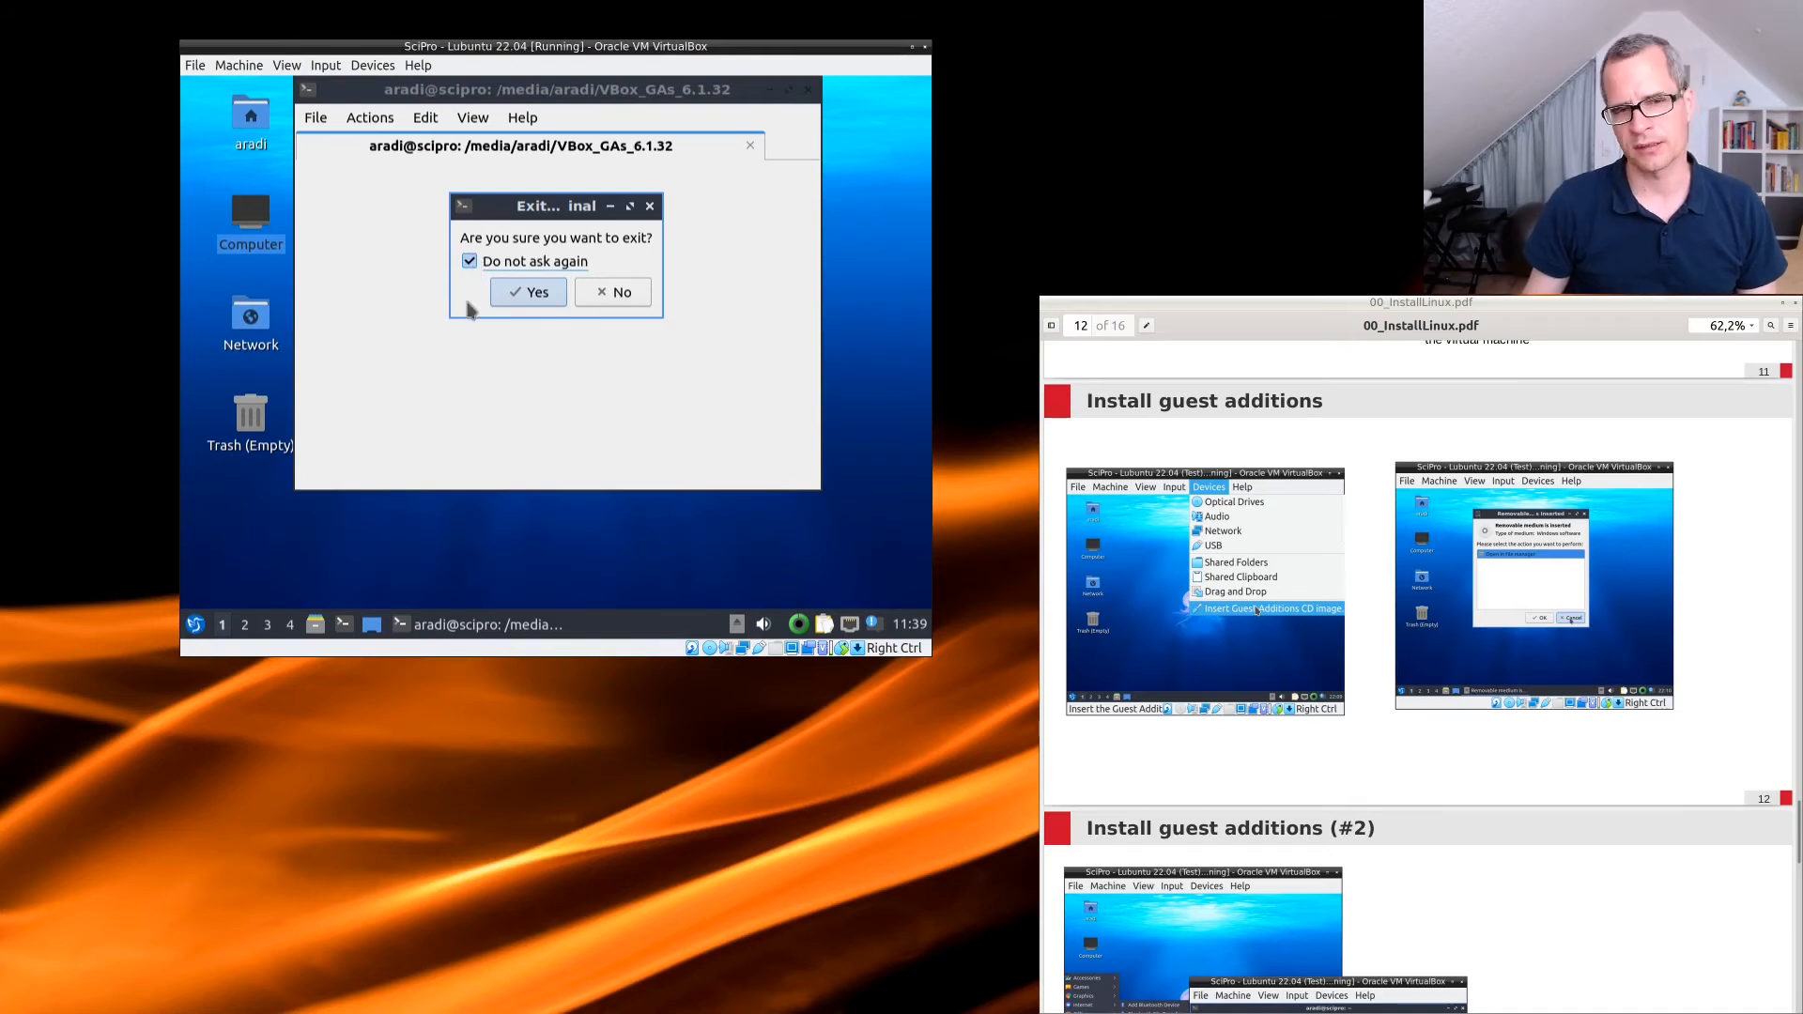
{"action": "left_click", "coordinate": [519, 293]}
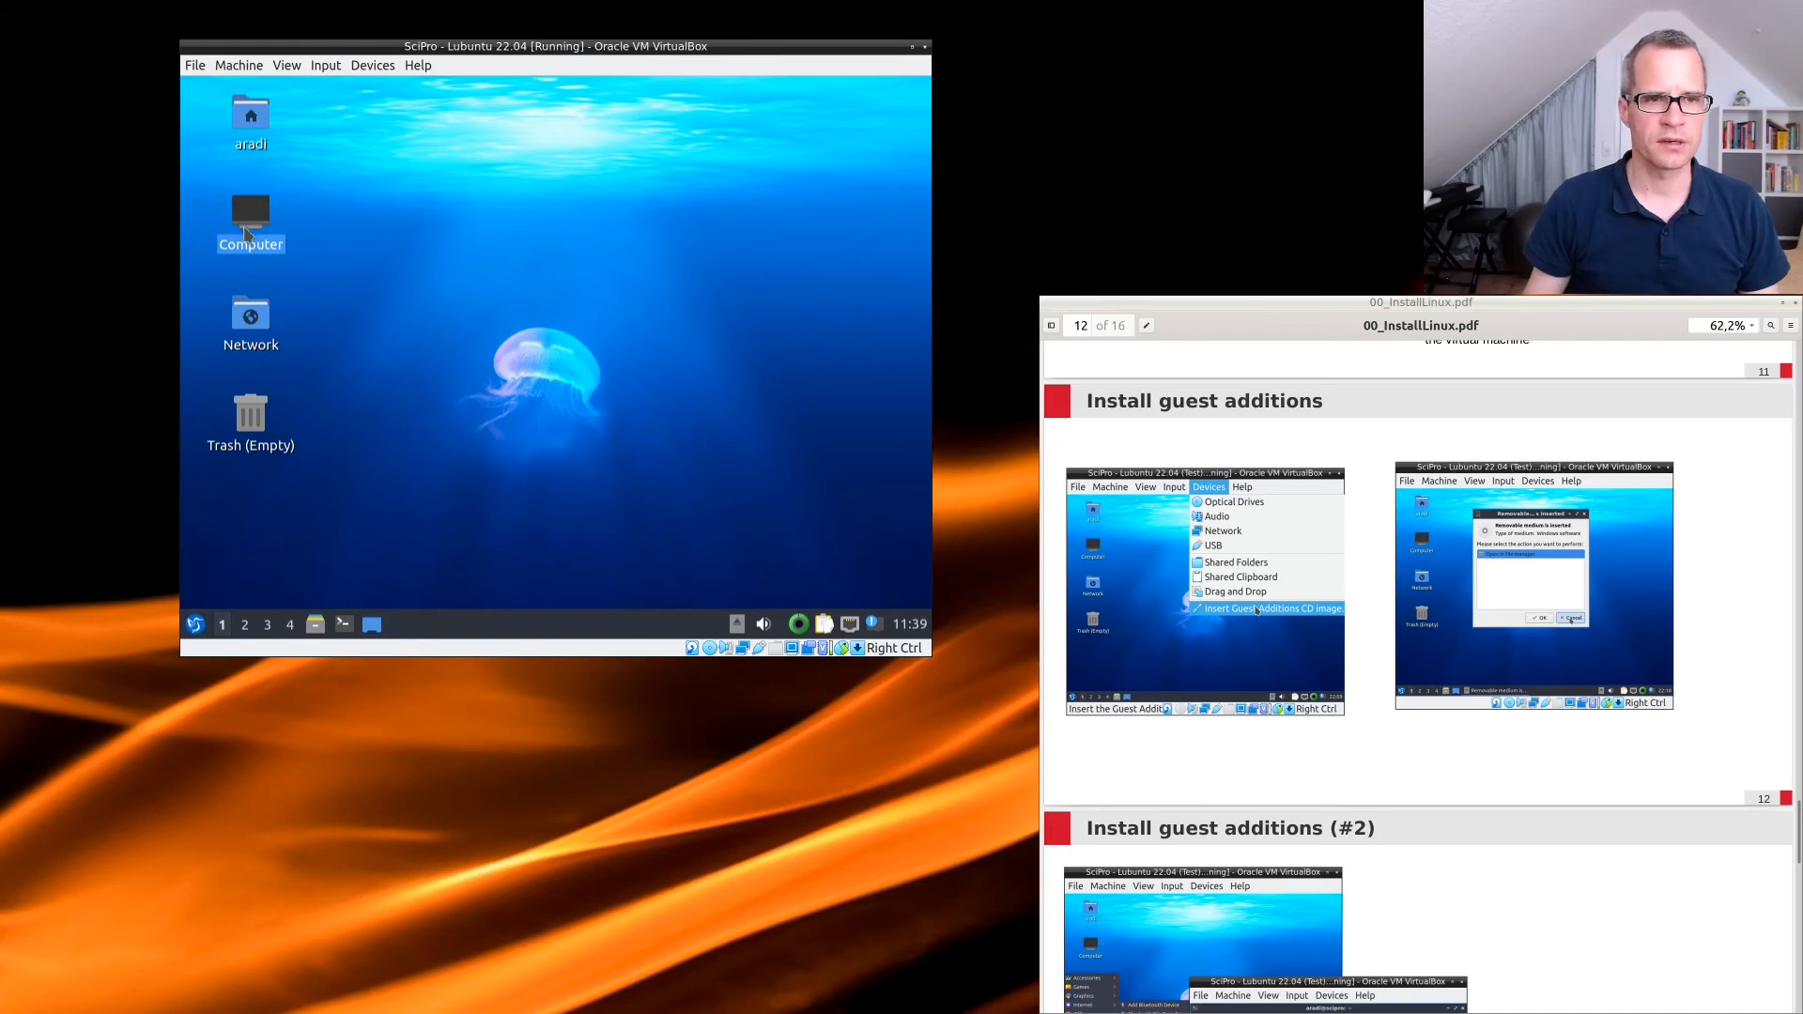
Eject the VBox_GAs_6.1.32 disc from the Computer location in the file manager and close the window.
{"action": "double_click", "coordinate": [249, 225]}
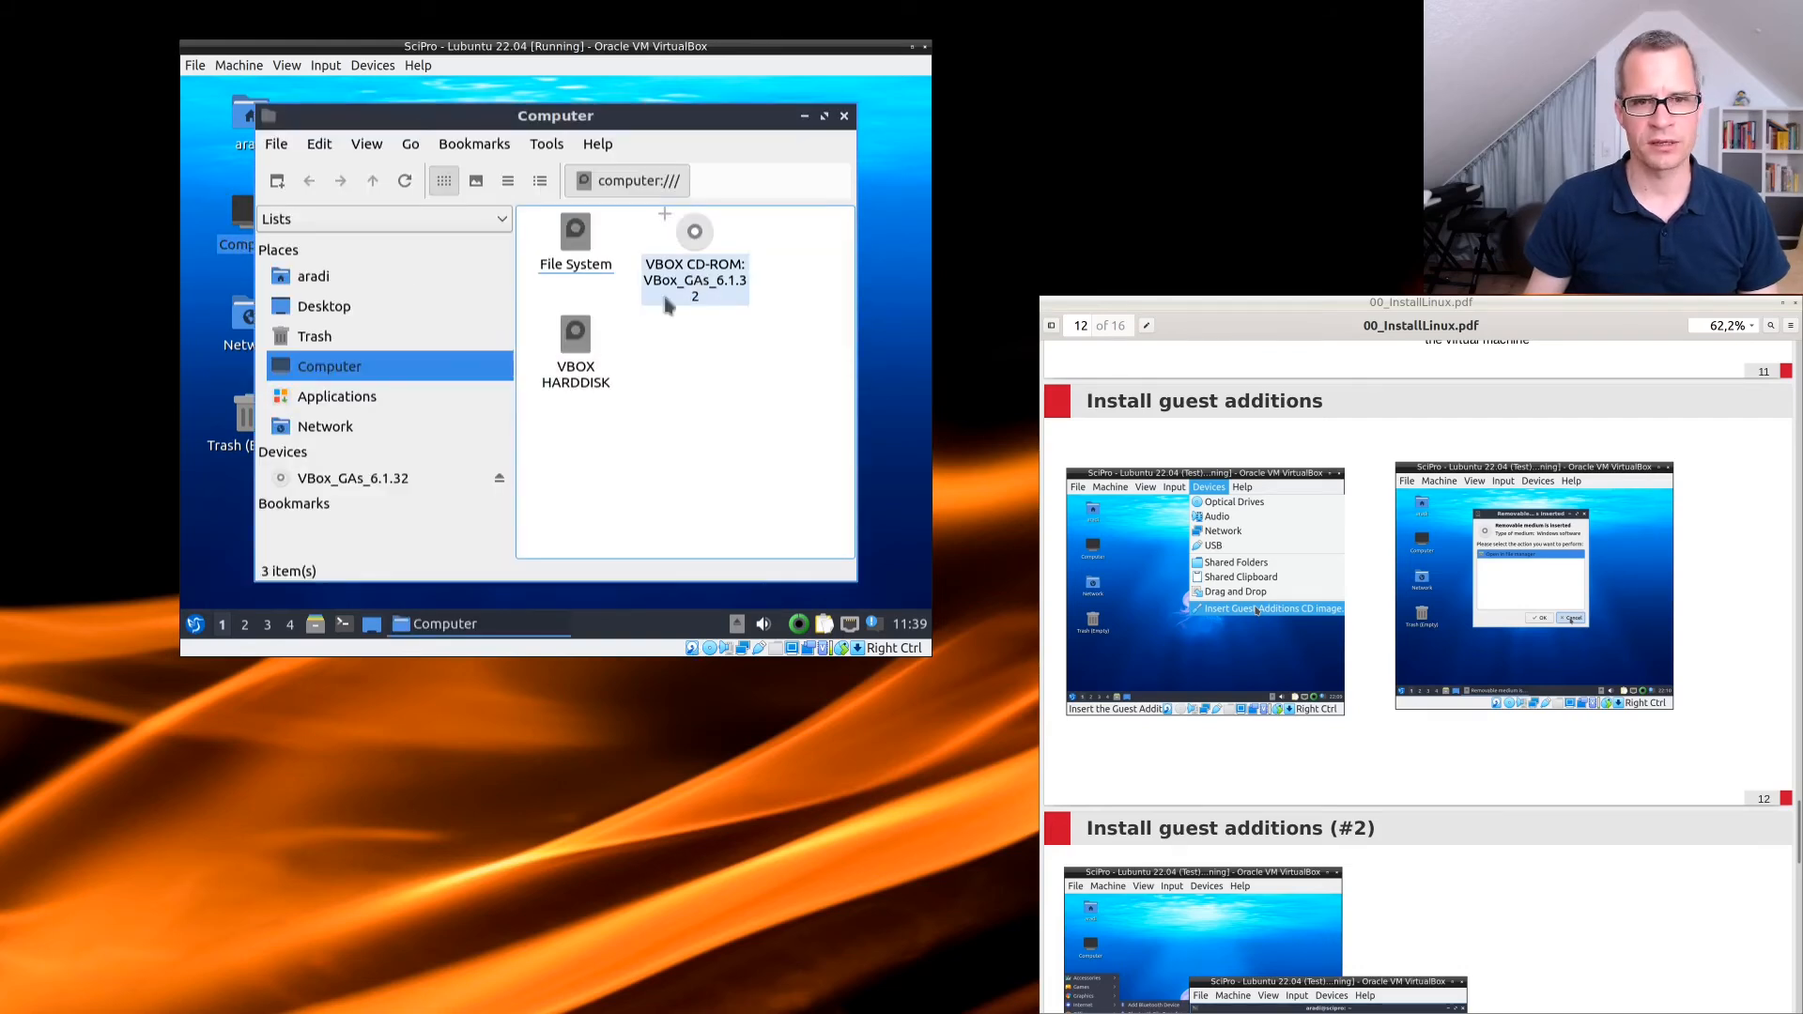
{"action": "left_click", "coordinate": [503, 485]}
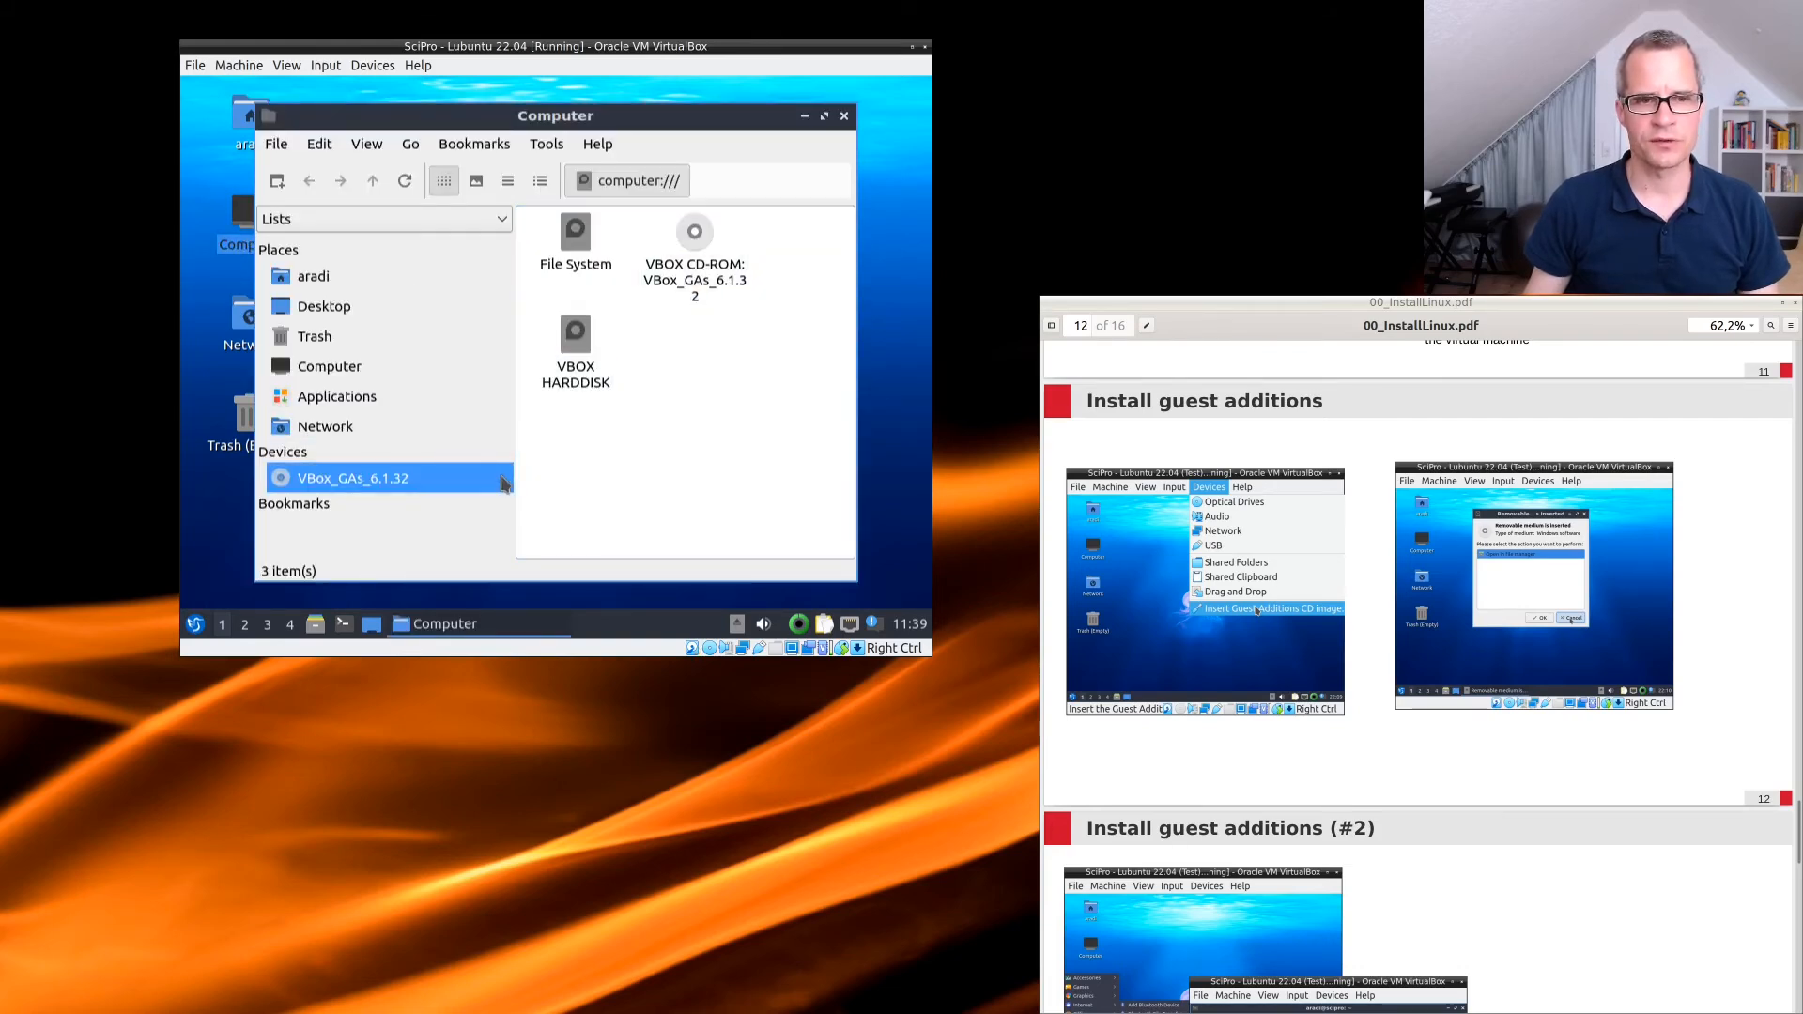
{"action": "left_click", "coordinate": [844, 117]}
Reboot the Lubuntu guest system and confirm the restart.
{"action": "left_click", "coordinate": [194, 624]}
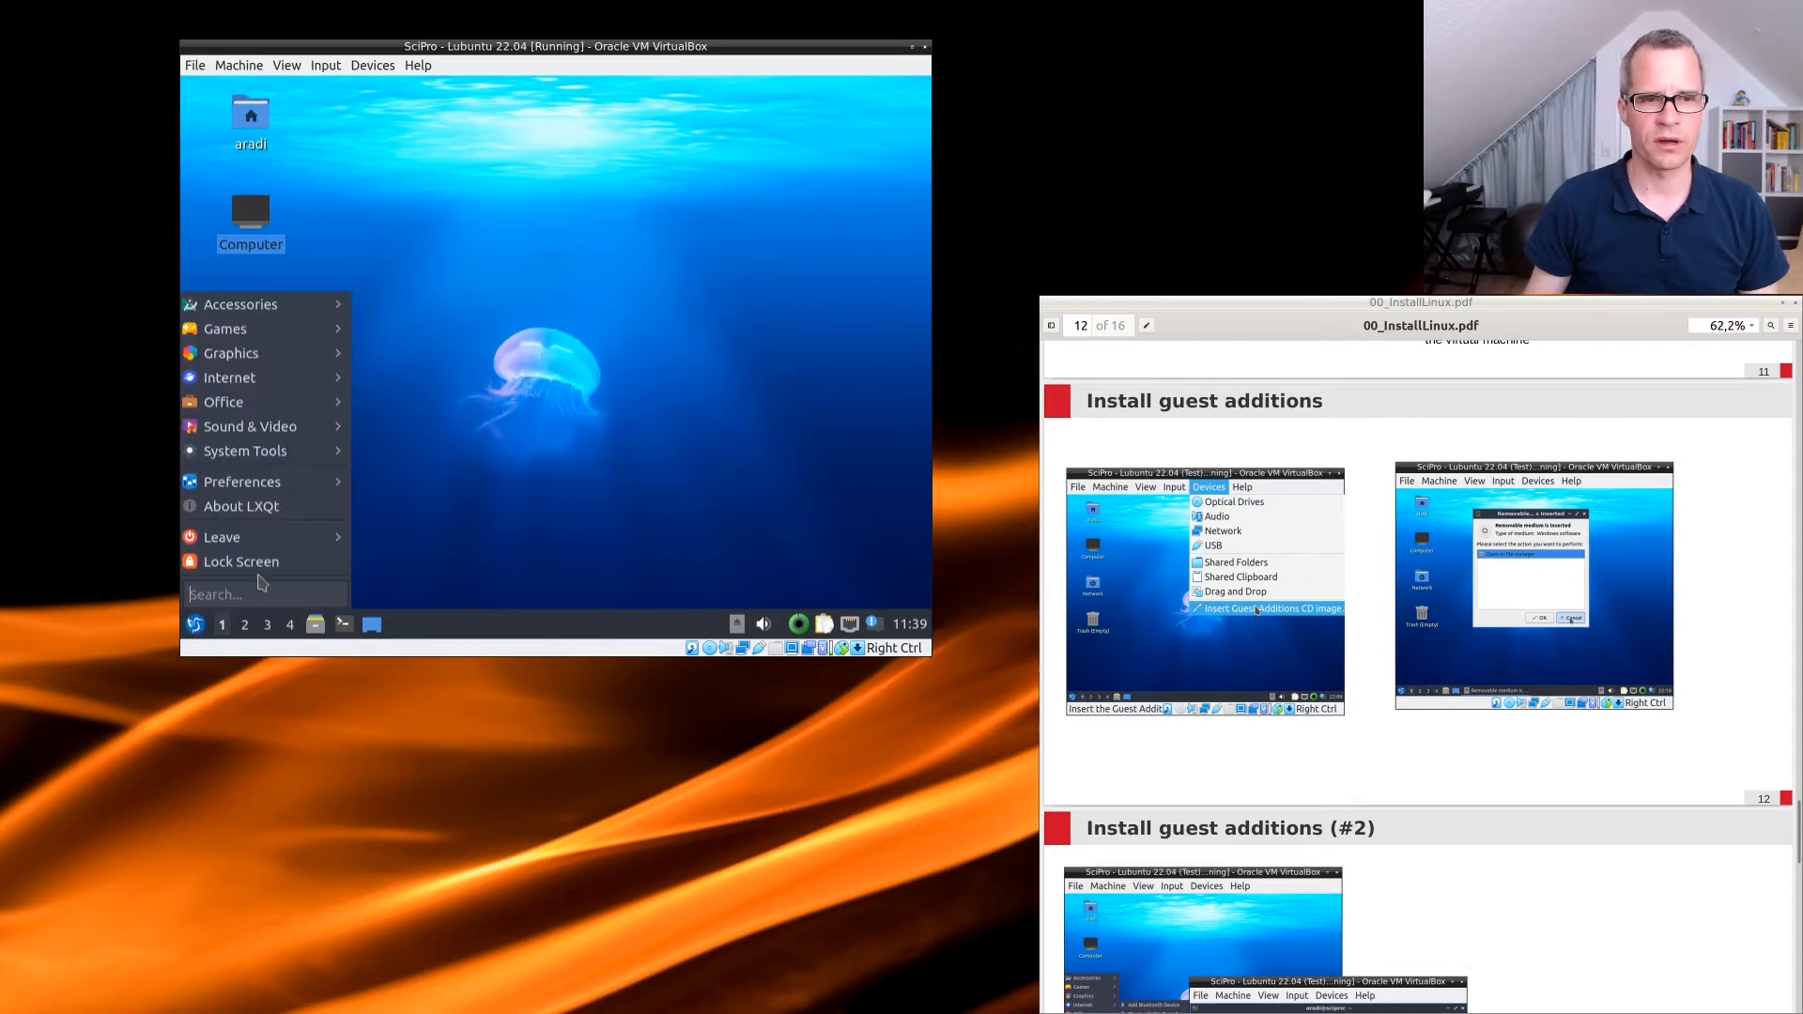
{"action": "mouse_move", "coordinate": [310, 540]}
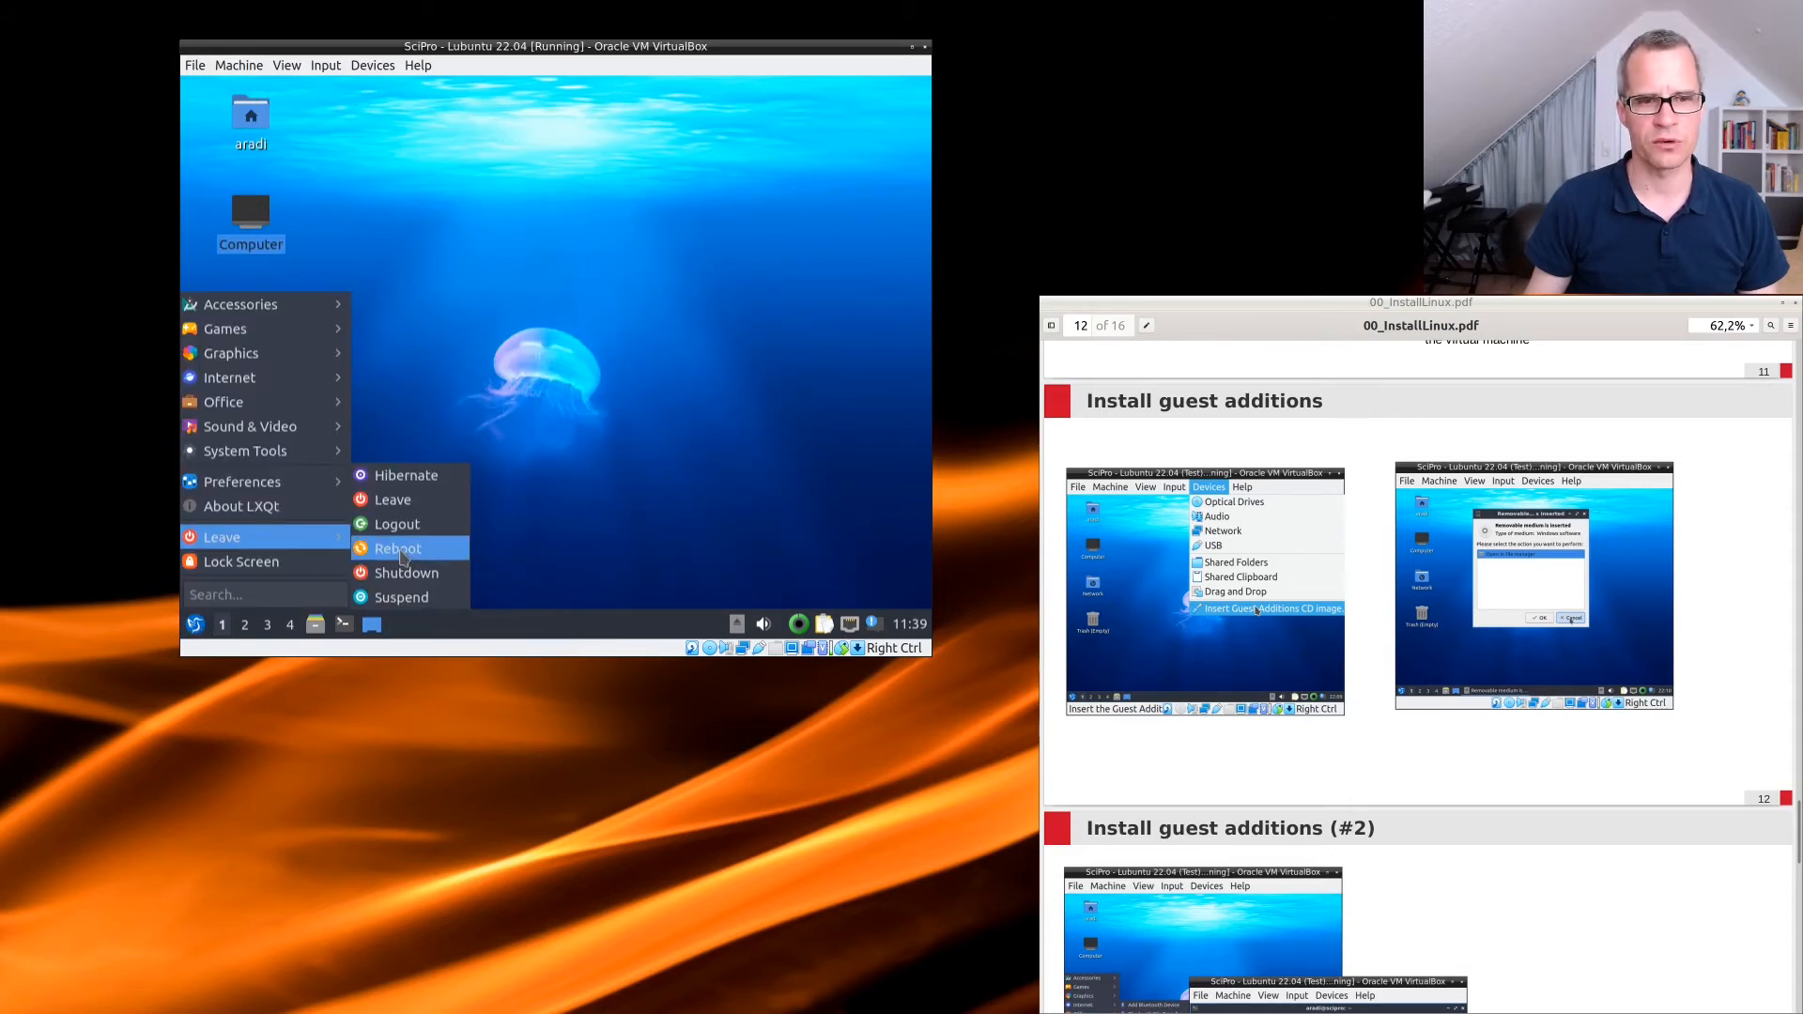
{"action": "left_click", "coordinate": [400, 552]}
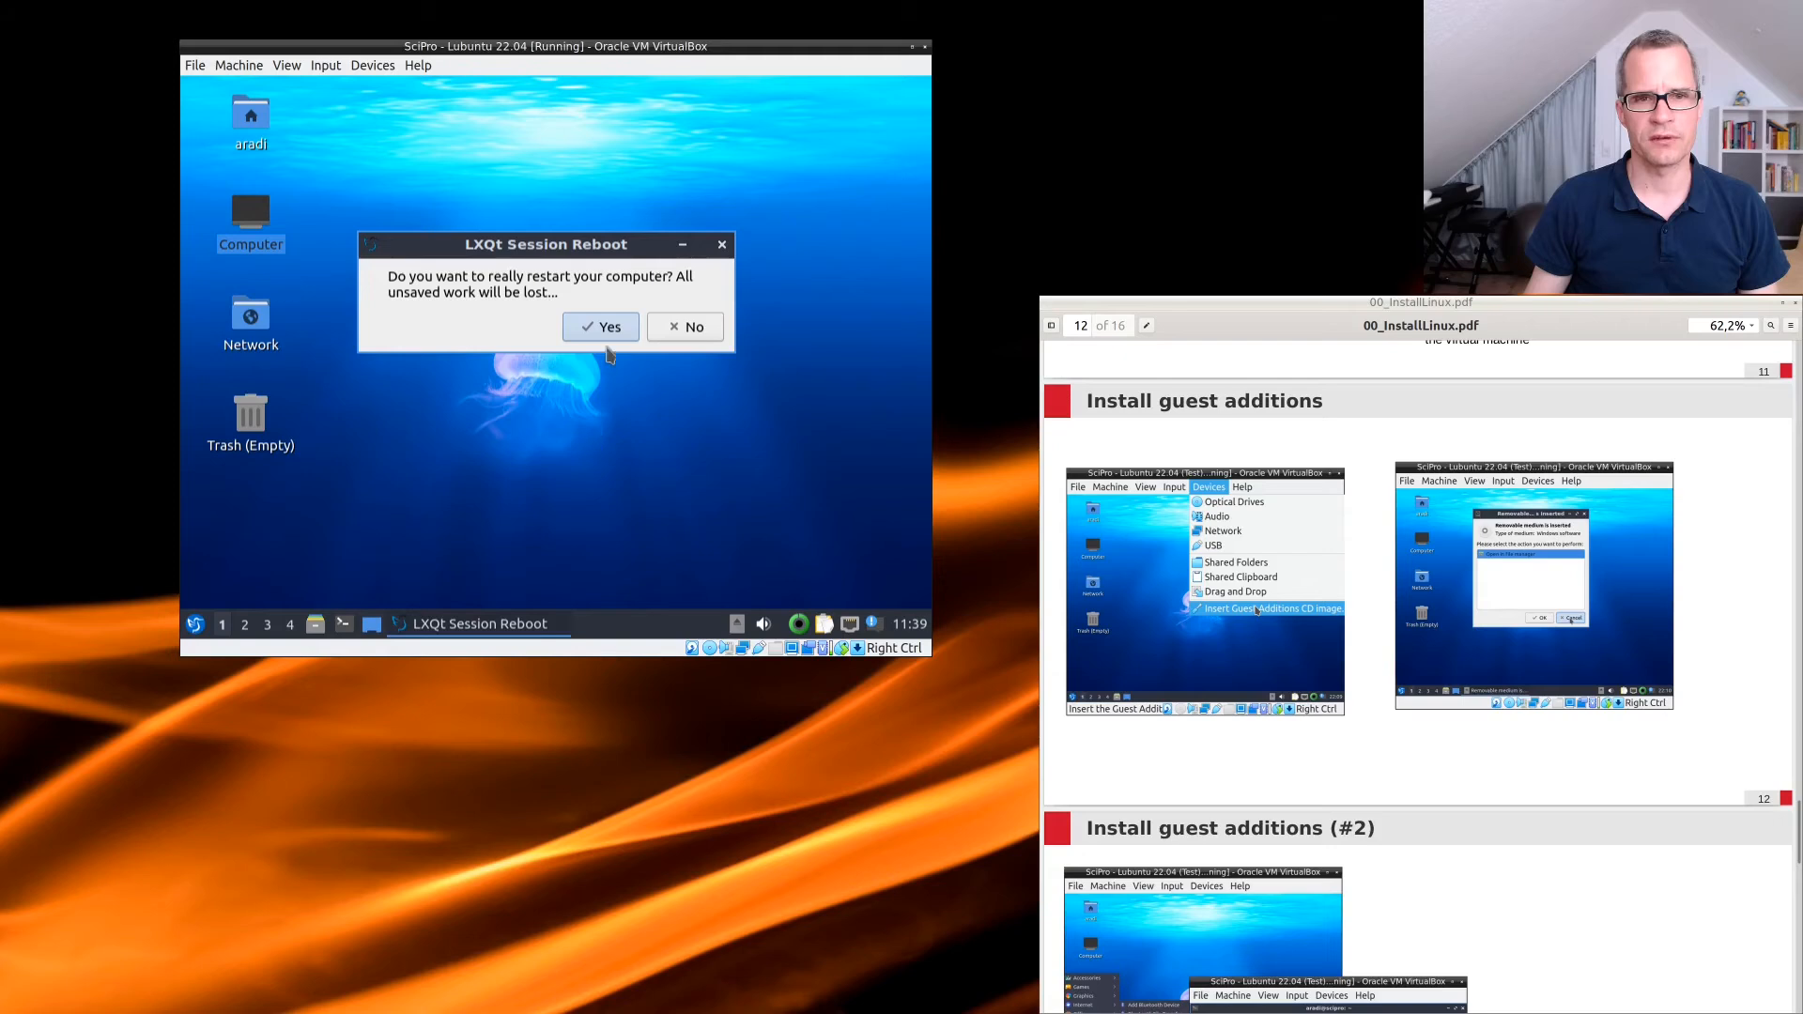
{"action": "left_click", "coordinate": [606, 329]}
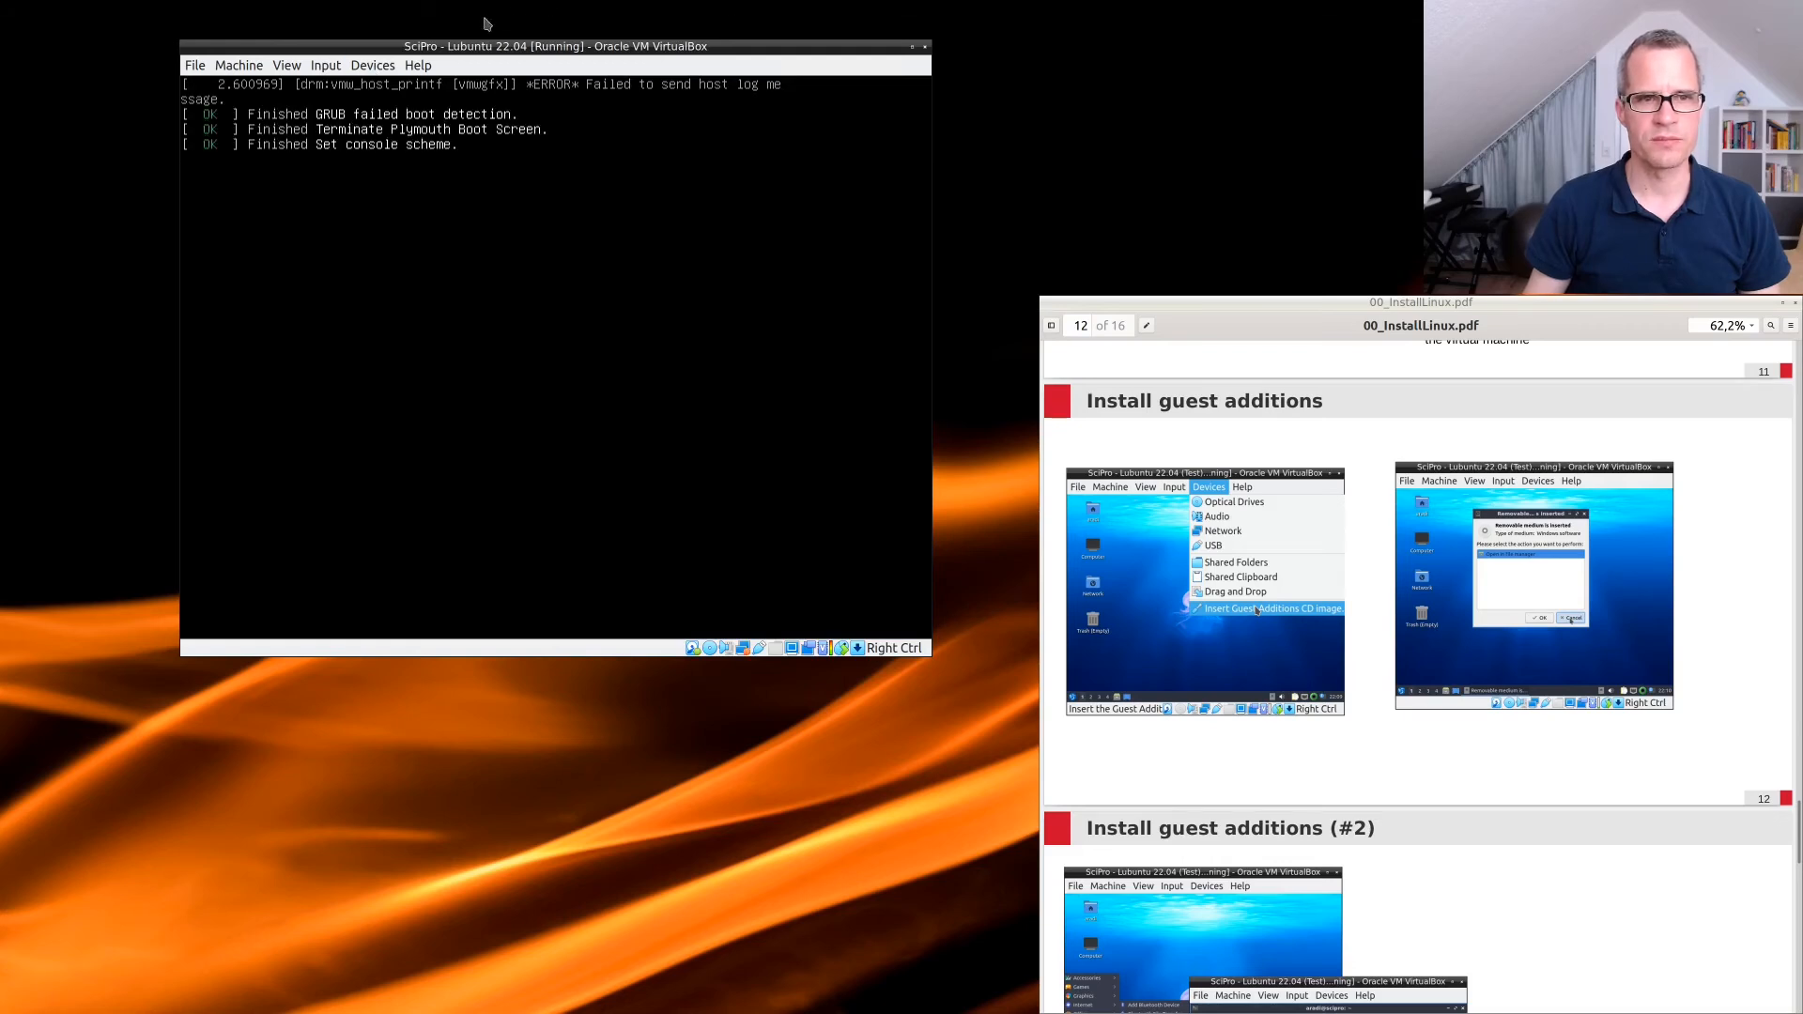
Scale Virtual Screen 1 of the virtual machine to 100%.
{"action": "left_click", "coordinate": [287, 65]}
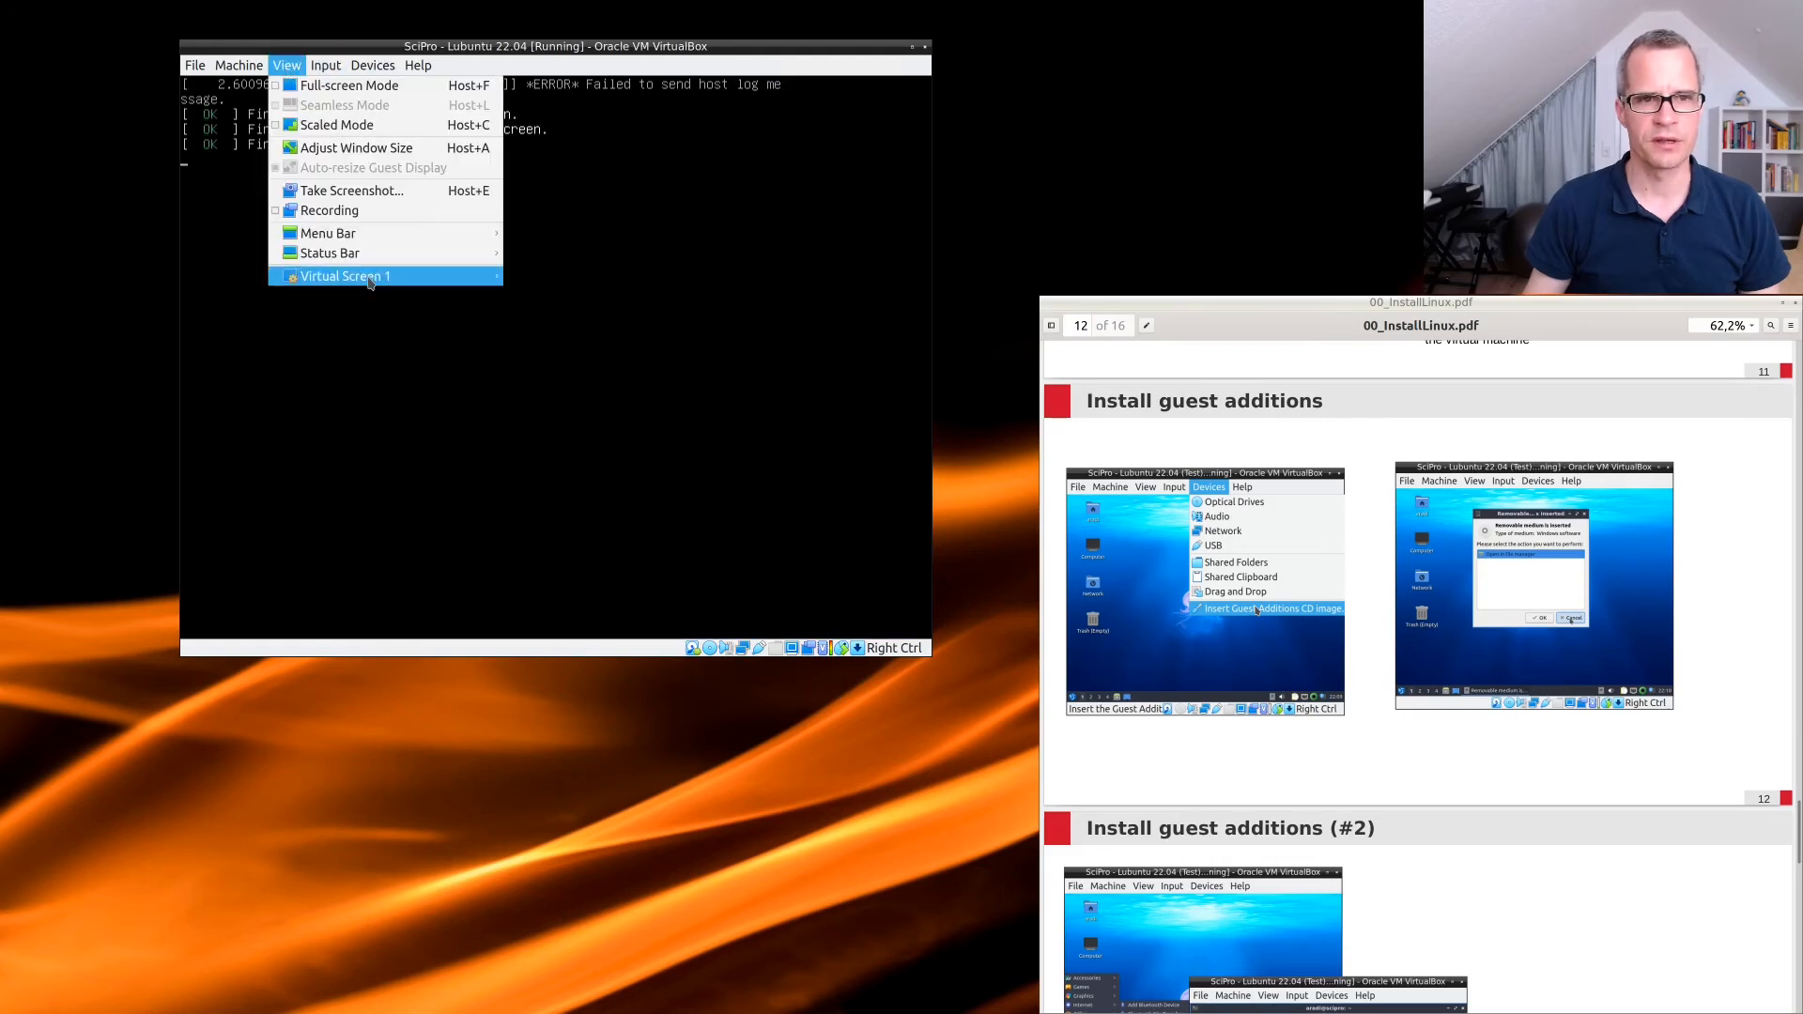
{"action": "mouse_move", "coordinate": [371, 282]}
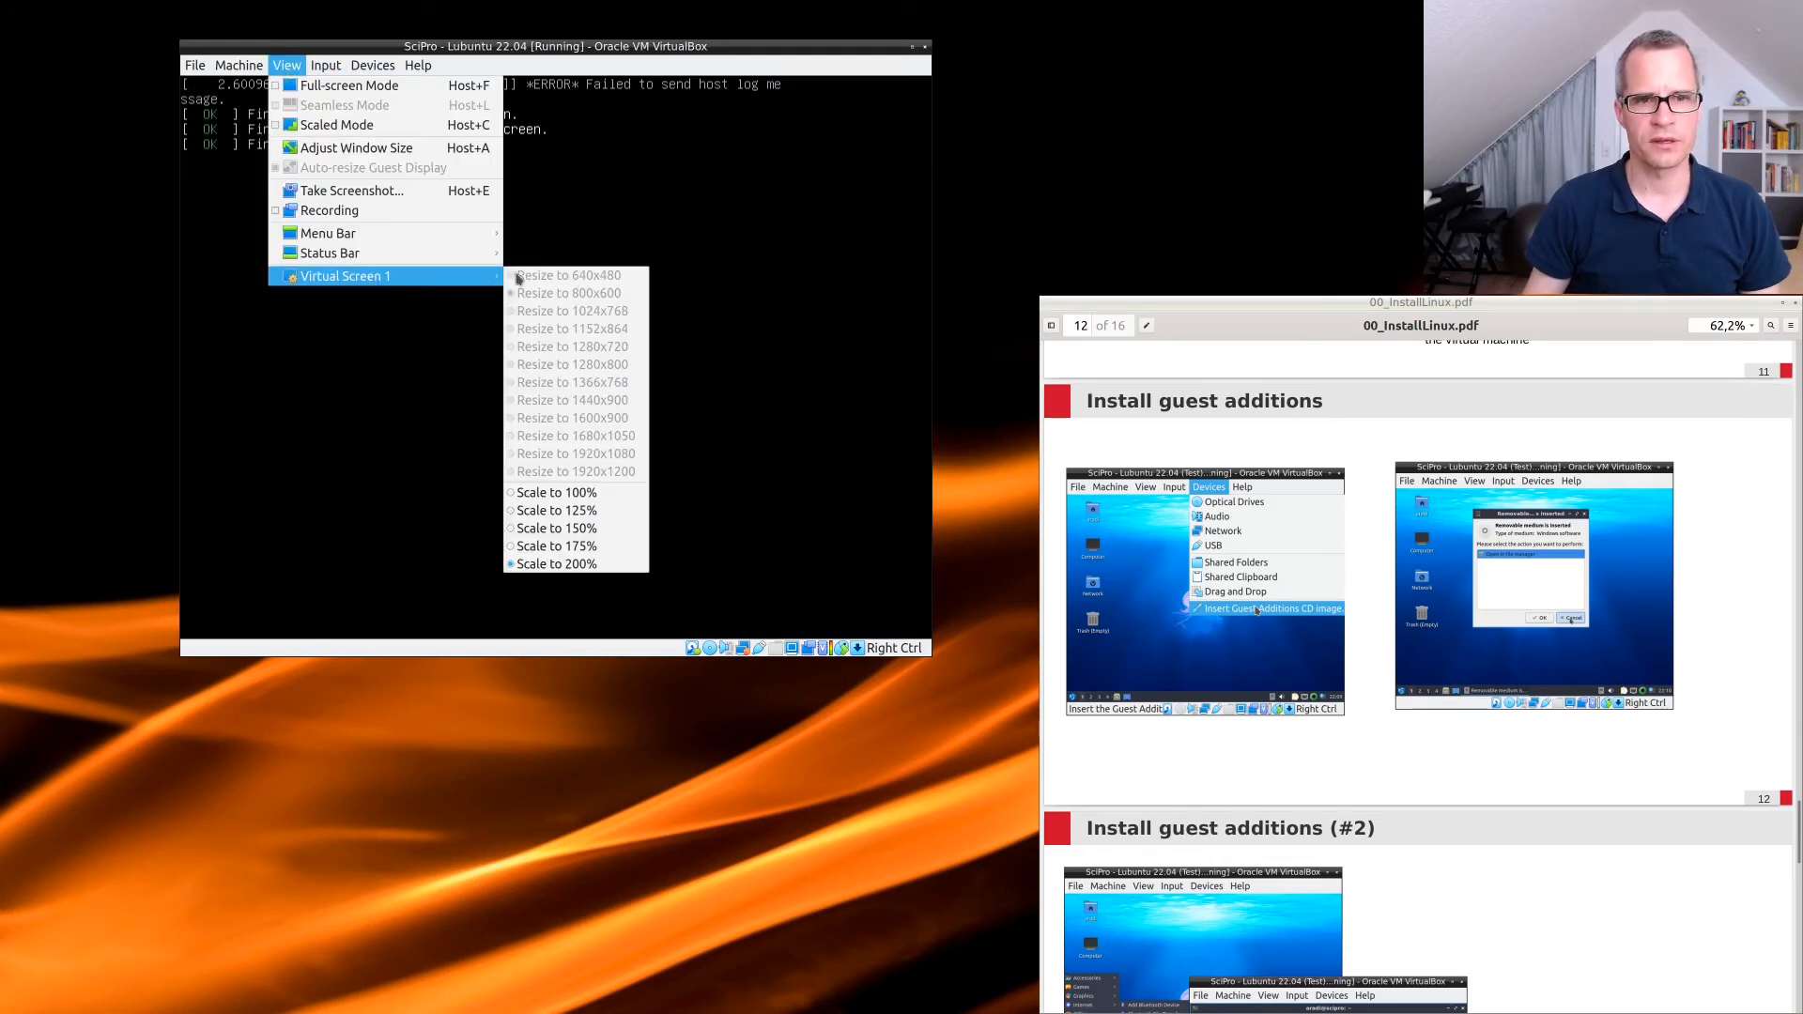
{"action": "left_click", "coordinate": [598, 495]}
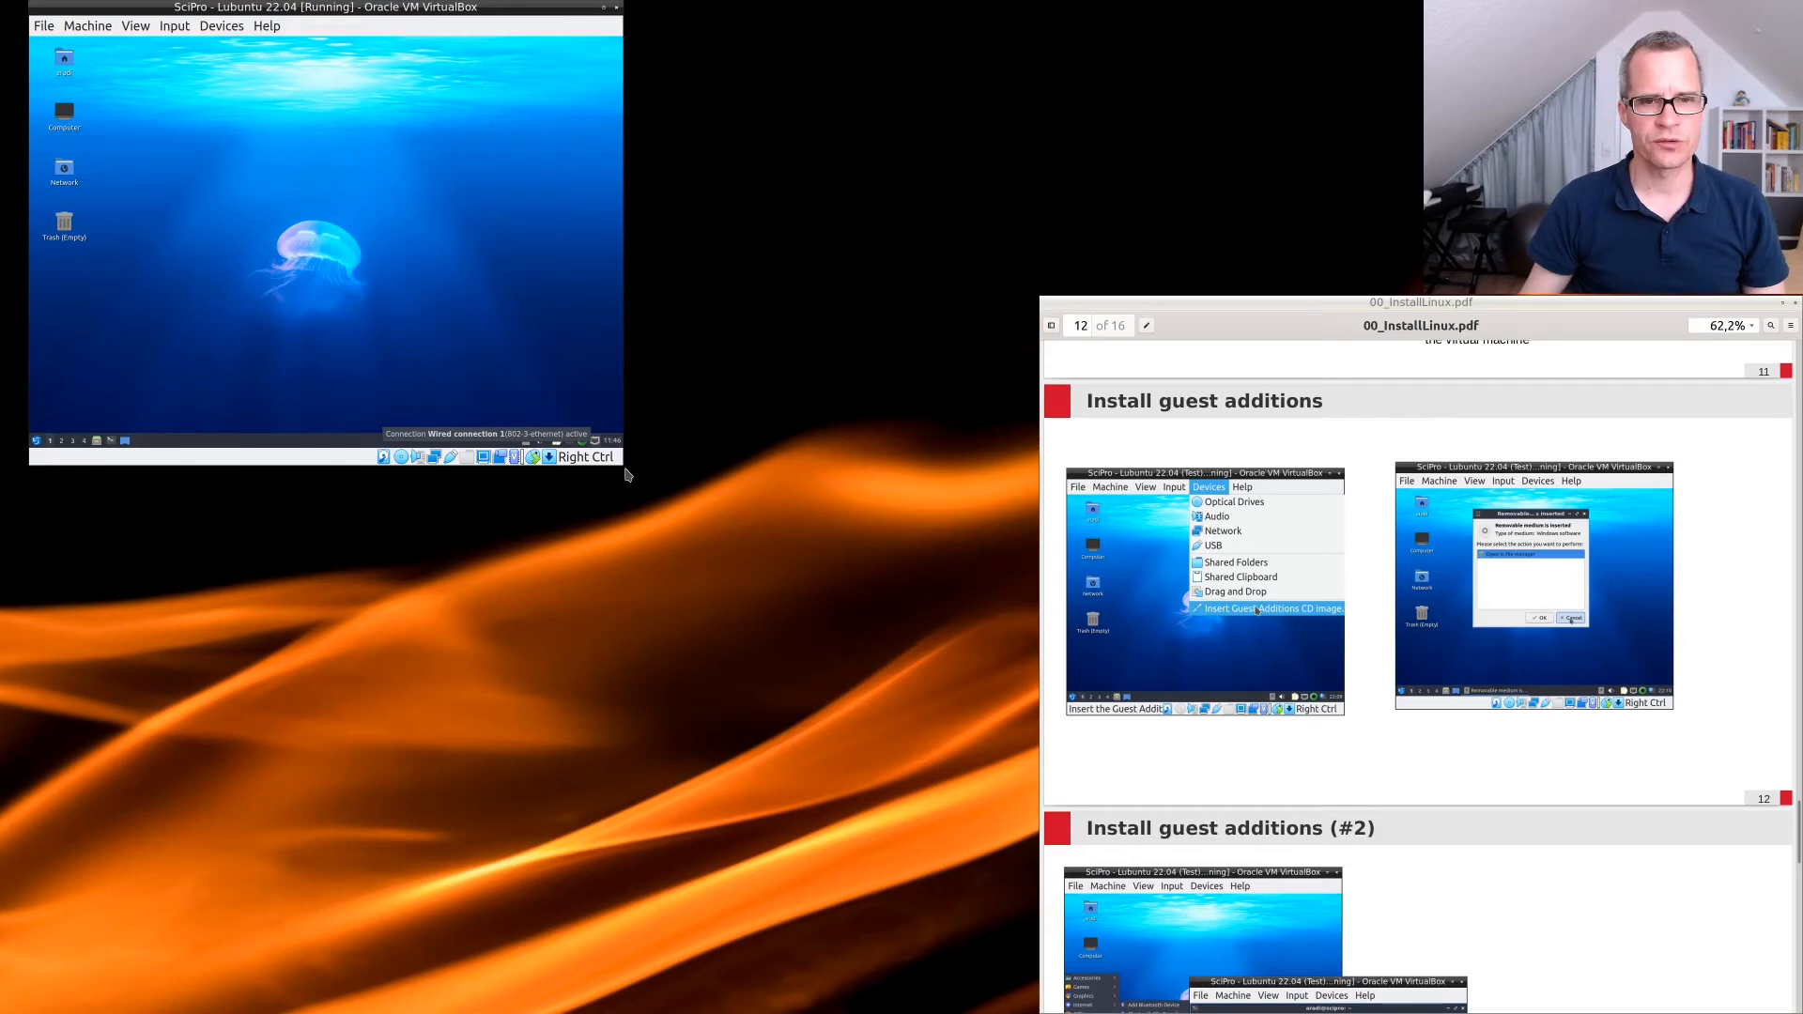
Enlarge the virtual machine window and toggle full-screen mode on and back off.
{"action": "left_click_drag", "start_coordinate": [628, 474], "coordinate": [1030, 747]}
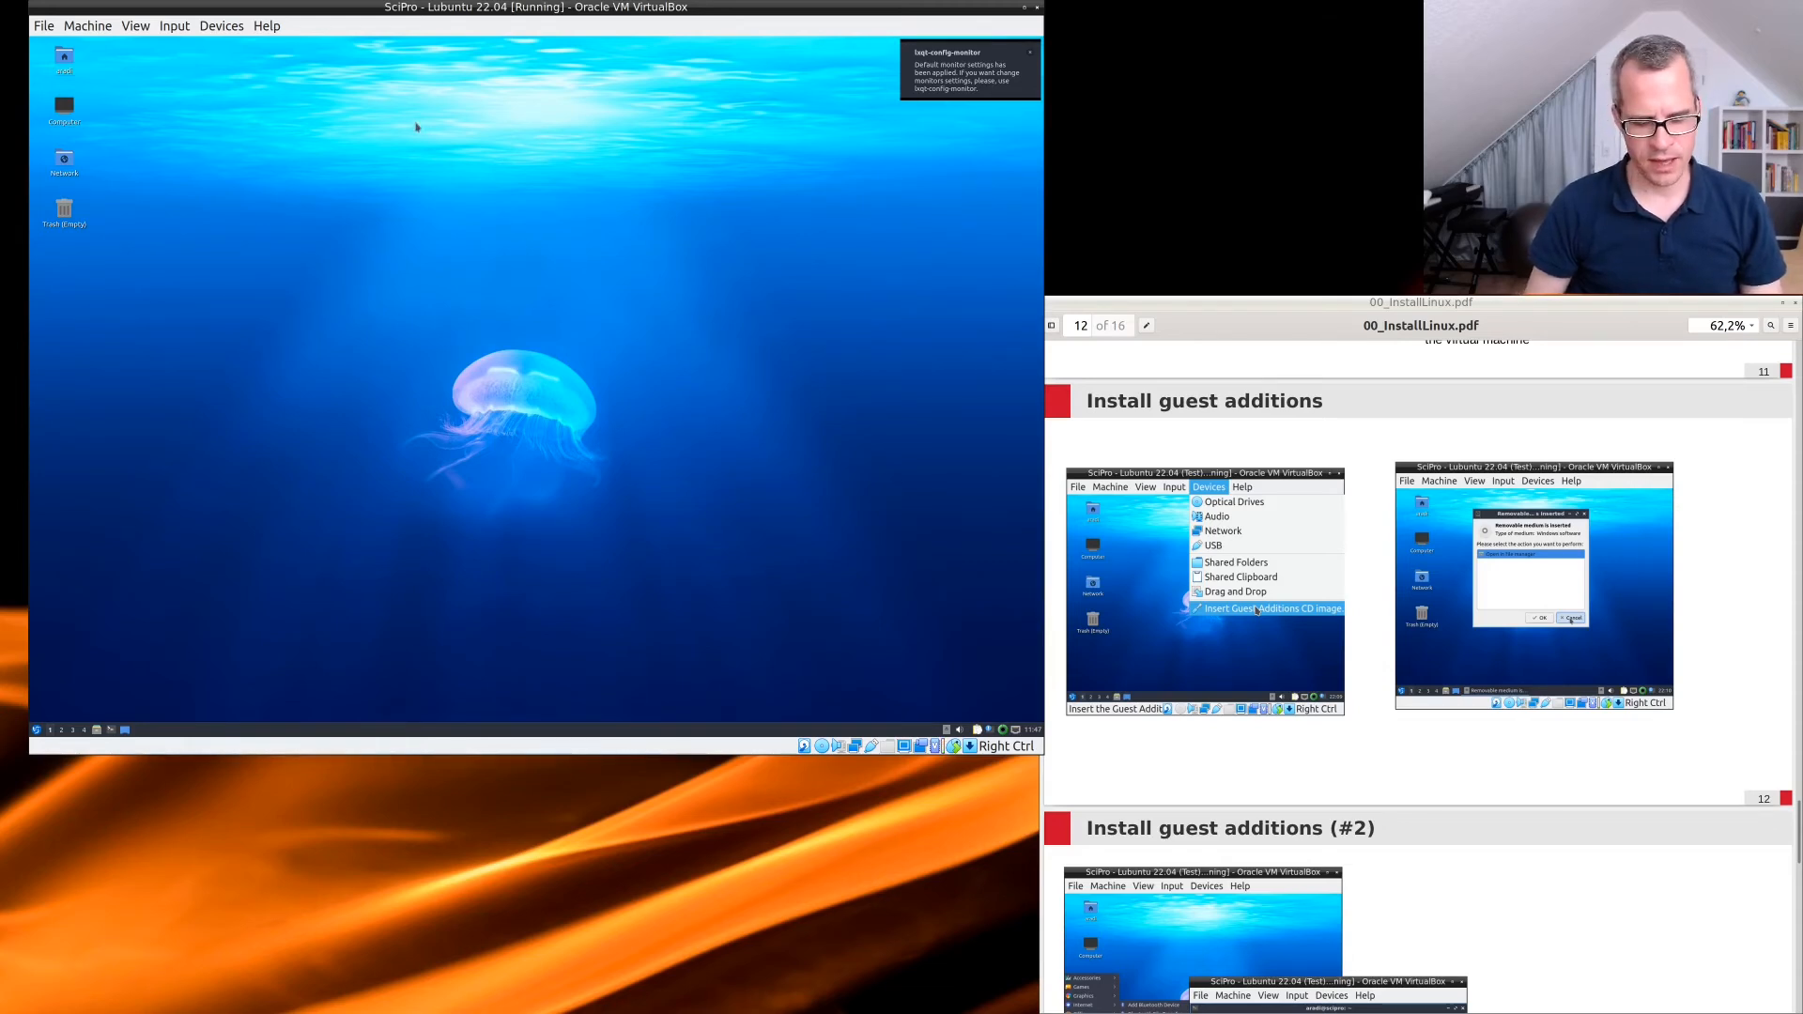
{"action": "key", "text": "ctrl+f"}
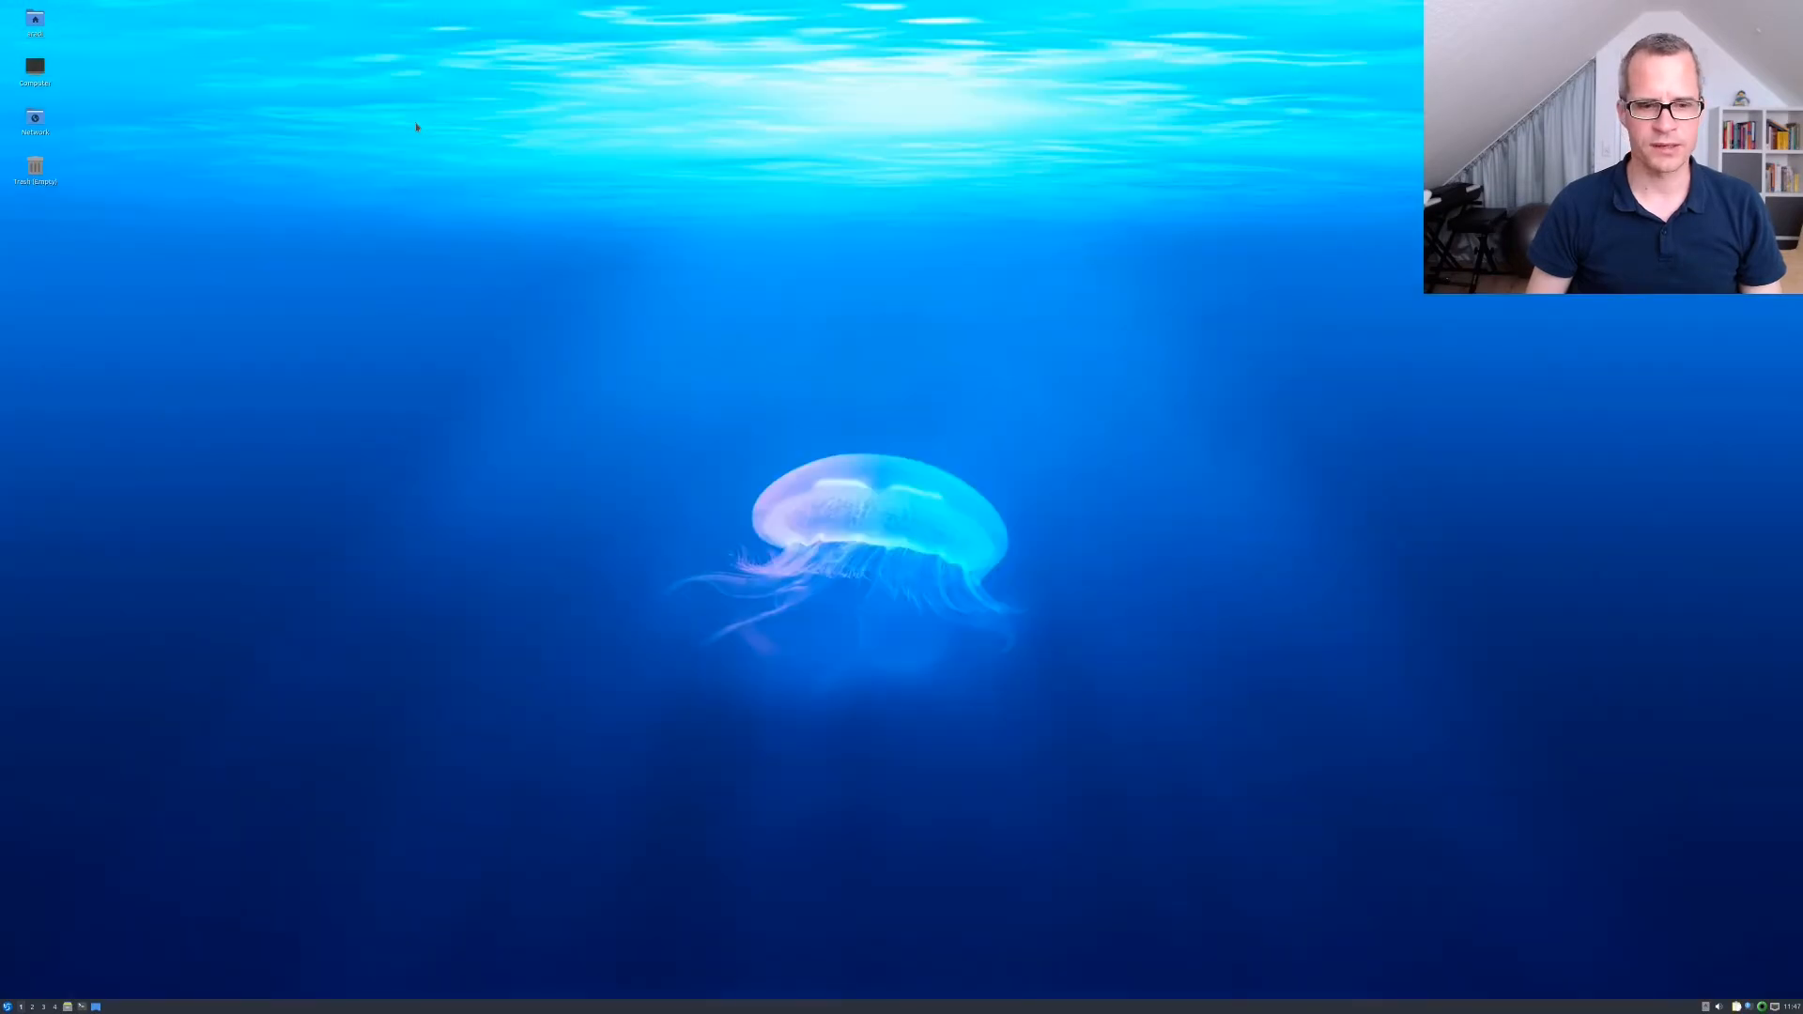
{"action": "key", "text": "ctrl+f"}
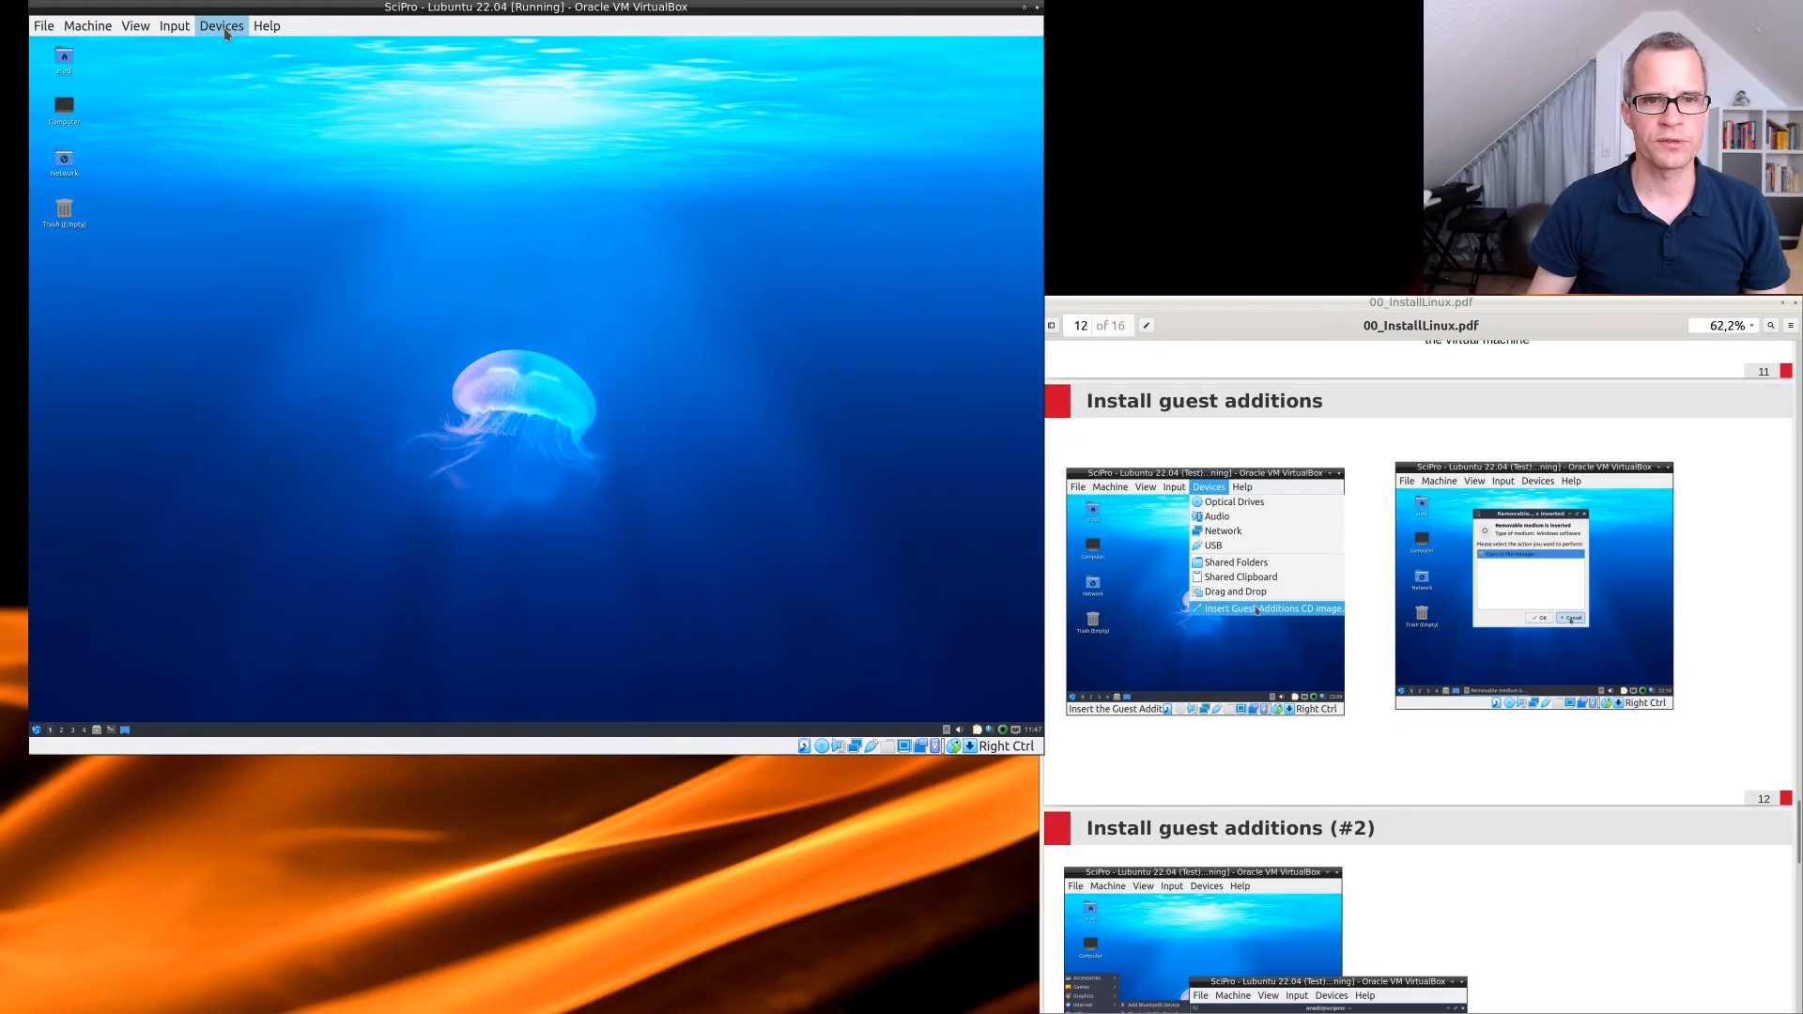
Inspect the Display page of the virtual machine's settings, including video memory and graphics controller, and cancel without changes.
{"action": "left_click", "coordinate": [173, 25]}
{"action": "mouse_move", "coordinate": [207, 30]}
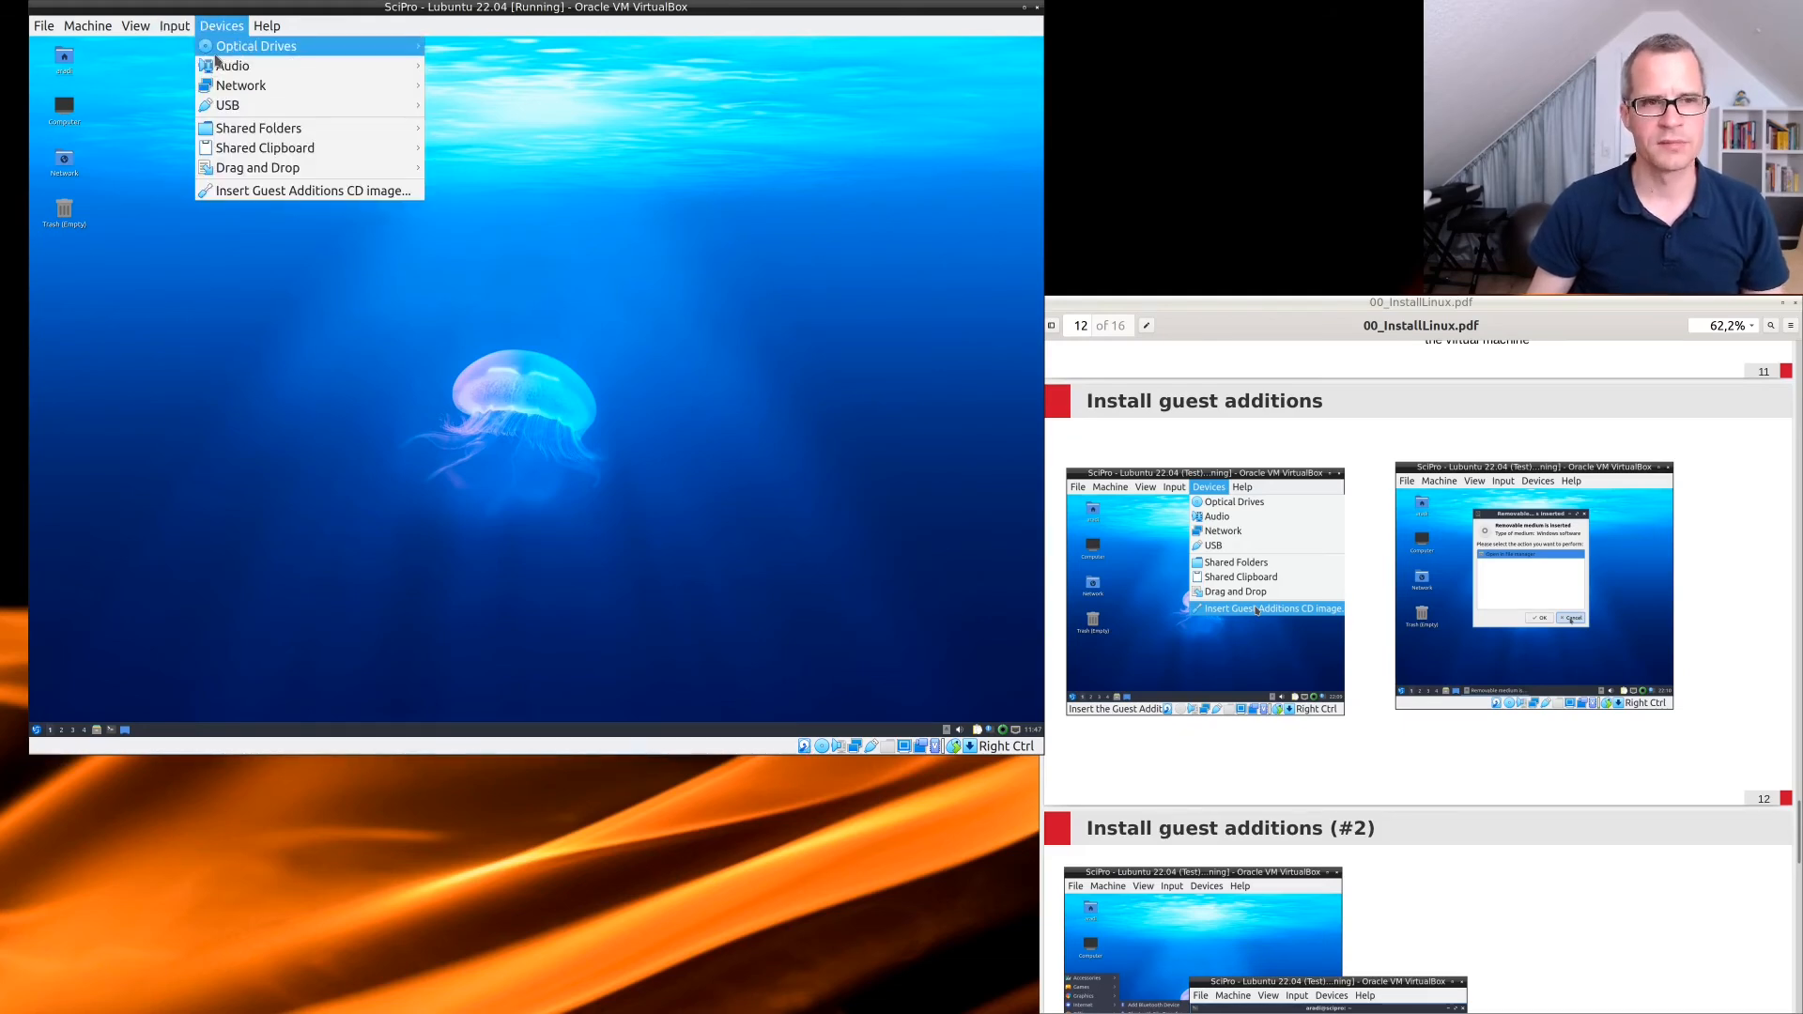
{"action": "mouse_move", "coordinate": [113, 30]}
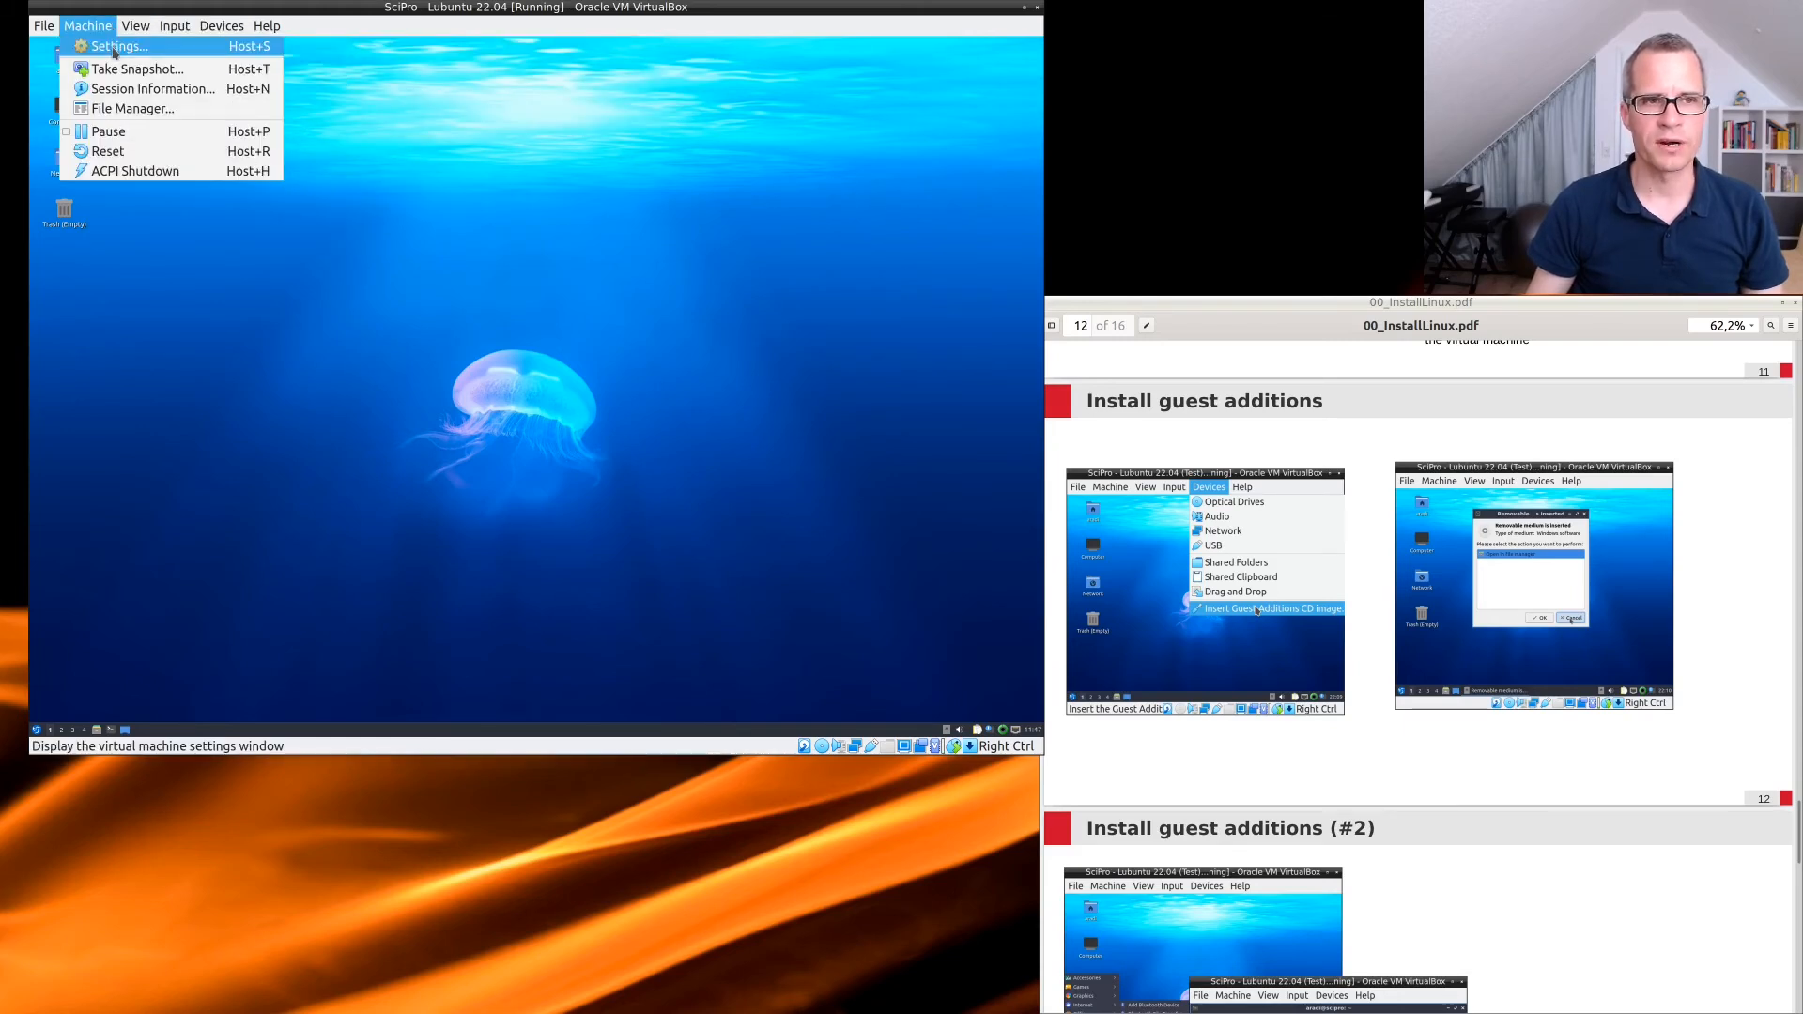
{"action": "left_click", "coordinate": [112, 47]}
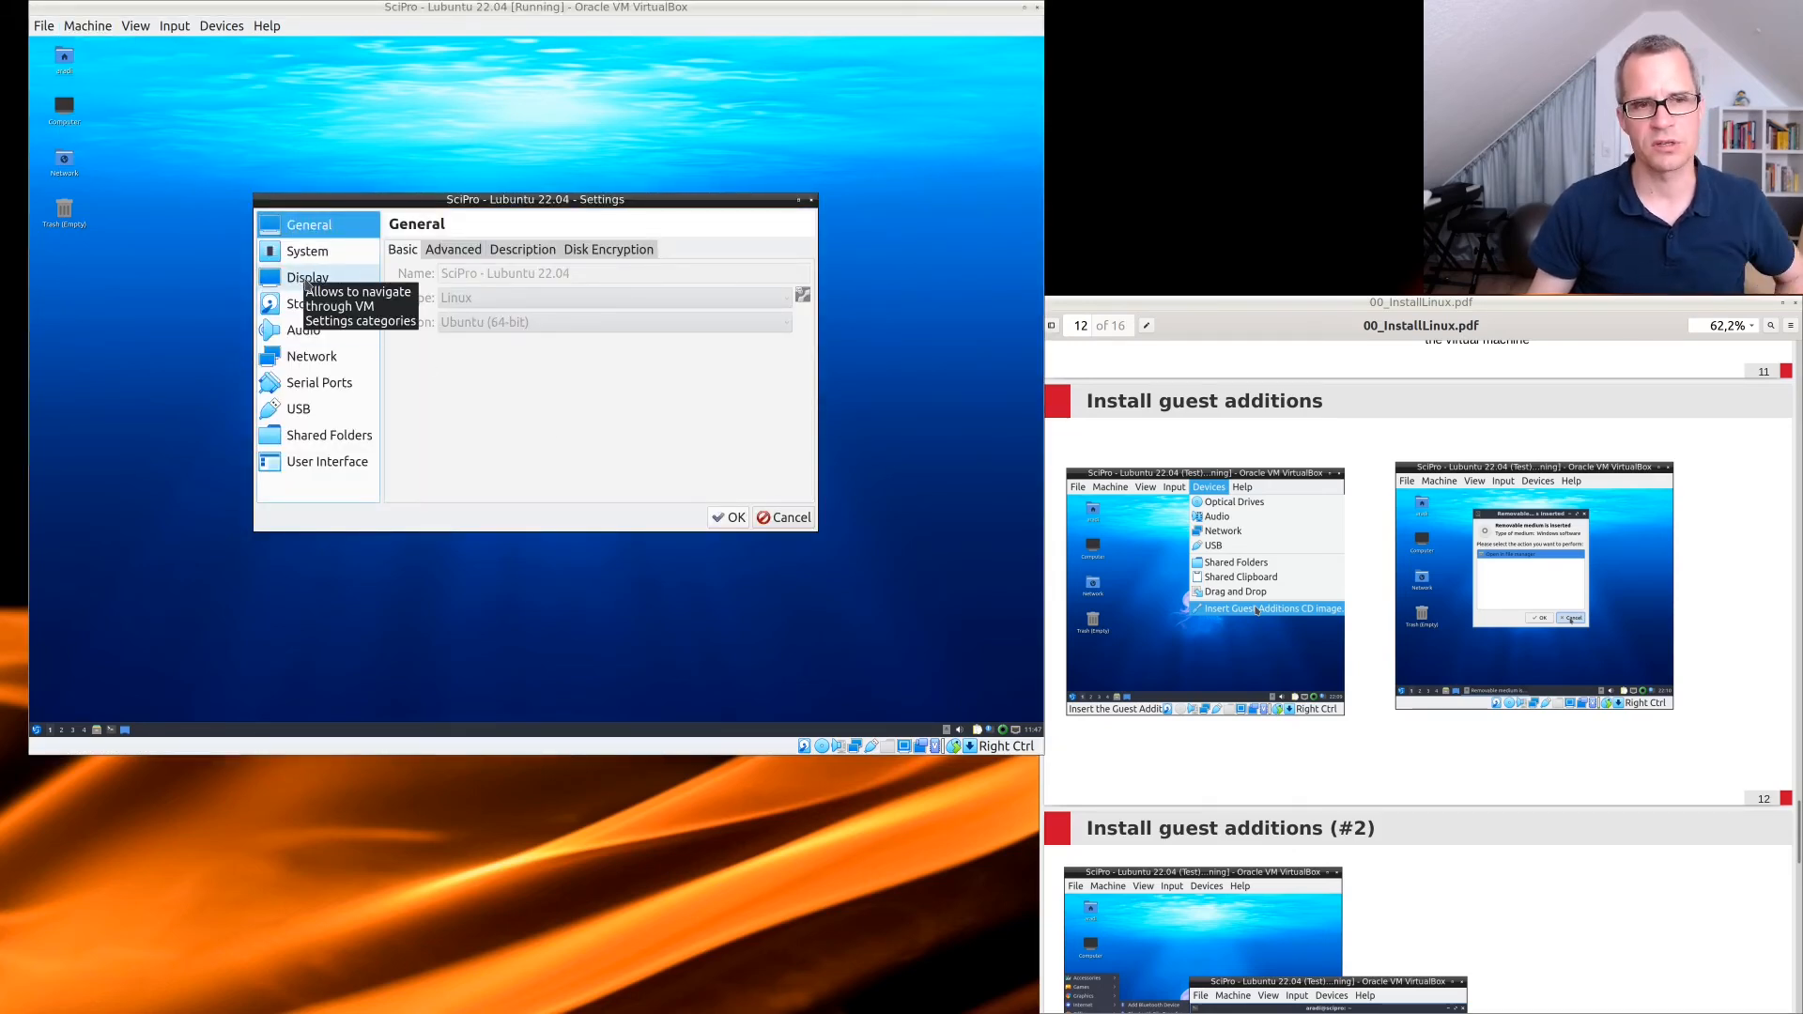
{"action": "left_click", "coordinate": [307, 282]}
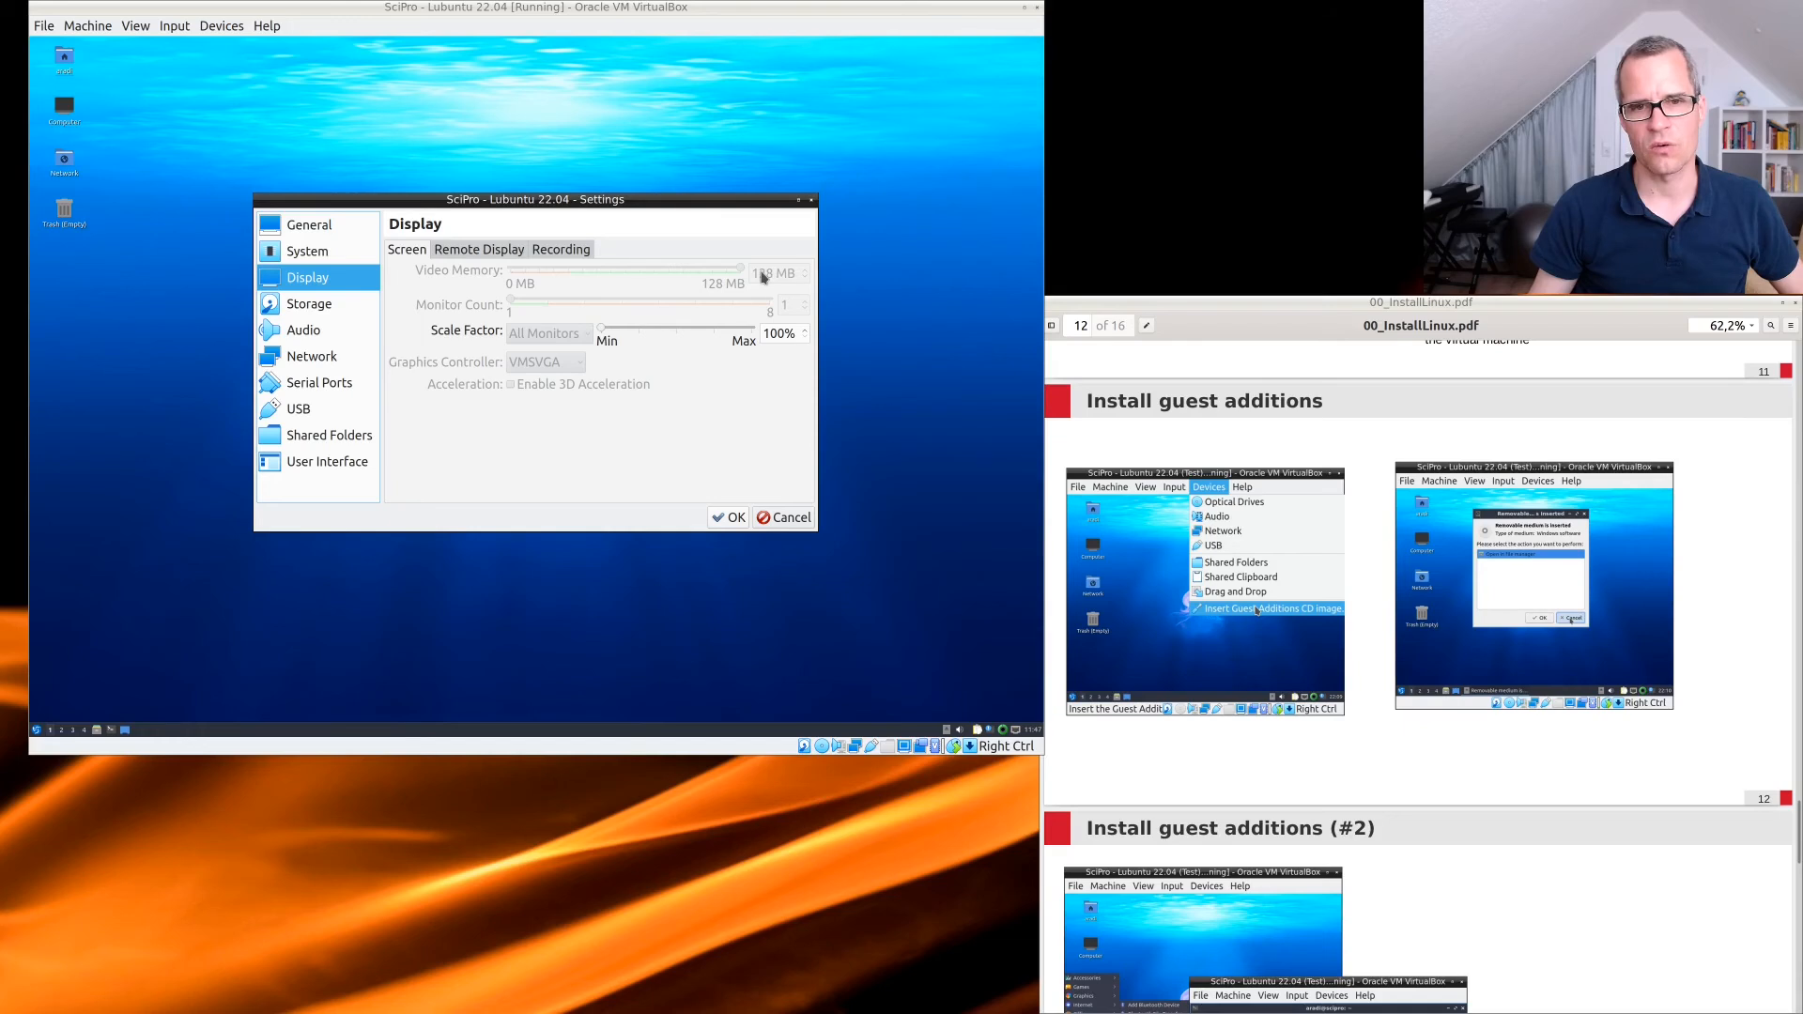
{"action": "left_click", "coordinate": [784, 524]}
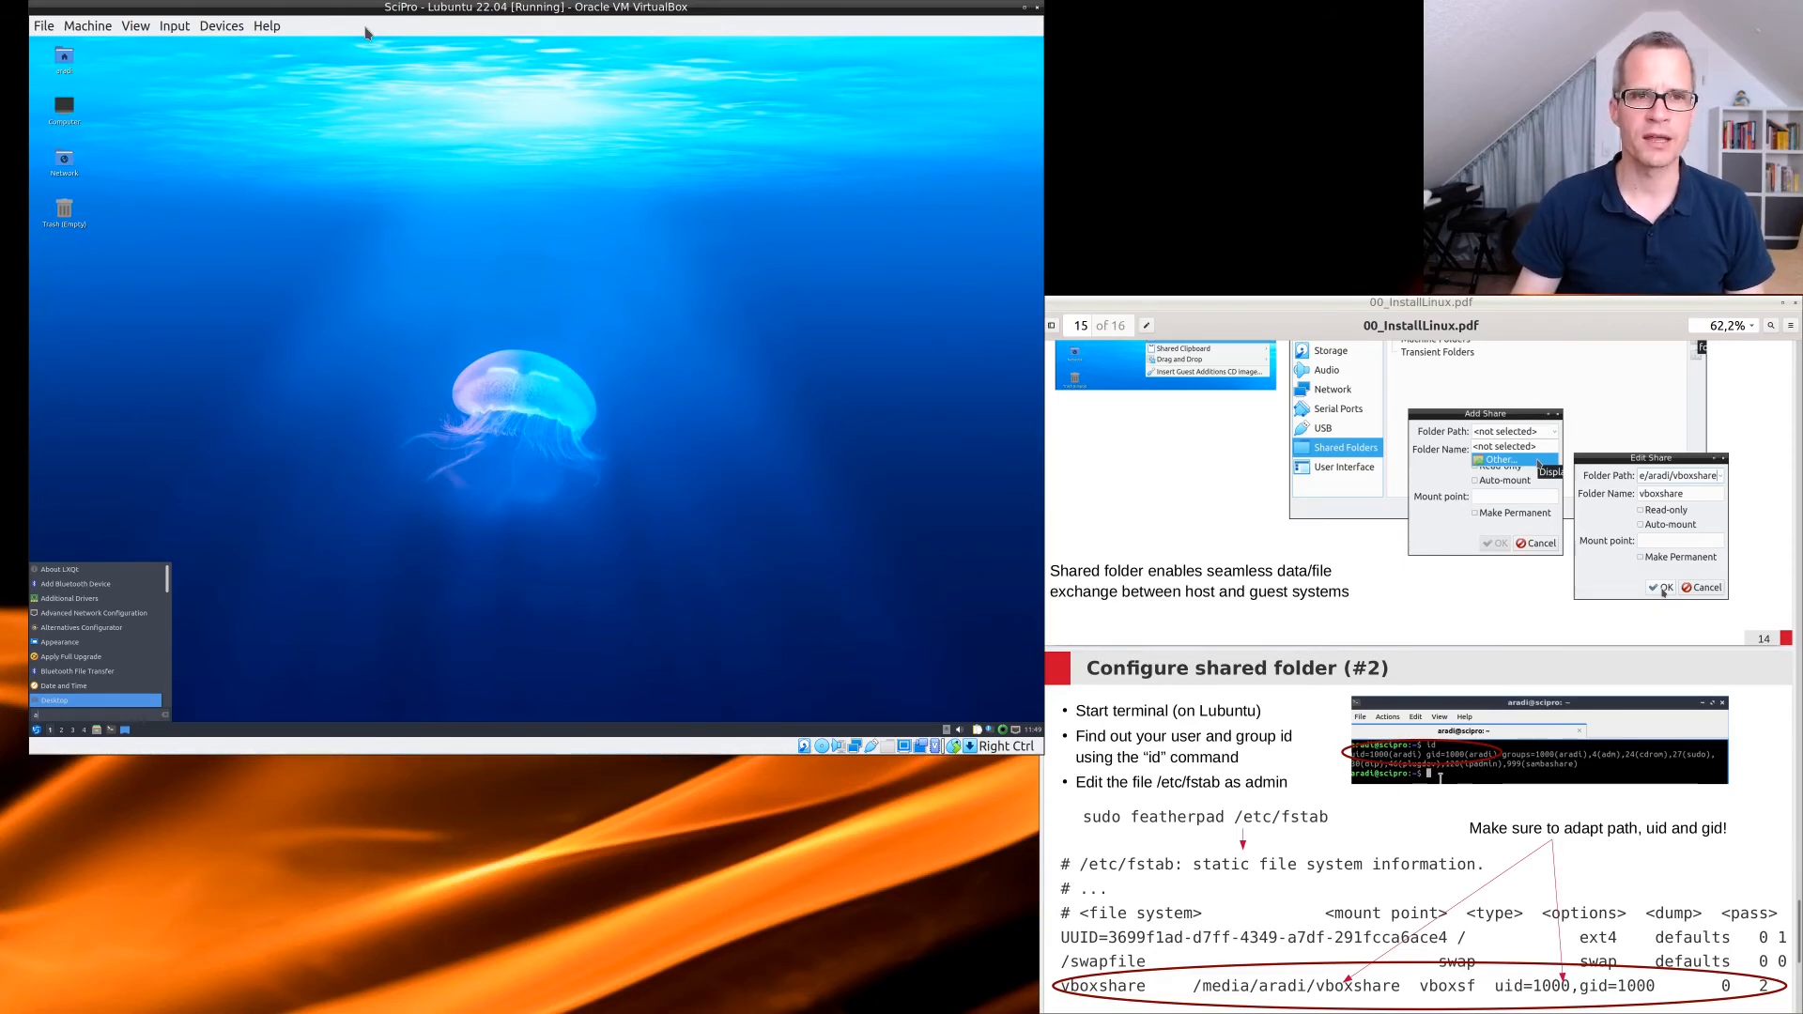
Dismiss the guest's application menu and open the Shared Folders page of the virtual machine's settings.
{"action": "left_click", "coordinate": [411, 141]}
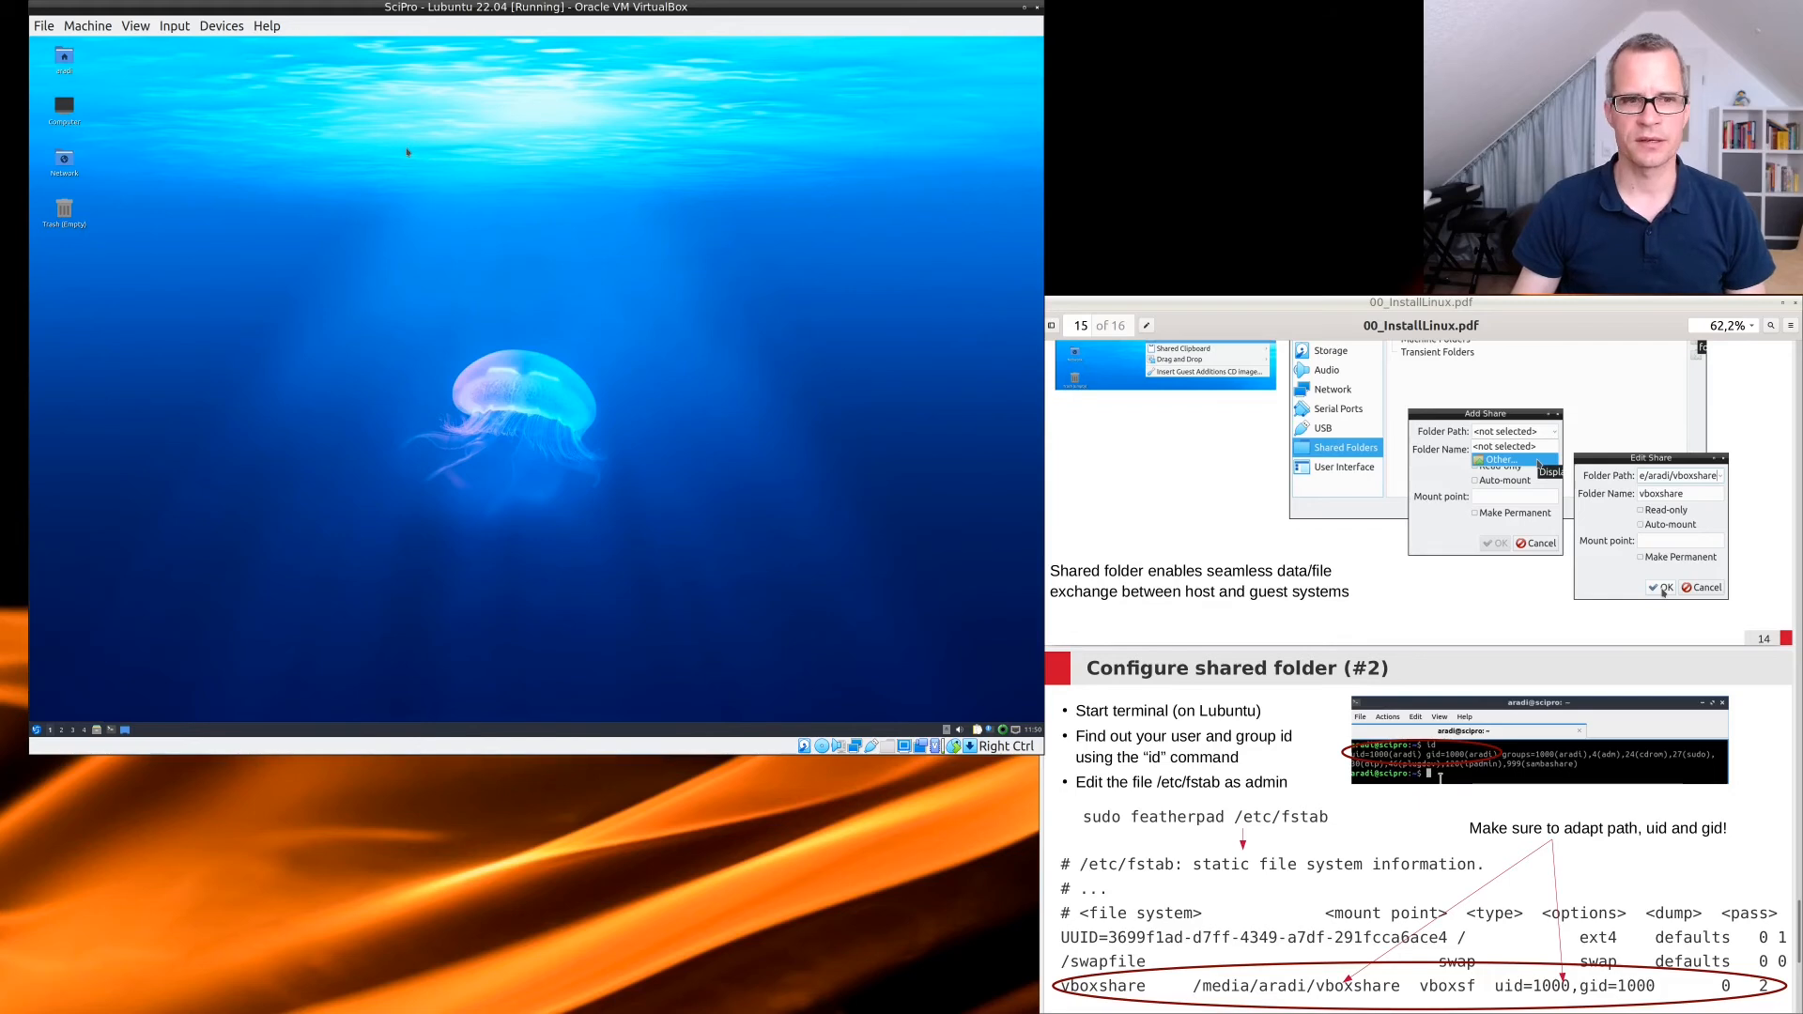
{"action": "left_click", "coordinate": [173, 26]}
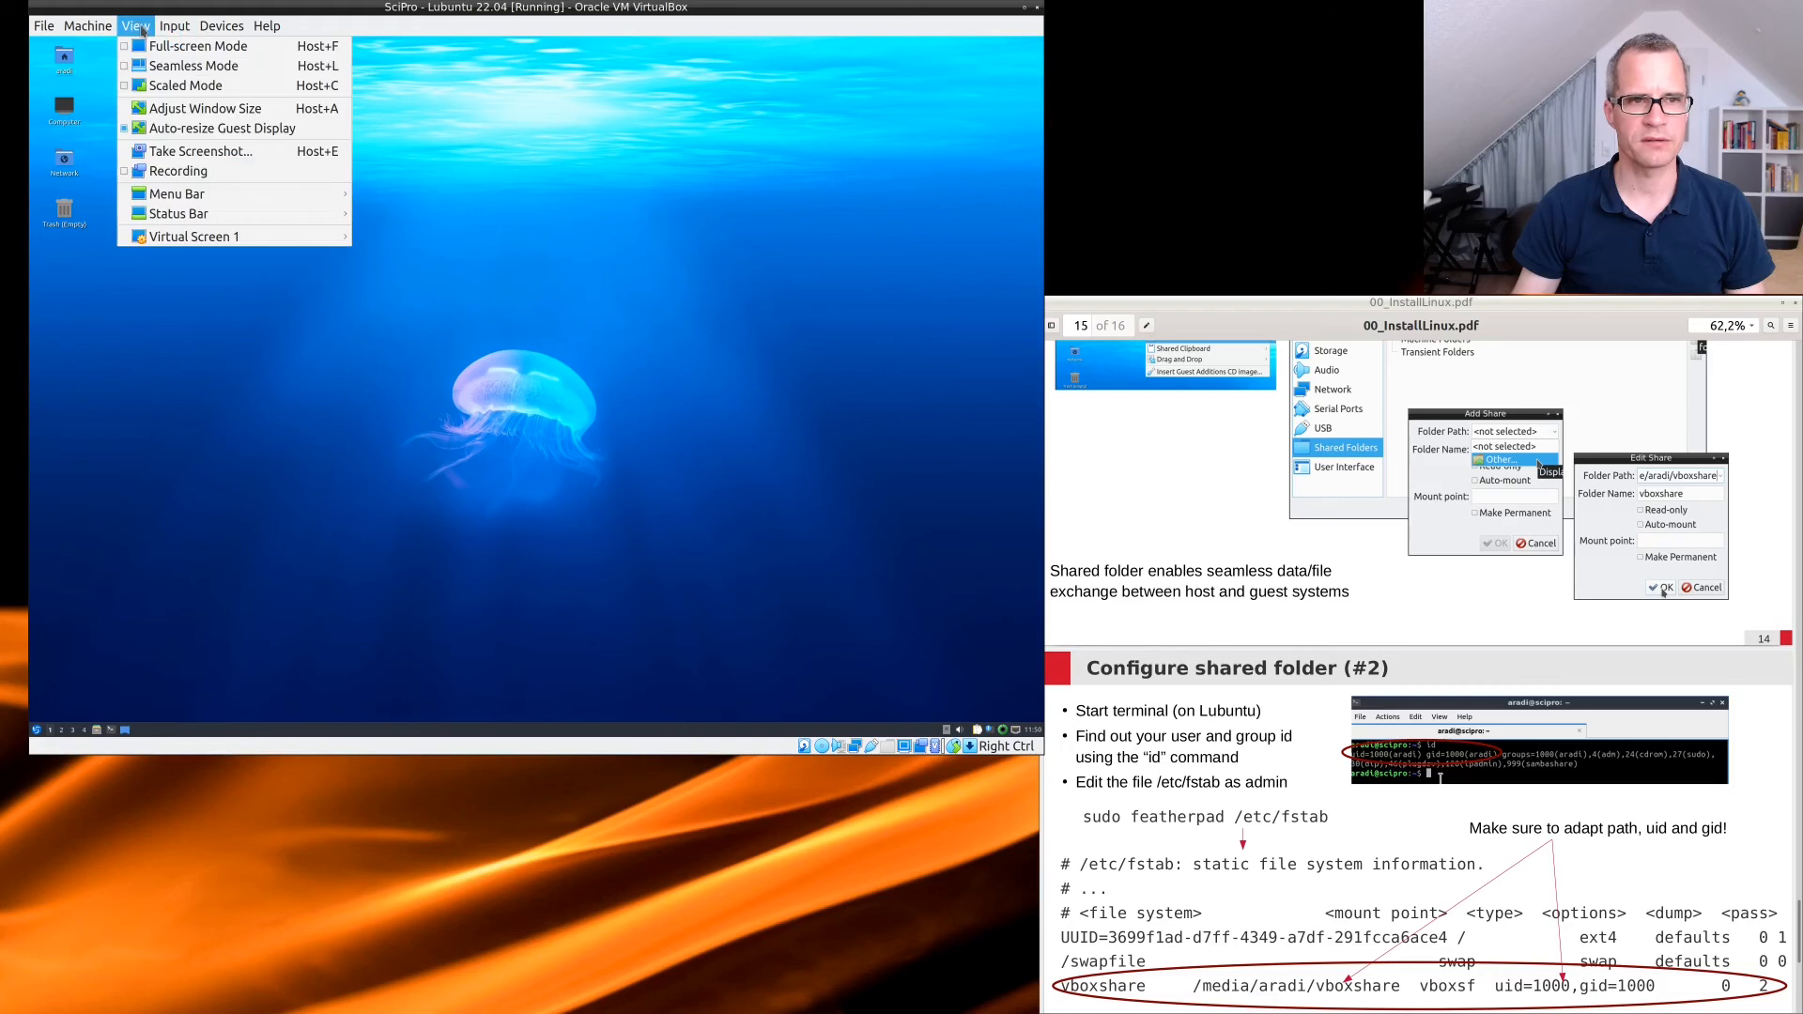
{"action": "mouse_move", "coordinate": [105, 28]}
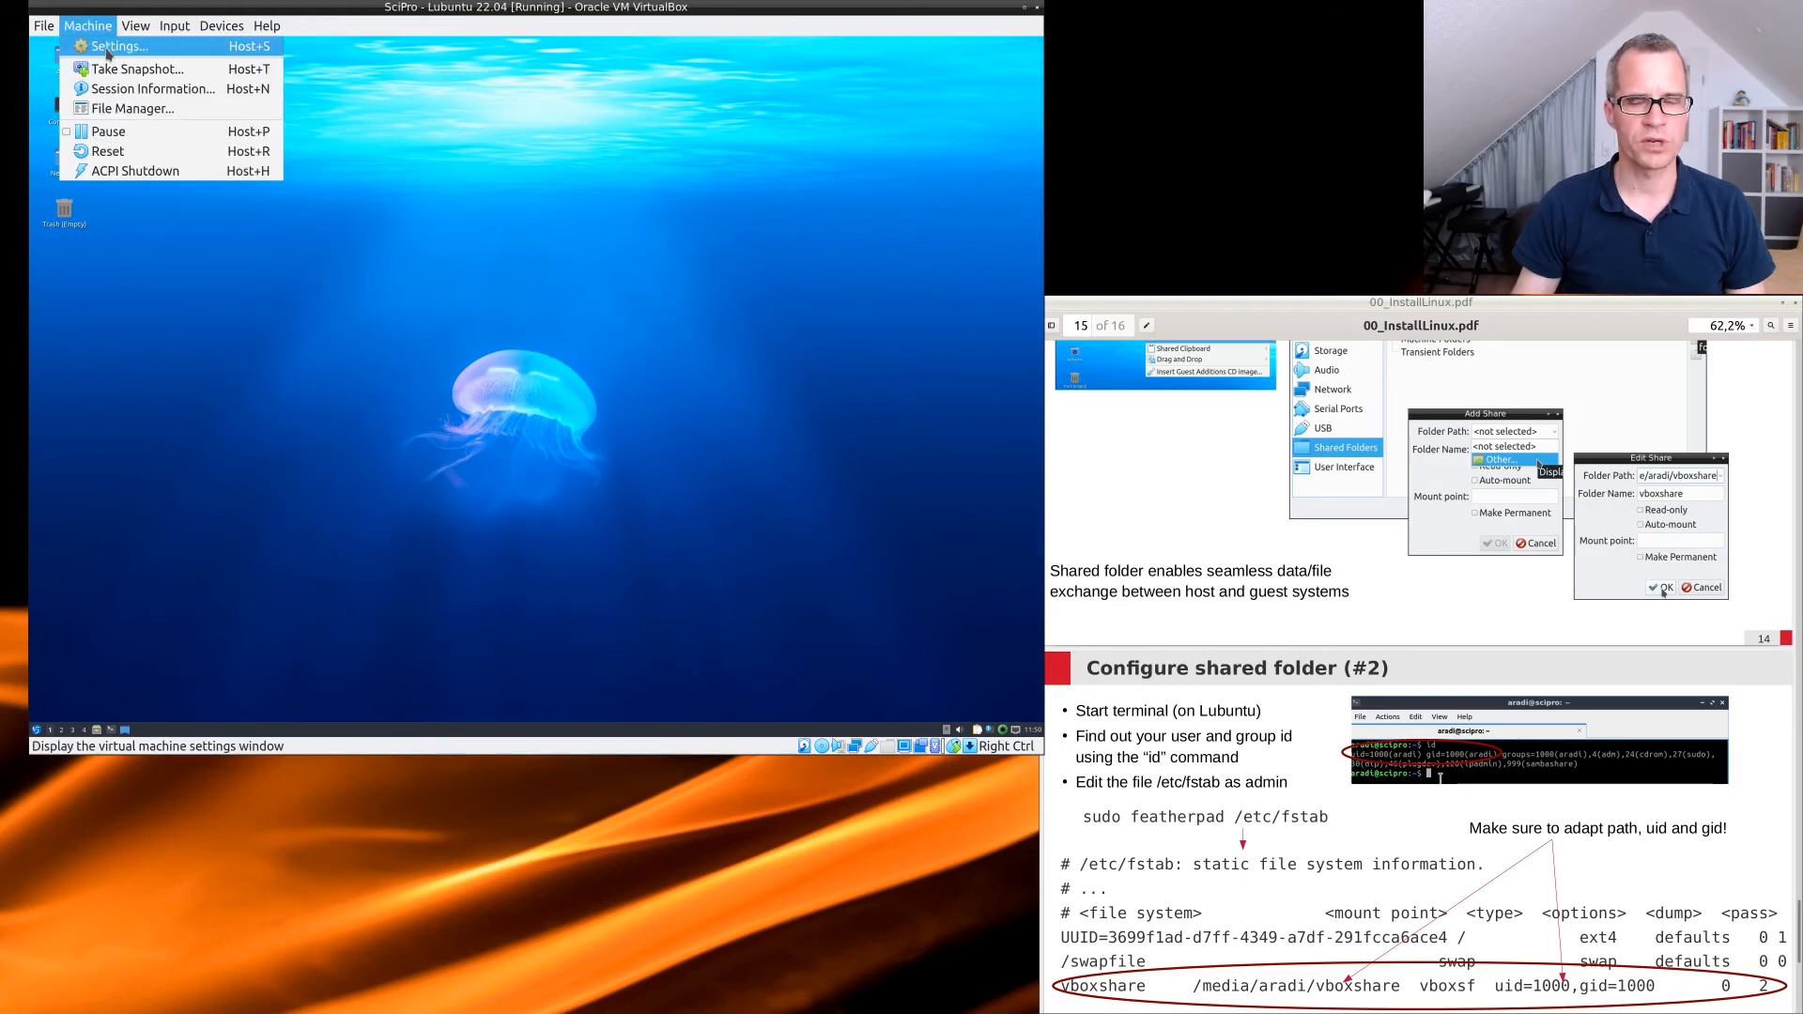
{"action": "left_click", "coordinate": [108, 47]}
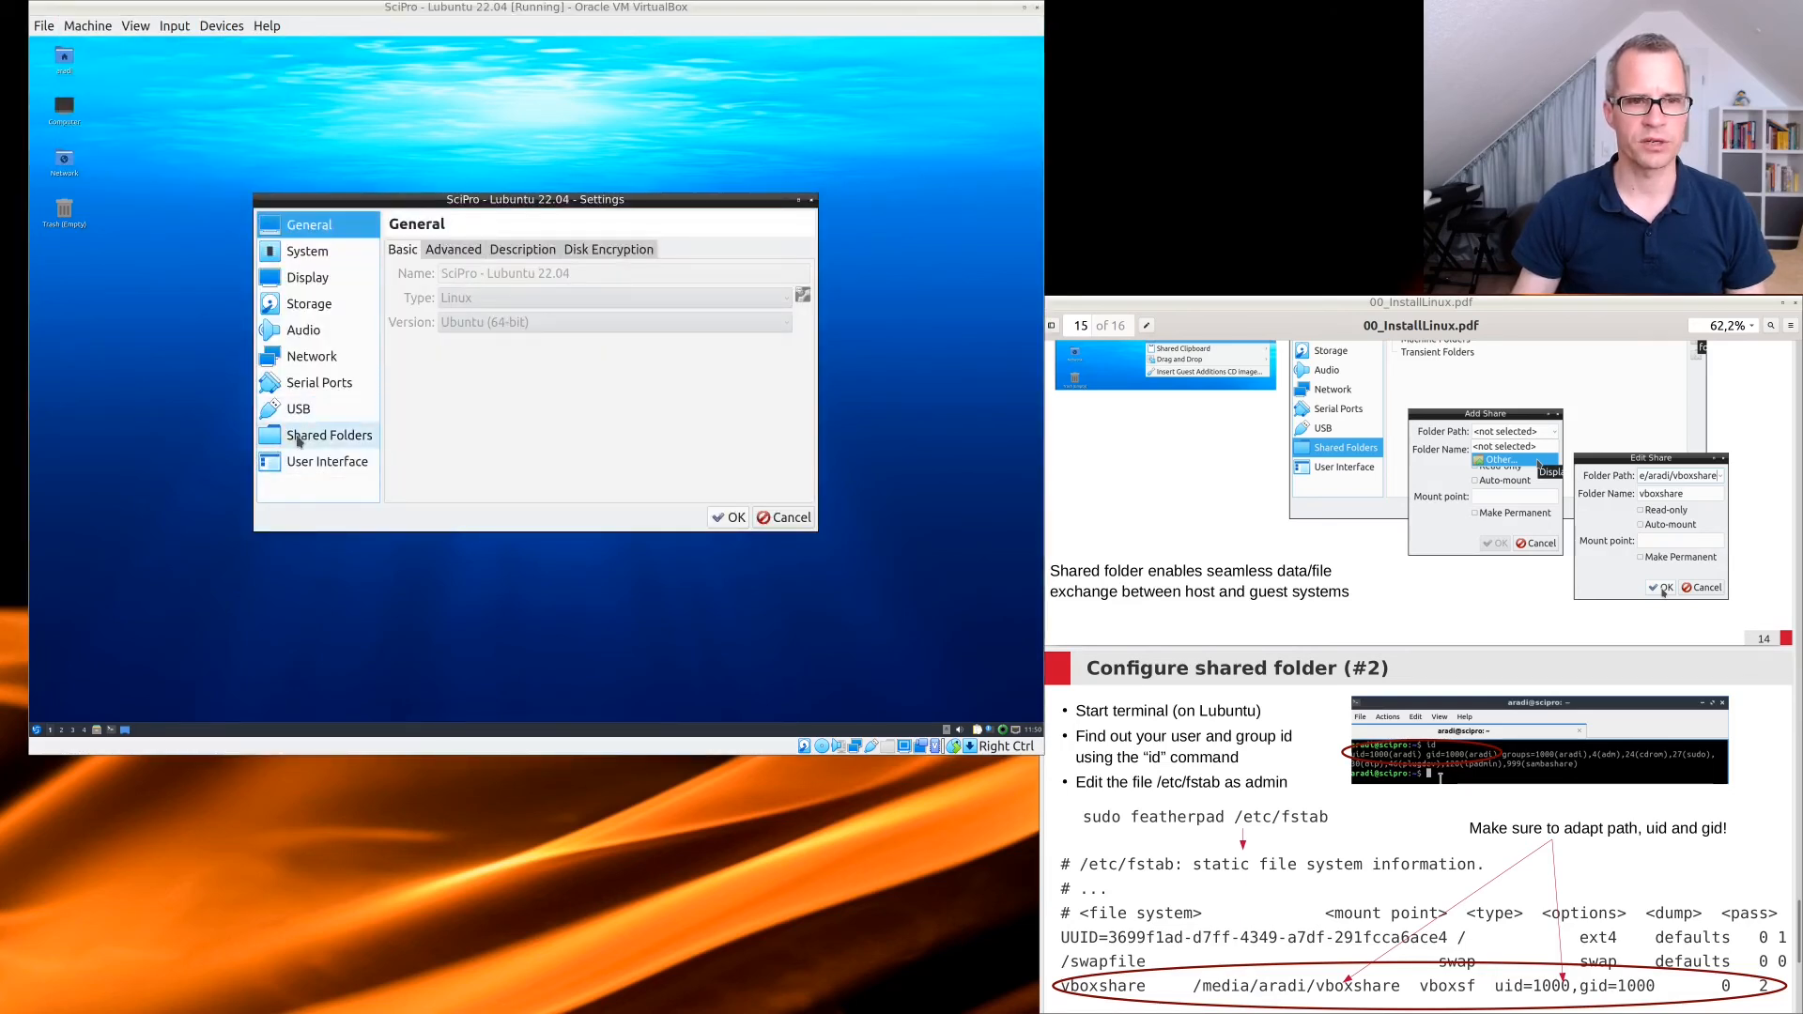
{"action": "left_click", "coordinate": [298, 441]}
{"action": "left_click", "coordinate": [467, 313]}
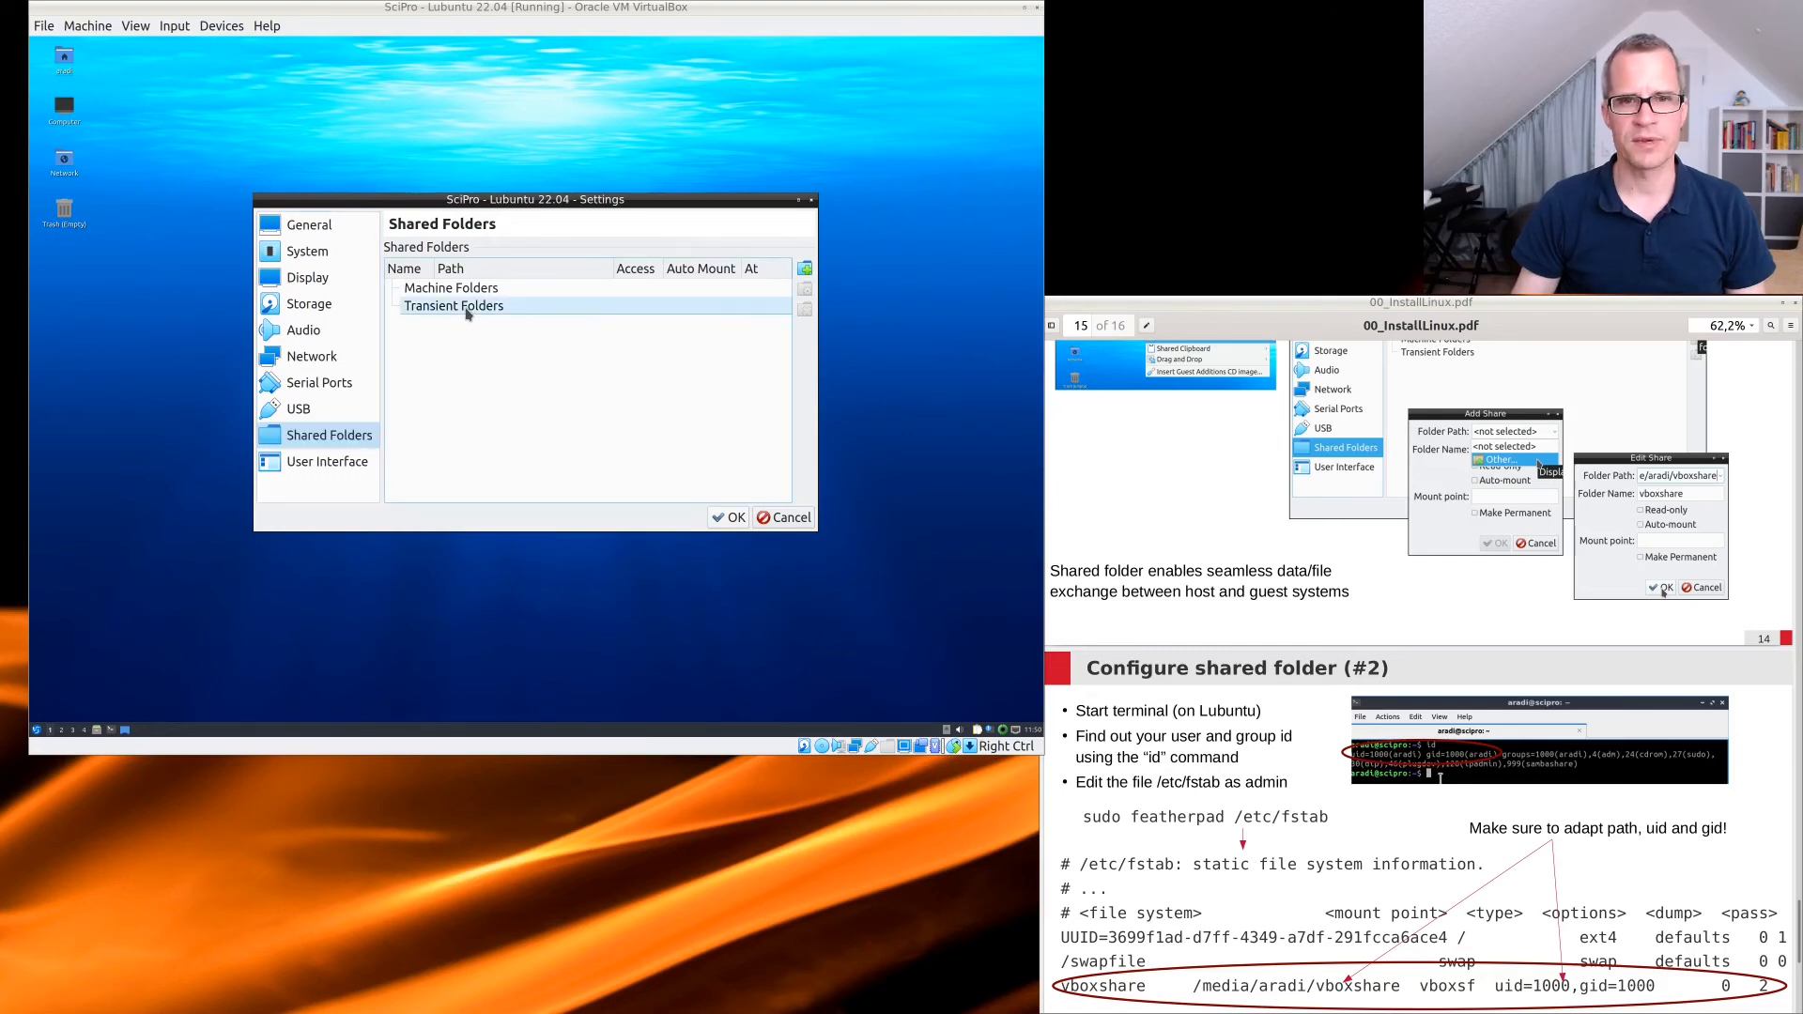
Start adding a shared folder and select the scipro folder inside vboxshare in the host's home directory as its path.
{"action": "left_click", "coordinate": [803, 270]}
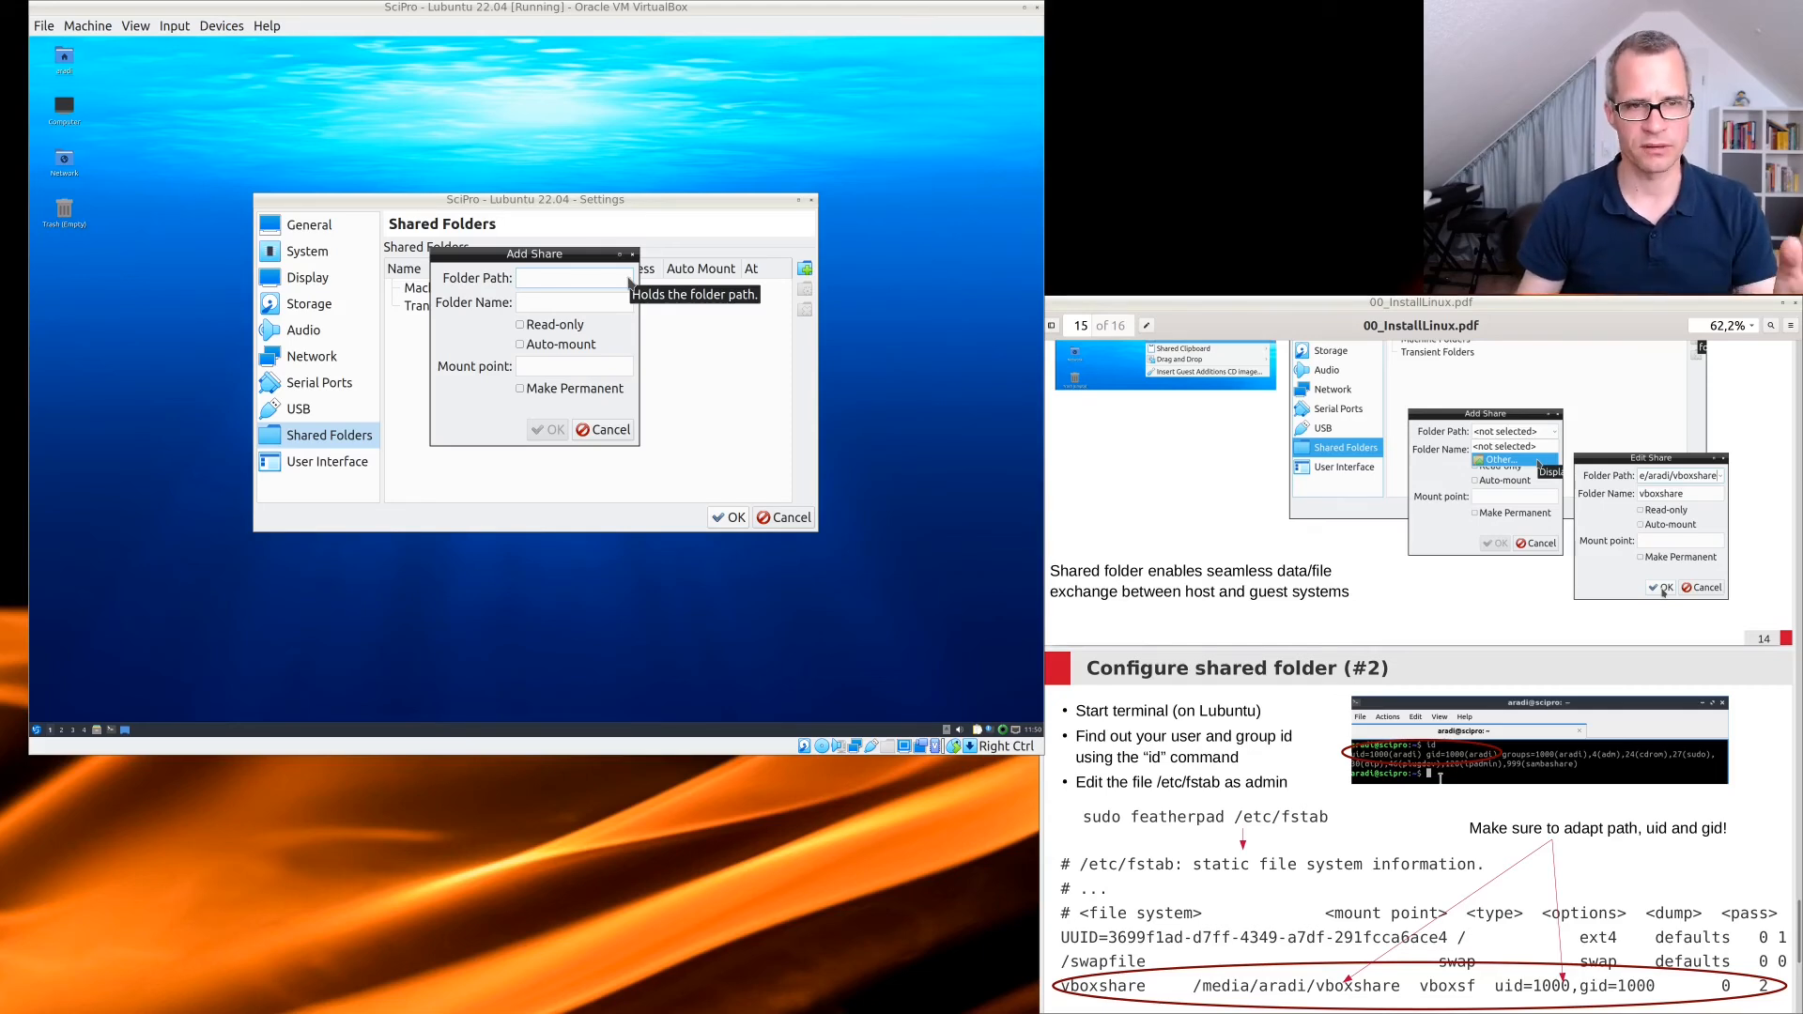
{"action": "left_click", "coordinate": [628, 280]}
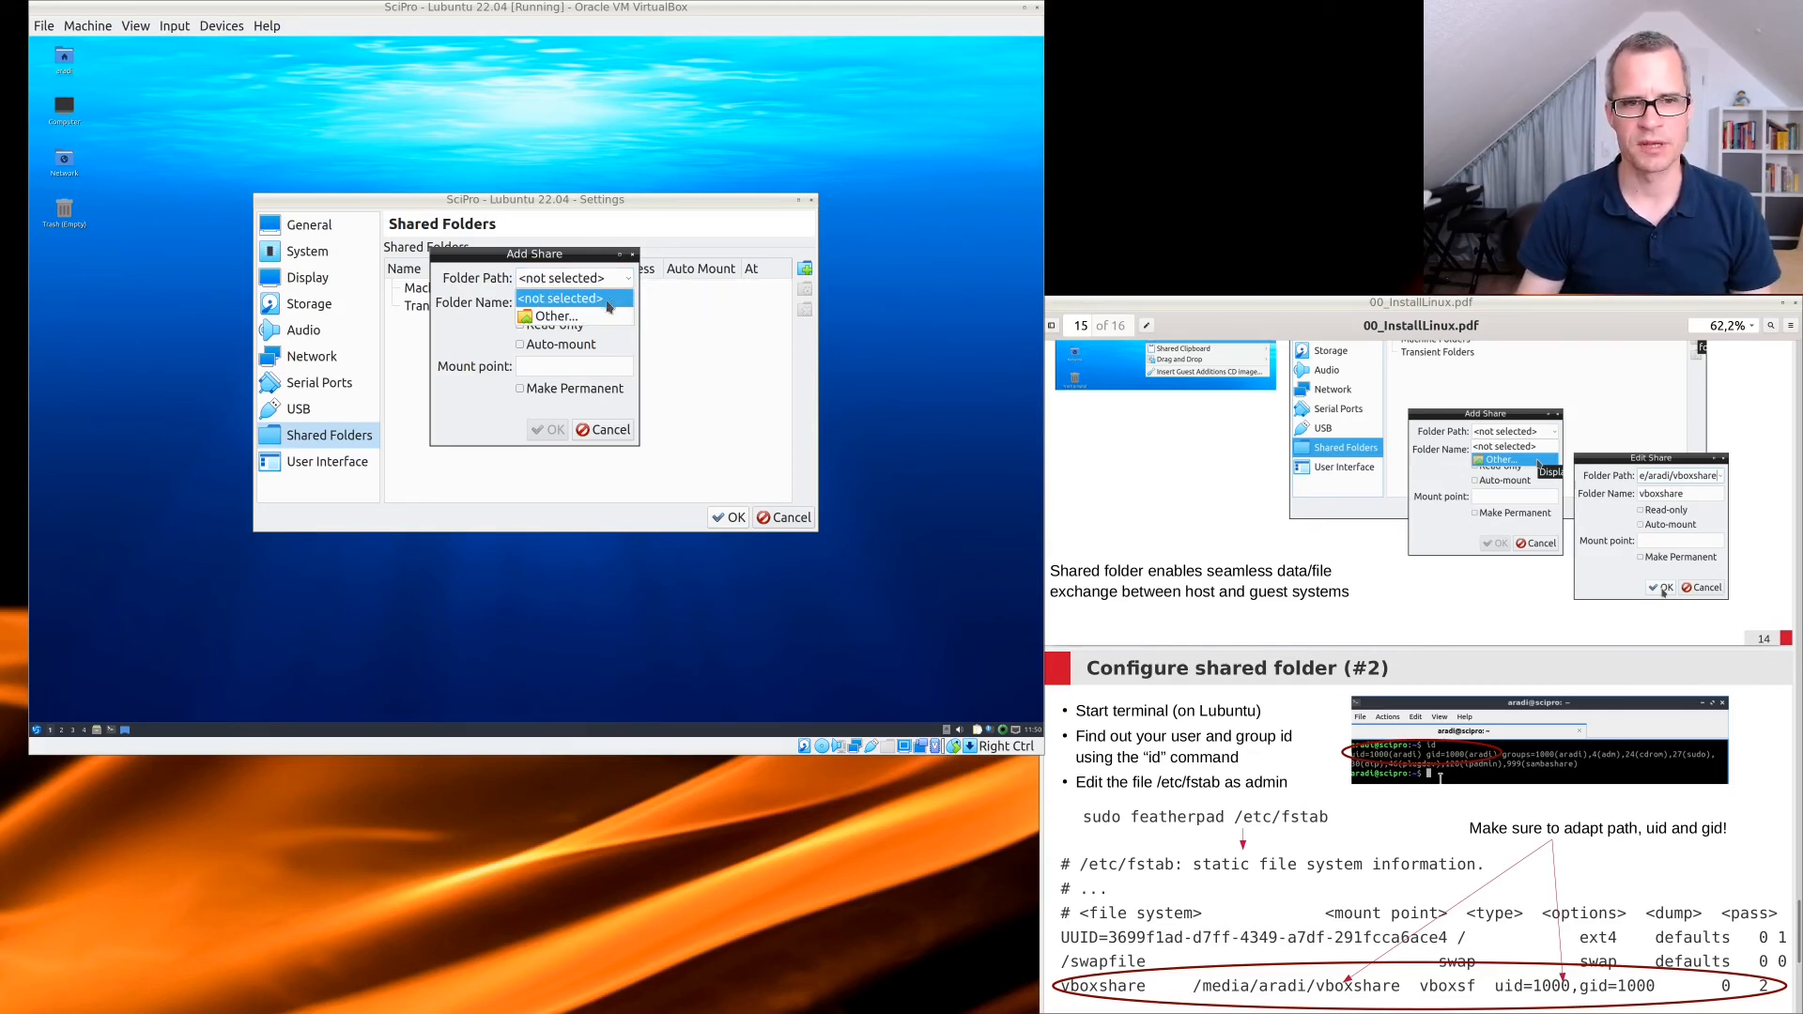
{"action": "left_click", "coordinate": [583, 317]}
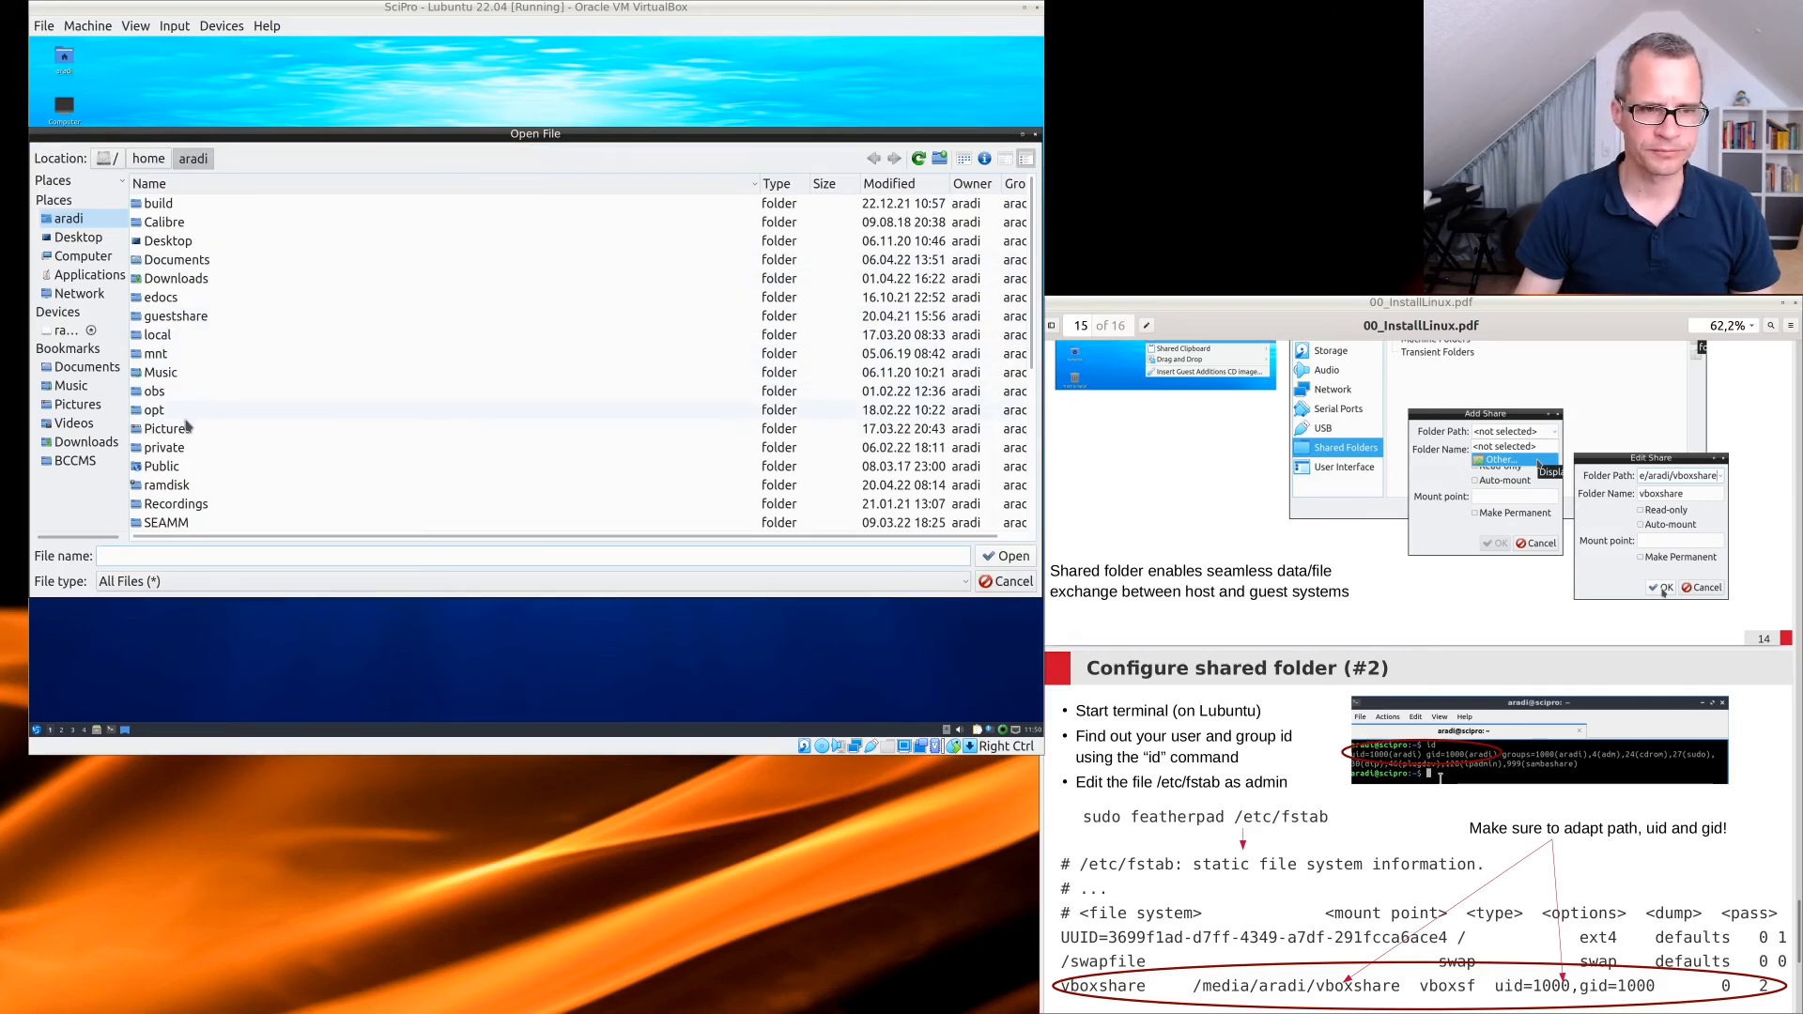
{"action": "scroll", "coordinate": [196, 460], "scroll_direction": "down", "scroll_amount": 4}
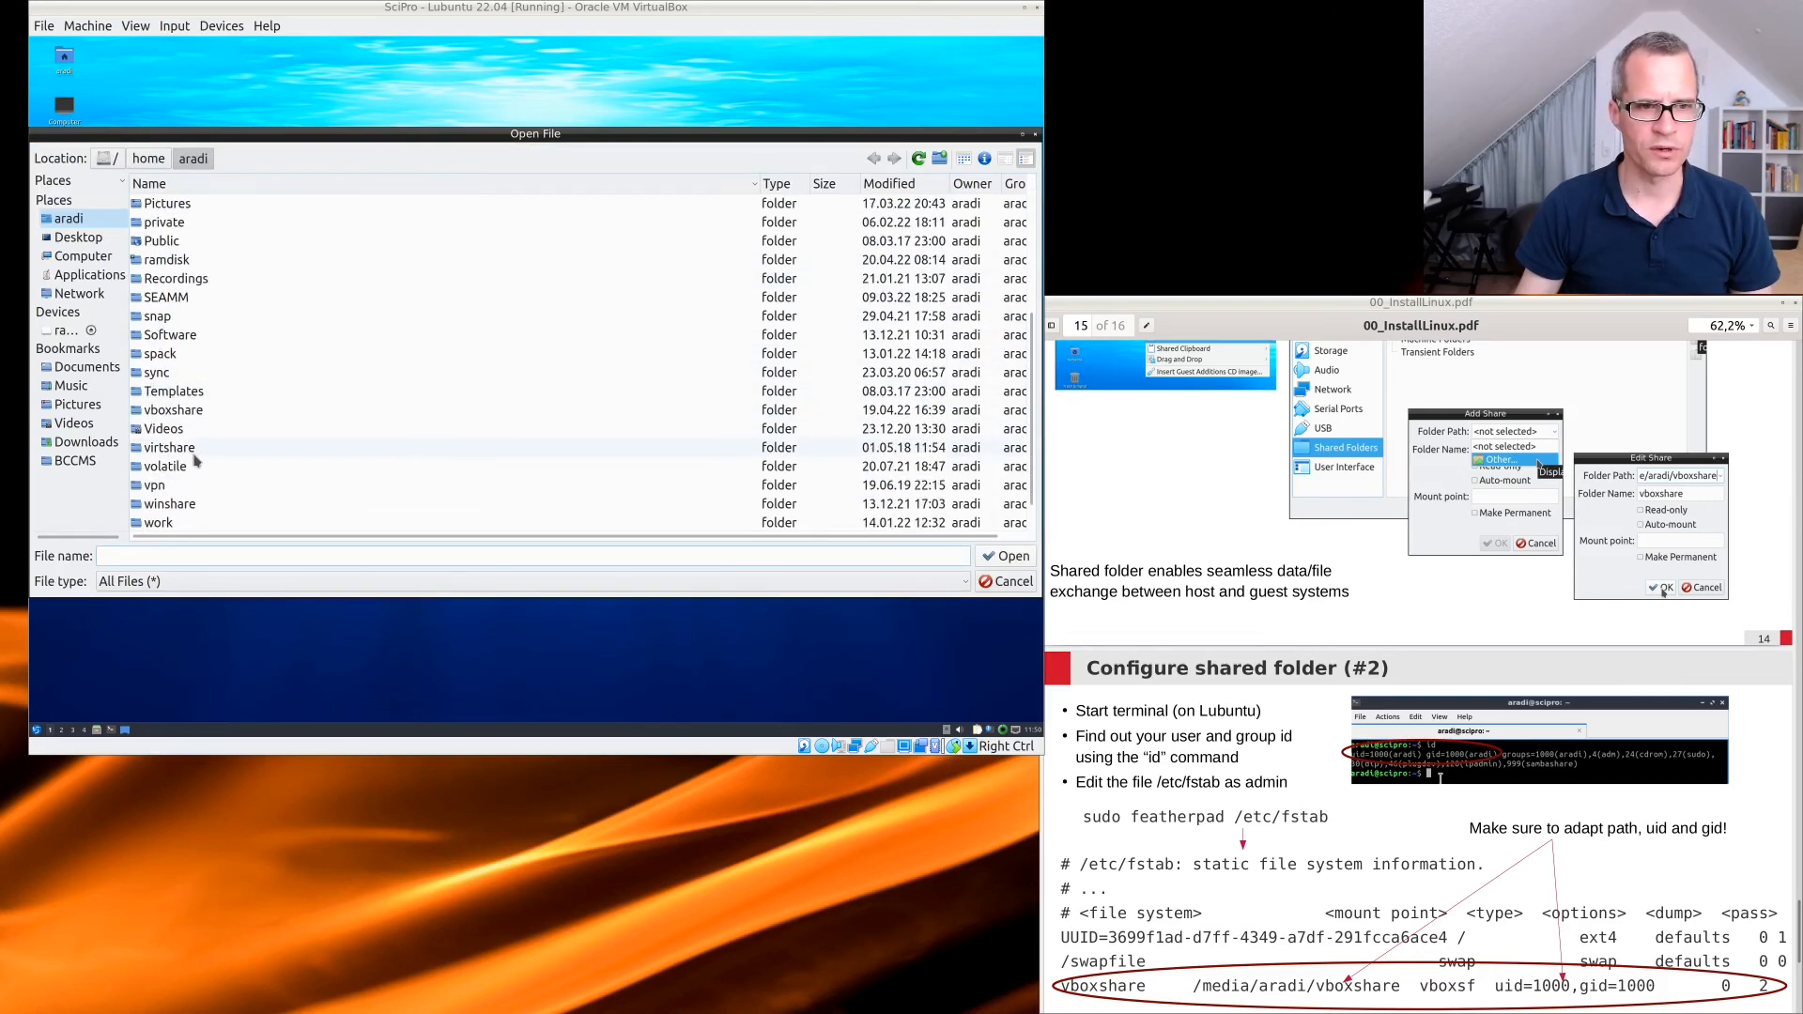
{"action": "double_click", "coordinate": [174, 410]}
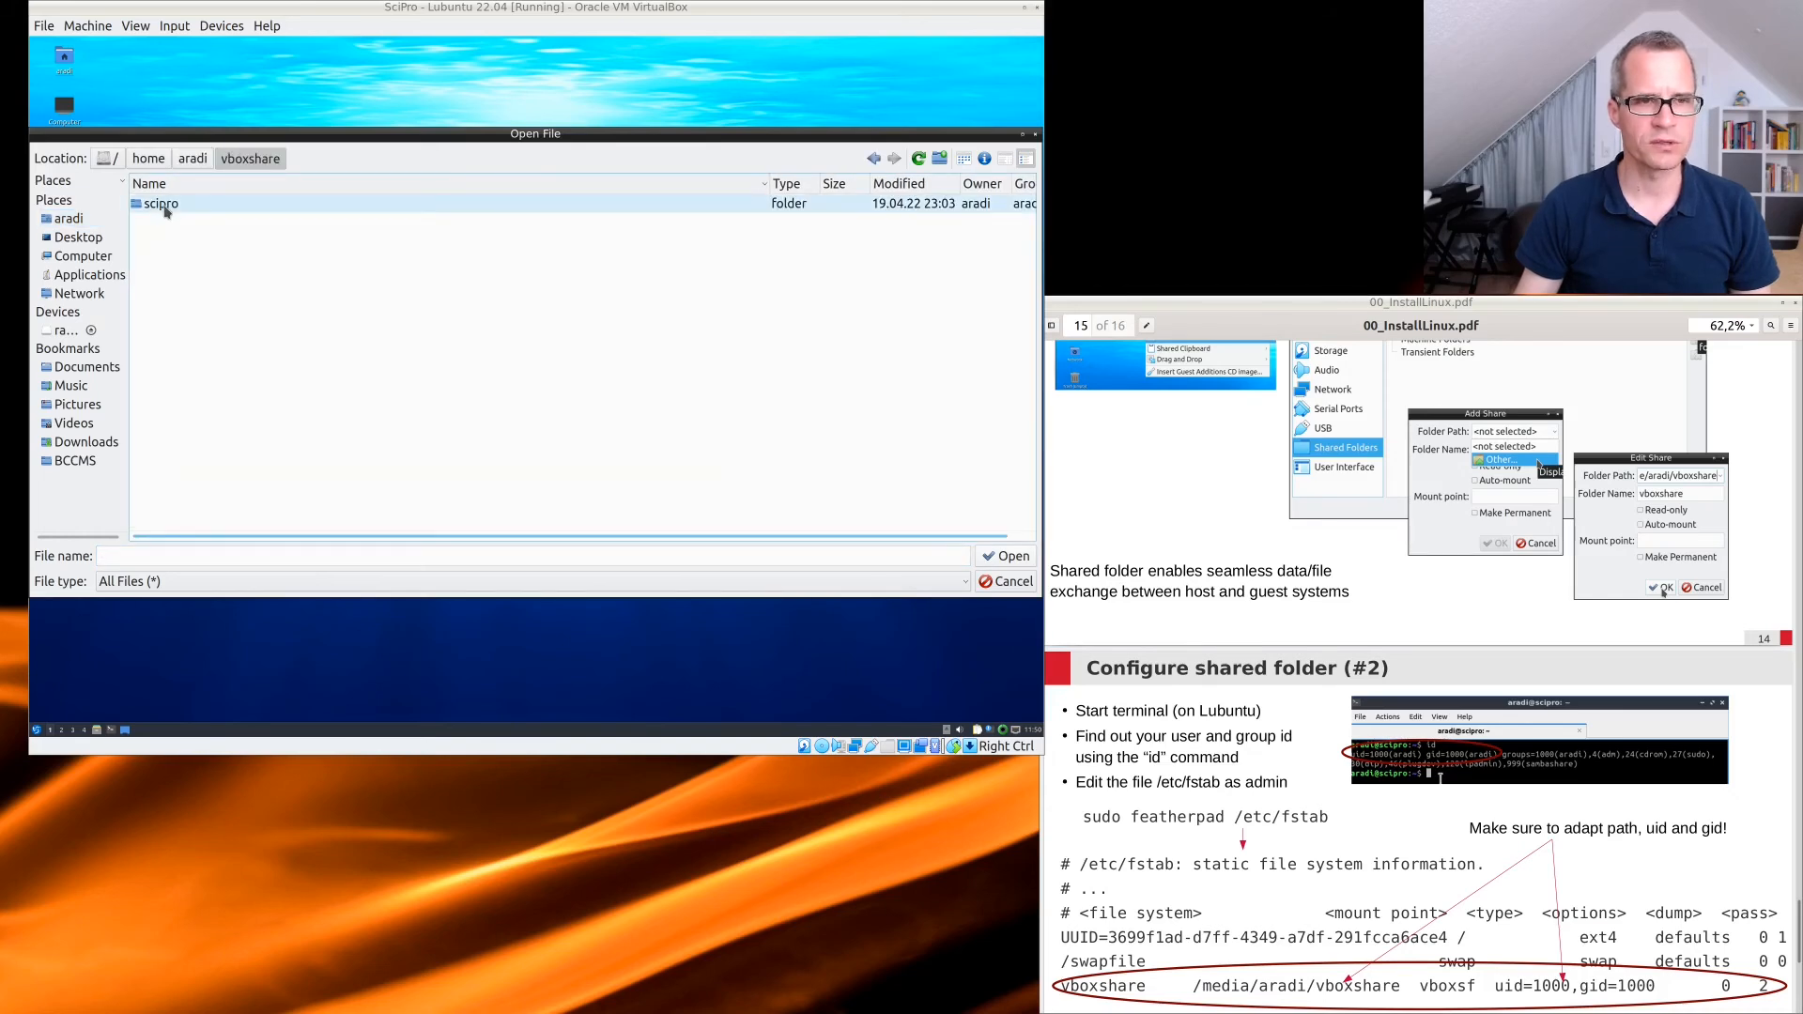
{"action": "double_click", "coordinate": [161, 205]}
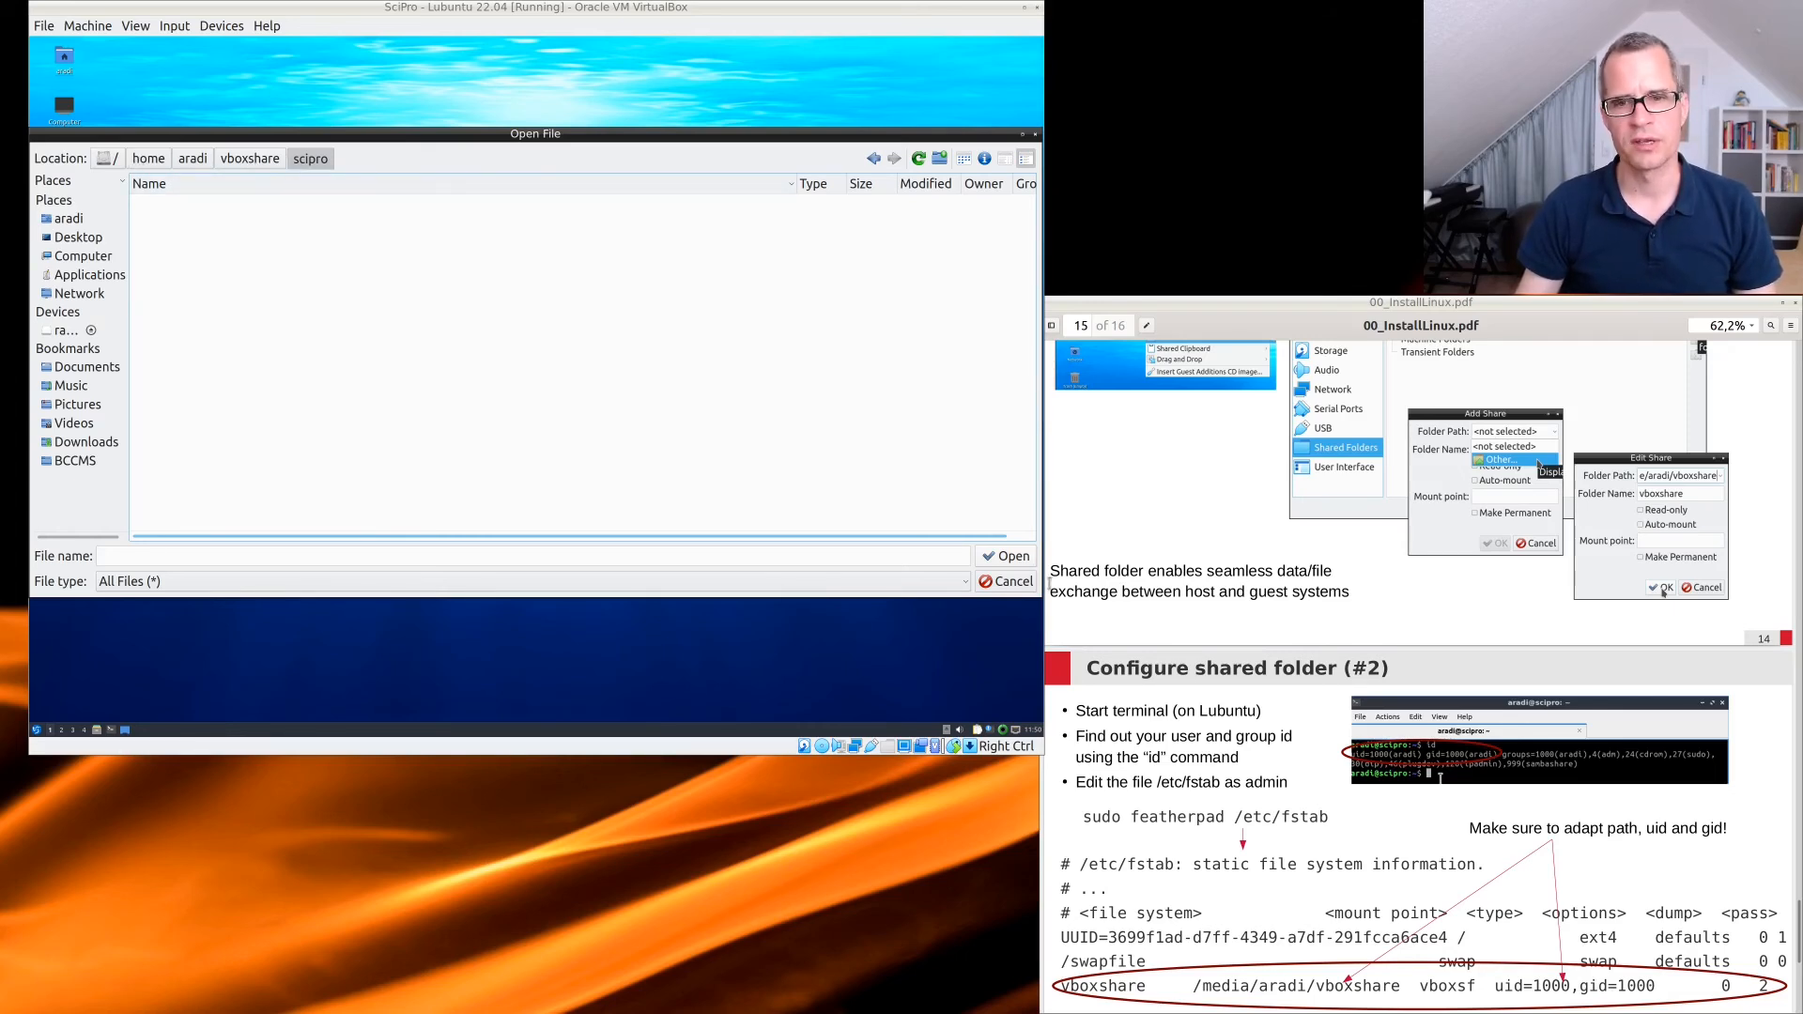
{"action": "left_click", "coordinate": [998, 557]}
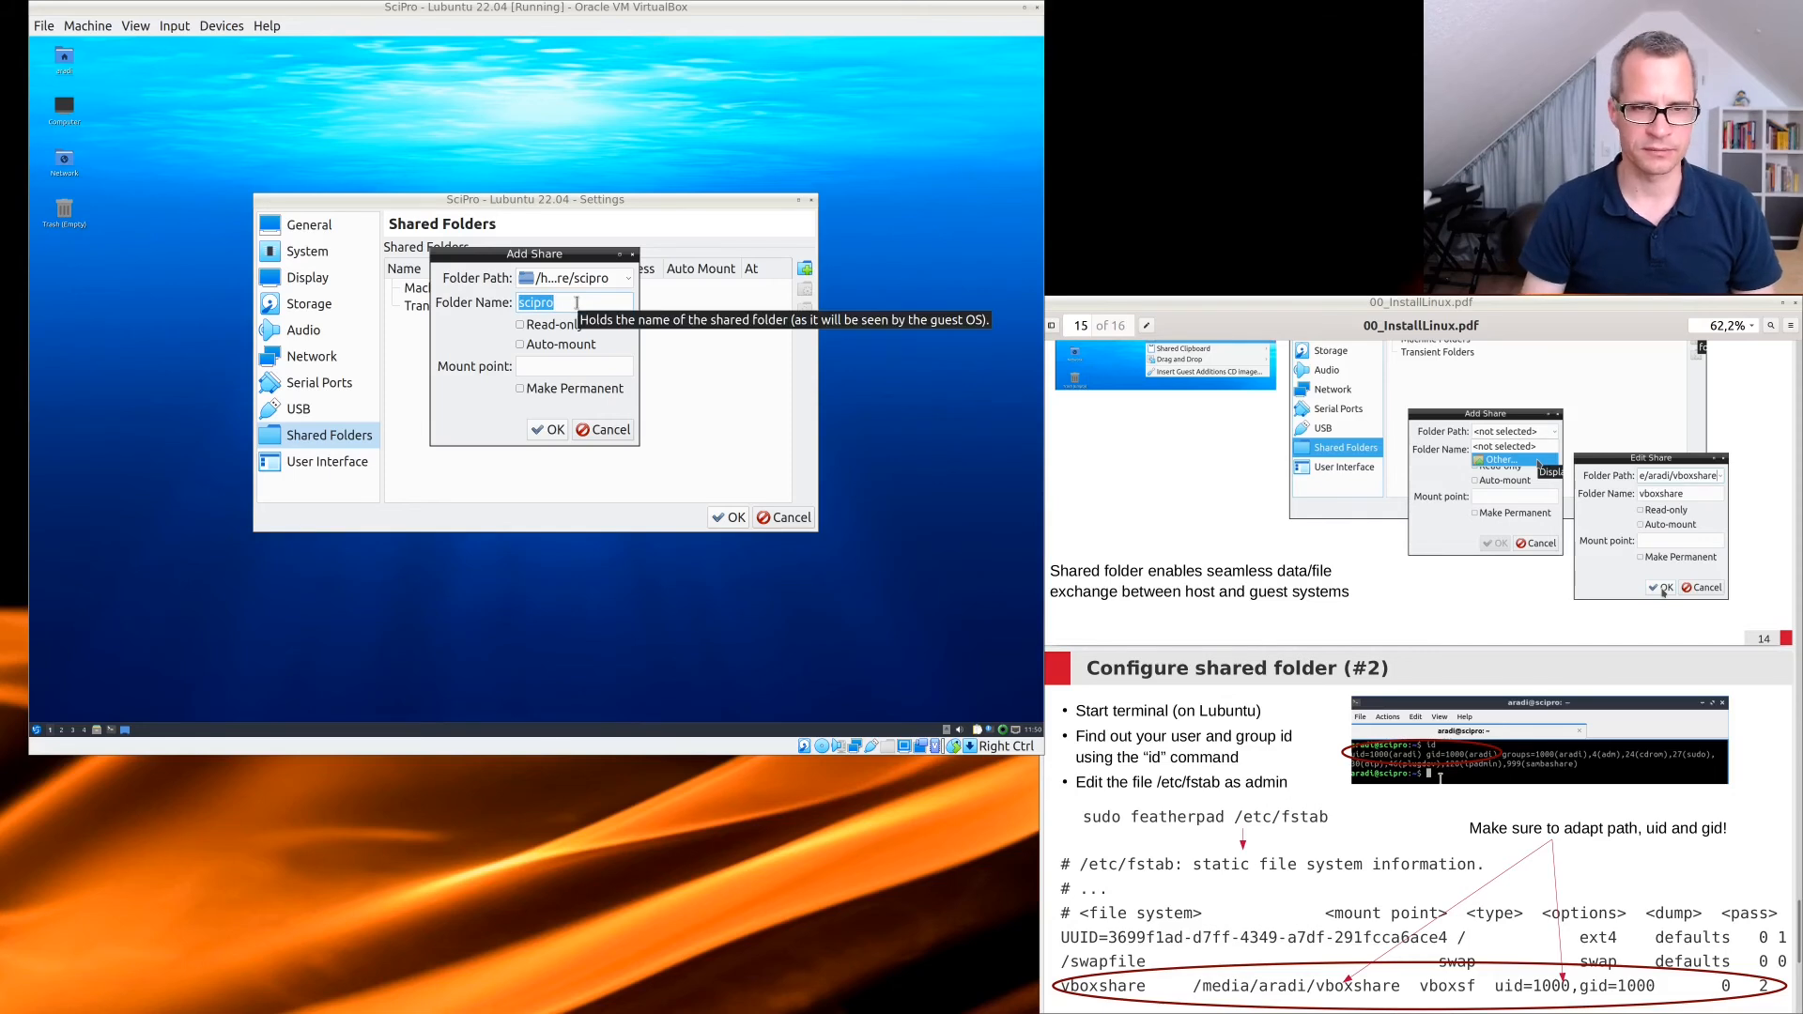
Name the shared folder vboxshare, add it, and apply the virtual machine's settings.
{"action": "type", "text": "vbo"}
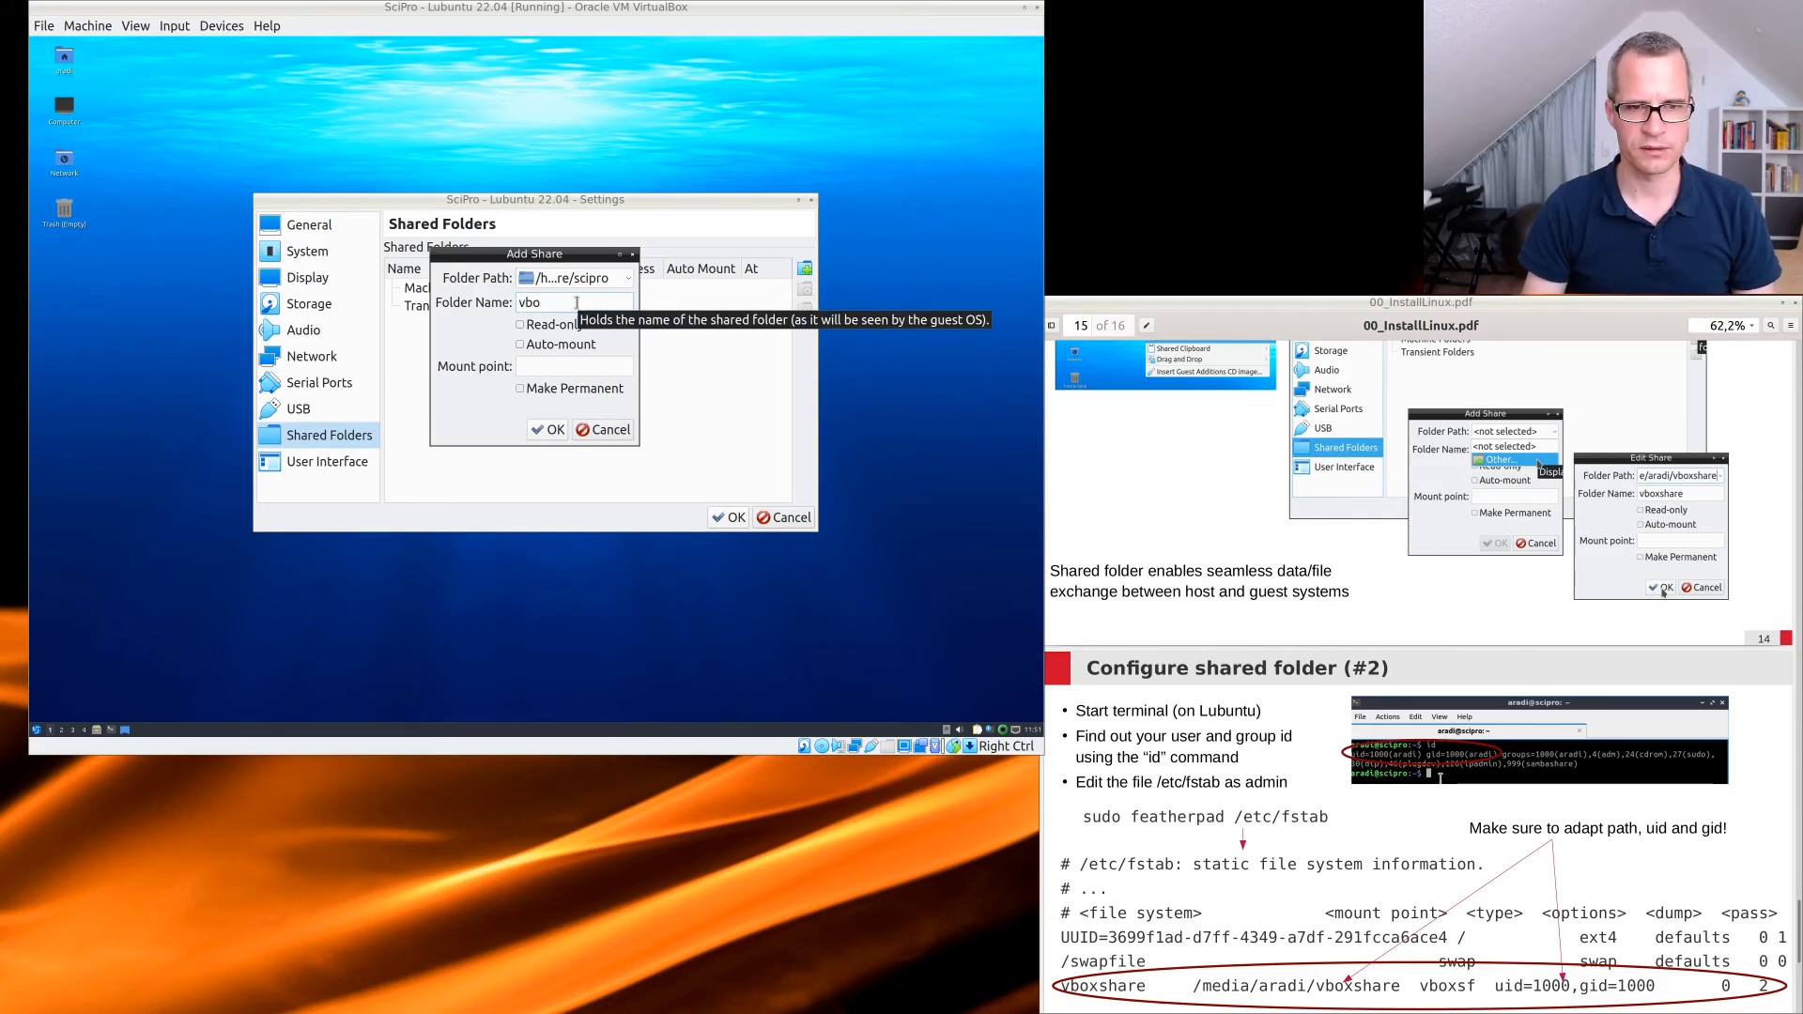
{"action": "type", "text": "xshare"}
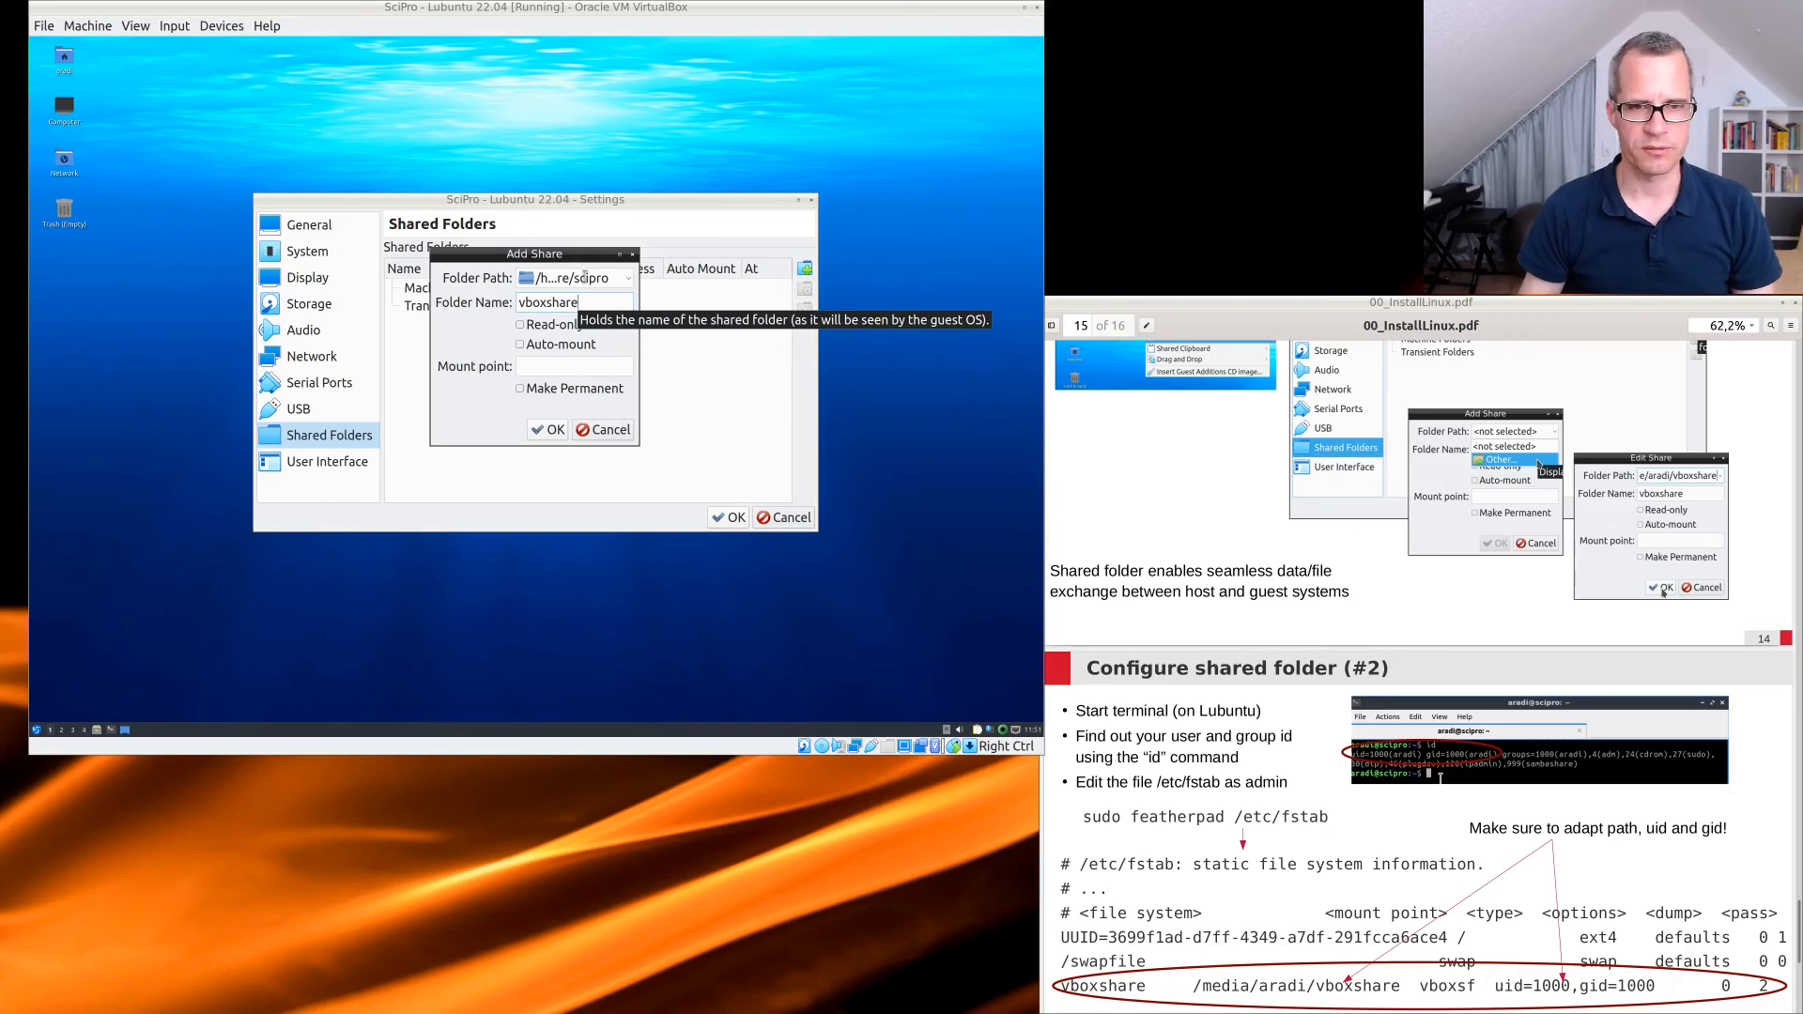
{"action": "left_click", "coordinate": [550, 430]}
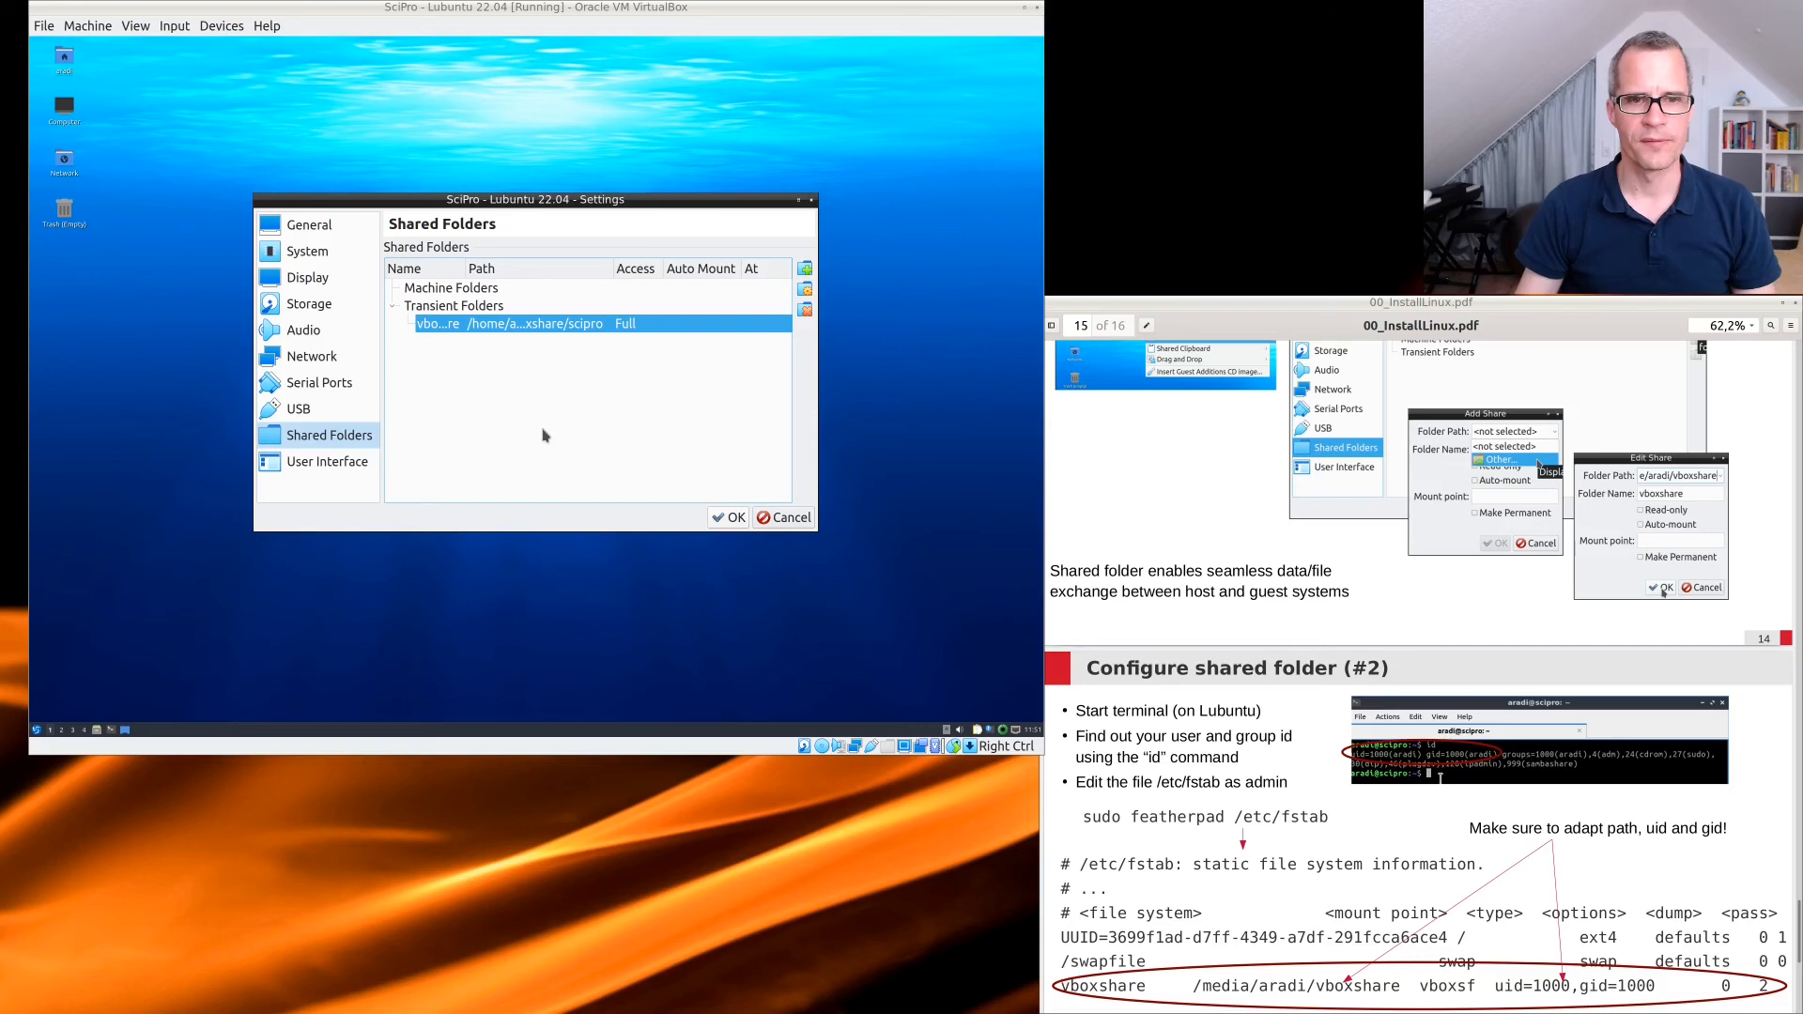
{"action": "left_click", "coordinate": [729, 518]}
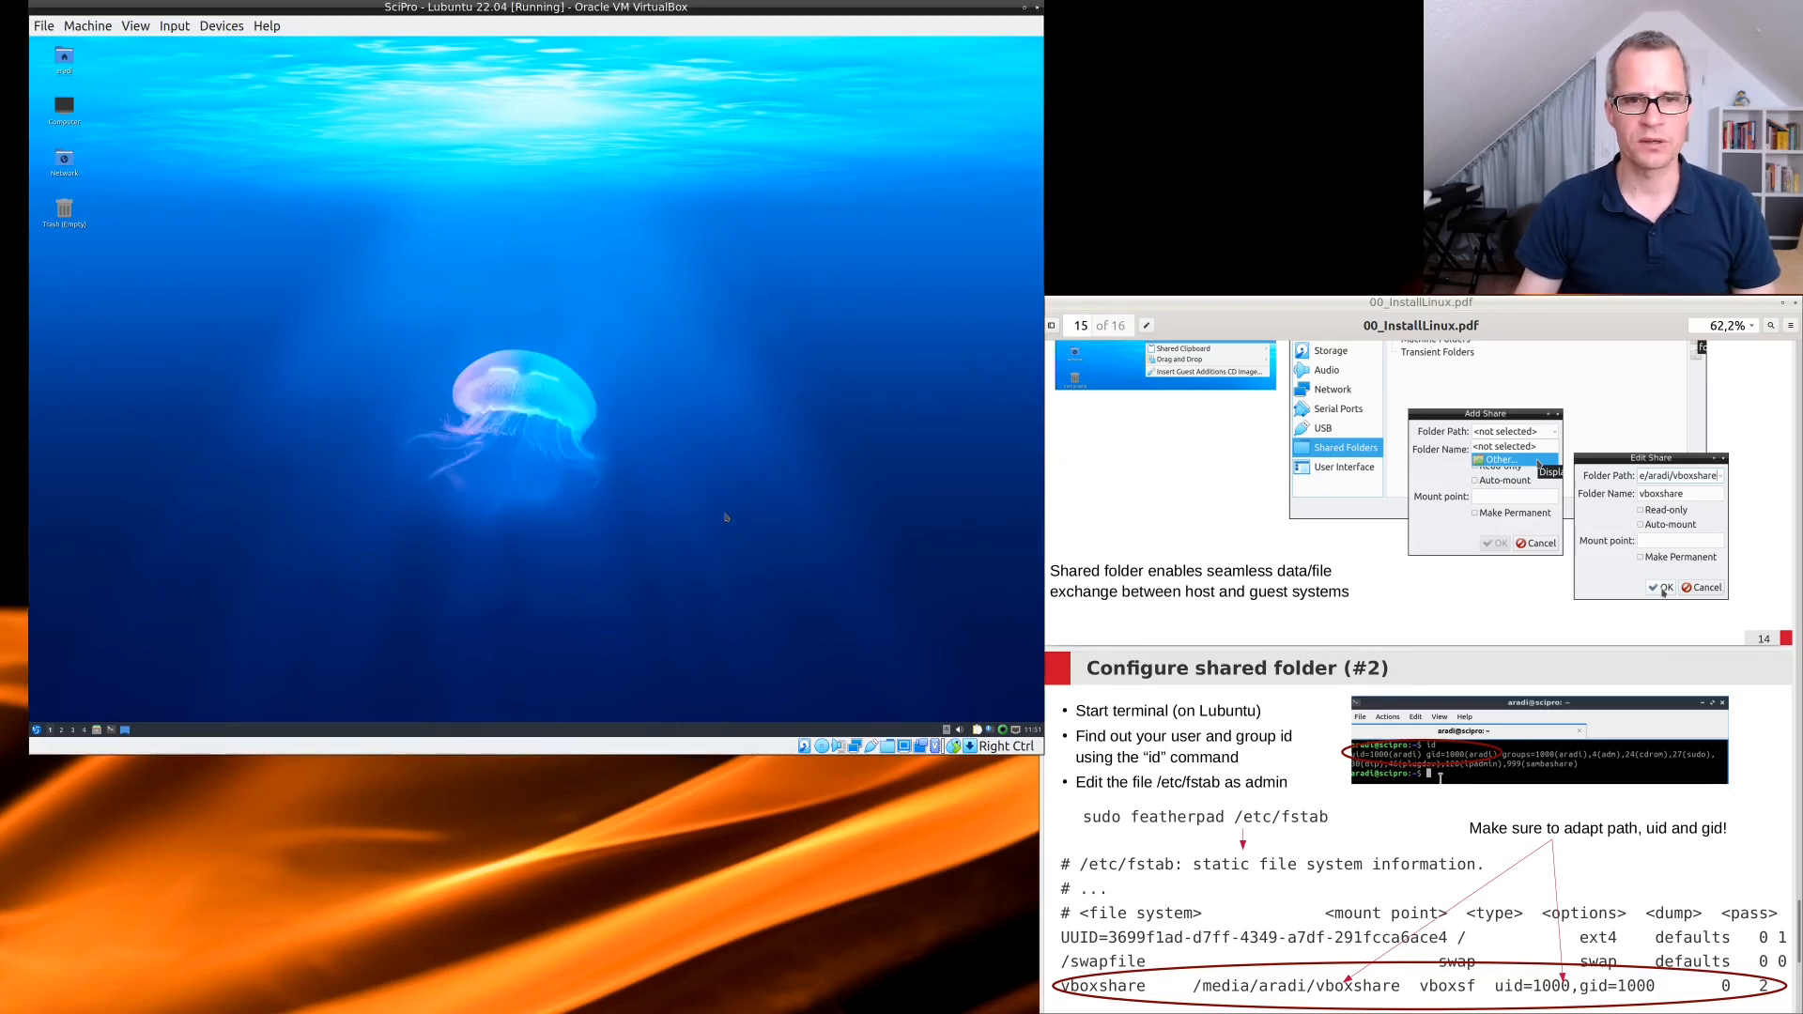
Open a terminal in the Lubuntu guest, move it toward the desktop's centre, and enlarge its text and window.
{"action": "left_click", "coordinate": [110, 731]}
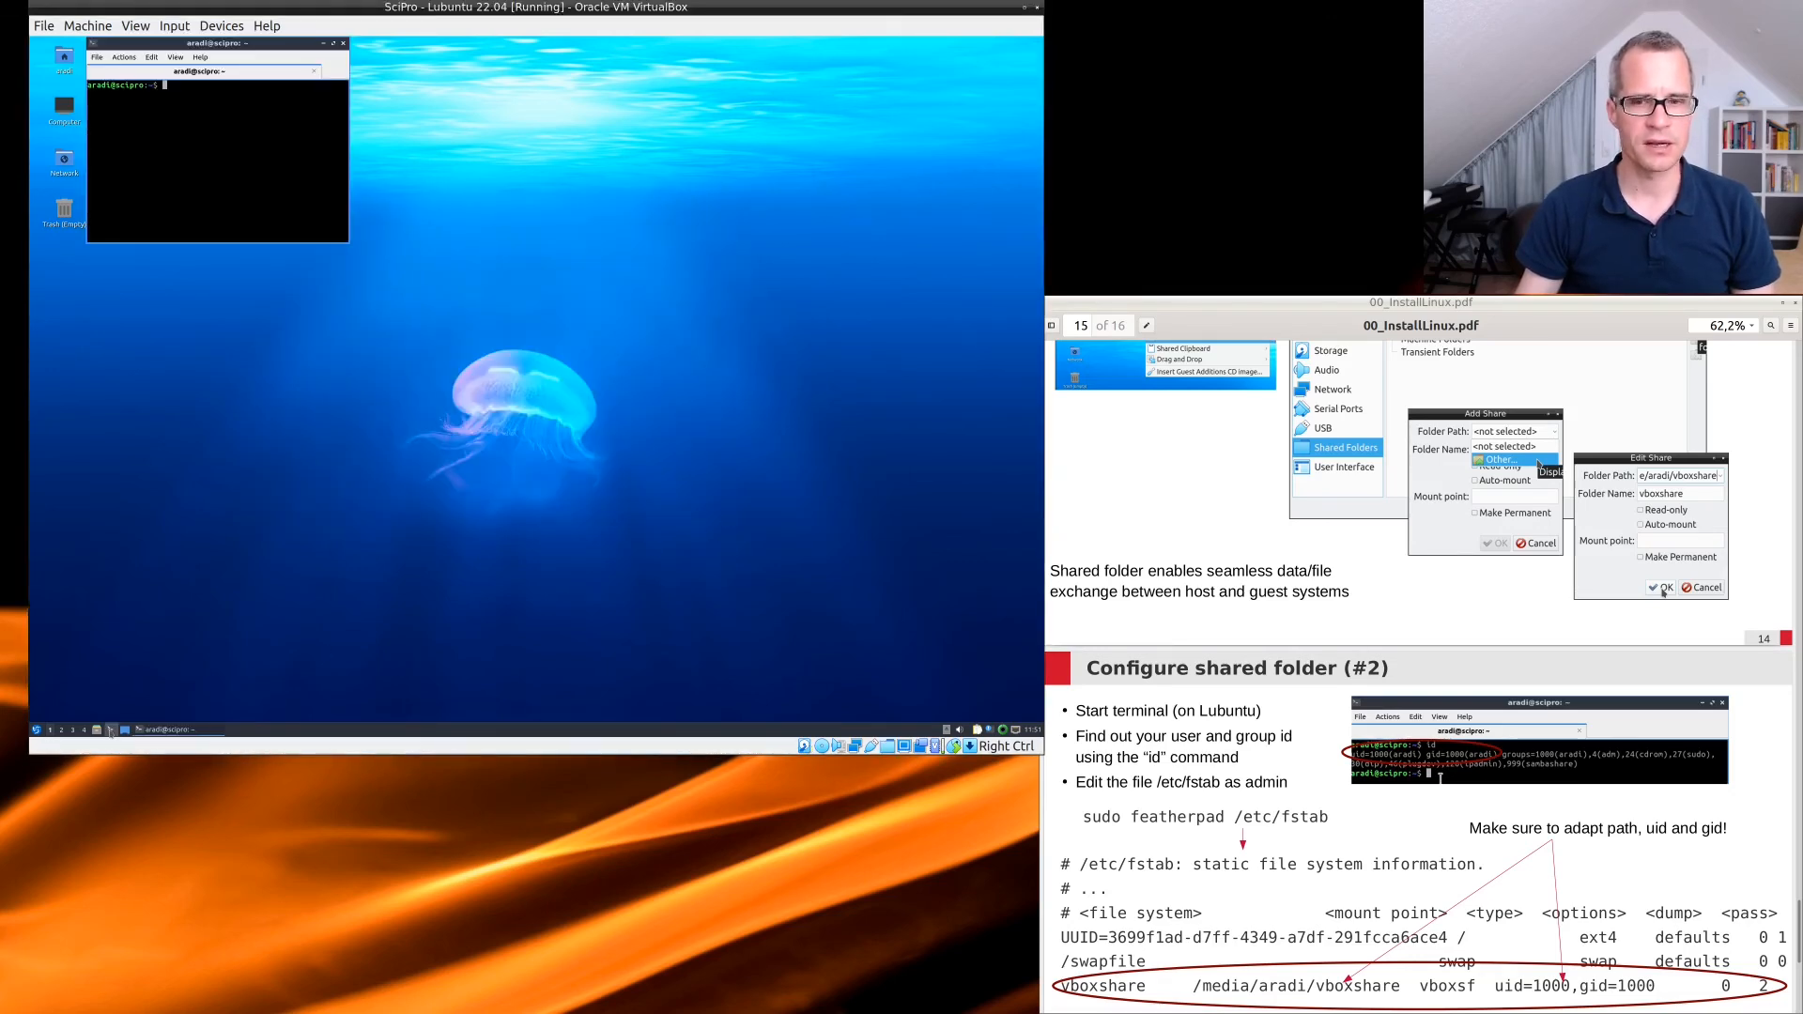
{"action": "scroll", "coordinate": [1435, 621], "scroll_direction": "down", "scroll_amount": 2}
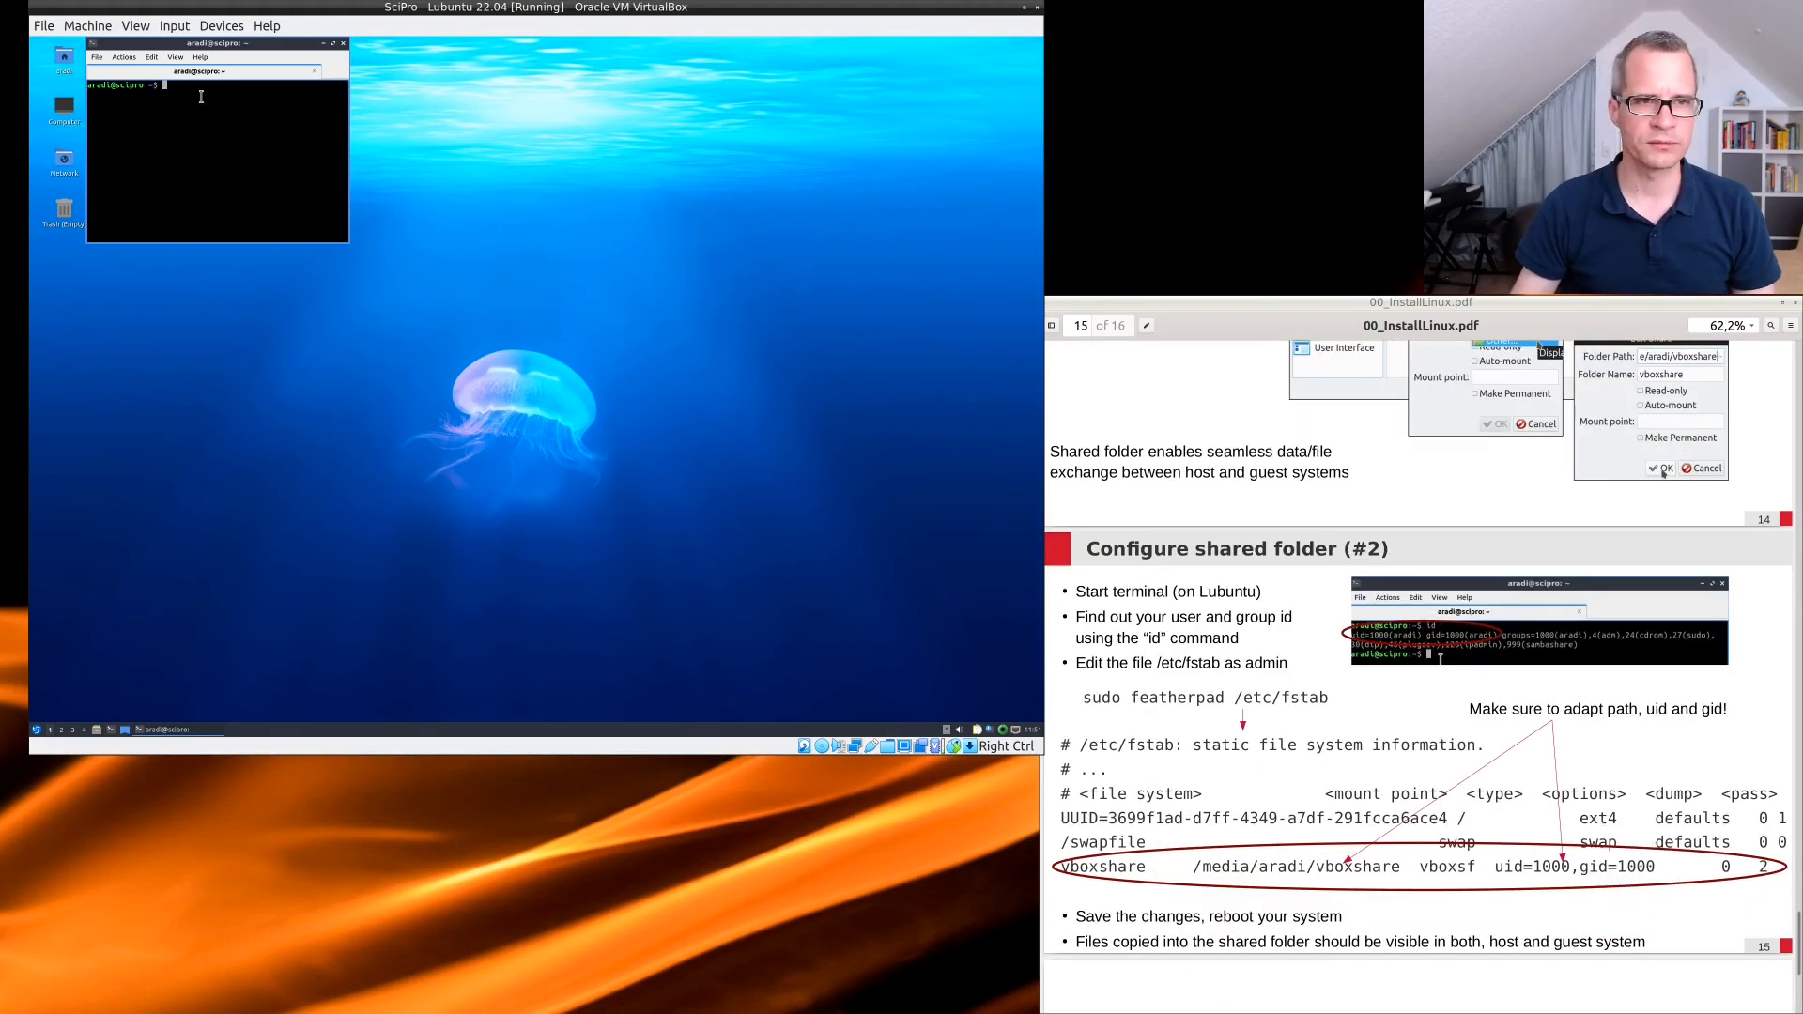
{"action": "left_click_drag", "start_coordinate": [207, 43], "coordinate": [392, 173]}
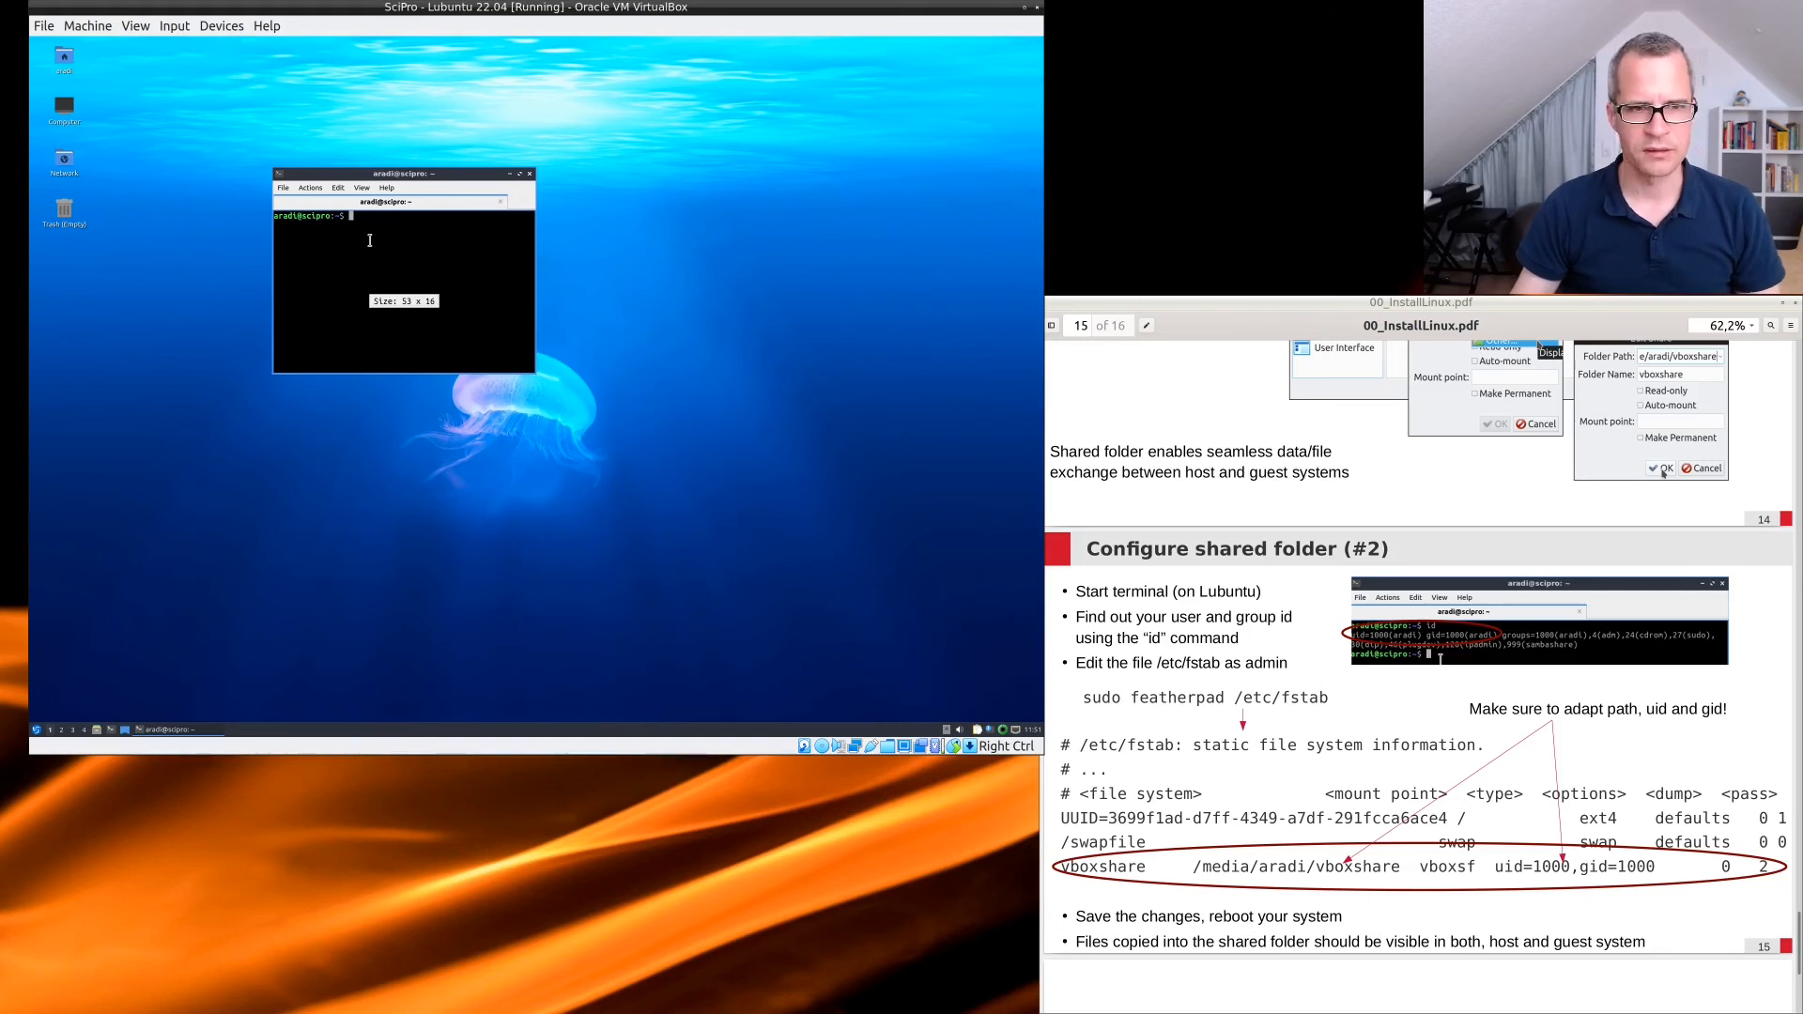
{"action": "key", "text": "ctrl+plus"}
{"action": "key", "text": "ctrl+plus"}
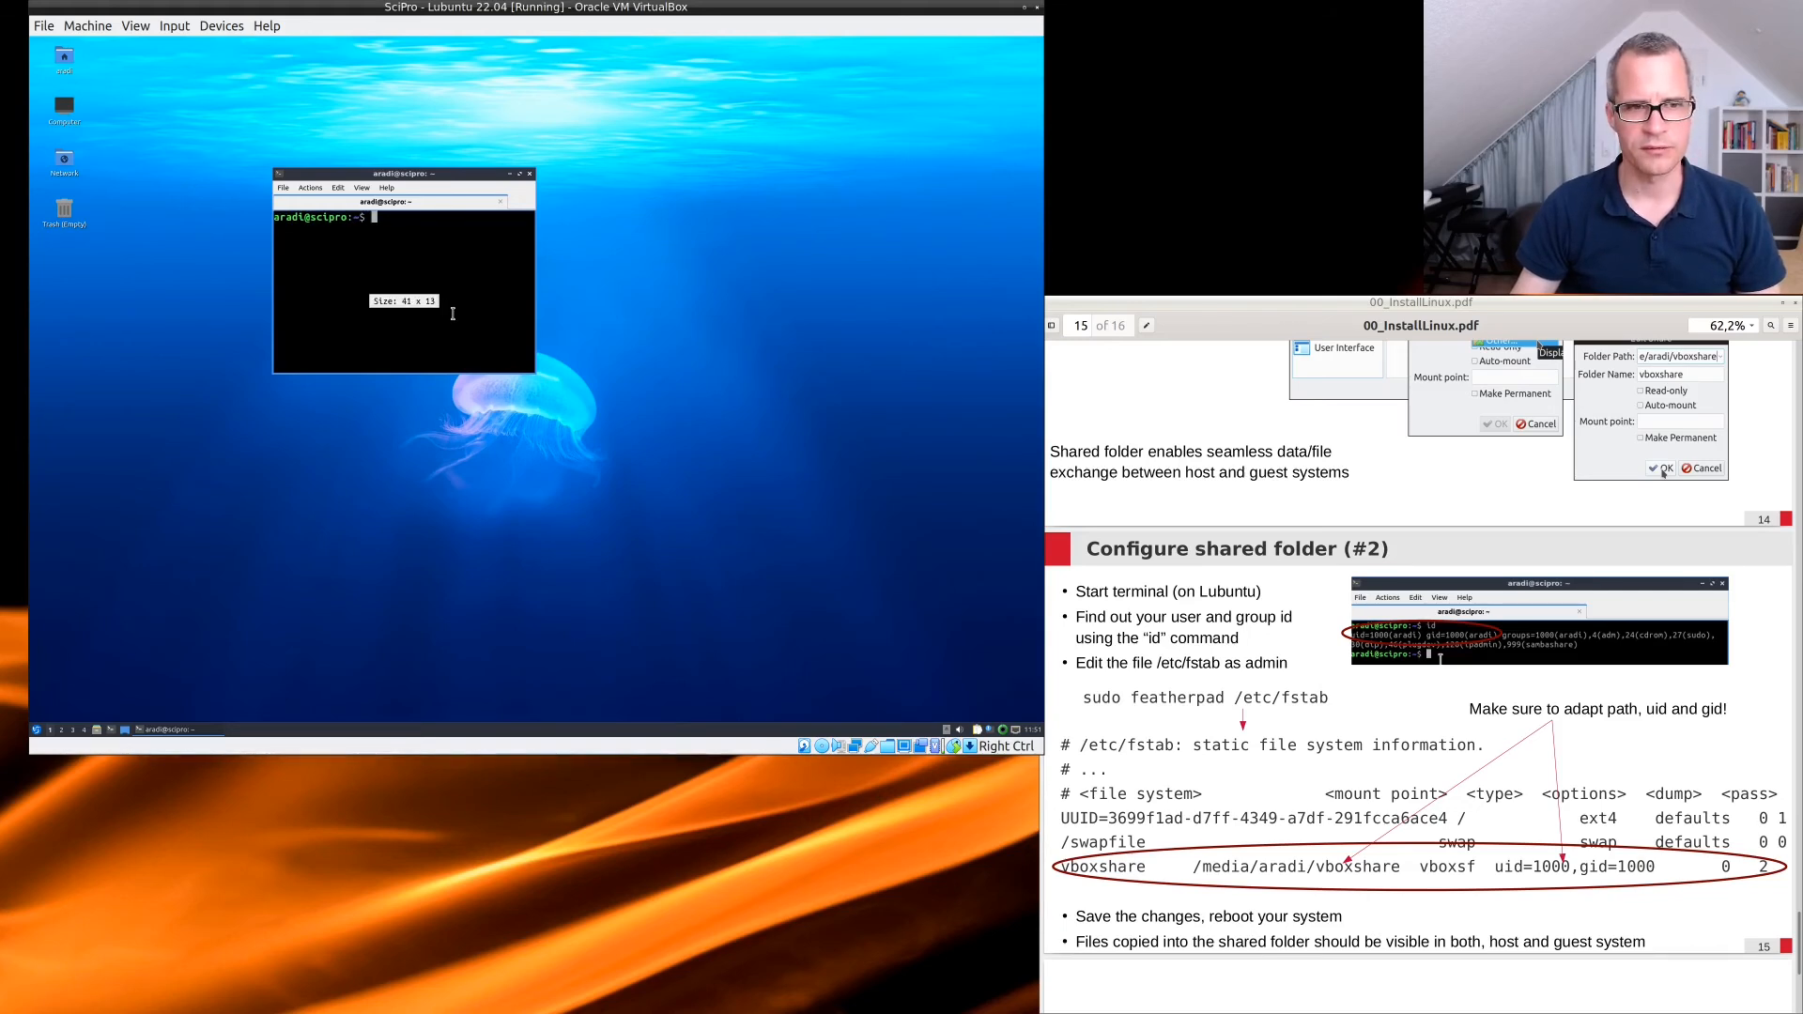
{"action": "key", "text": "ctrl+plus"}
{"action": "key", "text": "ctrl+plus"}
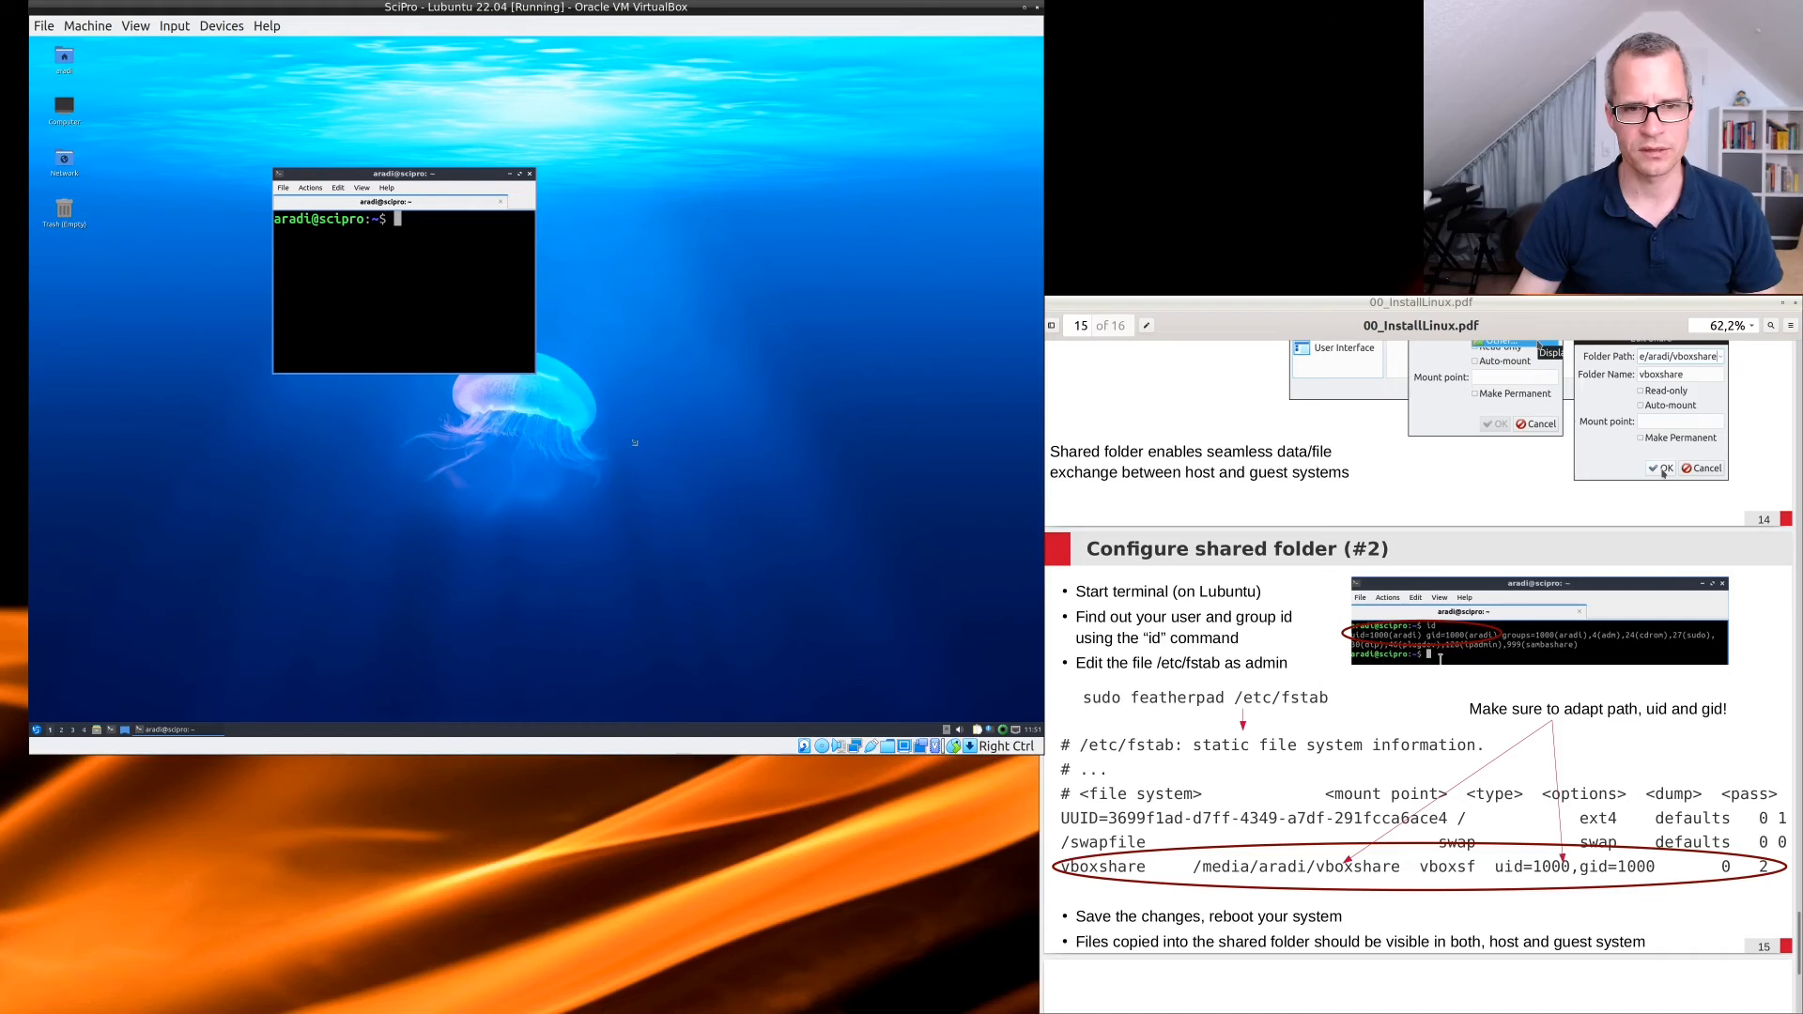
{"action": "left_click_drag", "start_coordinate": [635, 442], "coordinate": [850, 577]}
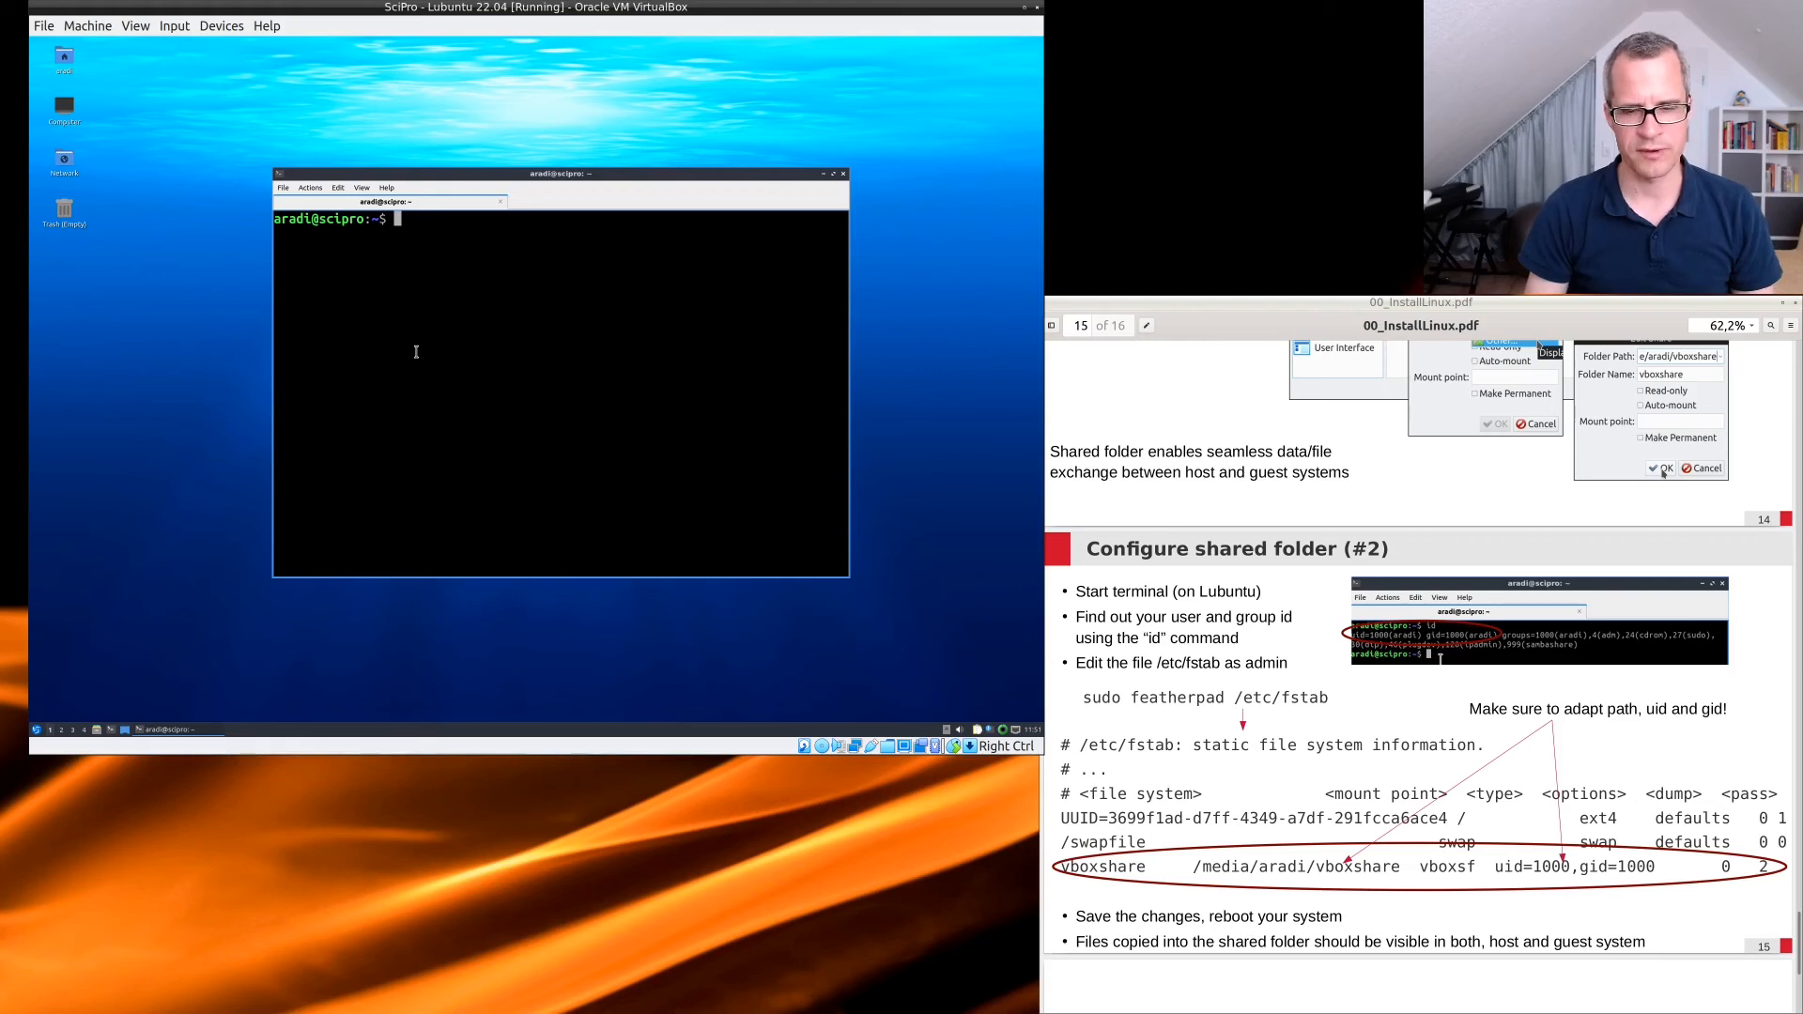
Run sudo featherpad /etc/fstab in the terminal and enter the account password to open the file as administrator.
{"action": "type", "text": "sudo "}
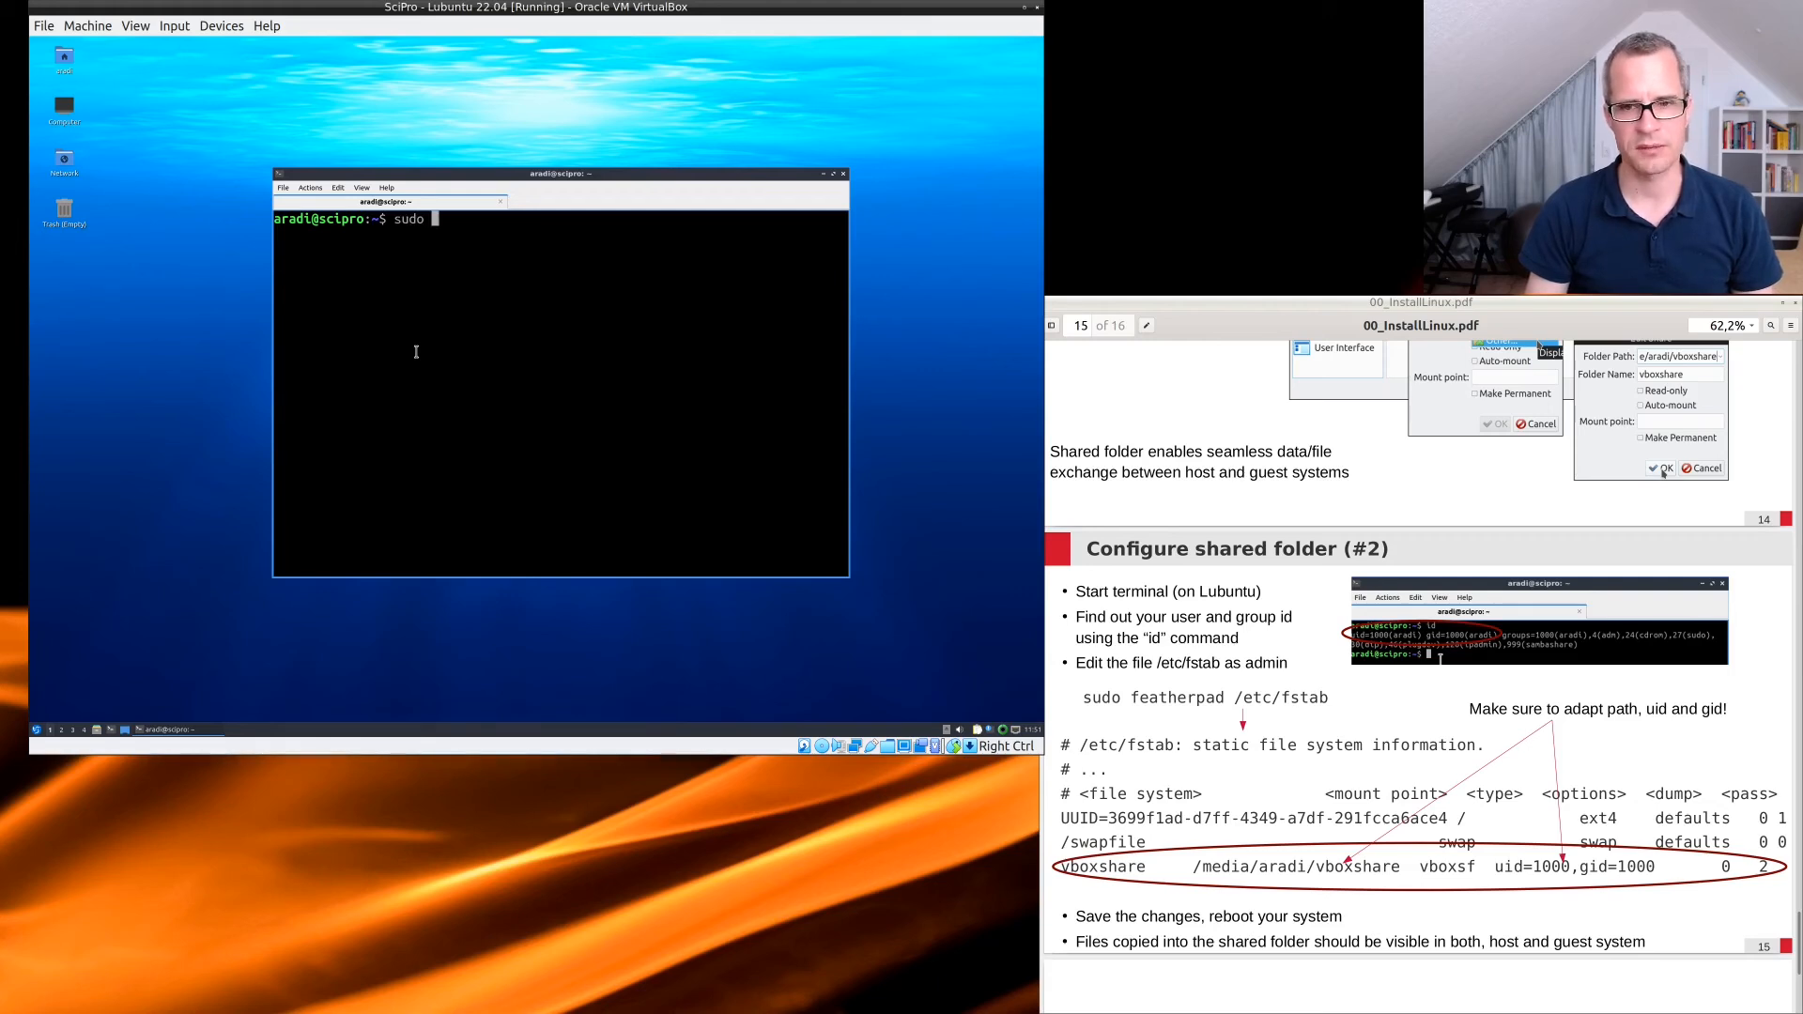
{"action": "type", "text": "feat"}
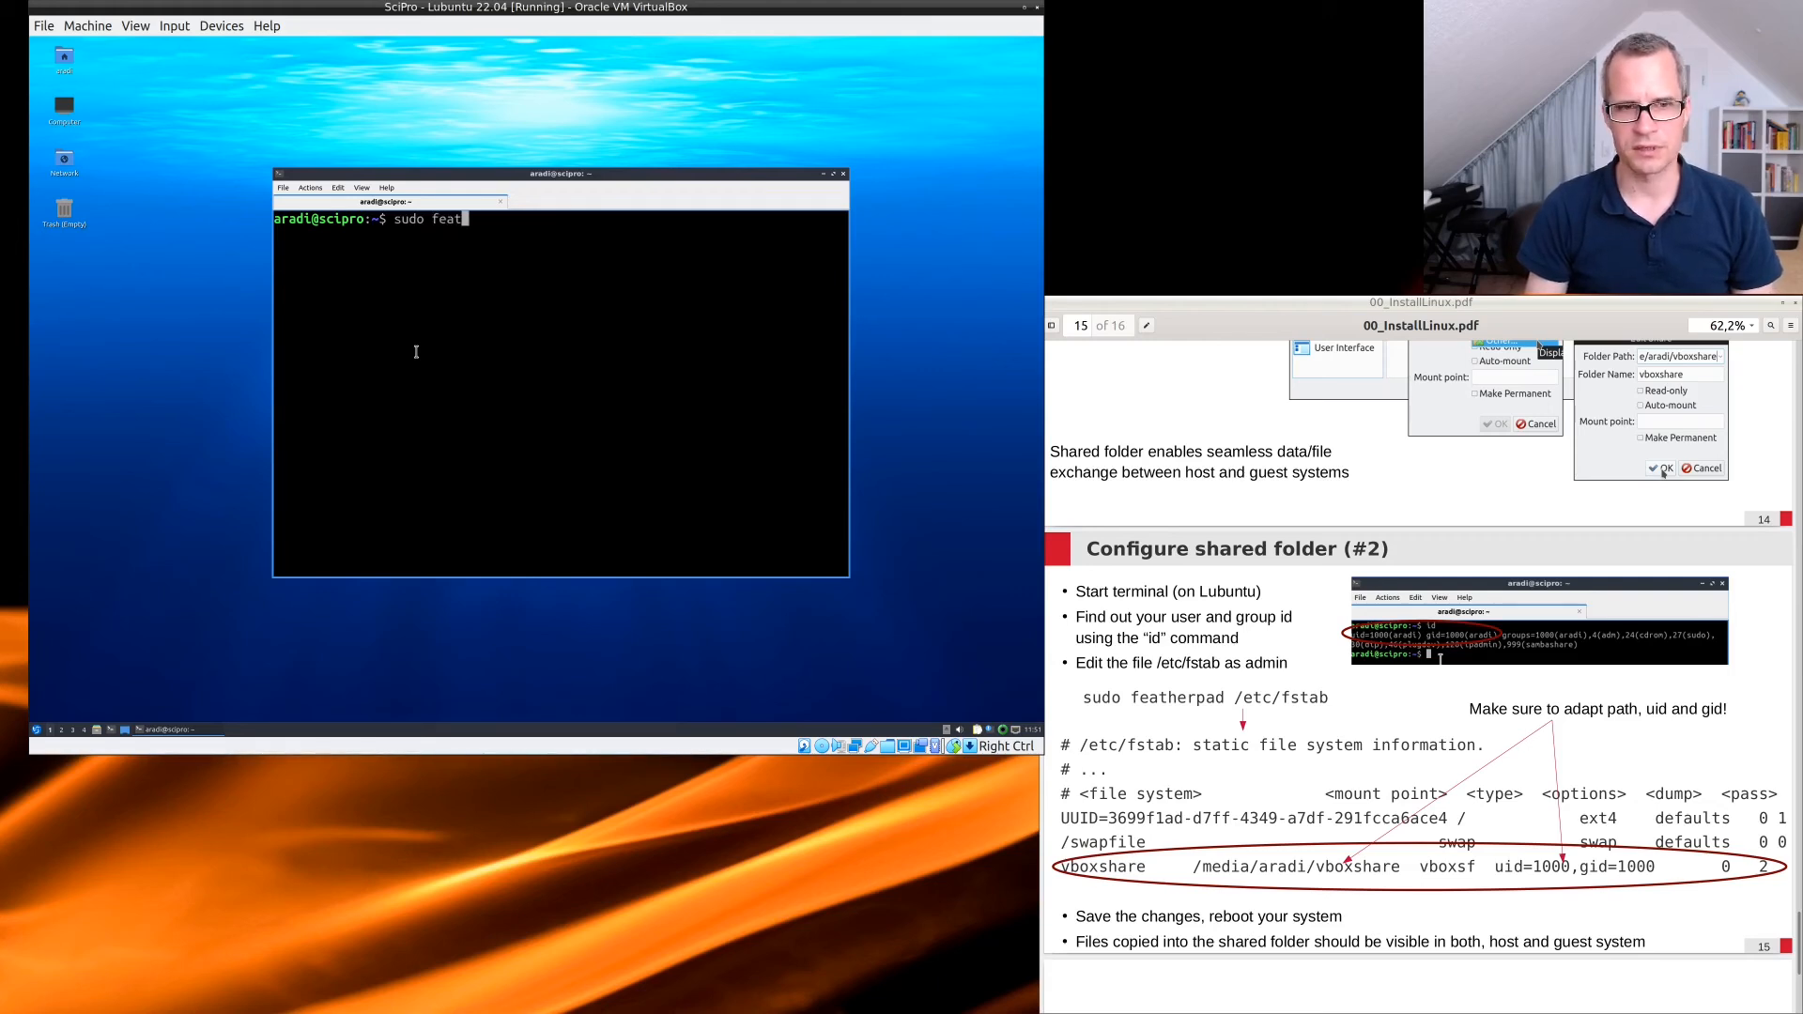
{"action": "type", "text": "herpad"}
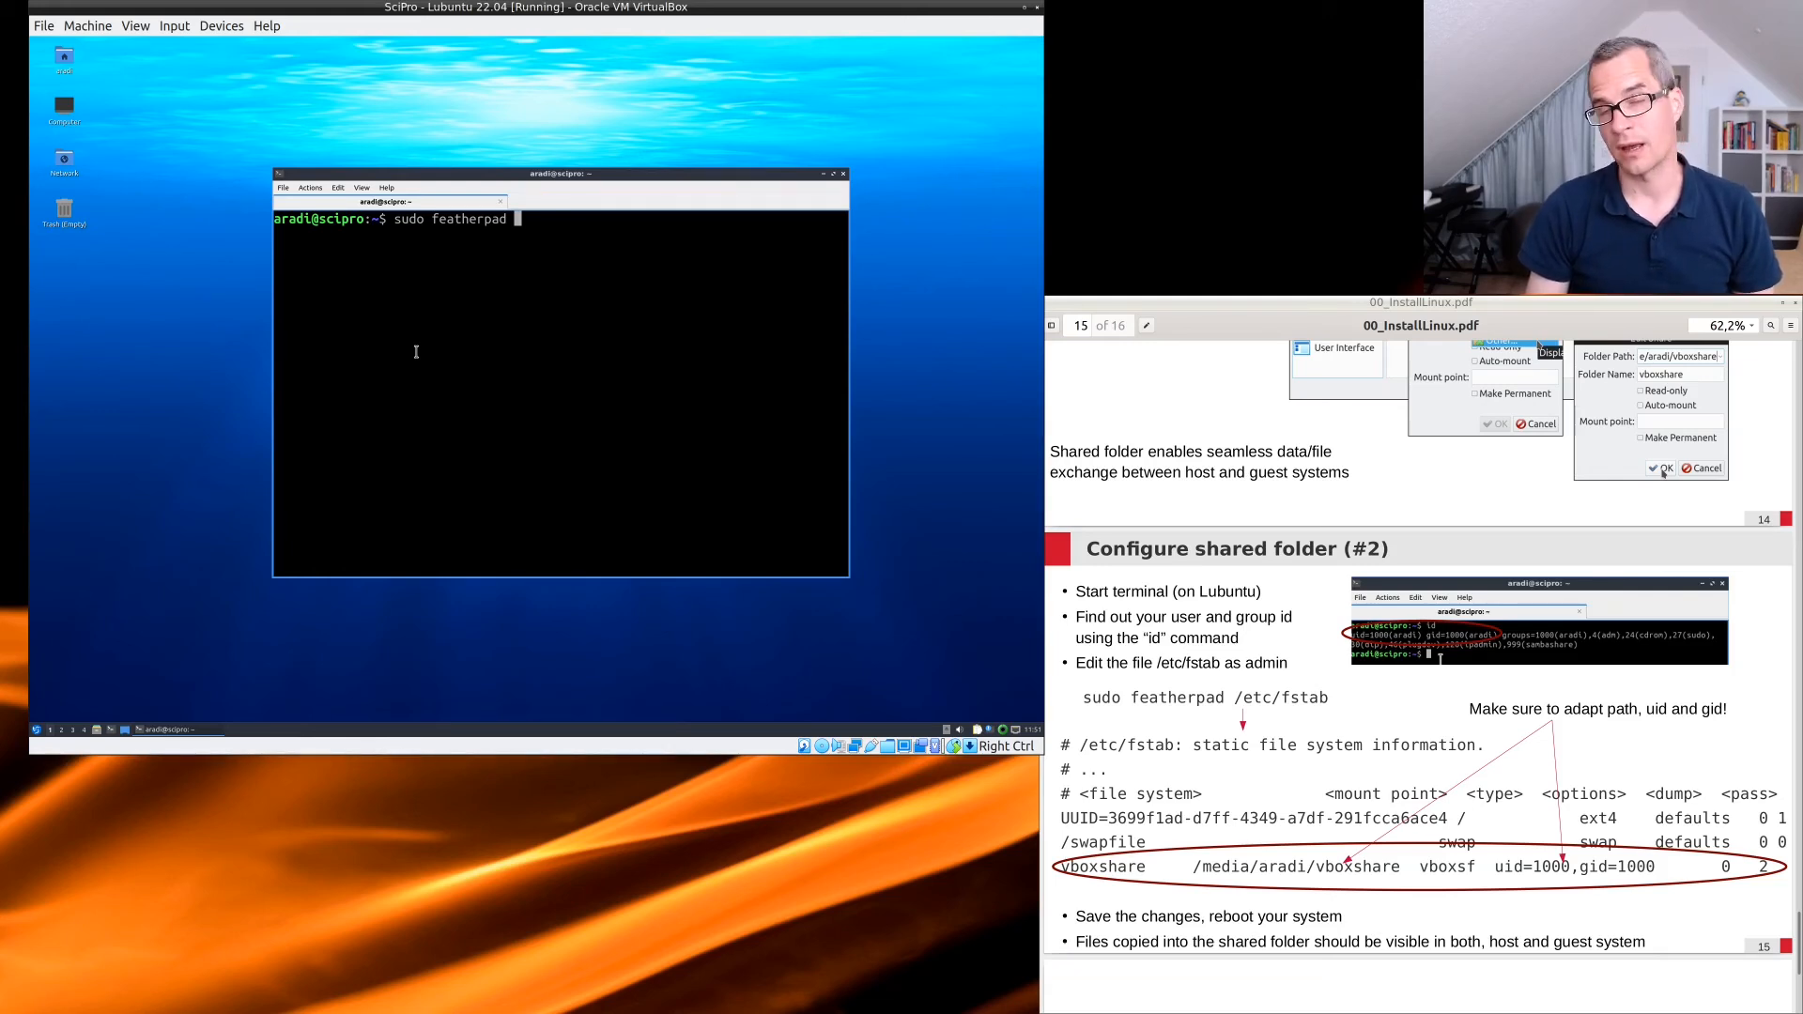
{"action": "type", "text": "/etc/"}
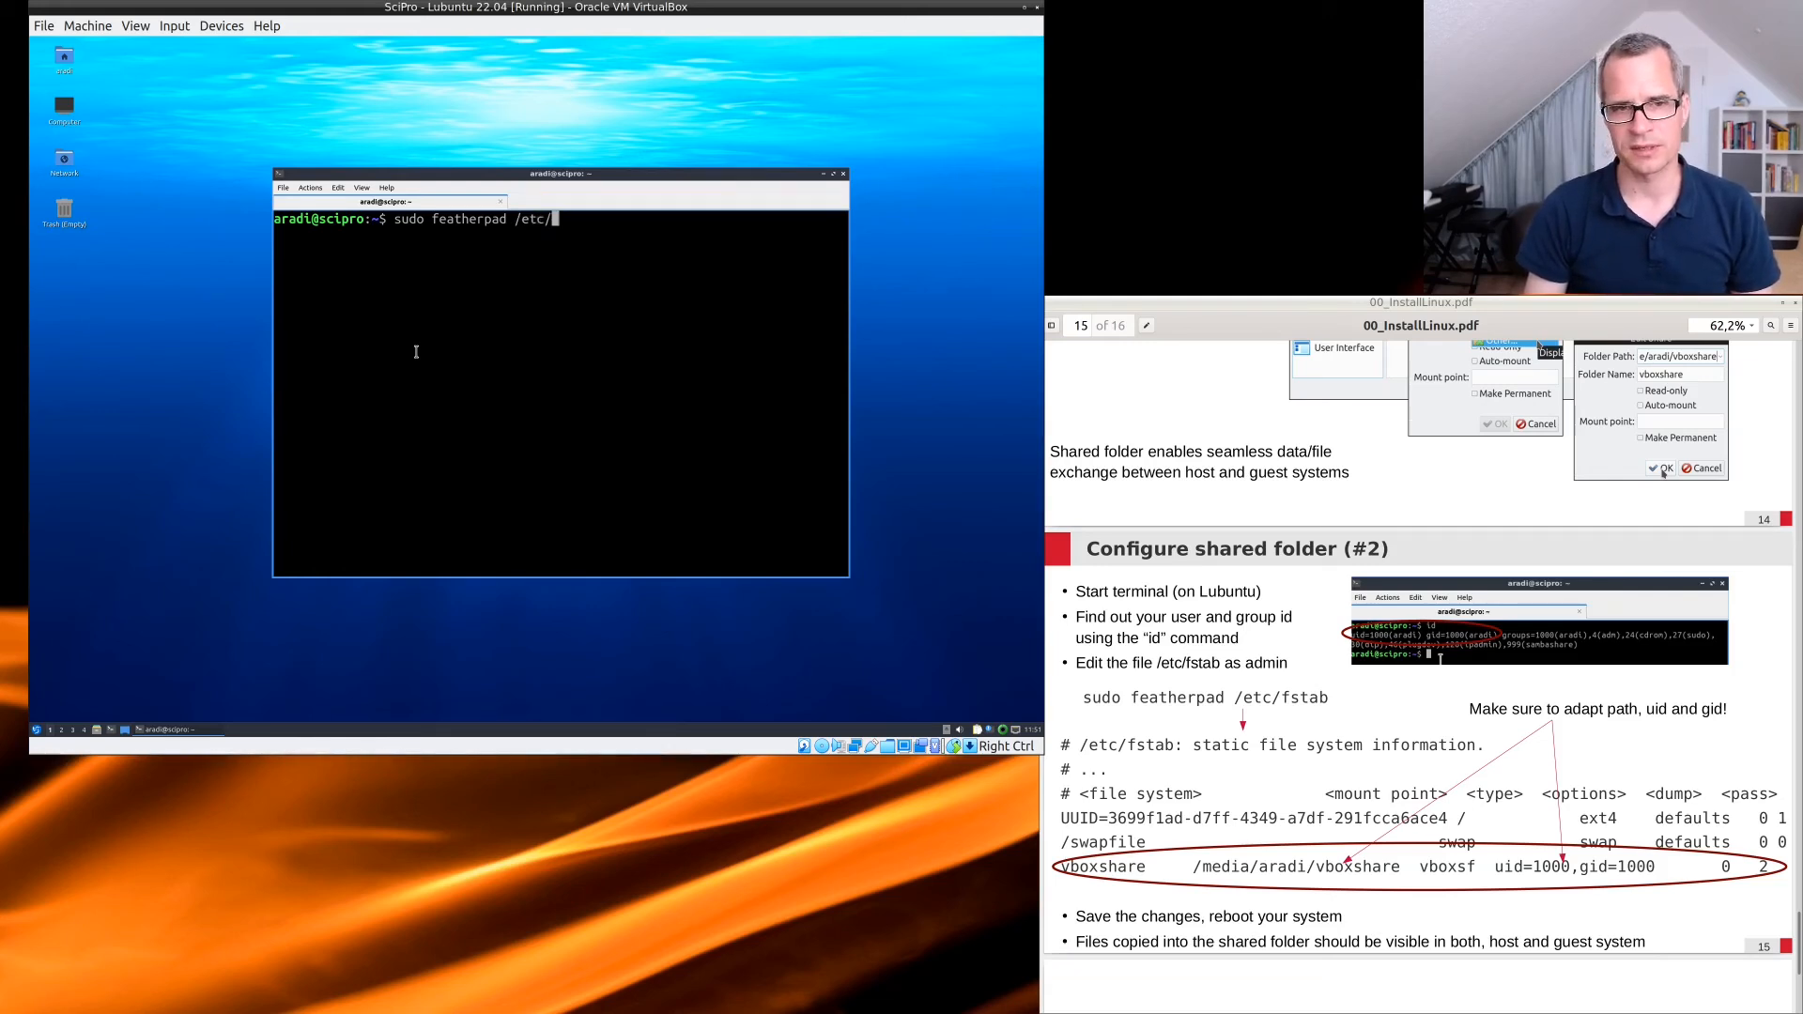
{"action": "type", "text": "fstab"}
{"action": "key", "text": "Return"}
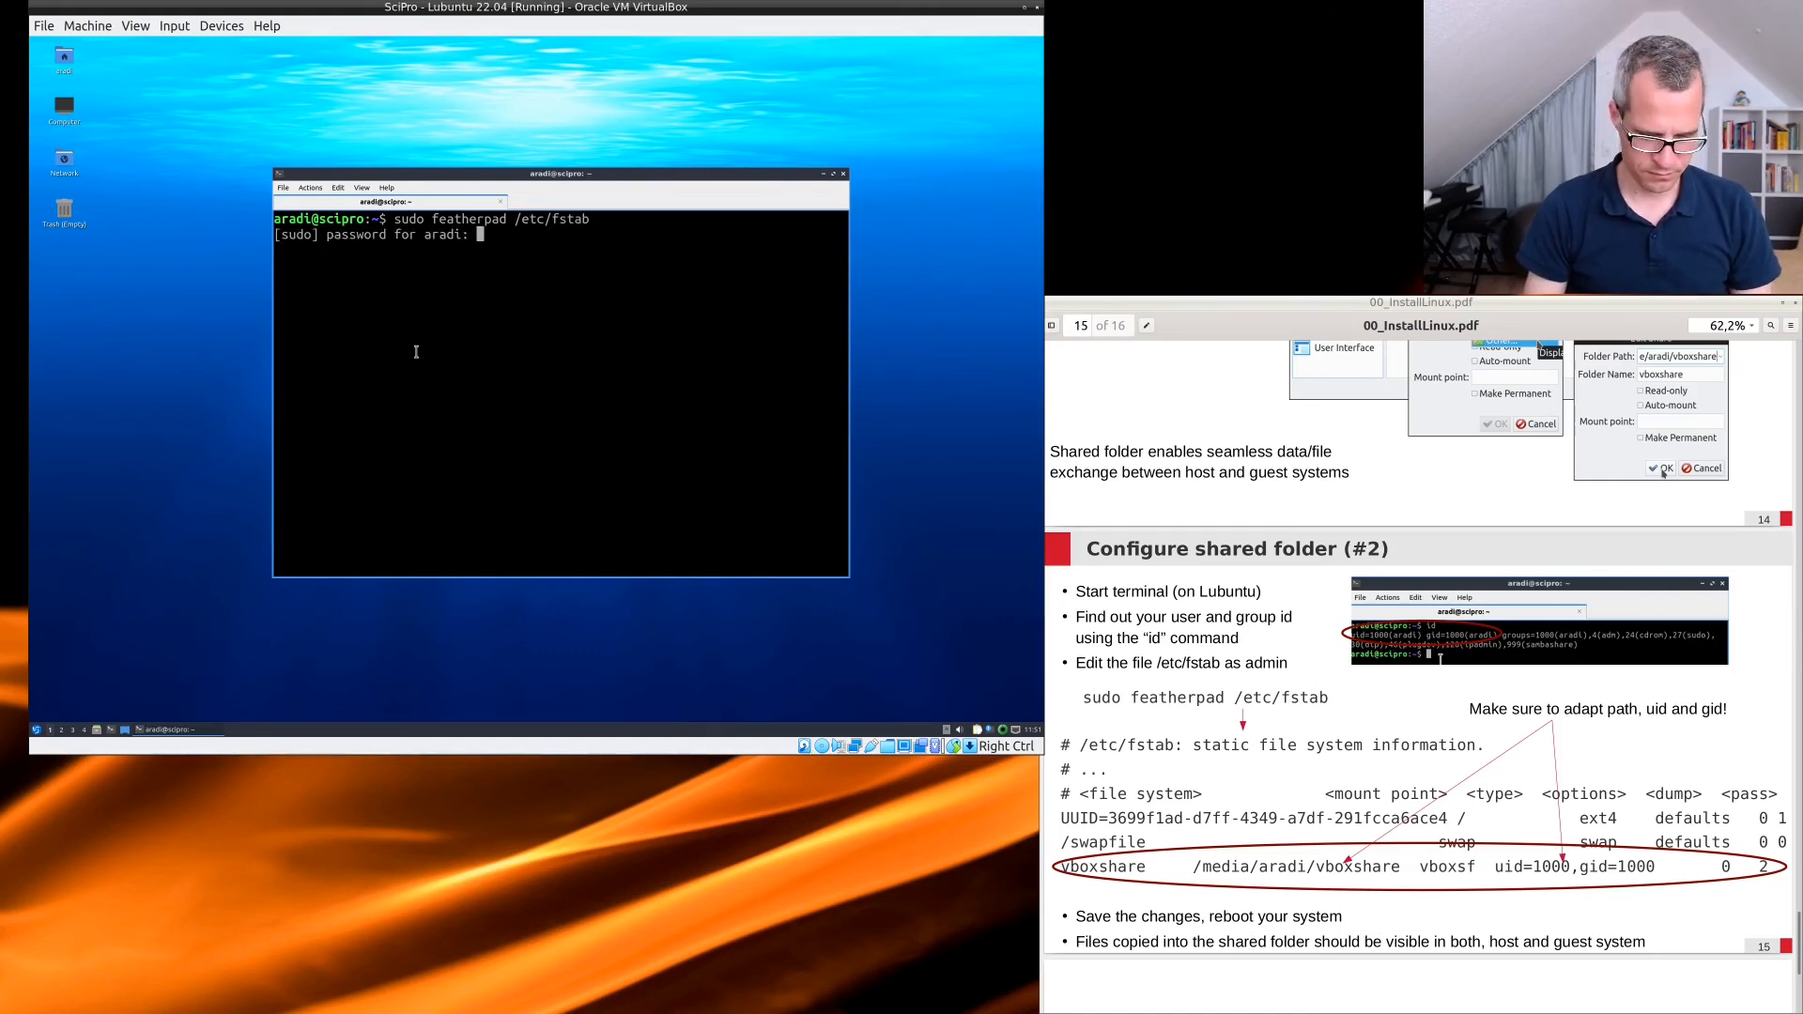
{"action": "key", "text": "Return"}
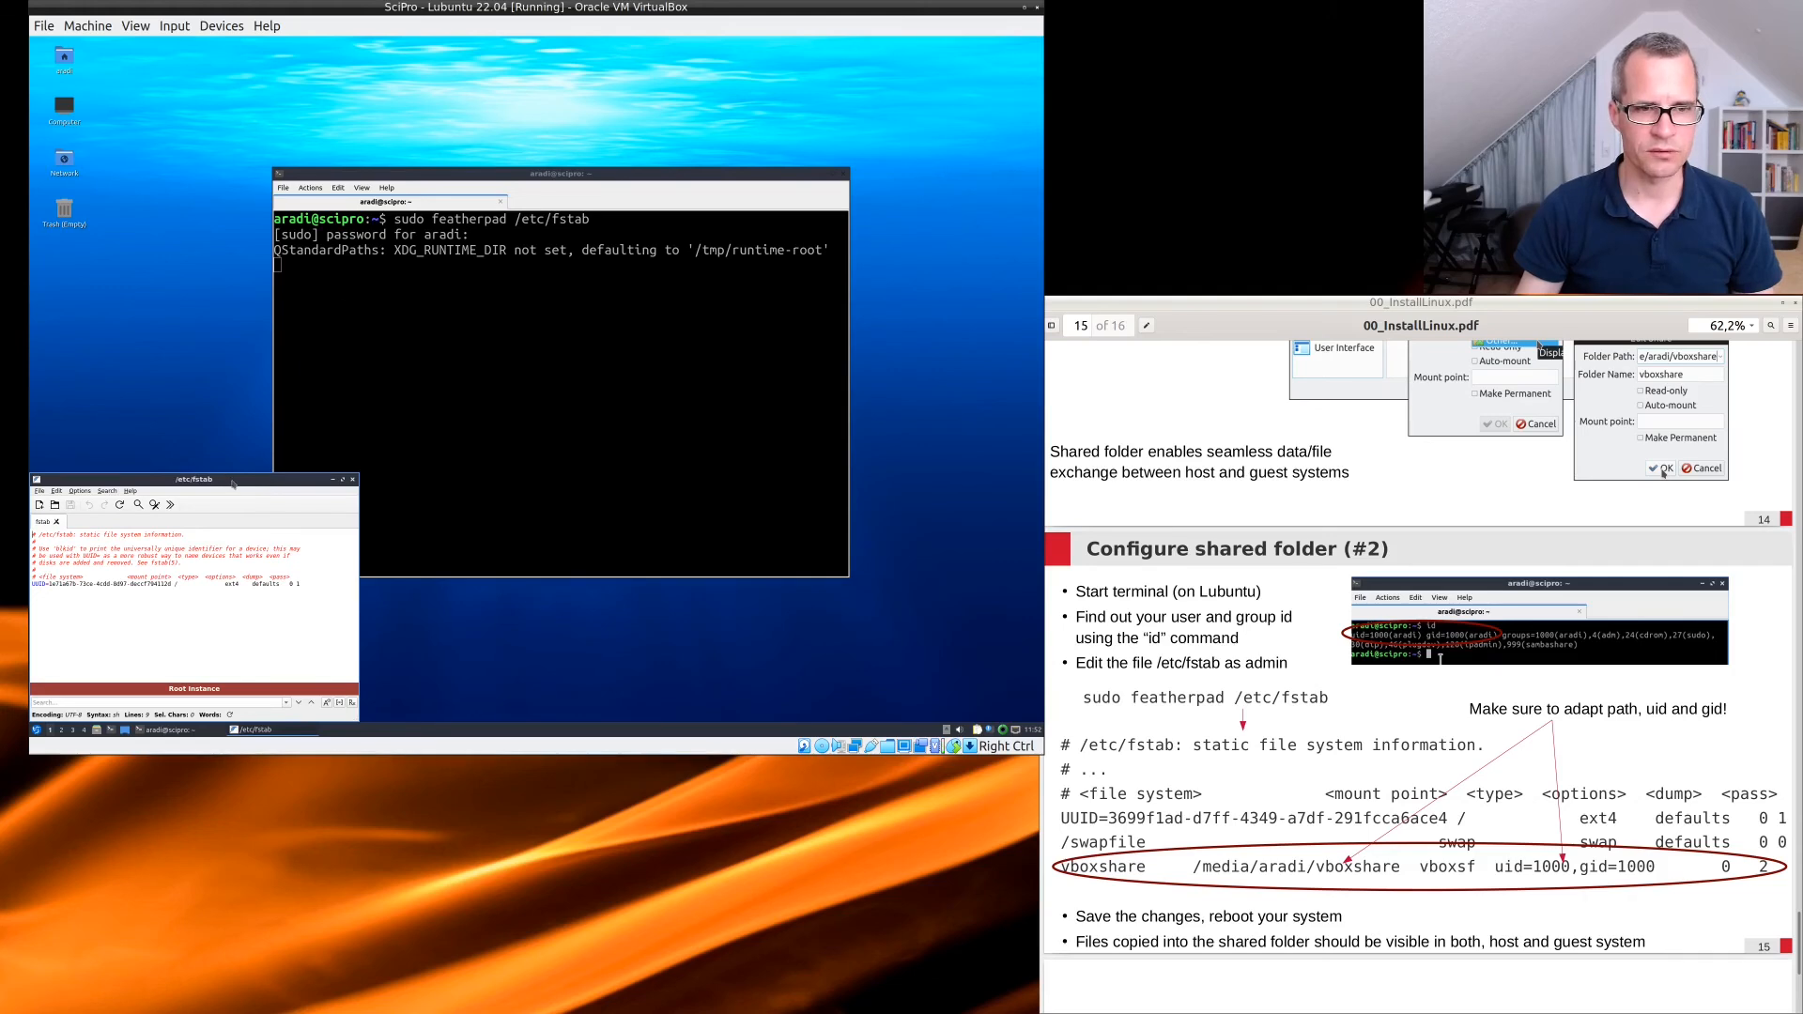
Move the /etc/fstab editor window up, then enlarge the window and its text for readability.
{"action": "left_click_drag", "start_coordinate": [224, 479], "coordinate": [379, 130]}
{"action": "left_click_drag", "start_coordinate": [515, 366], "coordinate": [848, 655]}
{"action": "key", "text": "ctrl+plus"}
{"action": "key", "text": "ctrl+plus"}
{"action": "key", "text": "ctrl+plus"}
{"action": "key", "text": "ctrl+plus"}
{"action": "key", "text": "ctrl+plus"}
{"action": "key", "text": "ctrl+plus"}
{"action": "key", "text": "ctrl+plus"}
{"action": "key", "text": "ctrl+plus"}
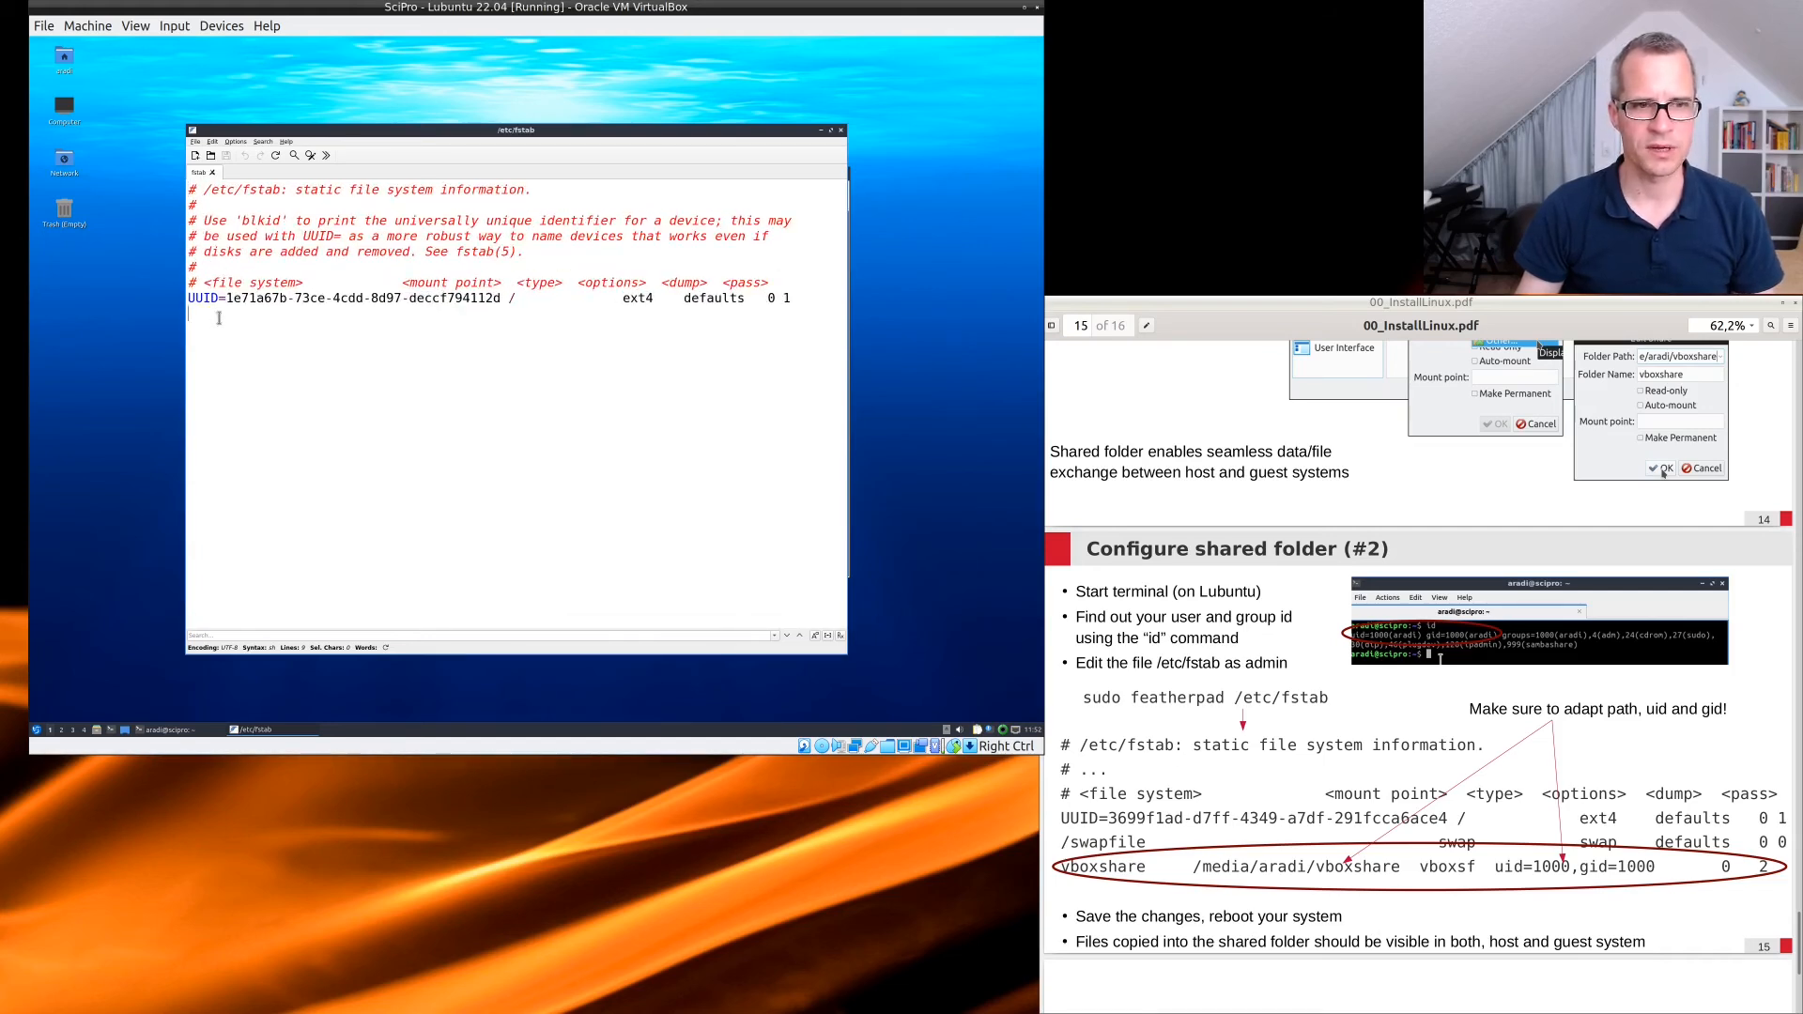
Add an fstab entry for vboxshare with a vboxshare mount point in the user's /media folder, type vboxsf, and option uid=1000.
{"action": "type", "text": "vboxshare"}
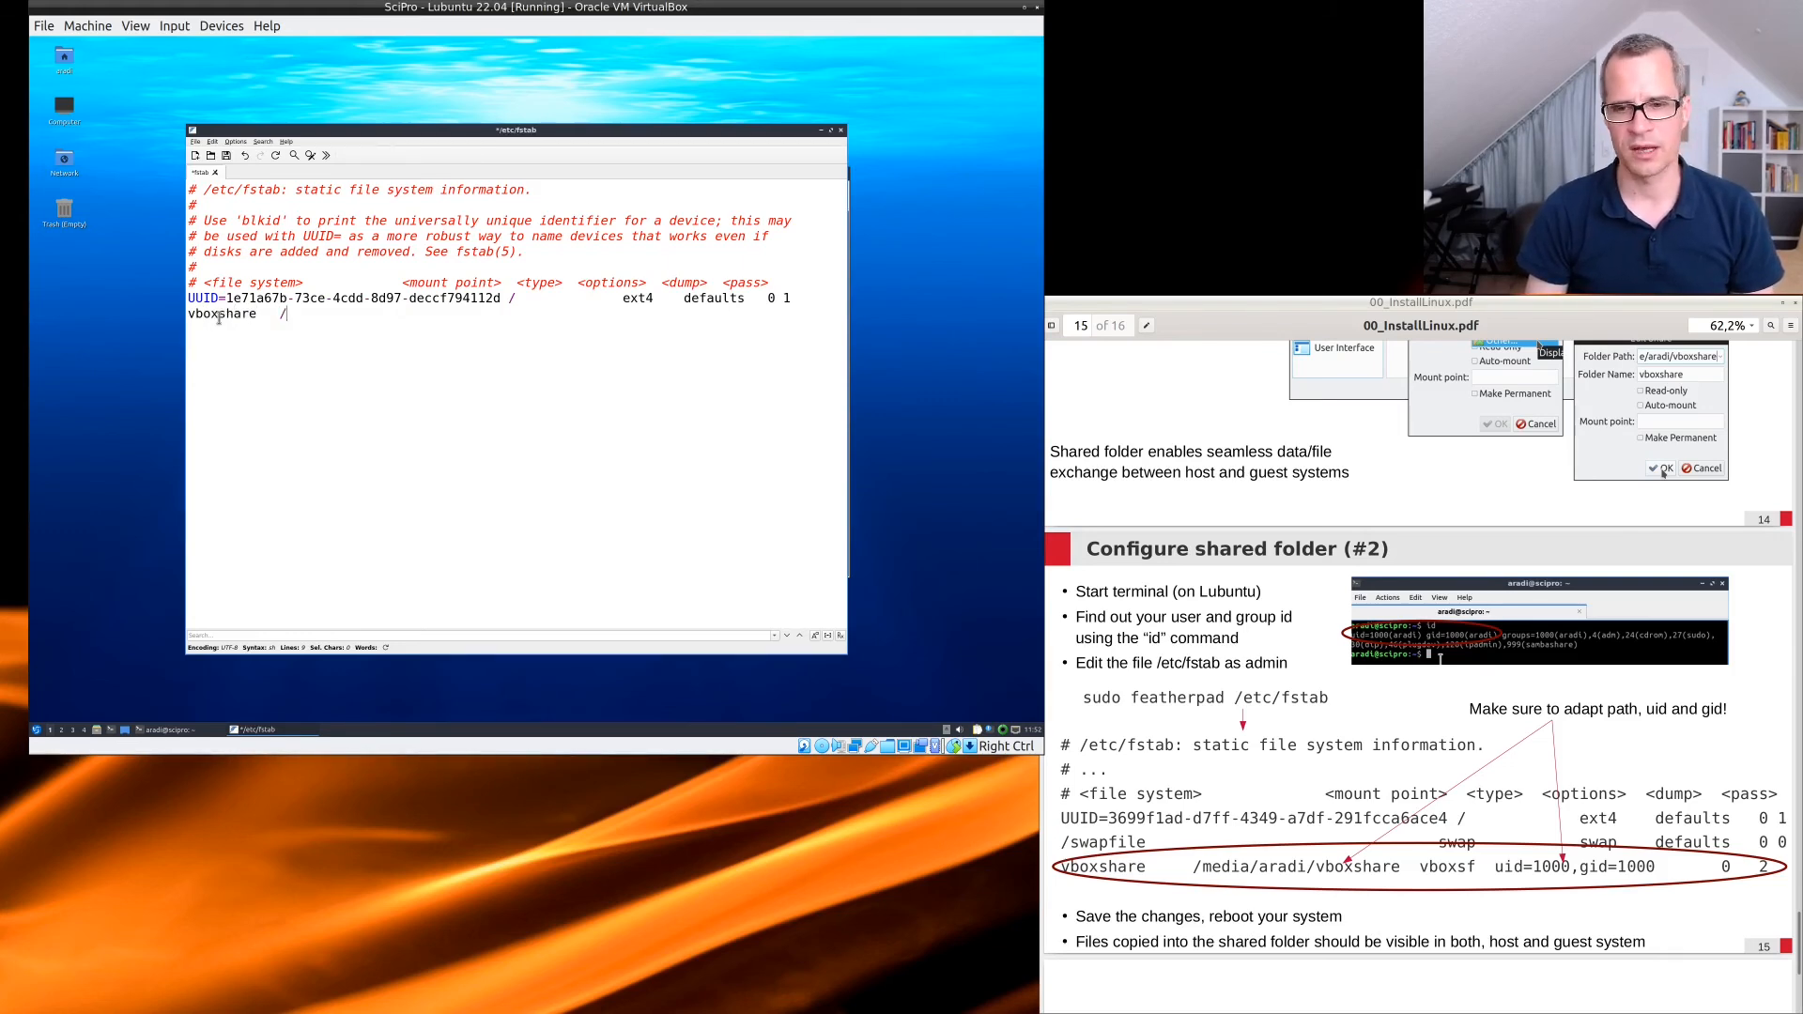
{"action": "type", "text": "   /media/"}
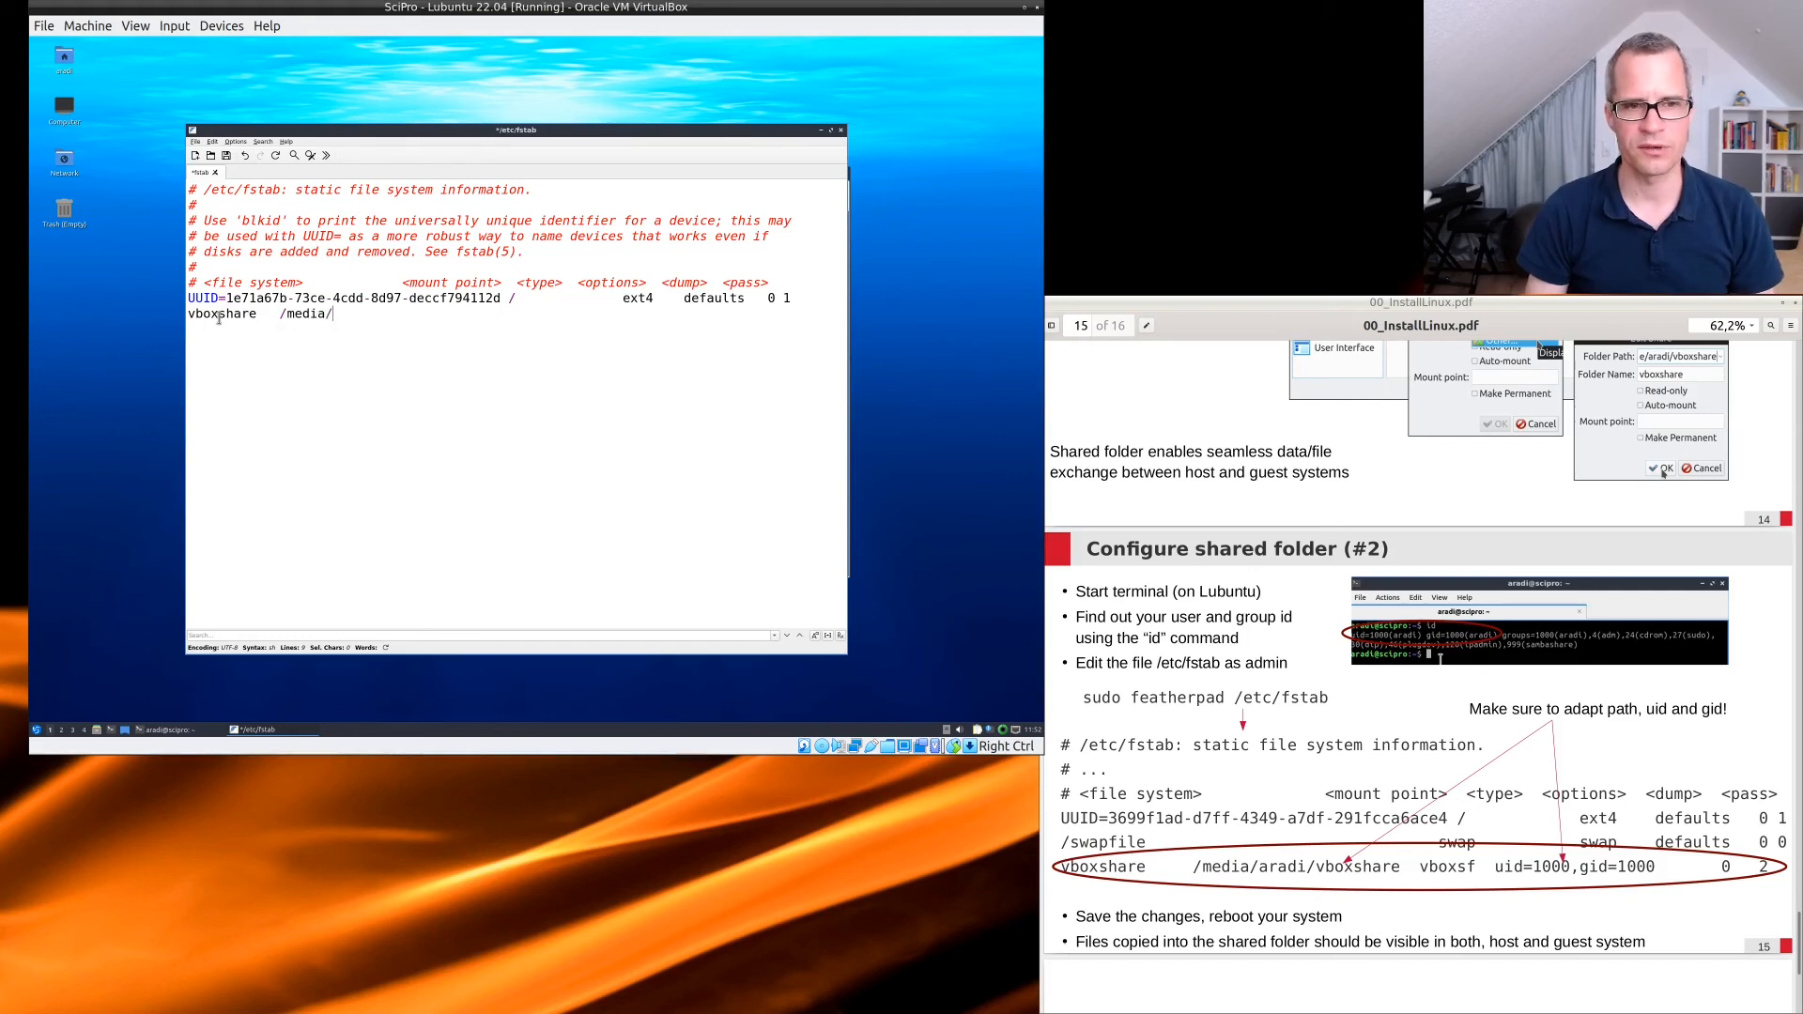
{"action": "type", "text": "ara"}
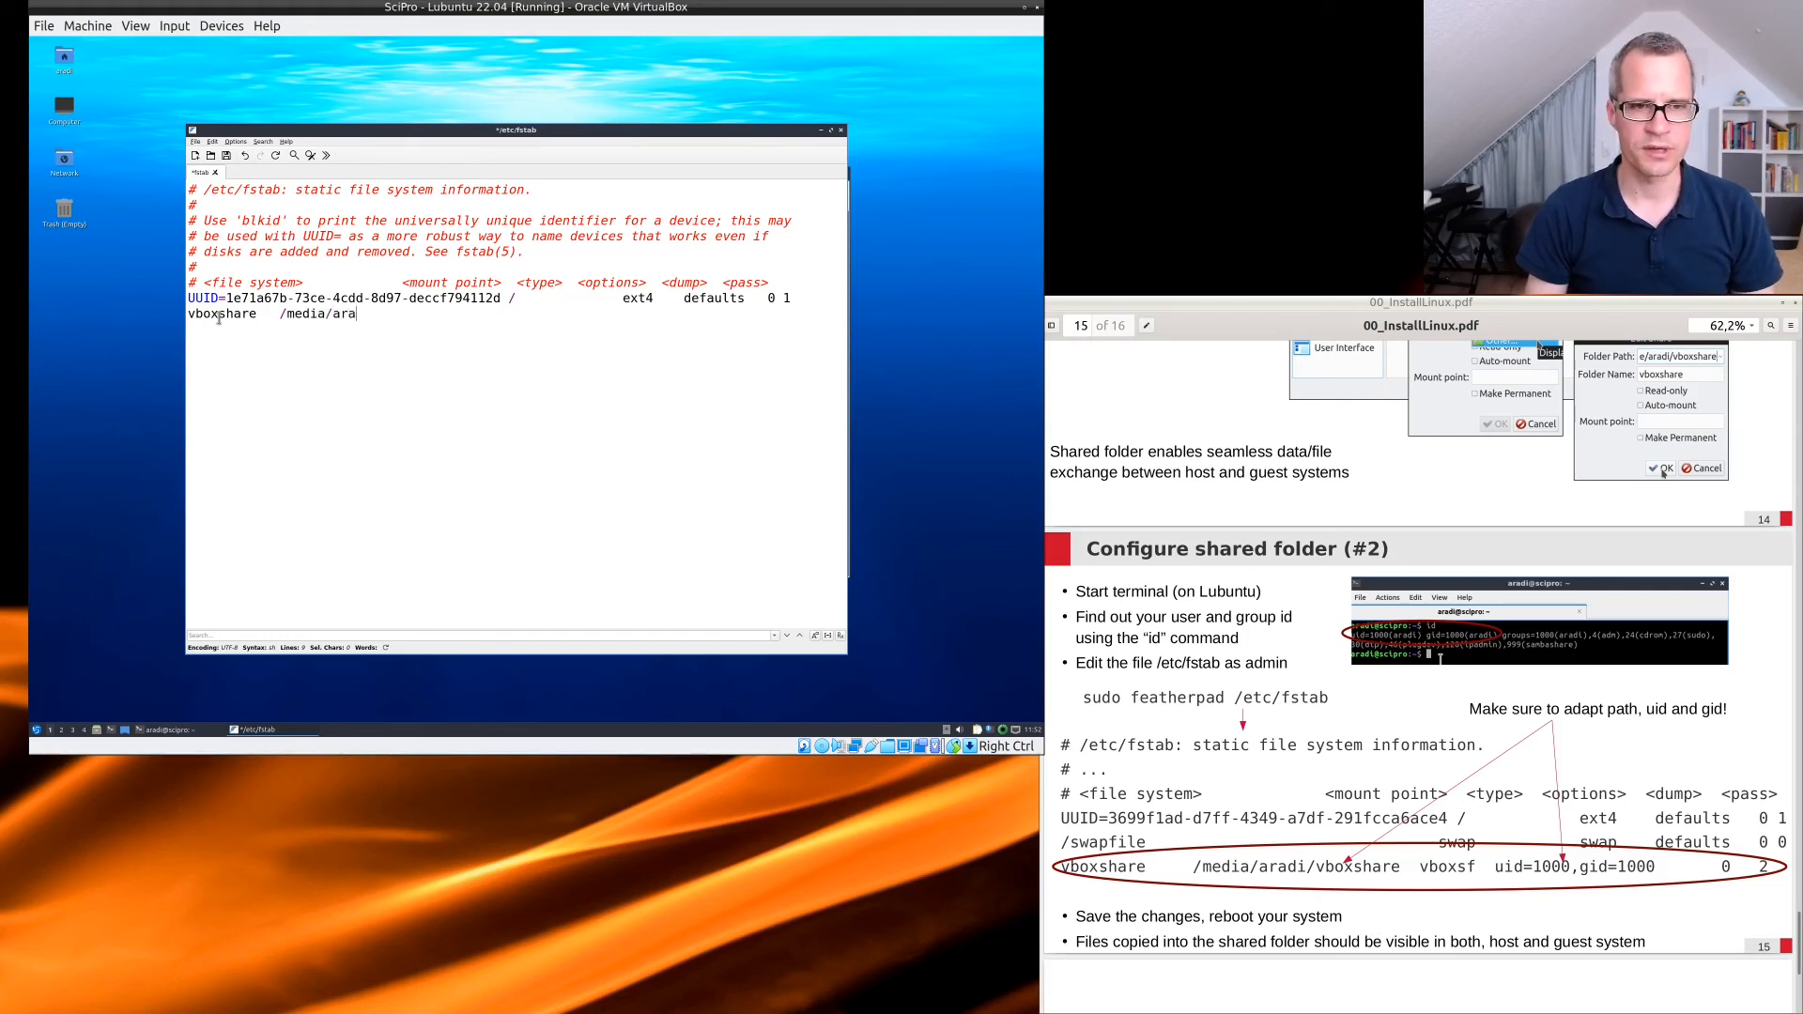
{"action": "type", "text": "di/vboxshare"}
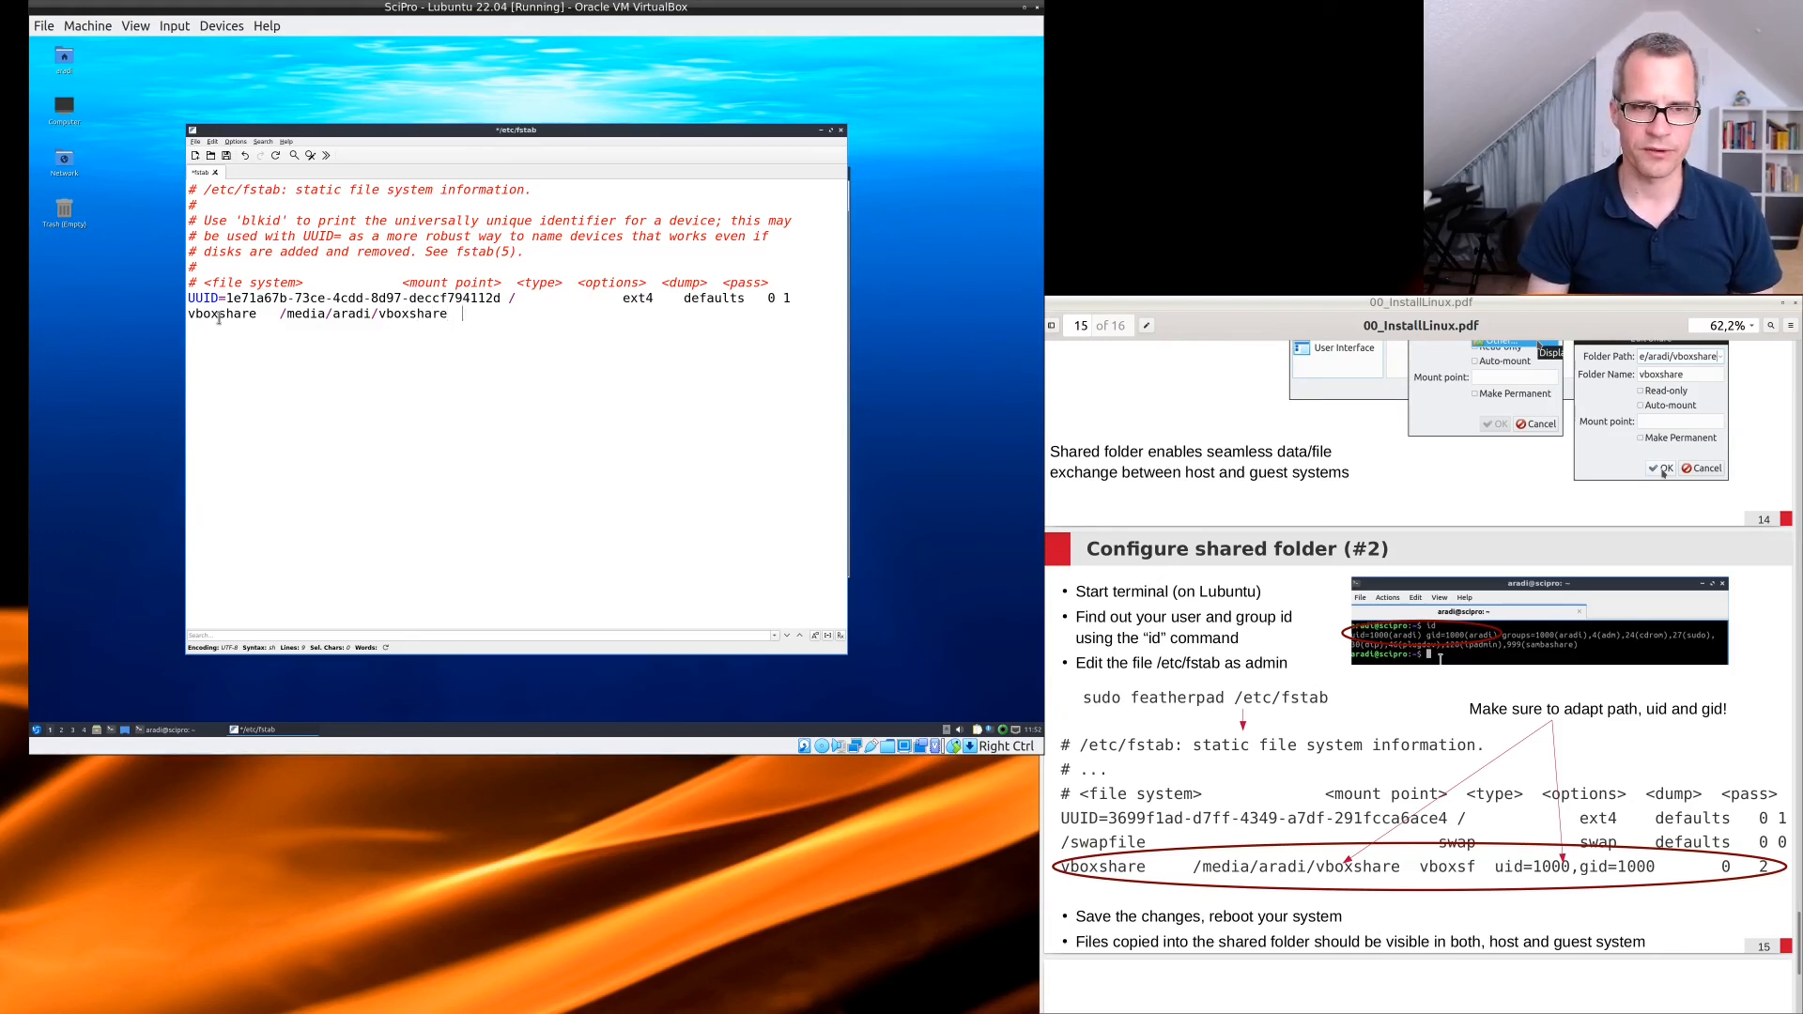
{"action": "type", "text": "vboxd"}
{"action": "type", "text": "f  uid="}
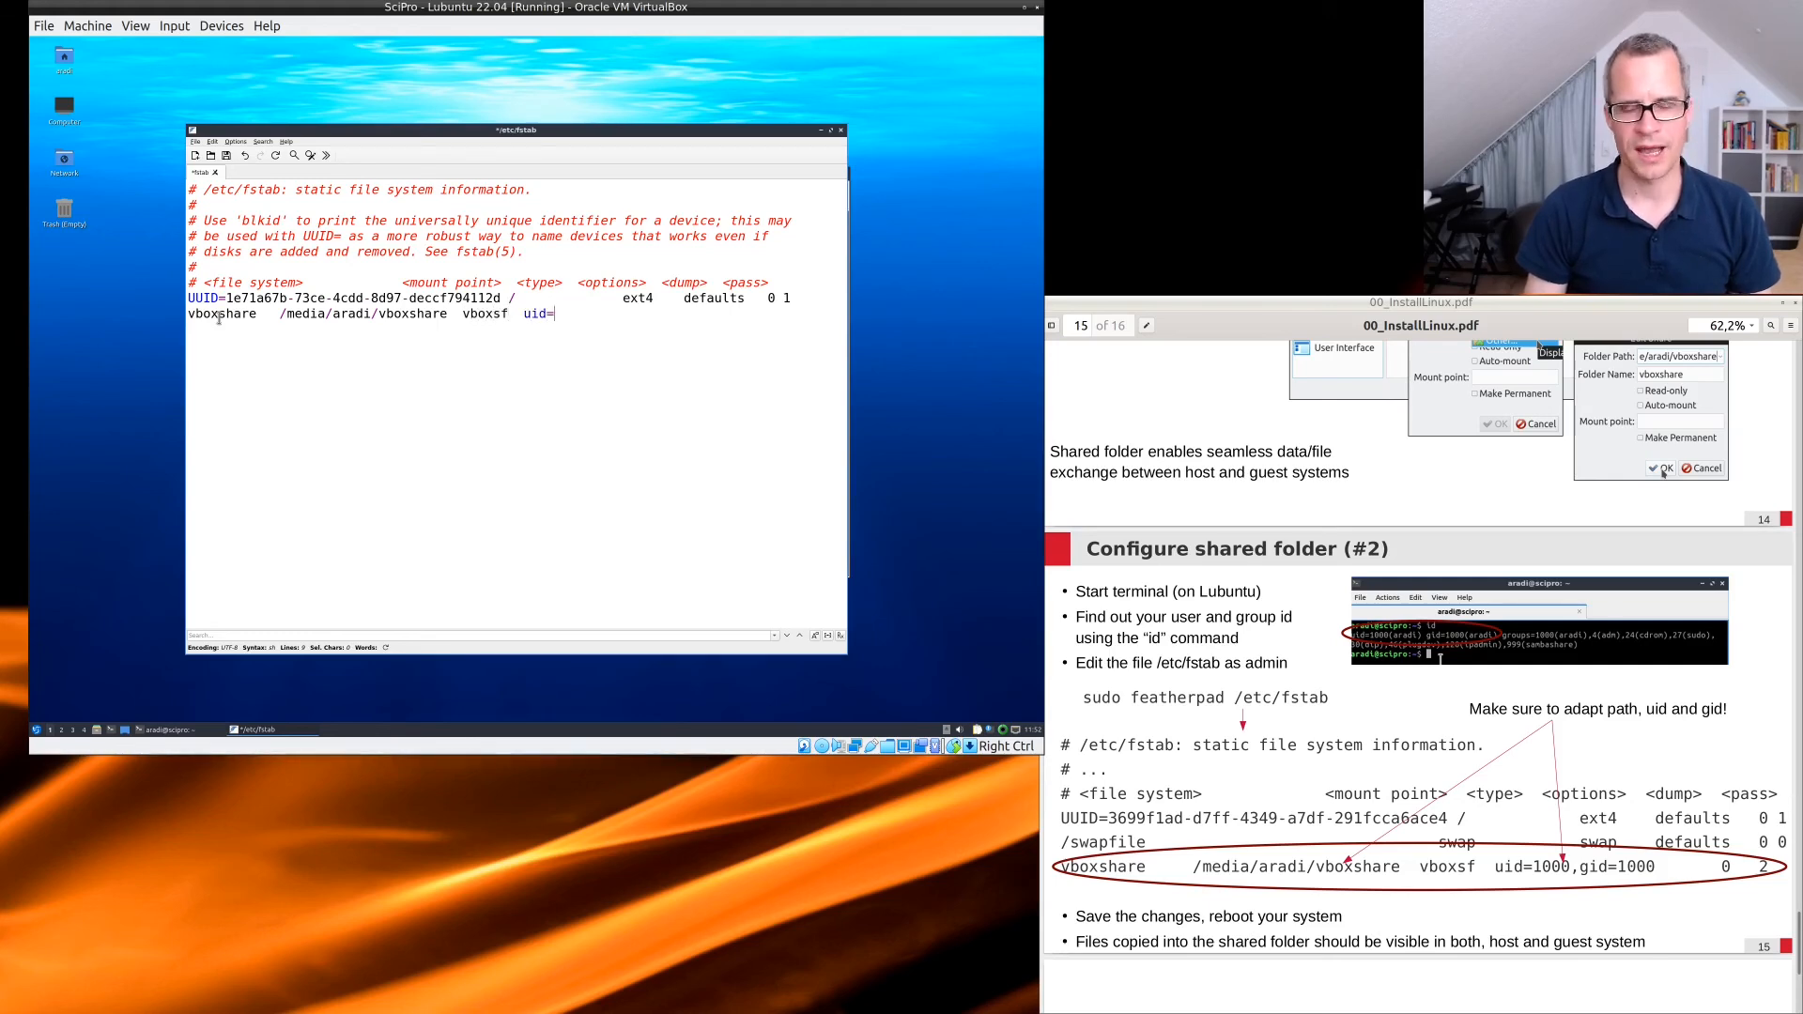
{"action": "type", "text": "1000"}
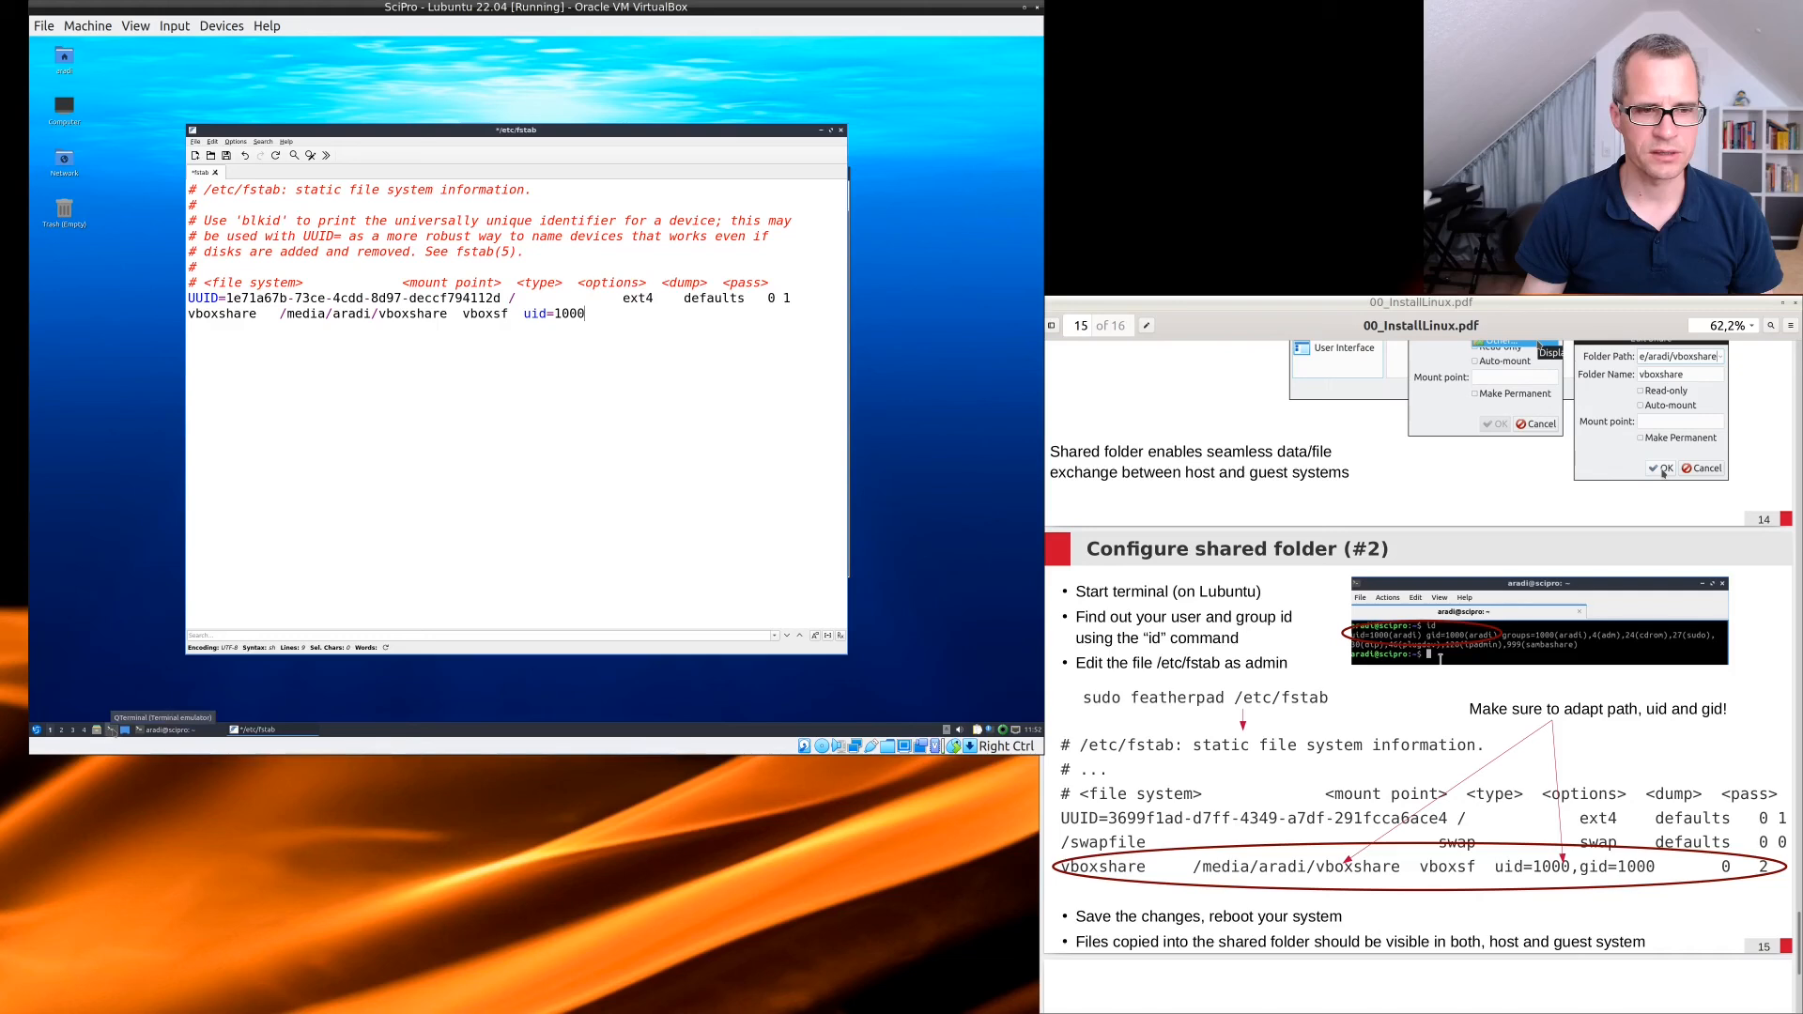
Open a second terminal with enlarged text, run id, and check the account's user and group ids.
{"action": "left_click", "coordinate": [164, 730]}
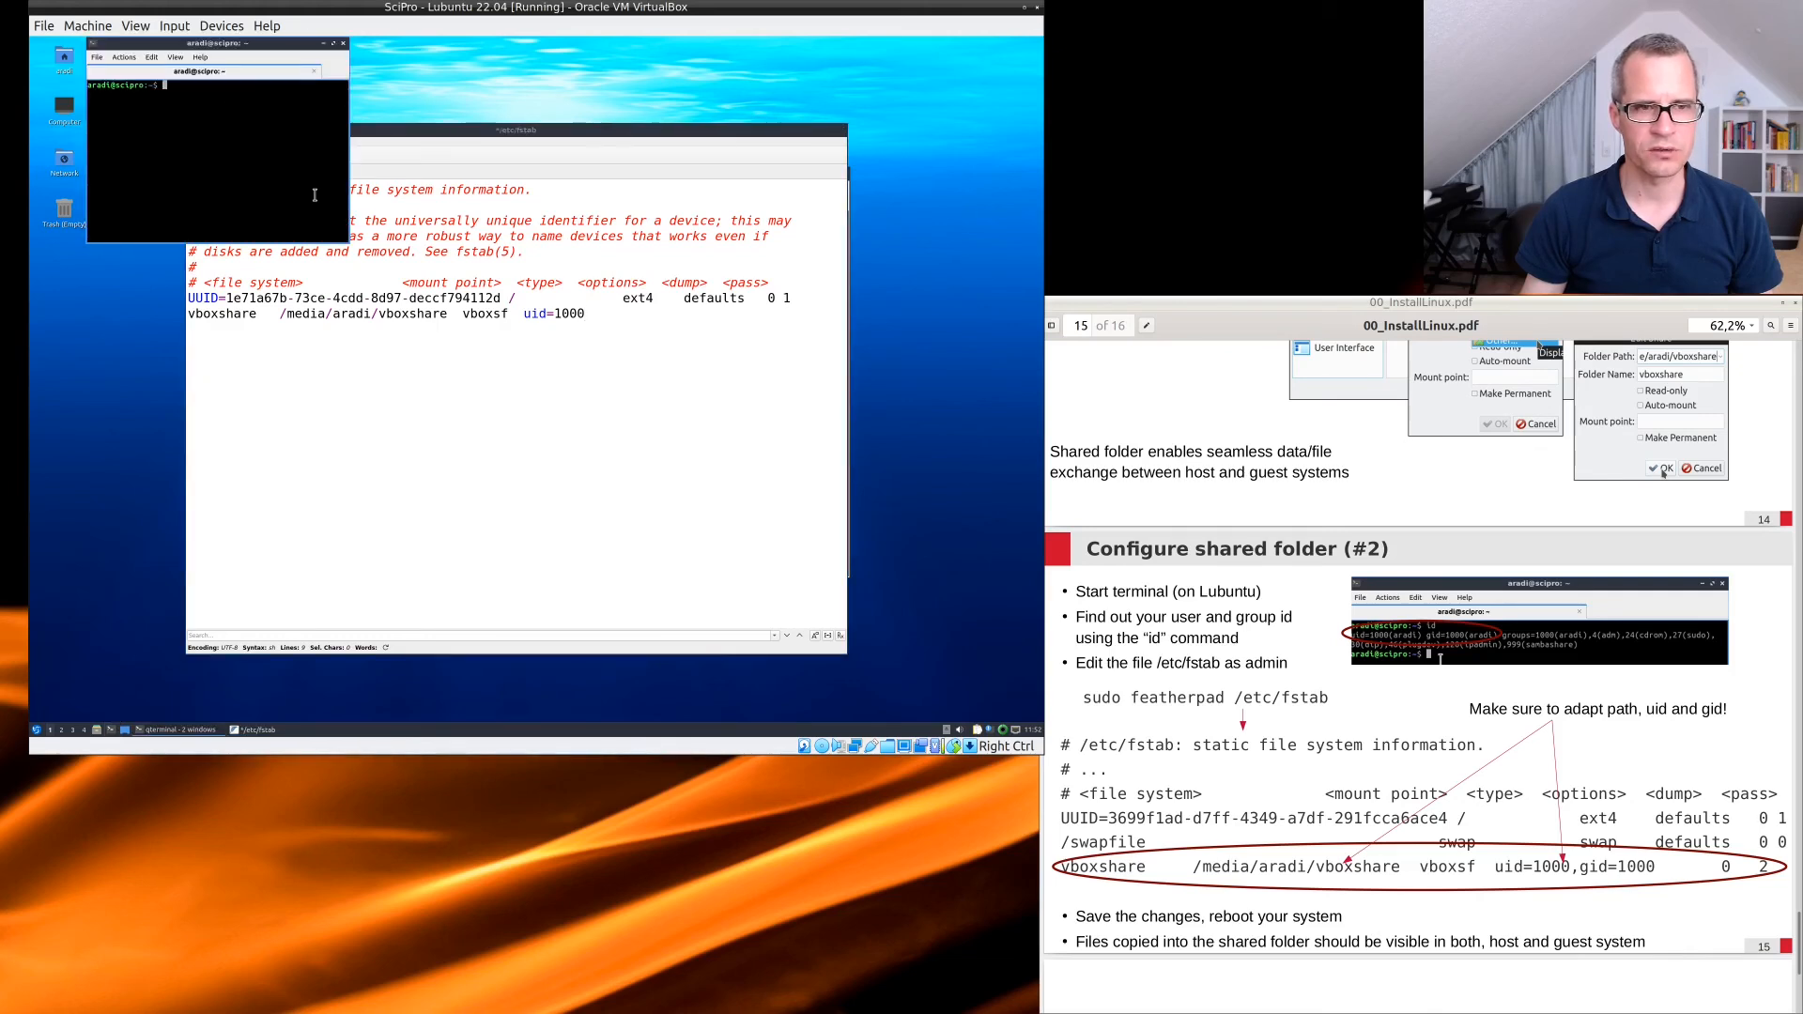
{"action": "key", "text": "ctrl+plus"}
{"action": "key", "text": "ctrl+plus"}
{"action": "key", "text": "ctrl+plus"}
{"action": "key", "text": "ctrl+plus"}
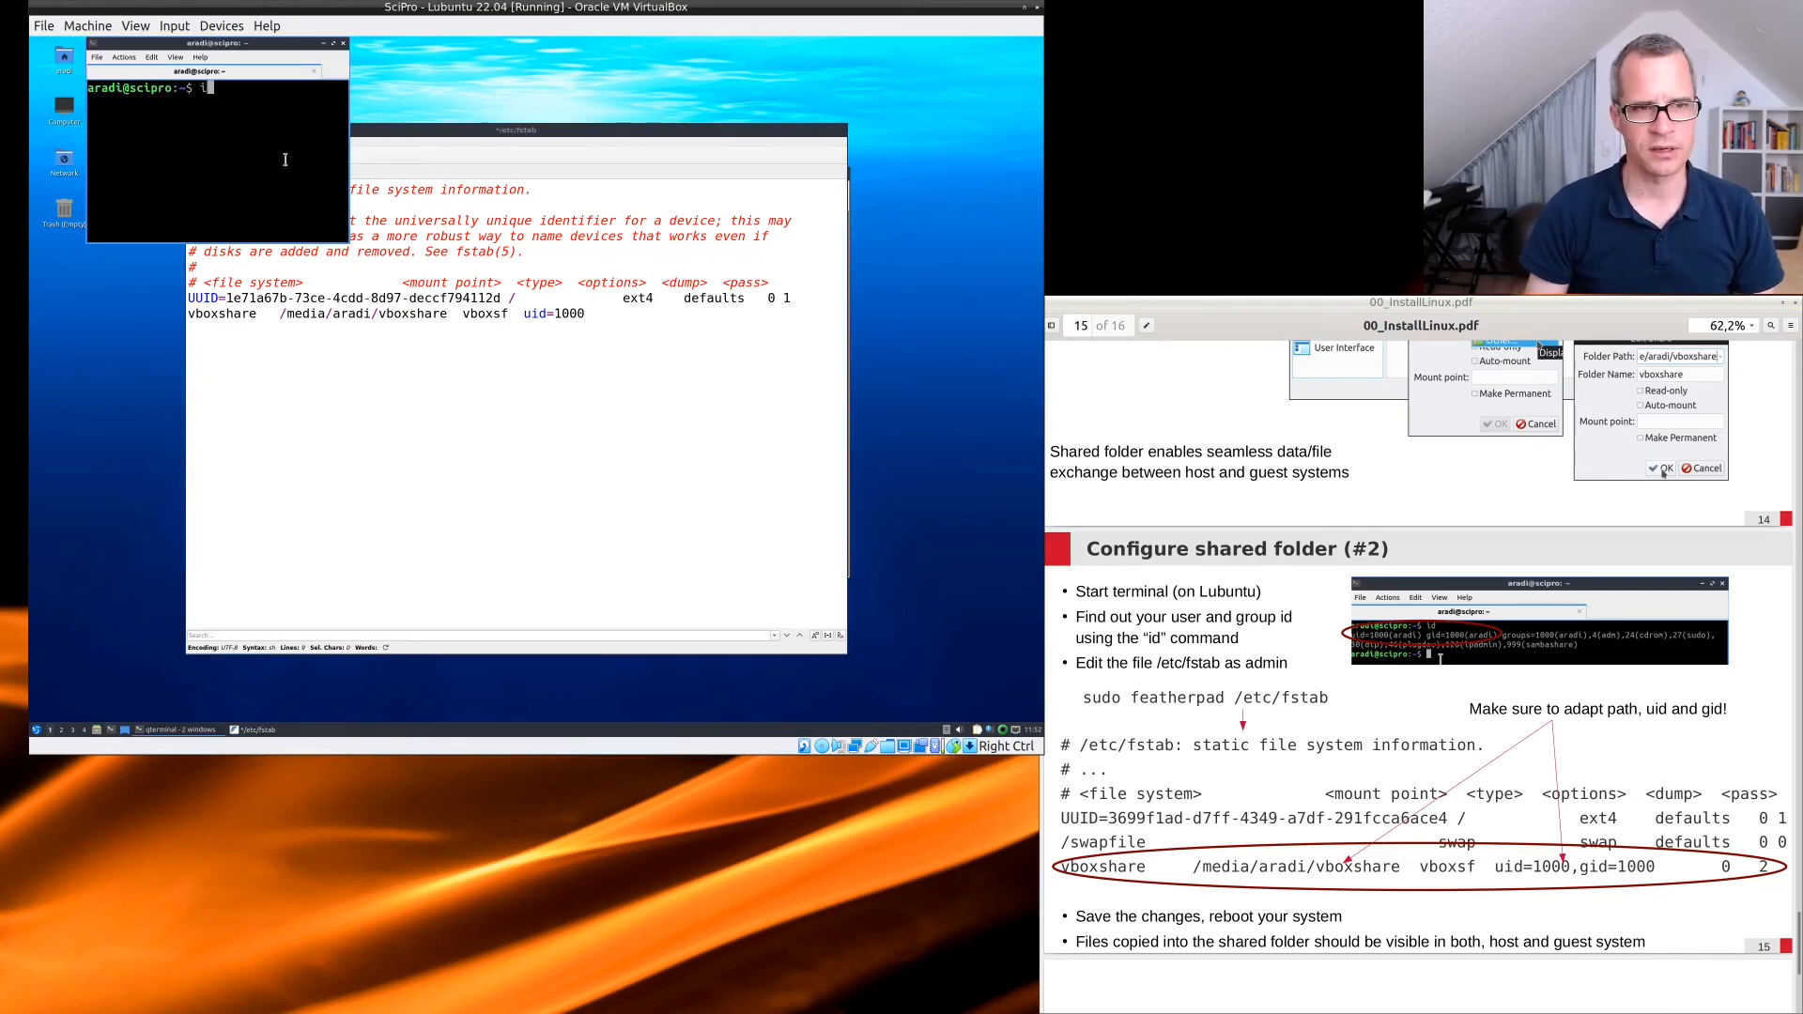
{"action": "type", "text": "id"}
{"action": "key", "text": "Return"}
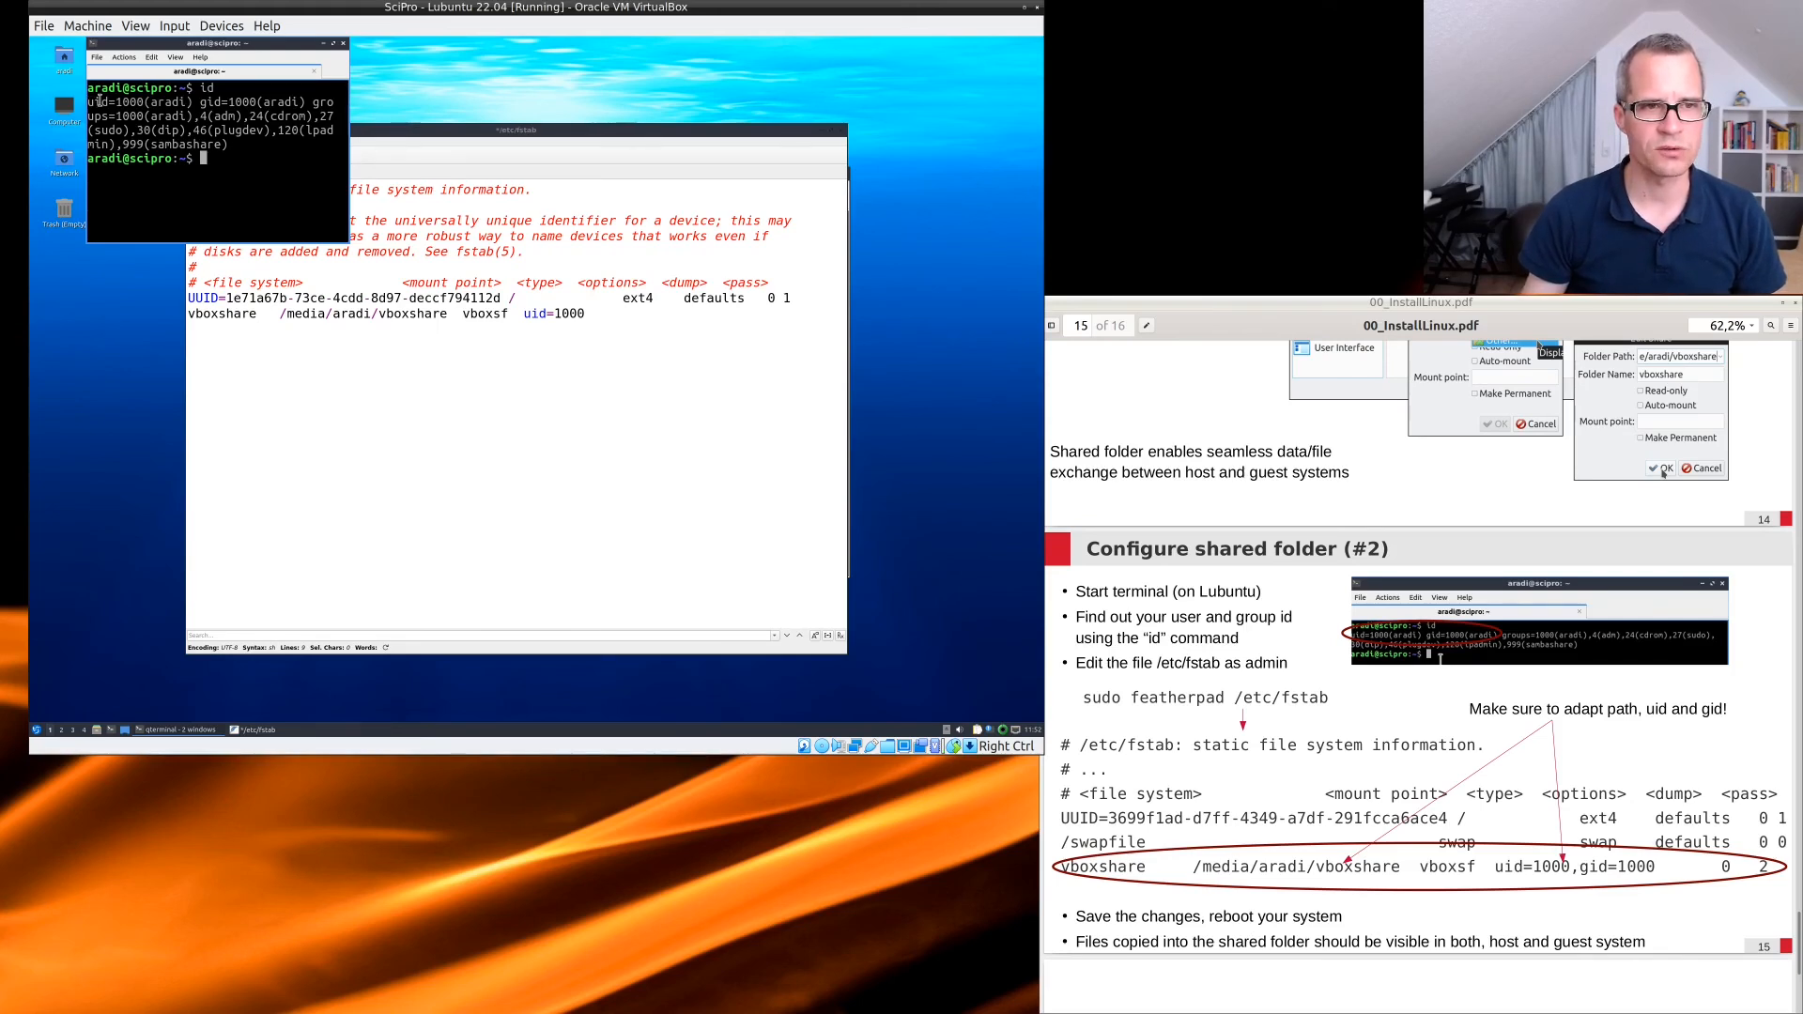
{"action": "double_click", "coordinate": [137, 105]}
{"action": "left_click", "coordinate": [227, 104]}
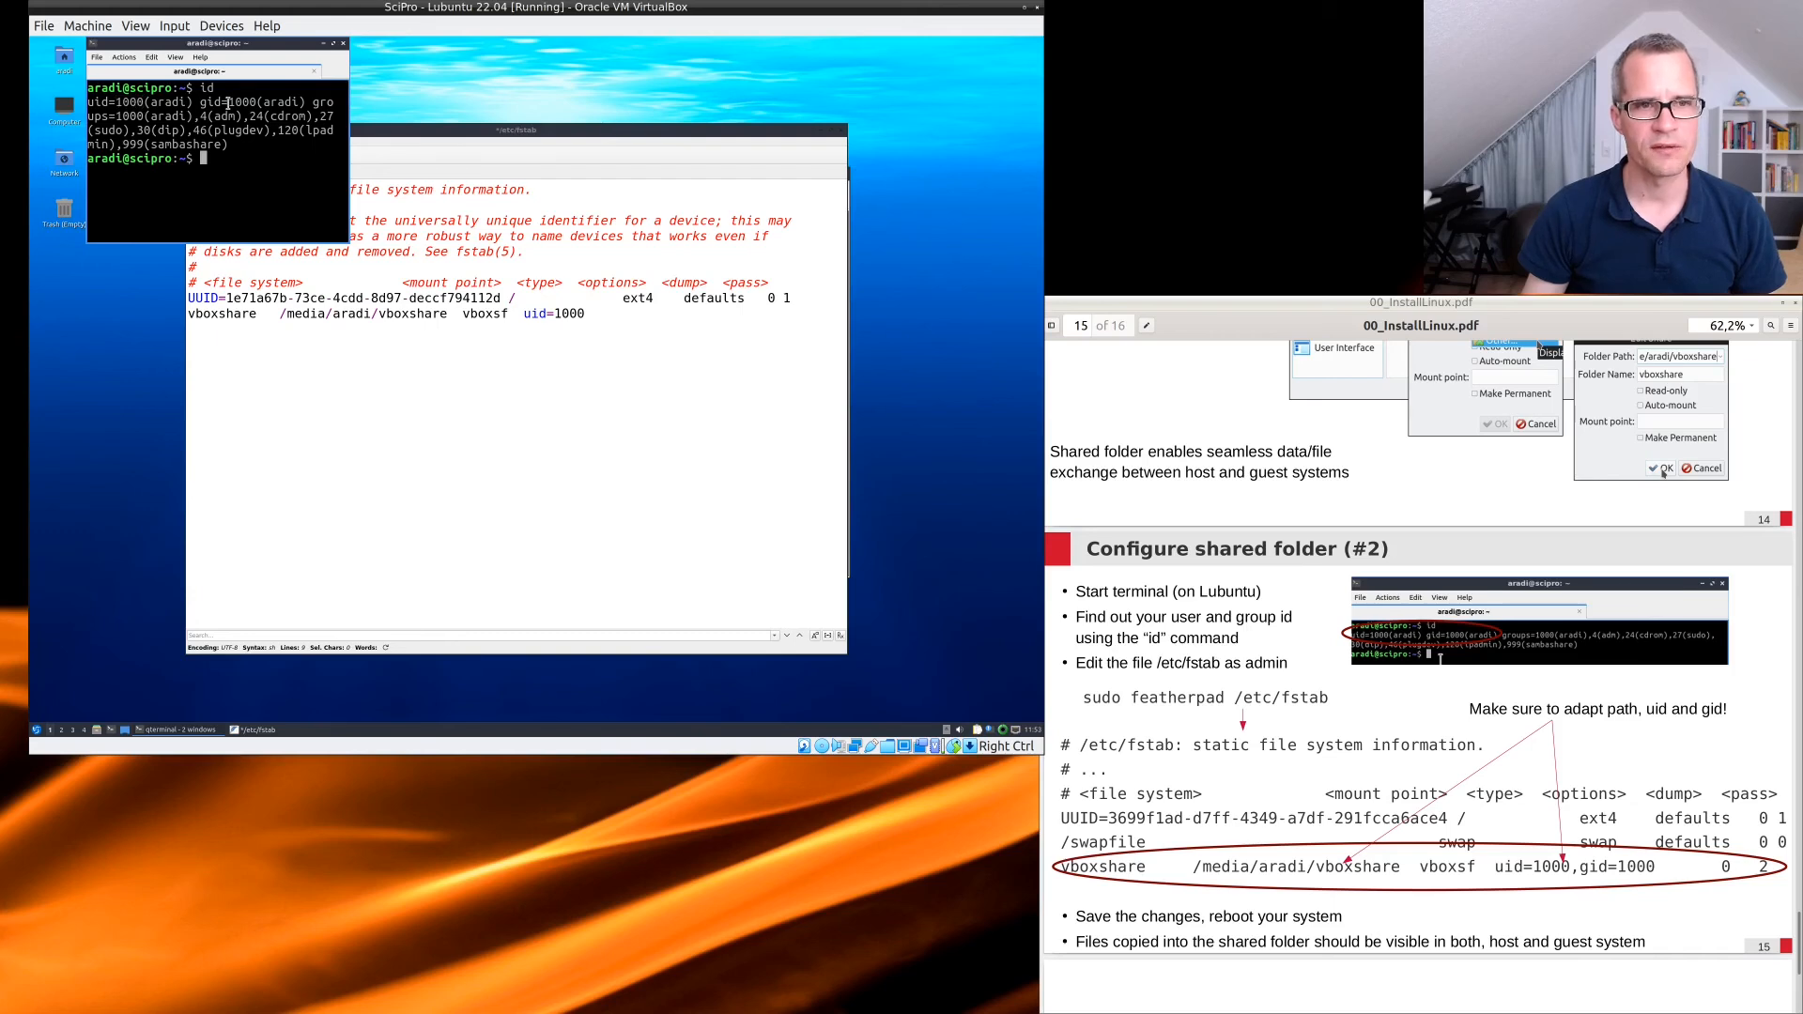
{"action": "left_click_drag", "start_coordinate": [229, 103], "coordinate": [256, 103]}
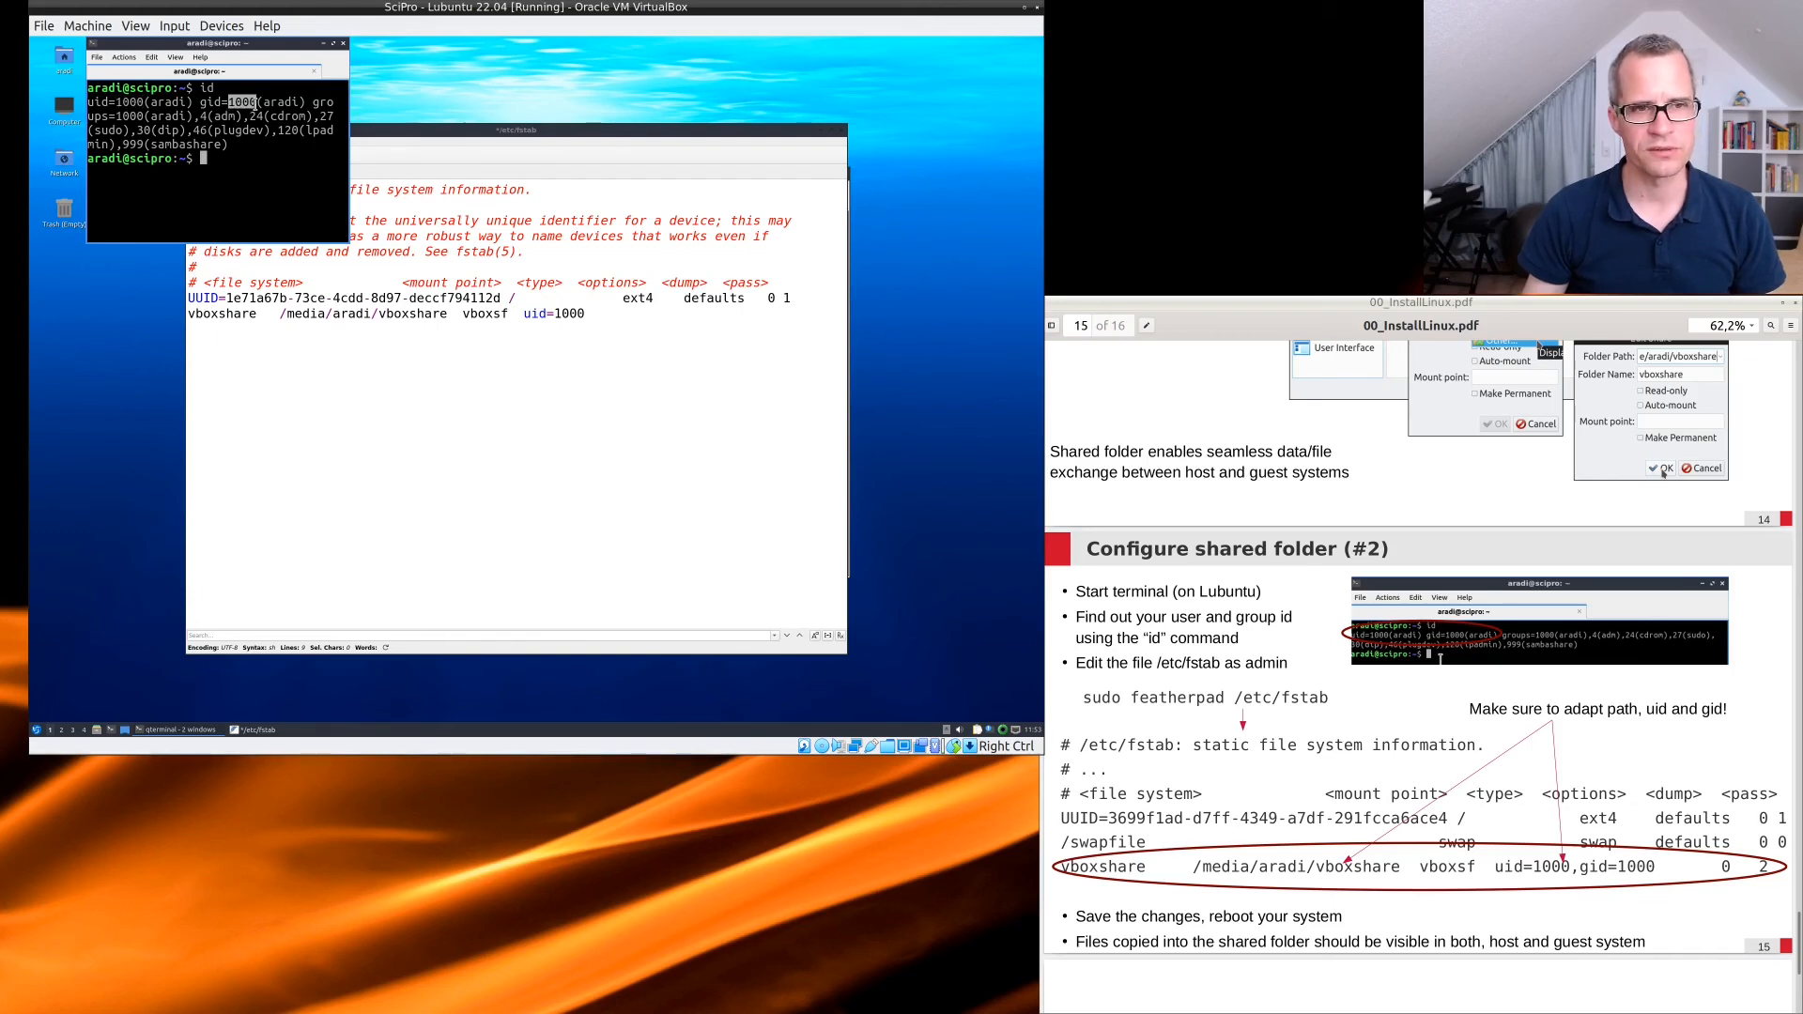
Complete the vboxshare entry in /etc/fstab with gid=1000, dump 0 and pass 2, end the line and save the file.
{"action": "left_click", "coordinate": [255, 103]}
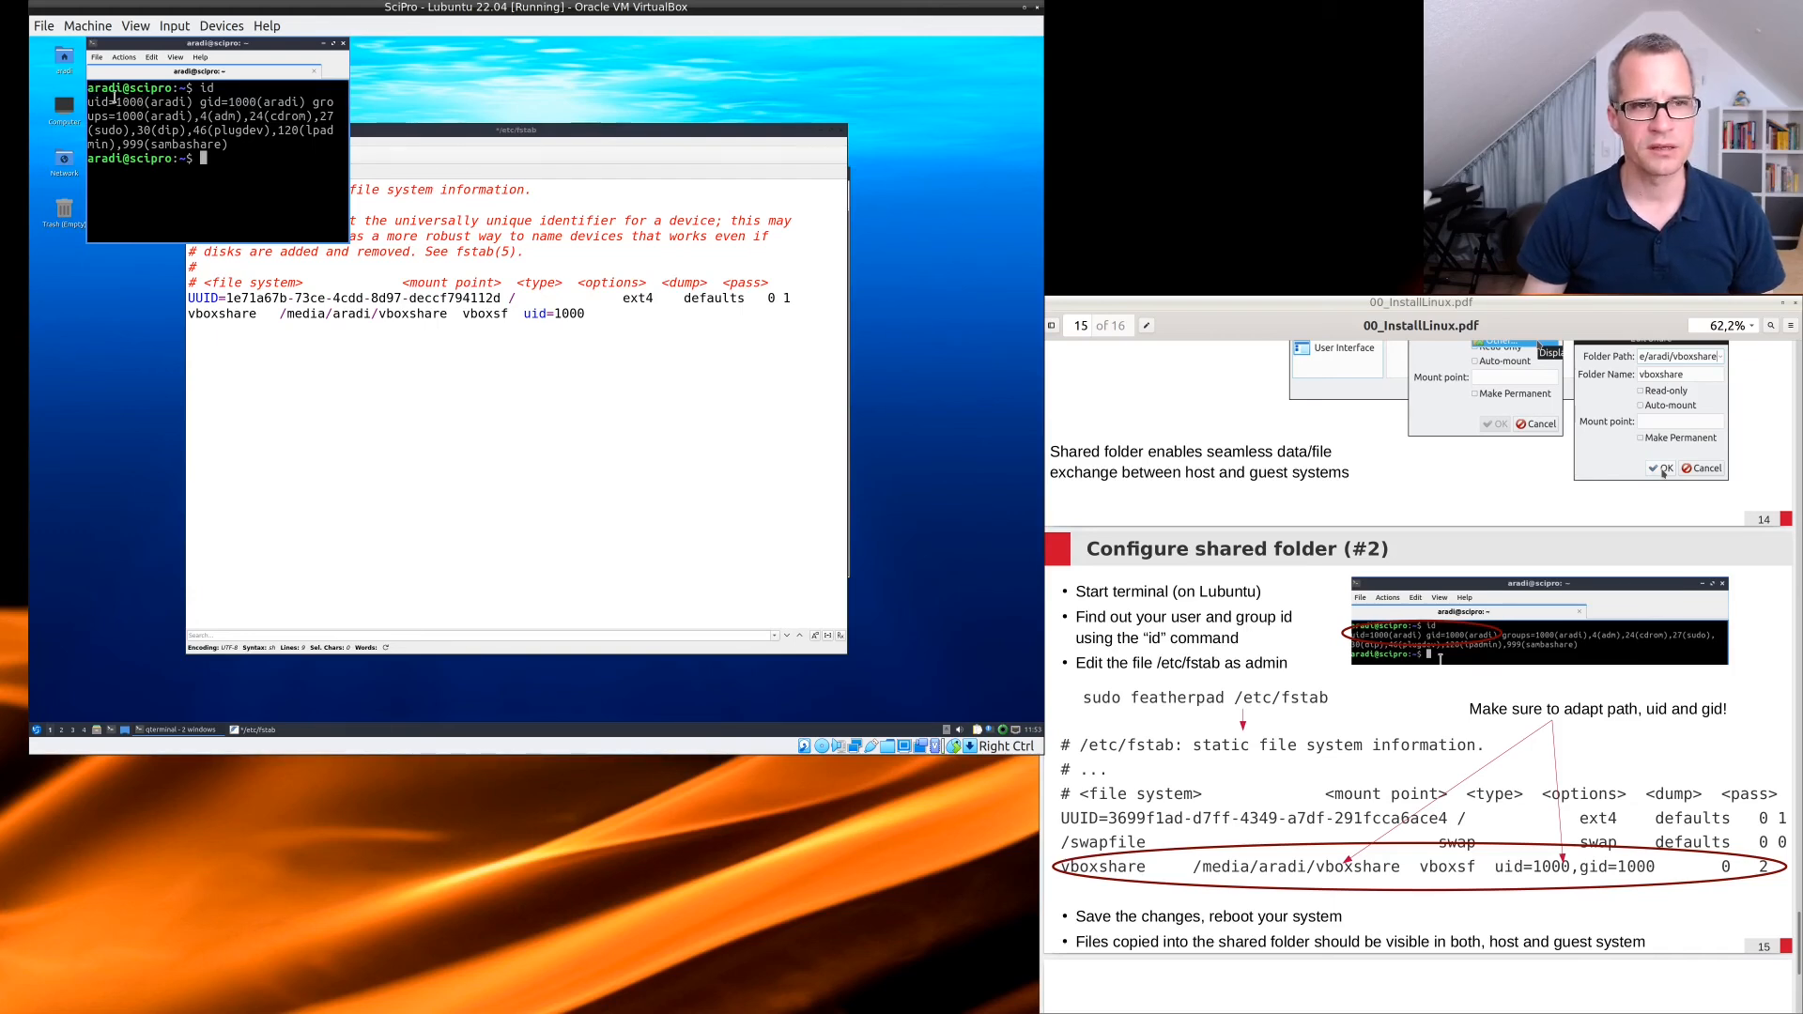
{"action": "left_click_drag", "start_coordinate": [115, 102], "coordinate": [259, 101]}
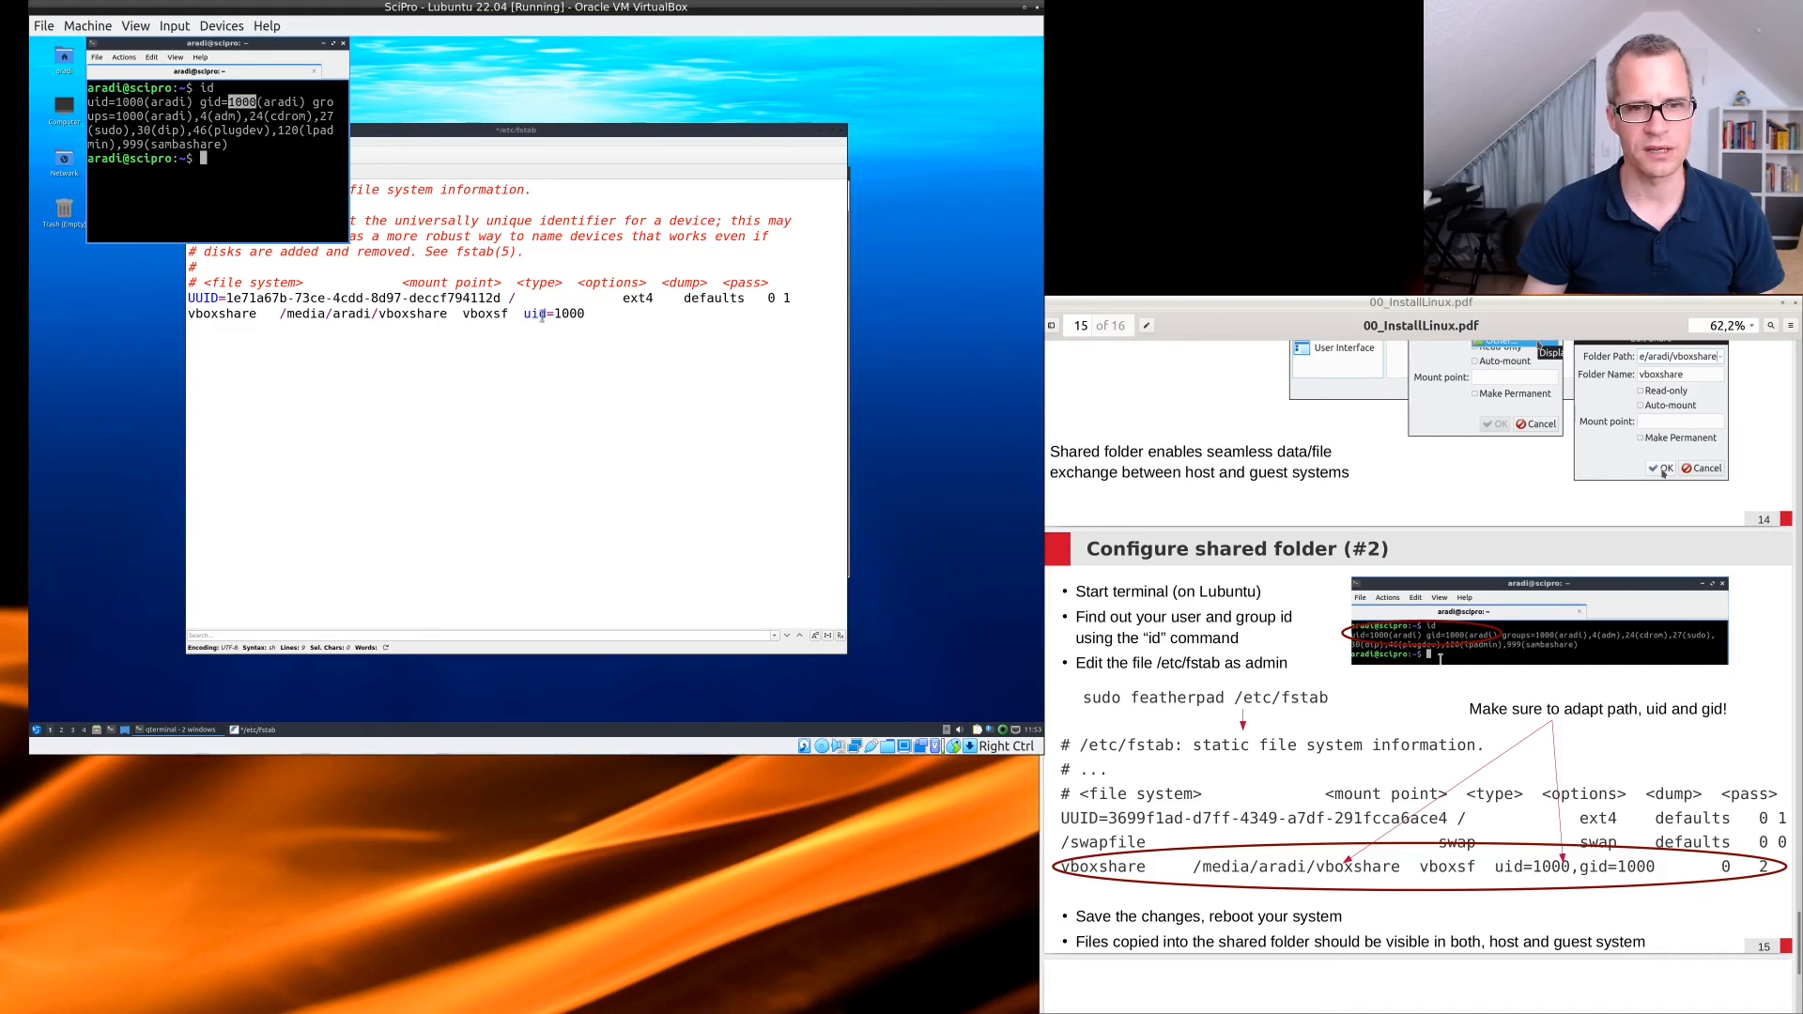
{"action": "left_click", "coordinate": [582, 314]}
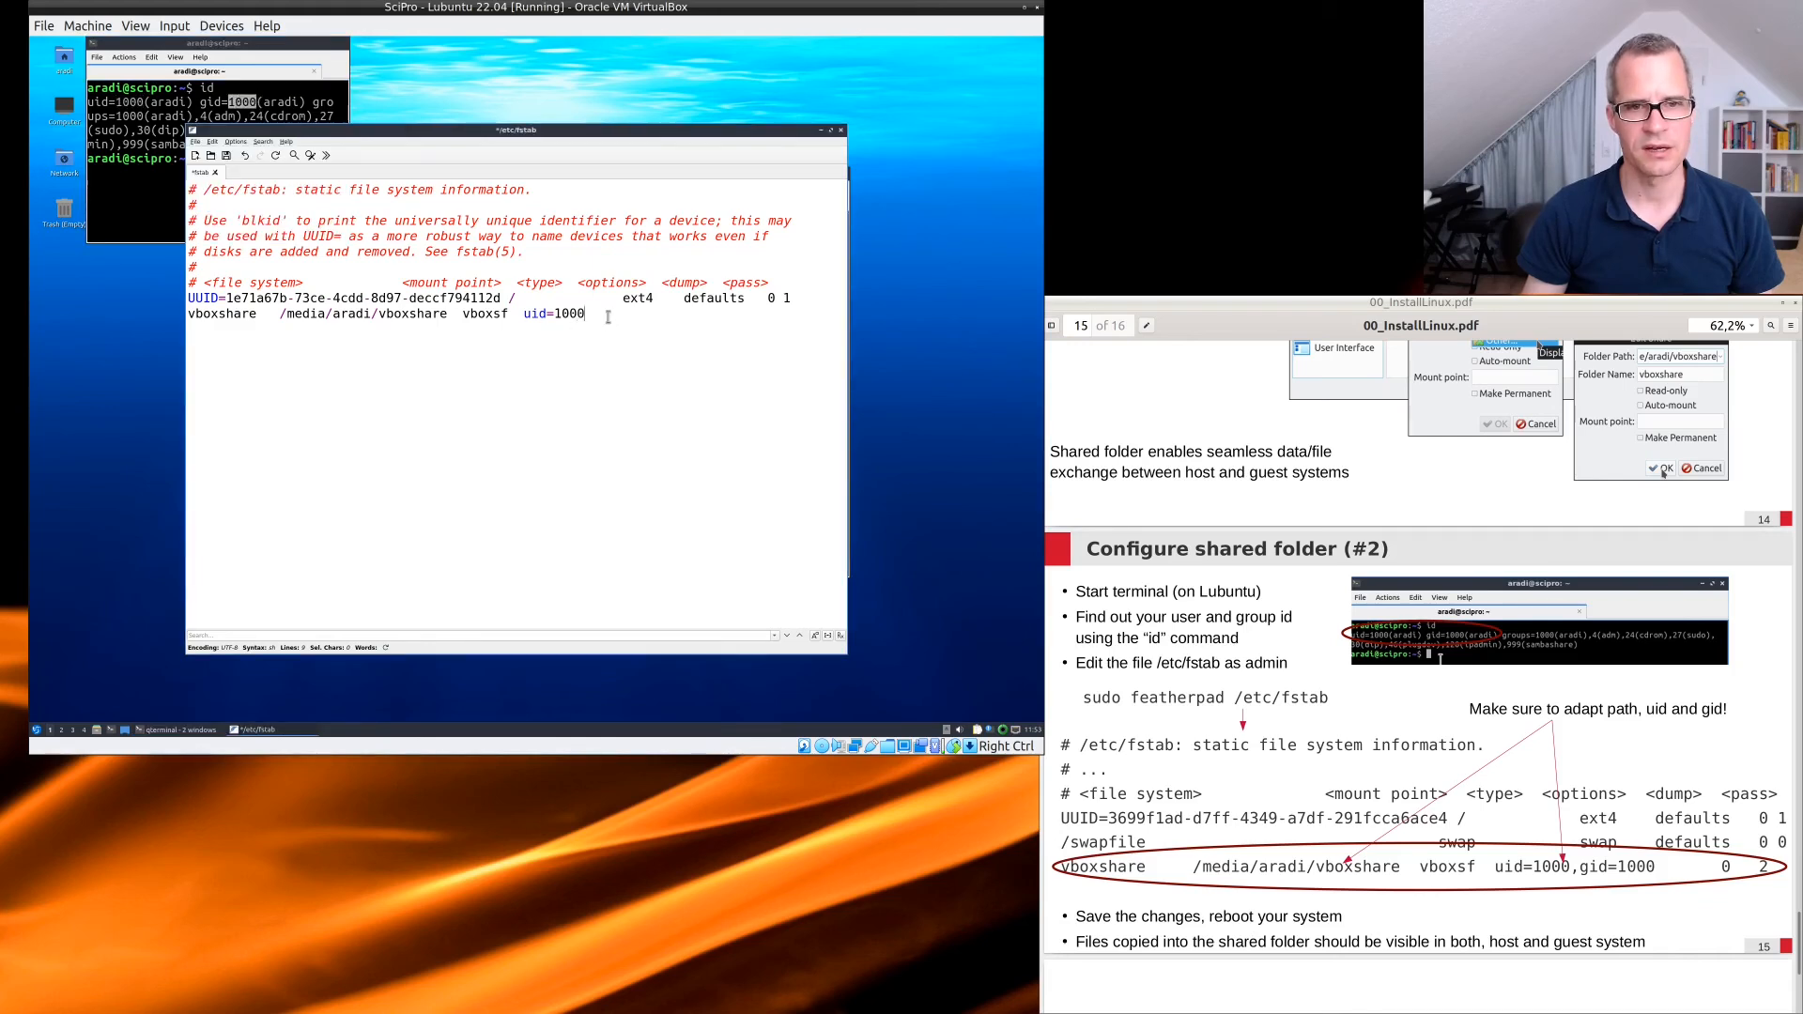
{"action": "type", "text": ",gid"}
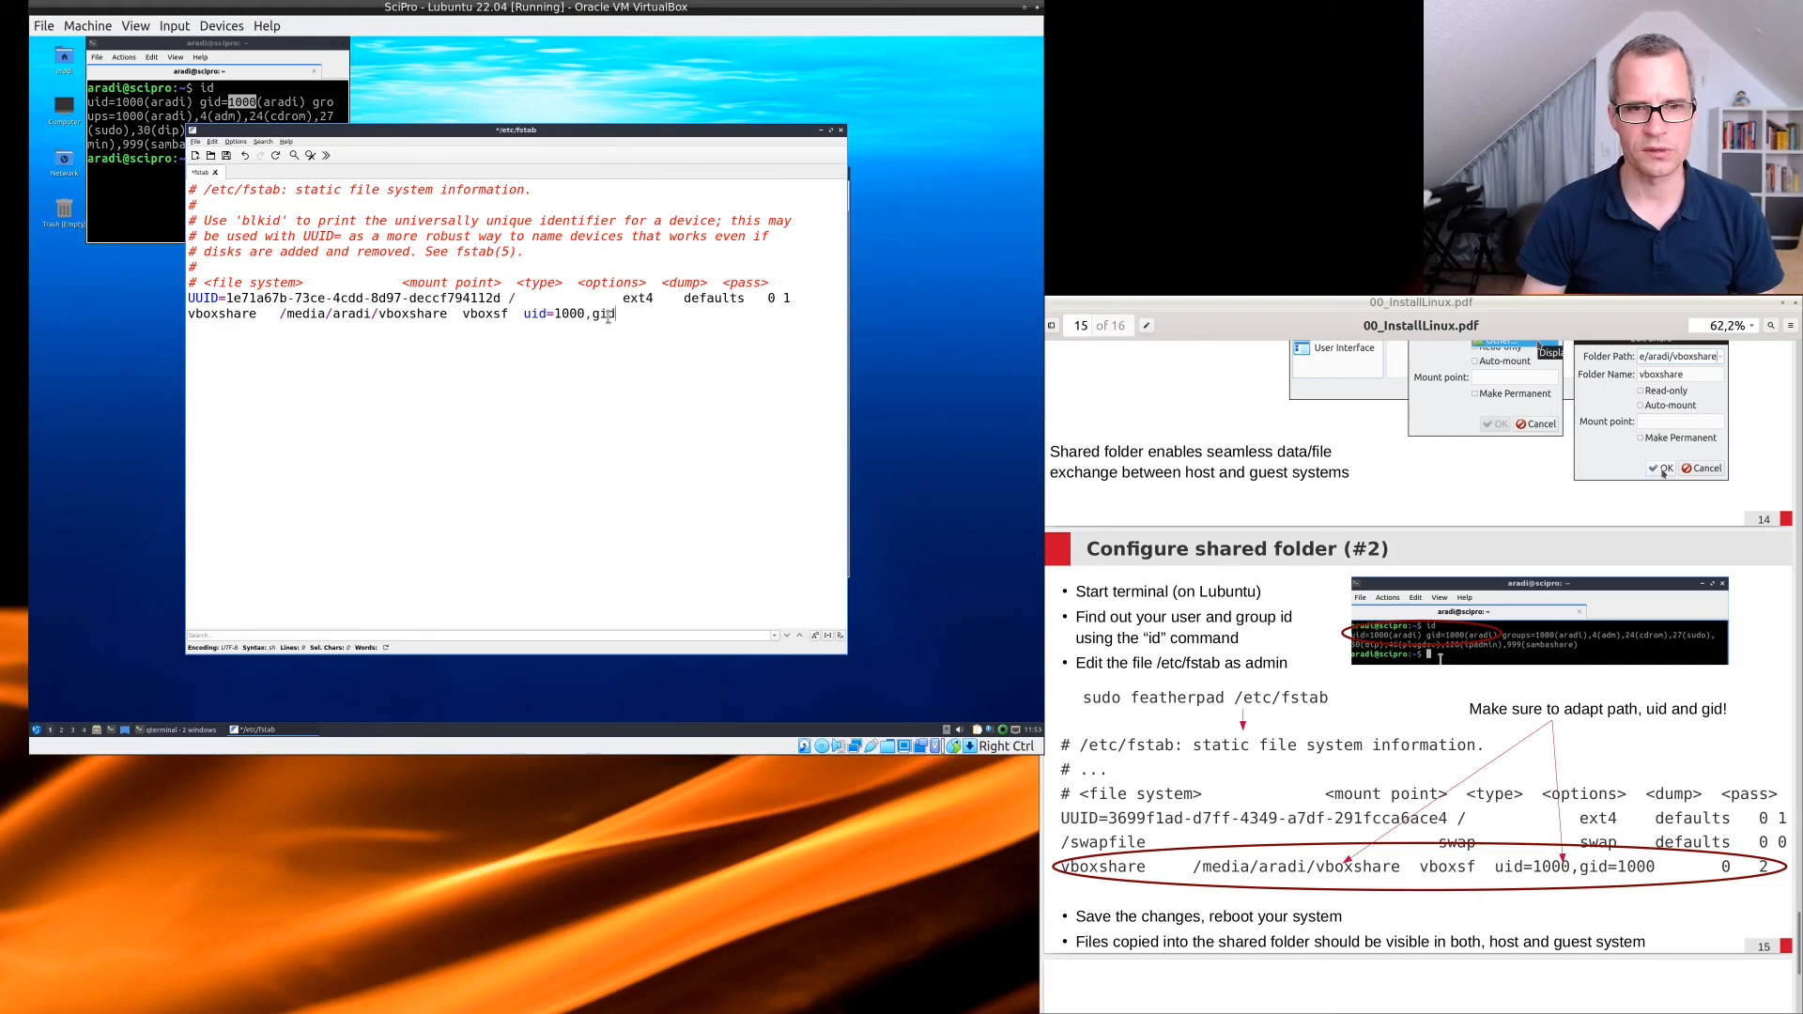
{"action": "type", "text": "=1000   0   2"}
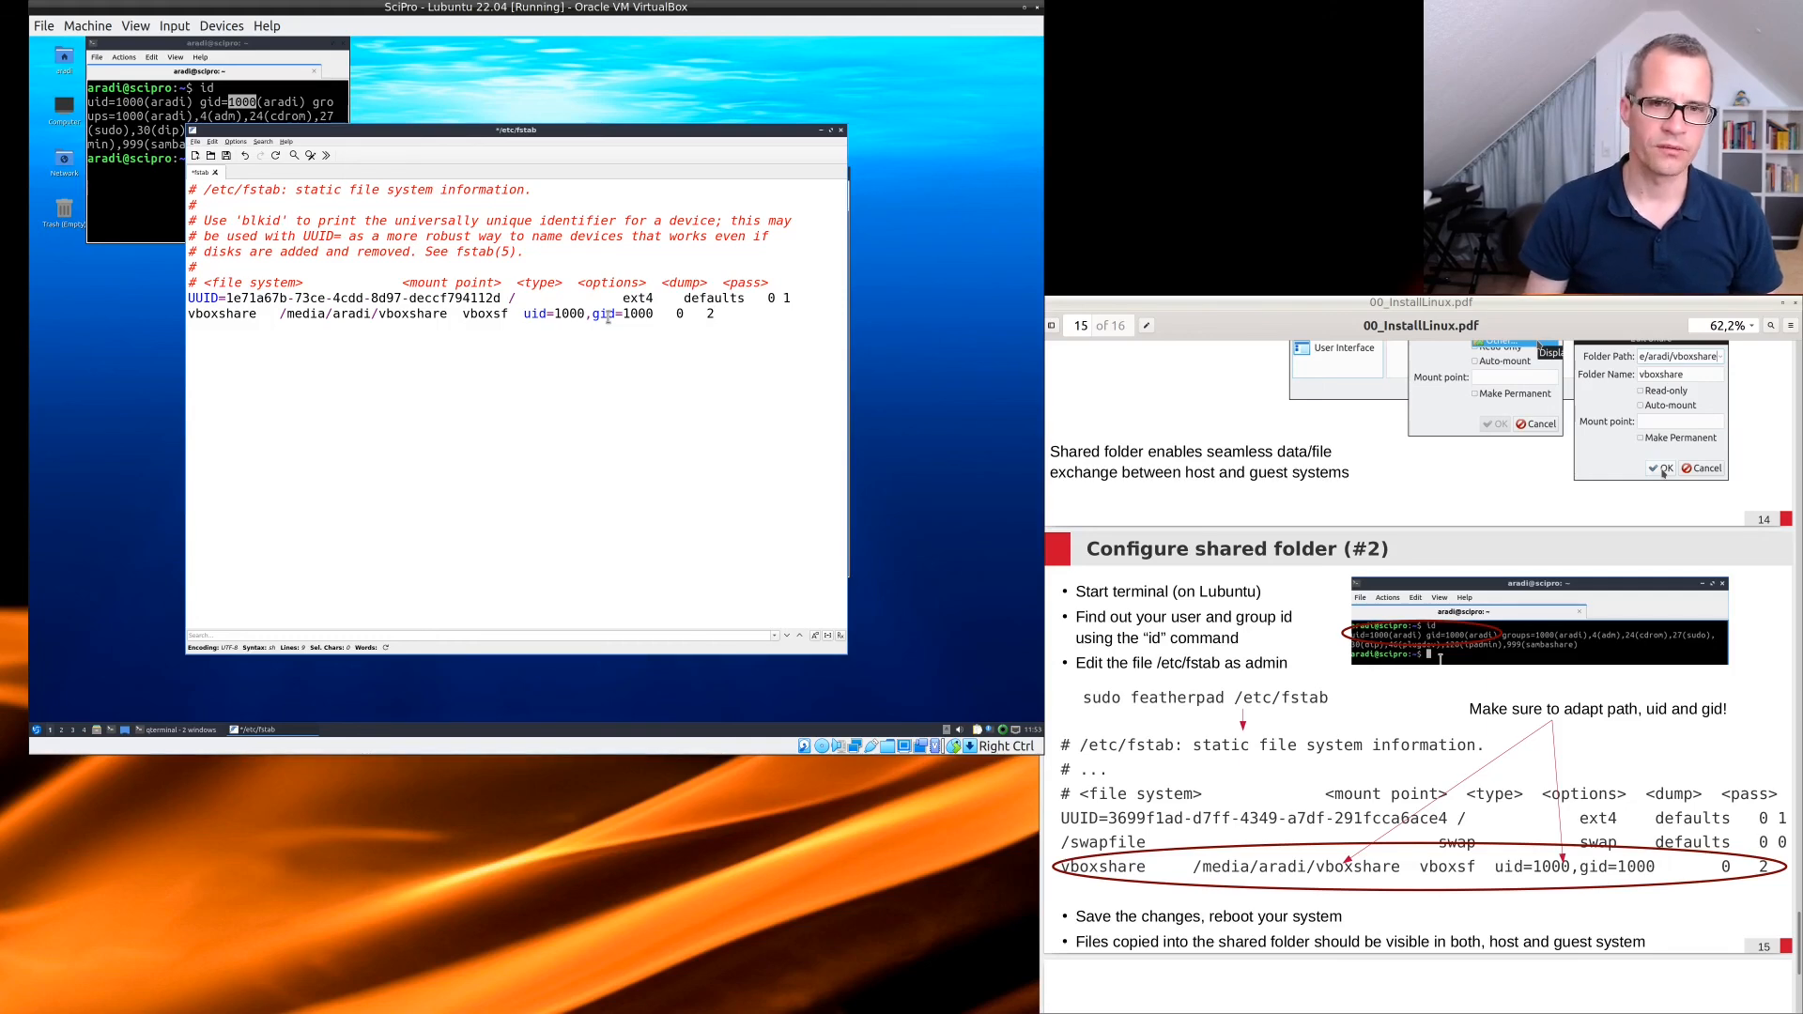
{"action": "key", "text": "Return"}
{"action": "key", "text": "ctrl+s"}
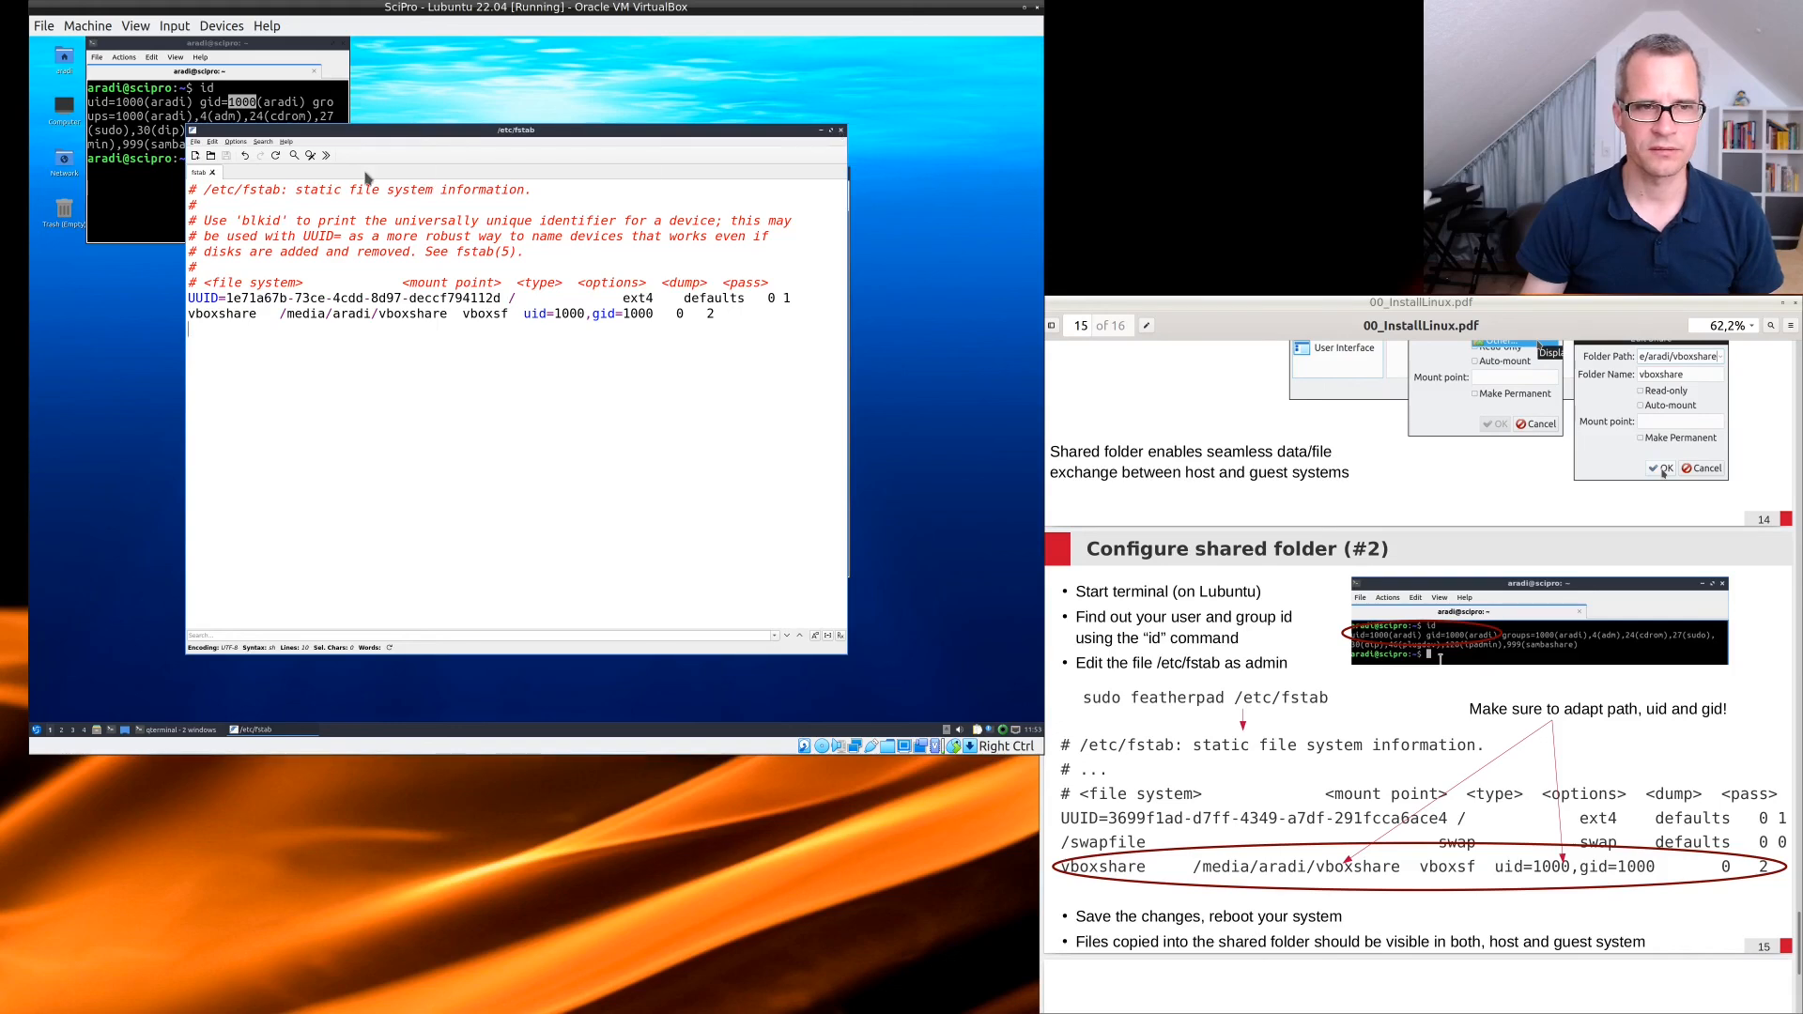
Check that the /etc/fstab changes are saved, and close the editor.
{"action": "left_click", "coordinate": [196, 142]}
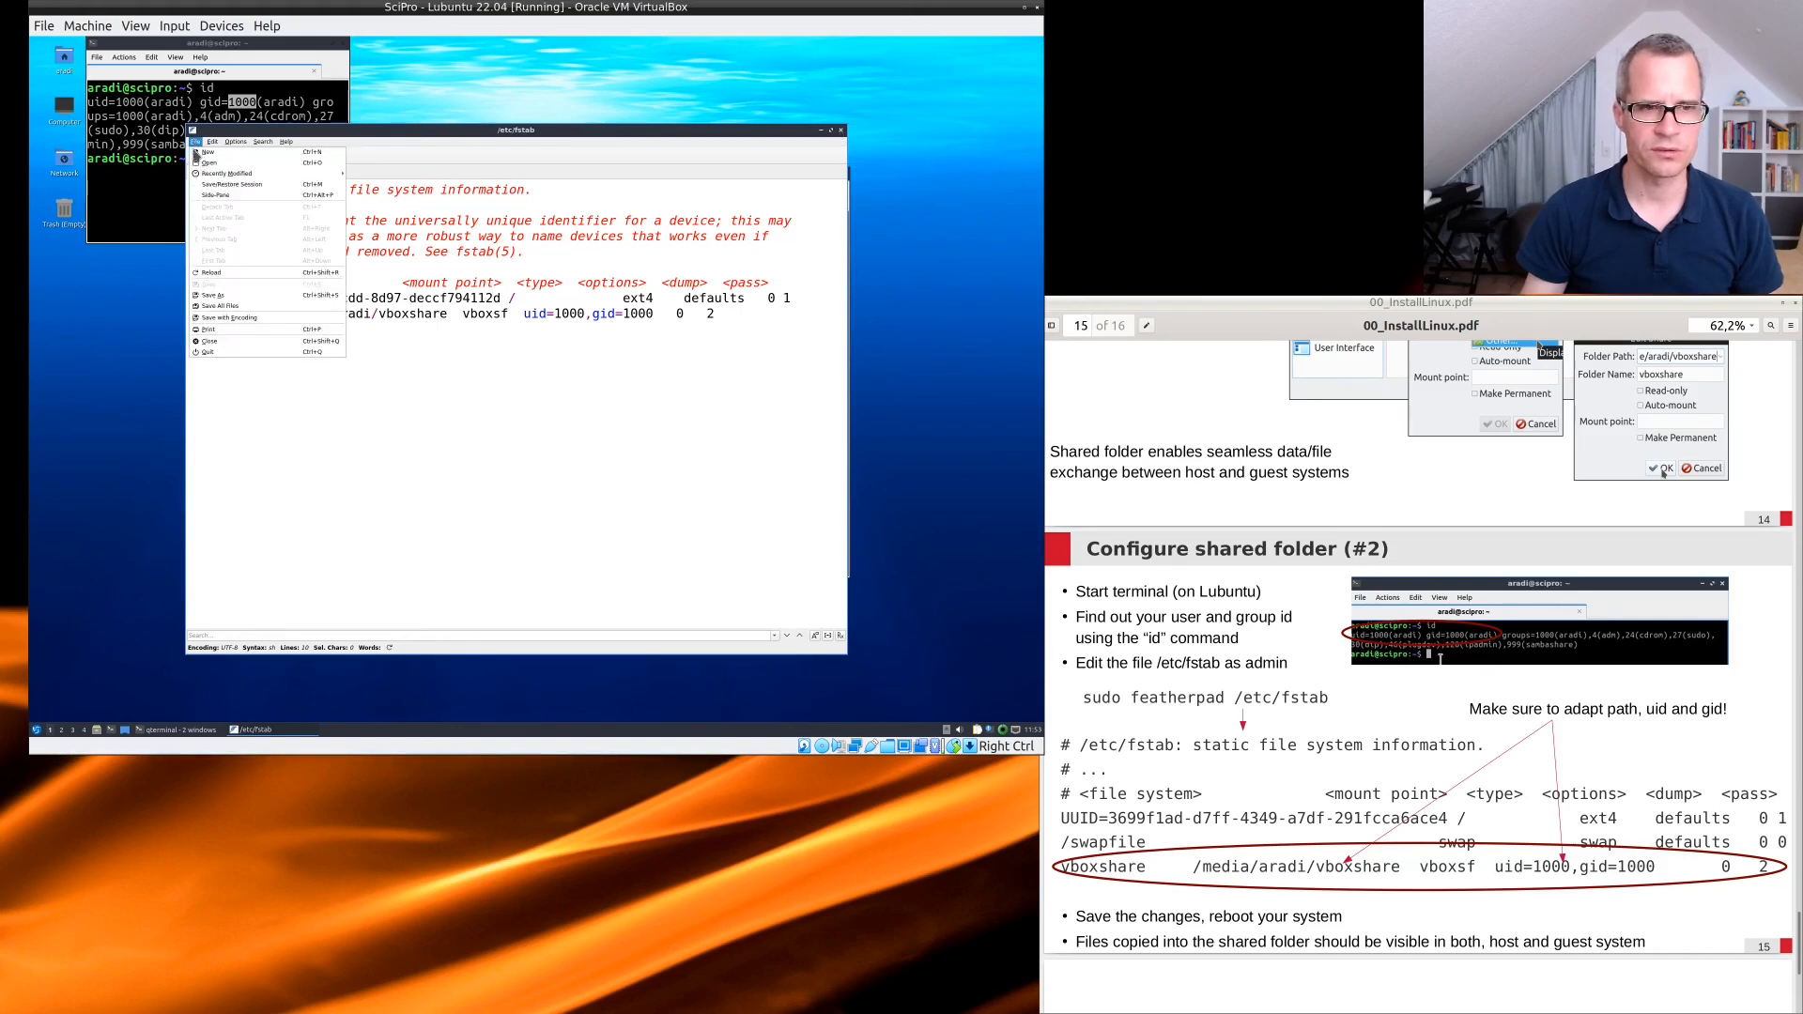
{"action": "left_click", "coordinate": [223, 298]}
{"action": "key", "text": "Escape"}
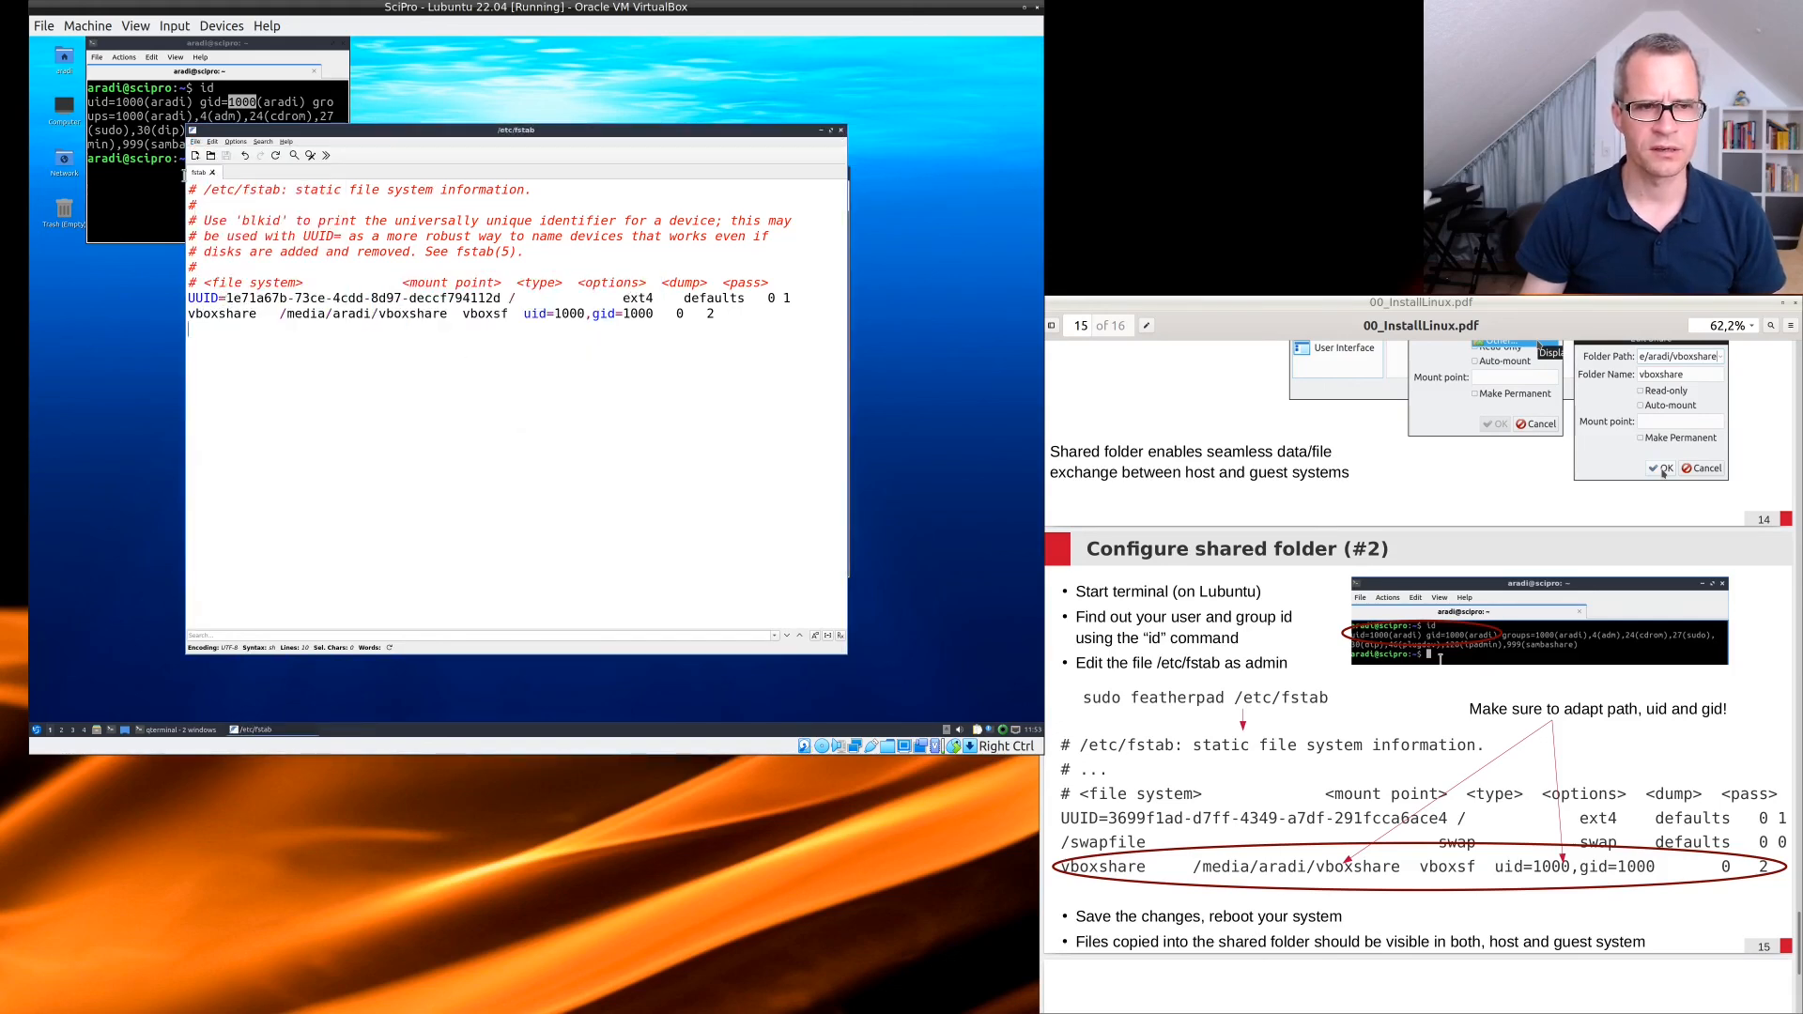
{"action": "left_click", "coordinate": [195, 143]}
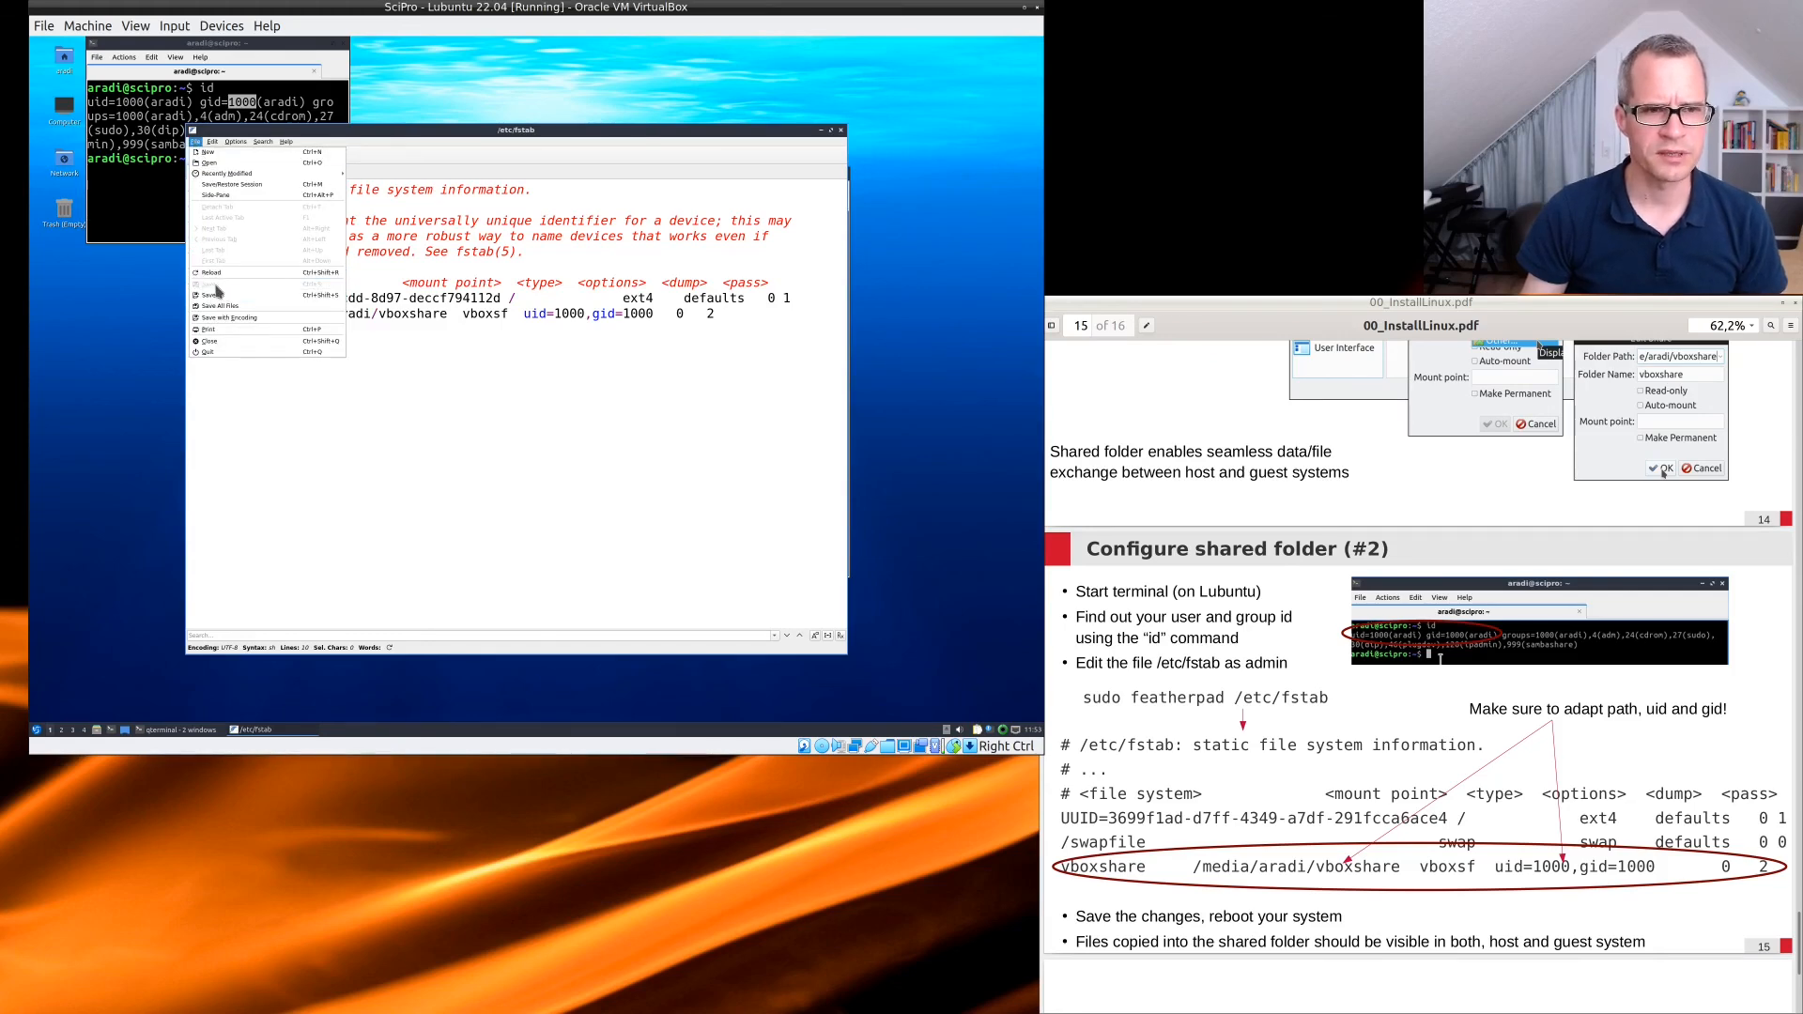
{"action": "left_click", "coordinate": [451, 460]}
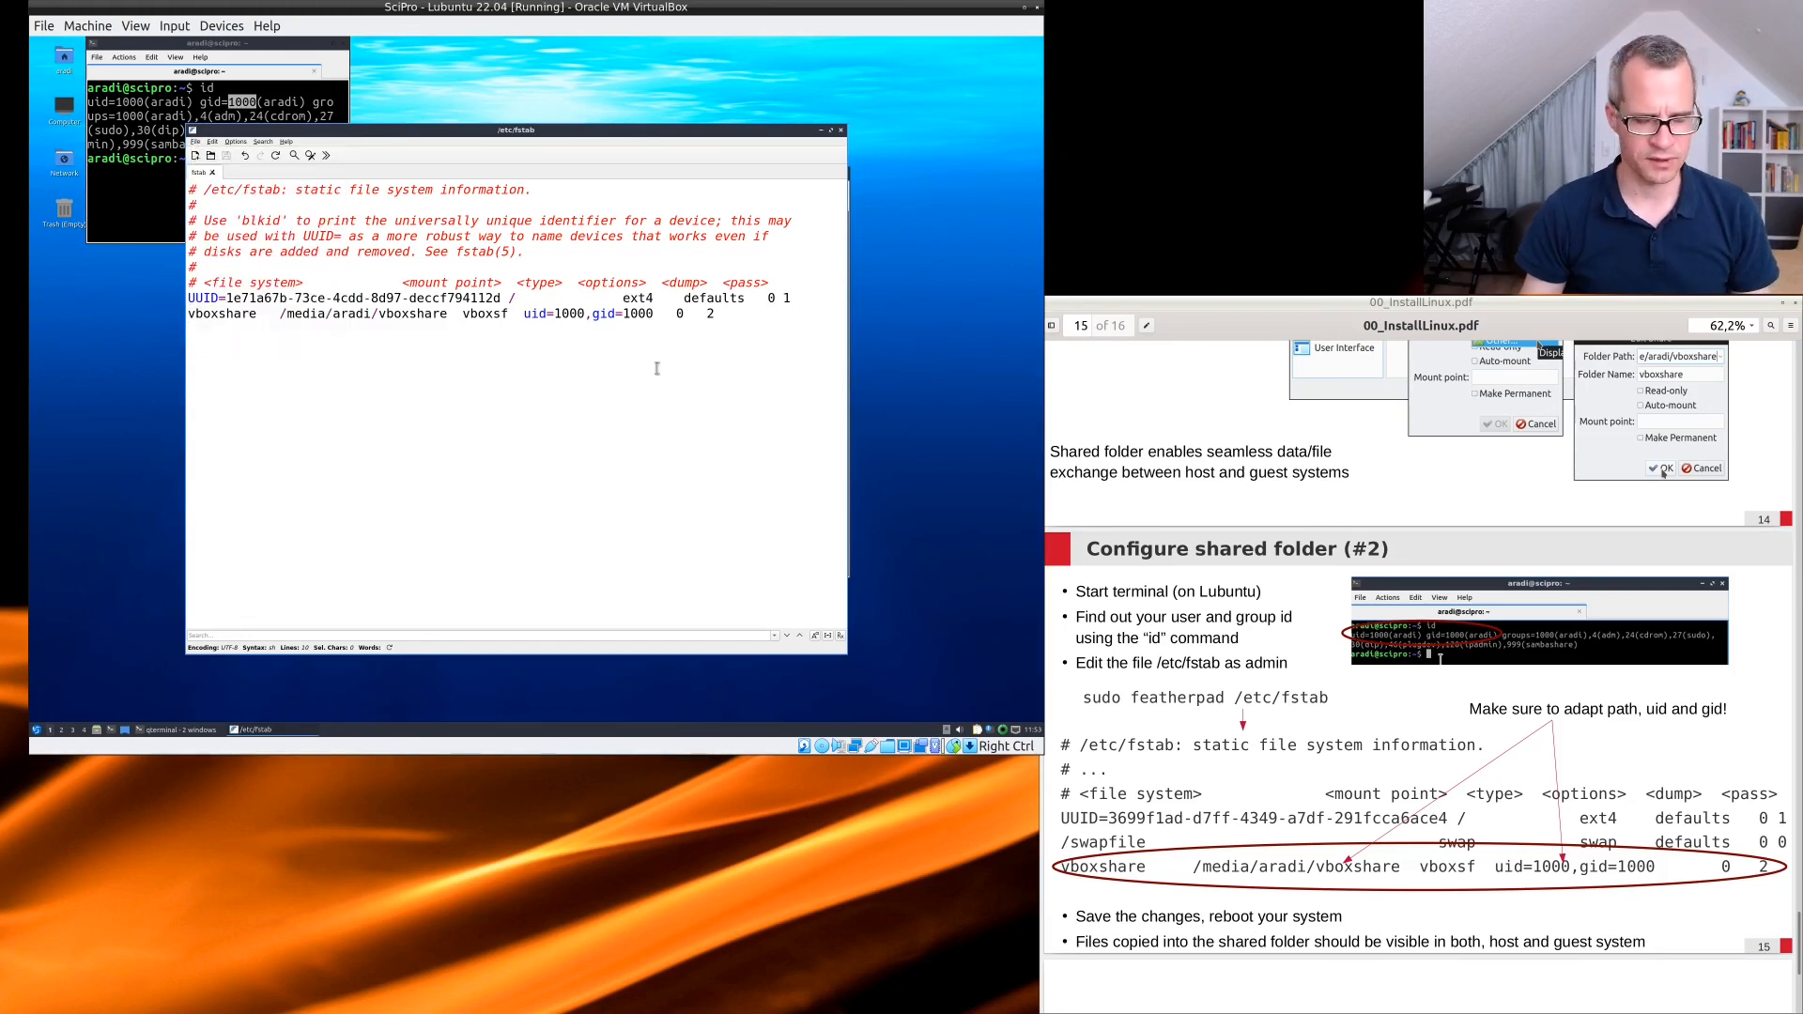
{"action": "left_click", "coordinate": [841, 132]}
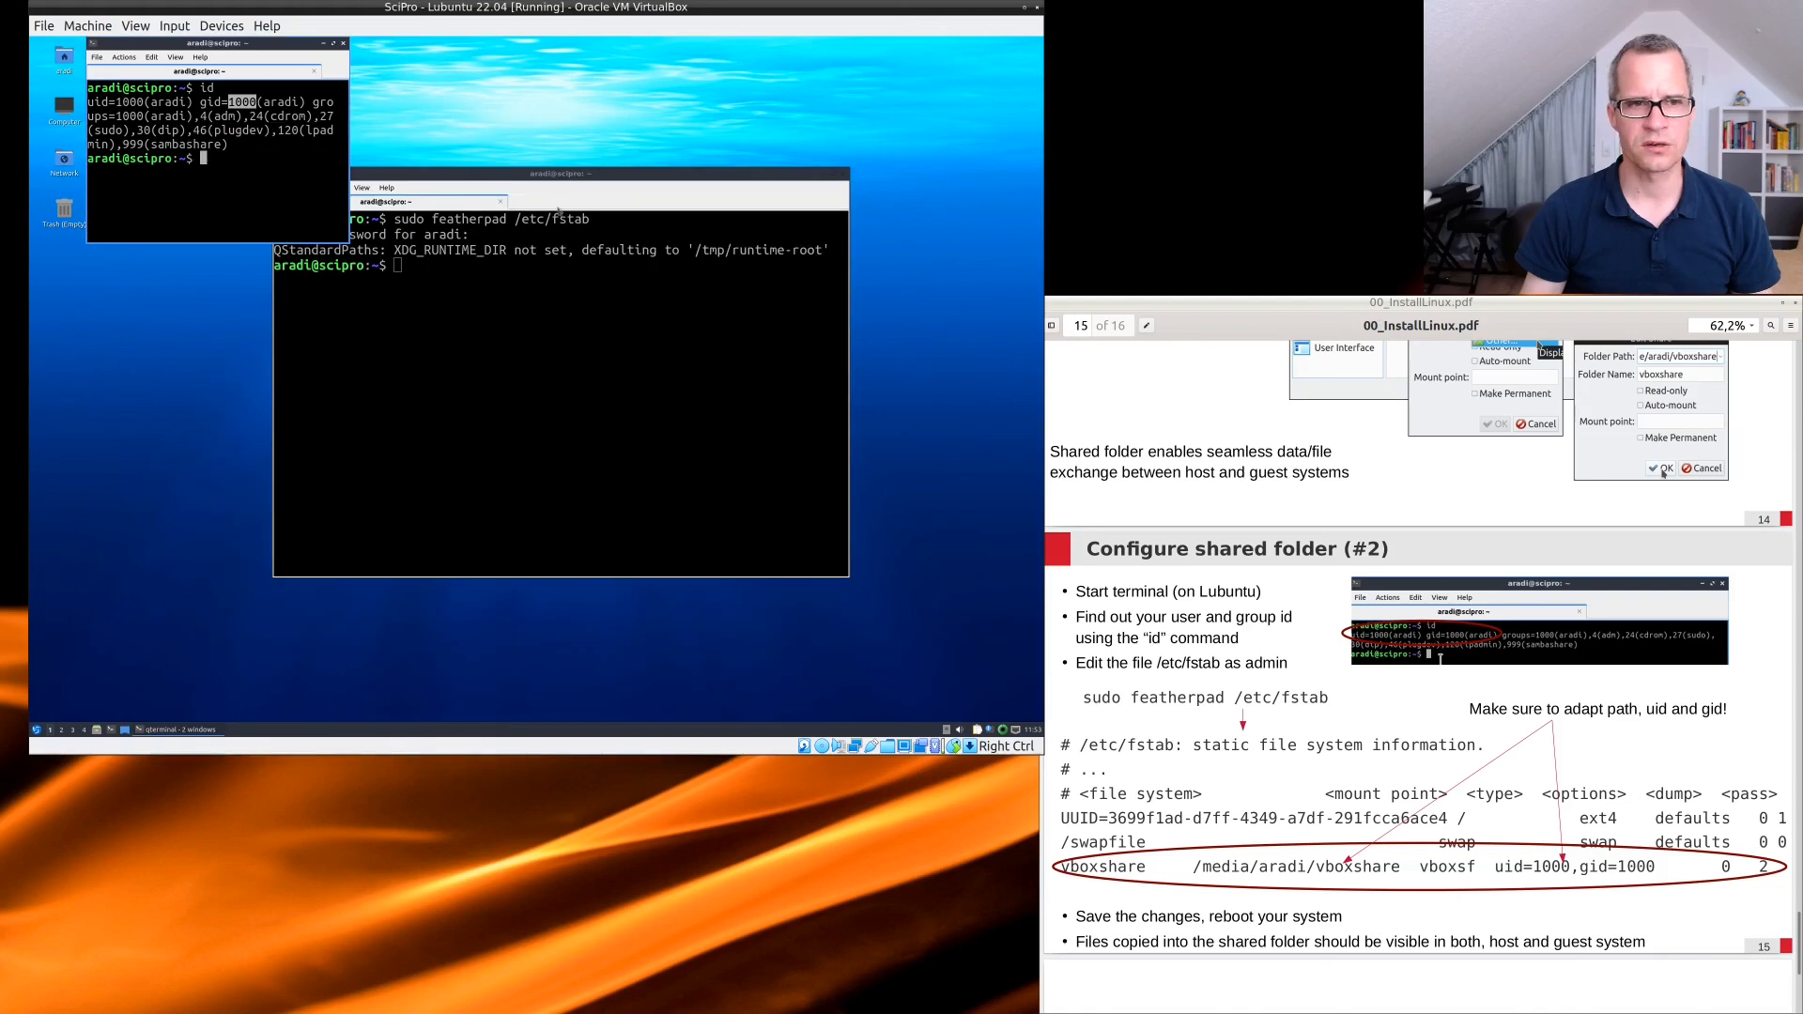
Reboot the Lubuntu guest system and confirm the restart.
{"action": "left_click", "coordinate": [328, 360]}
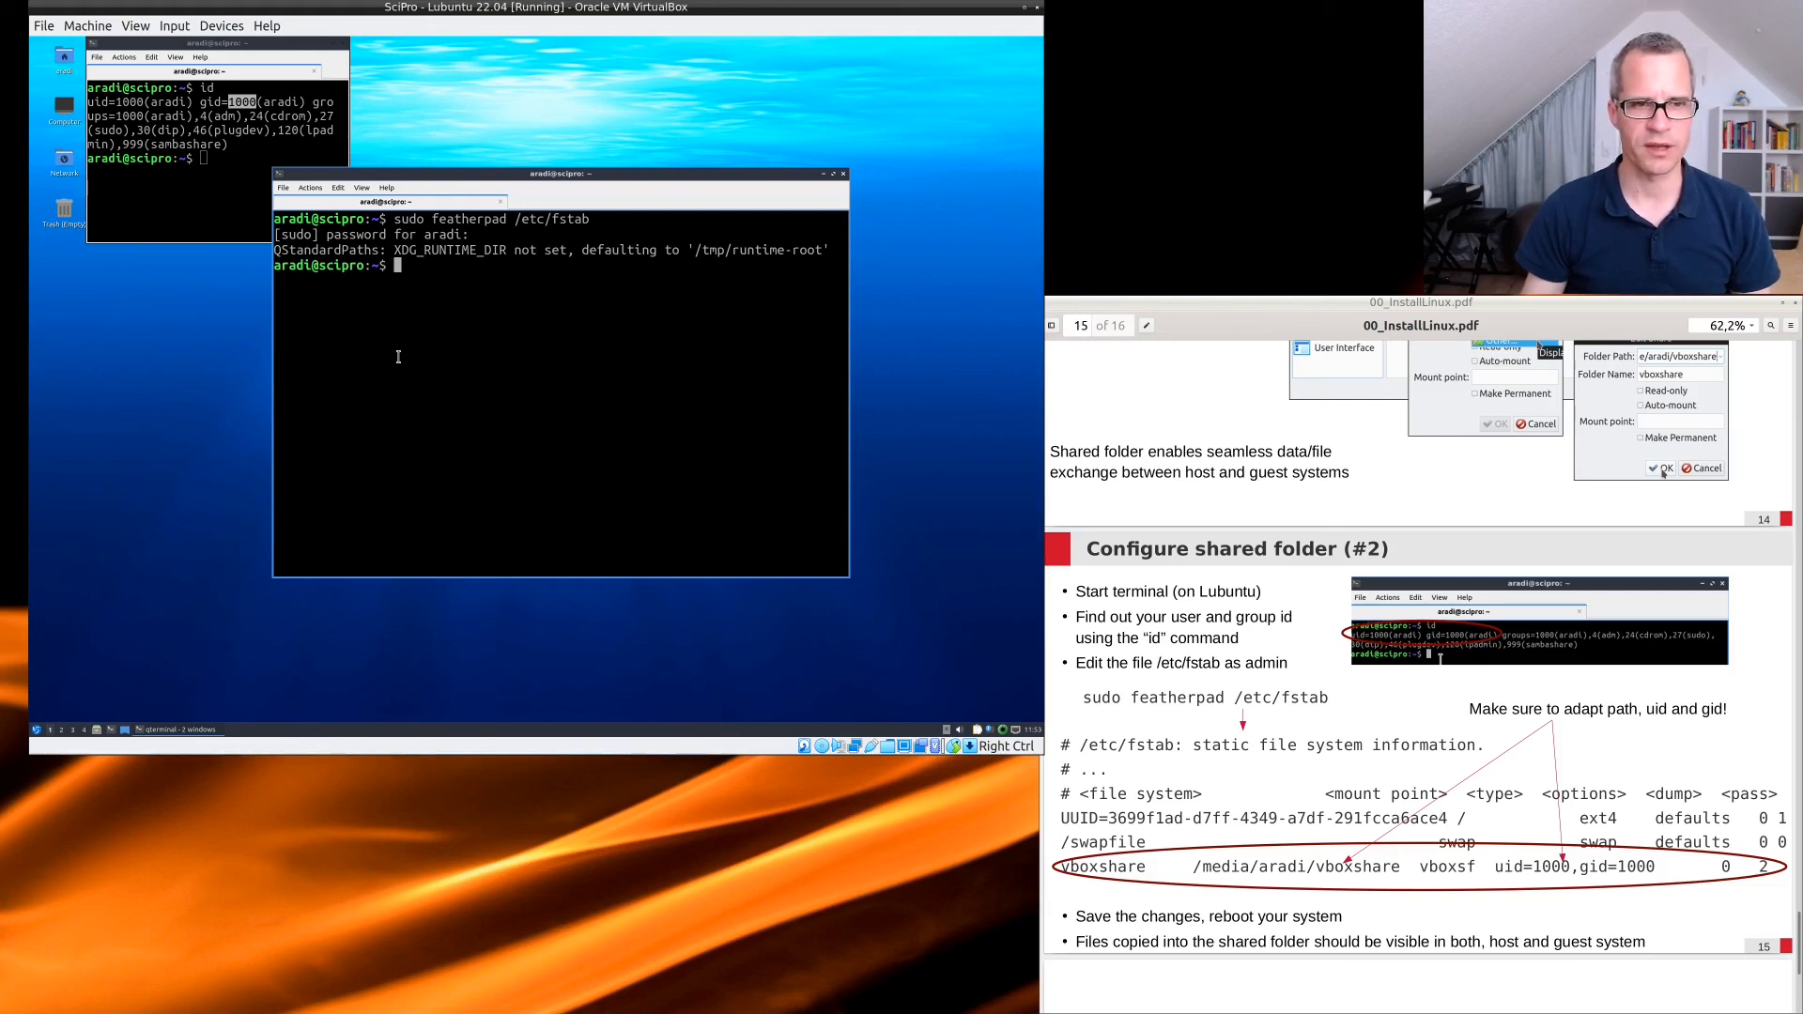
{"action": "left_click", "coordinate": [36, 730]}
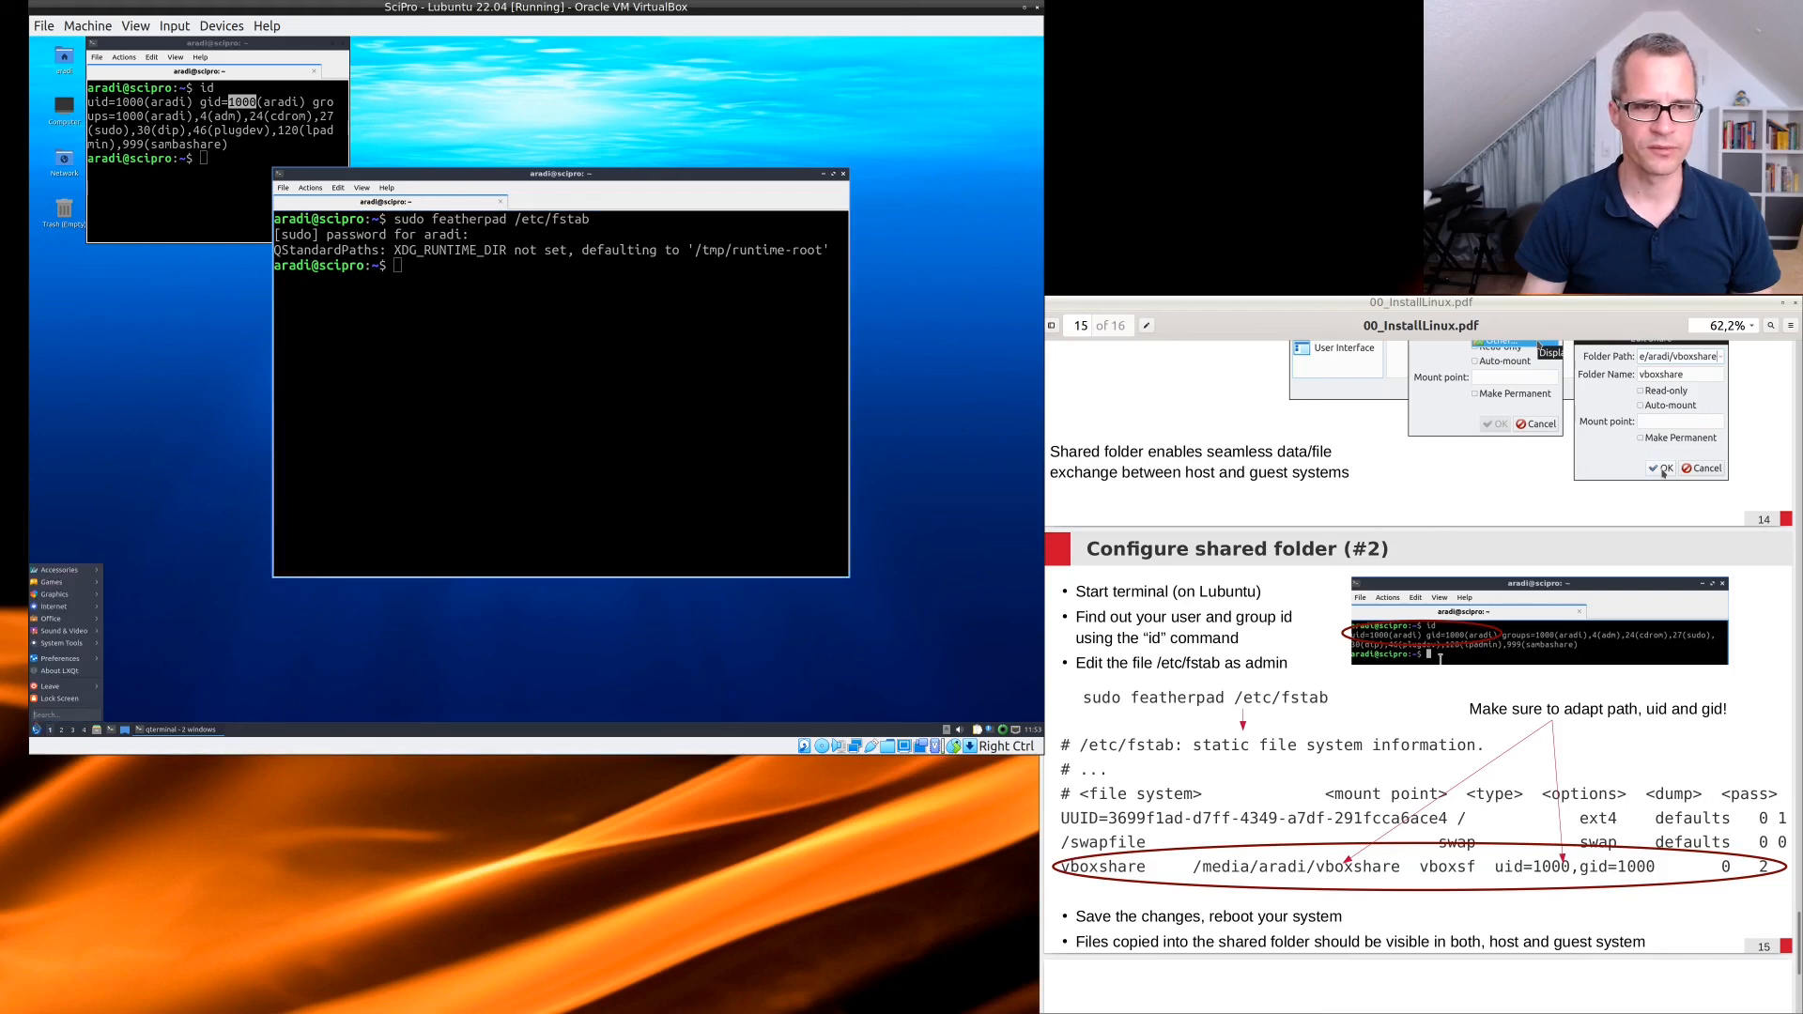
{"action": "mouse_move", "coordinate": [63, 688]}
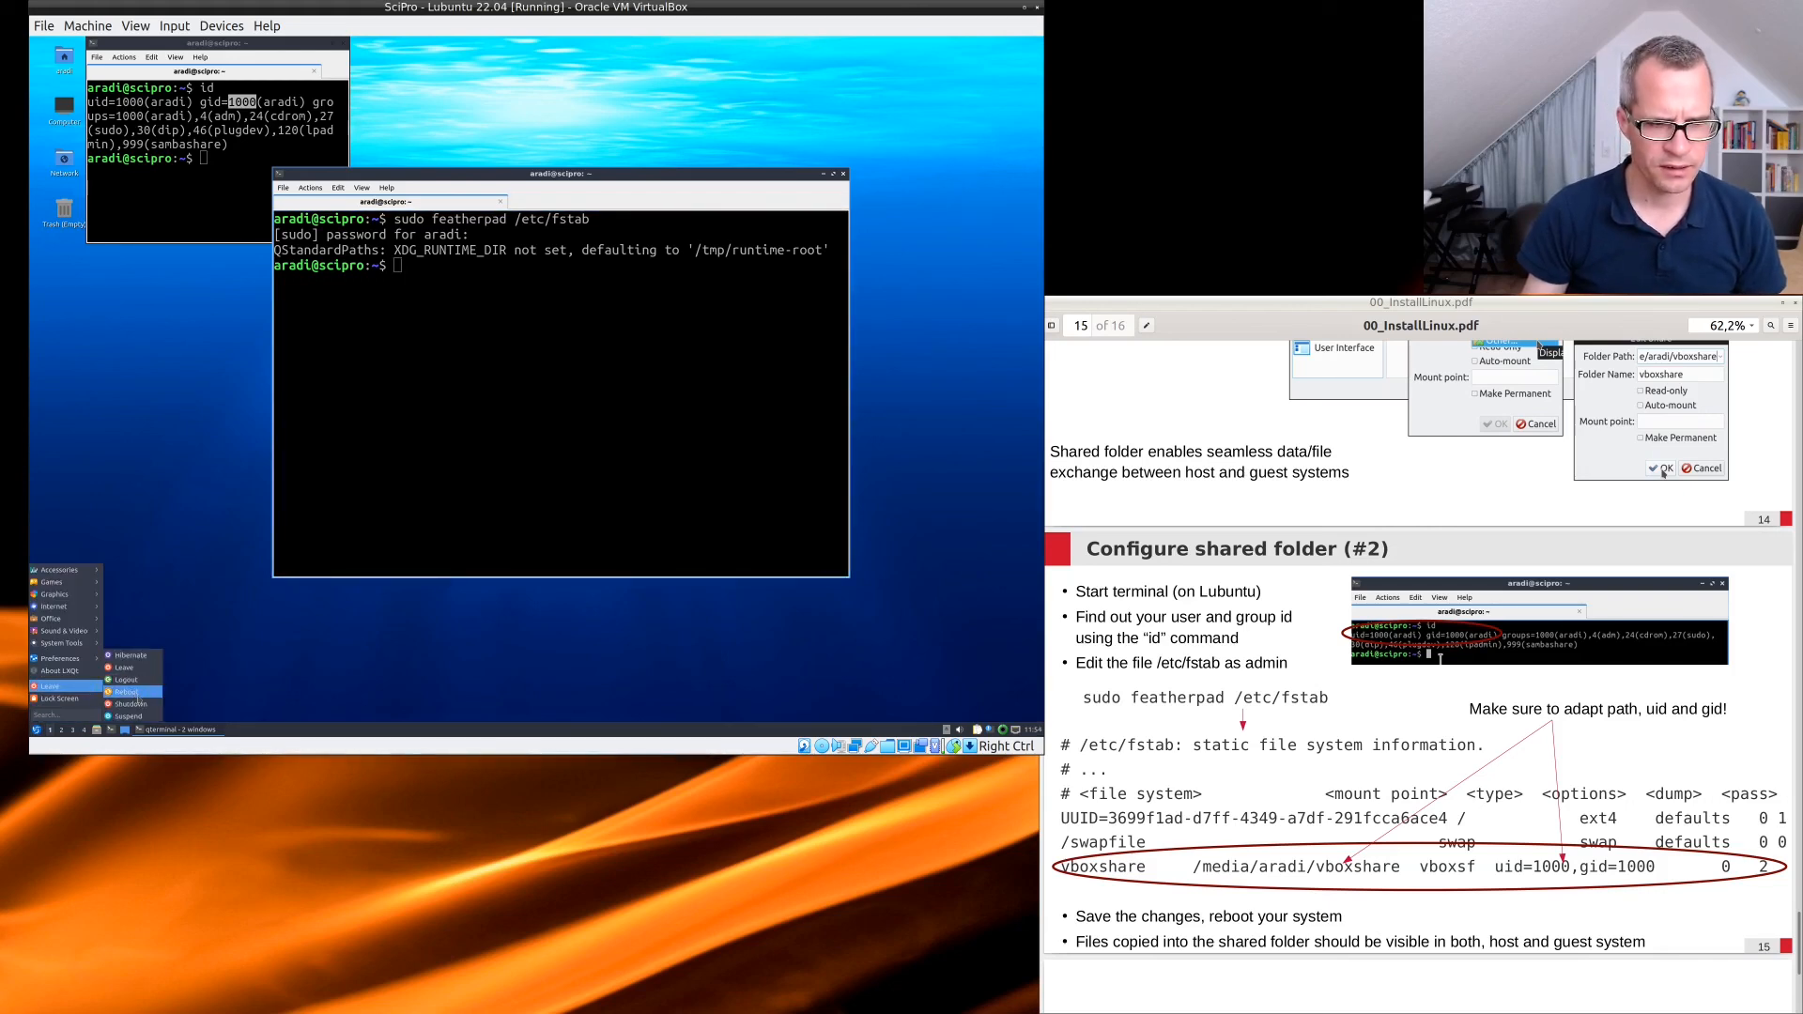
{"action": "left_click", "coordinate": [137, 695]}
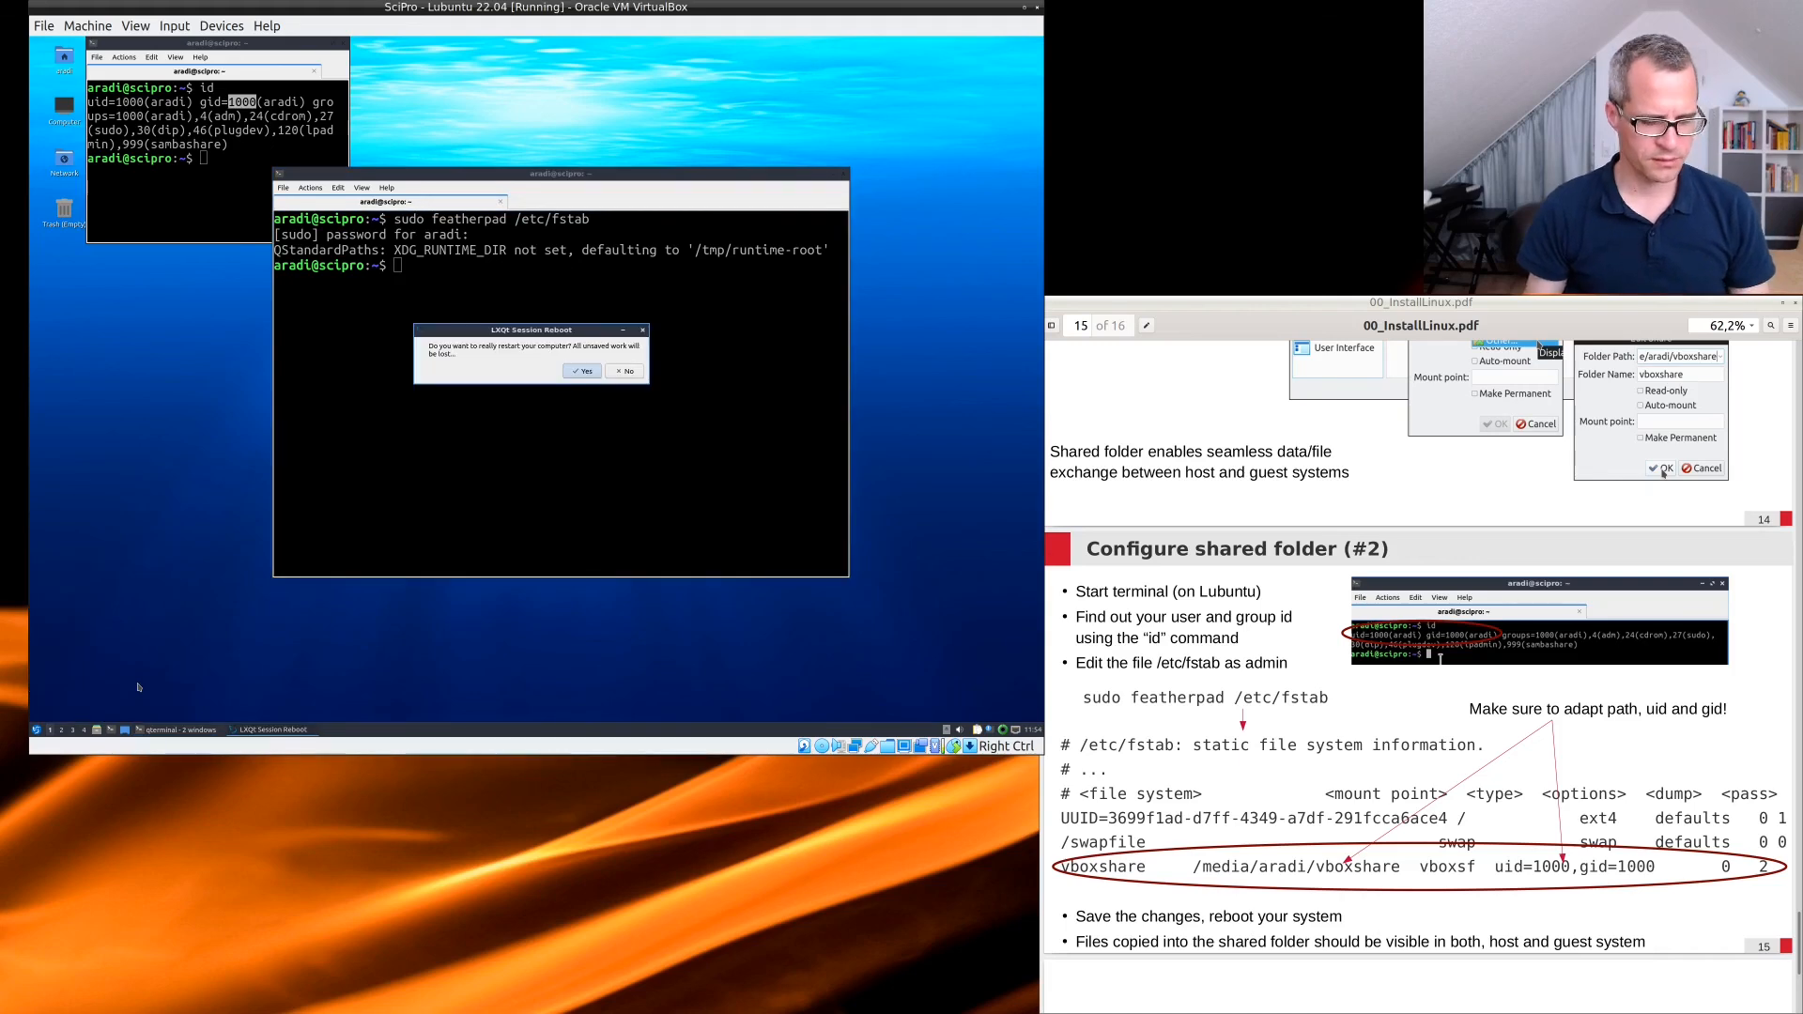
{"action": "key", "text": "super"}
{"action": "key", "text": "Return"}
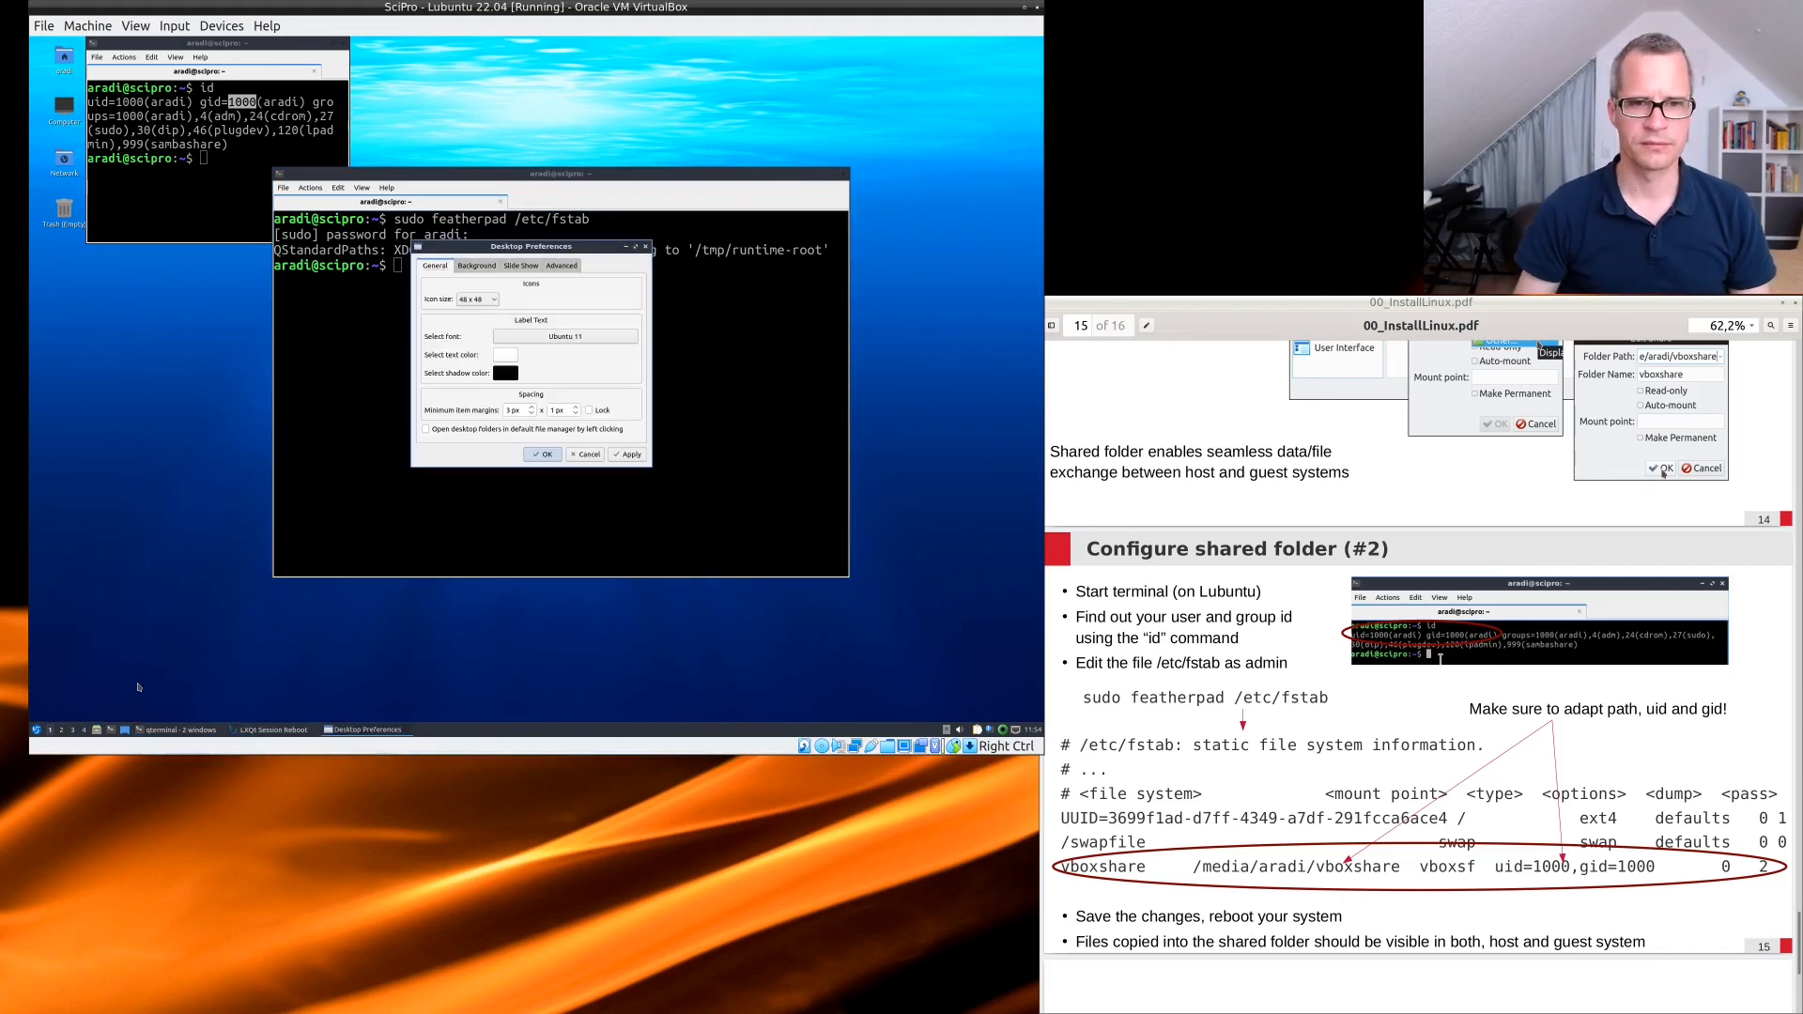
{"action": "key", "text": "Escape"}
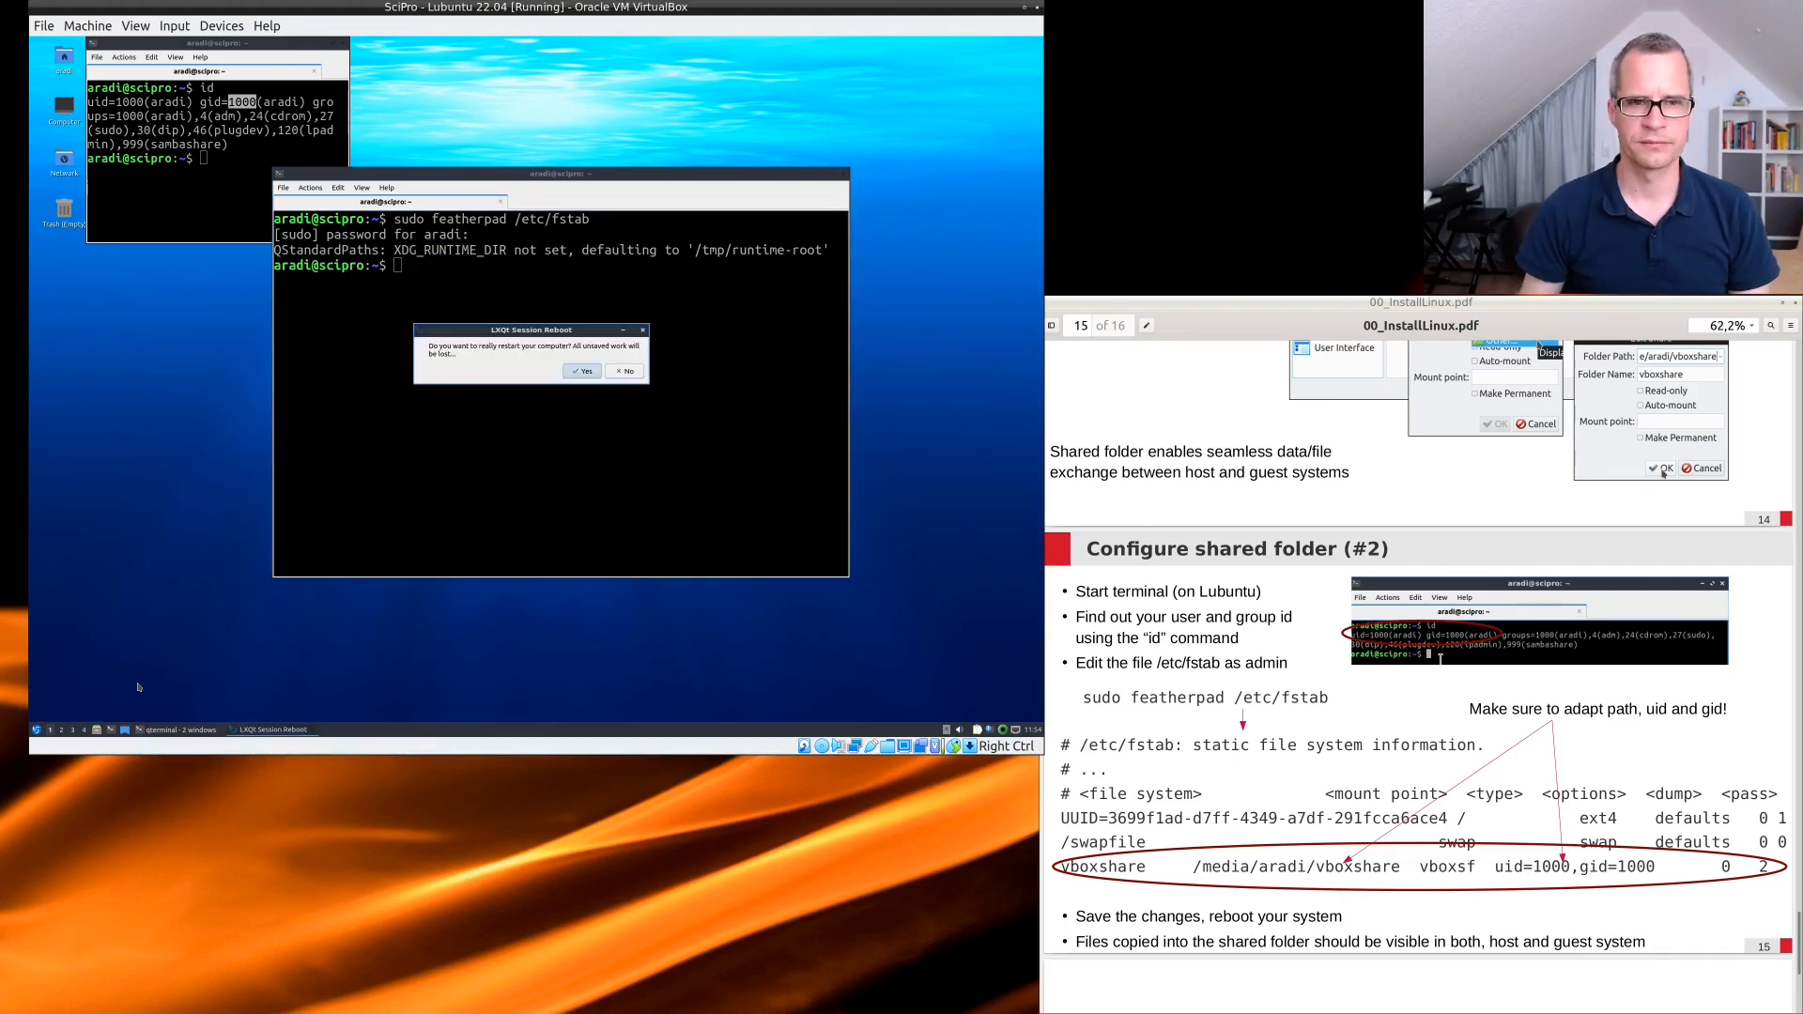
{"action": "left_click", "coordinate": [584, 372]}
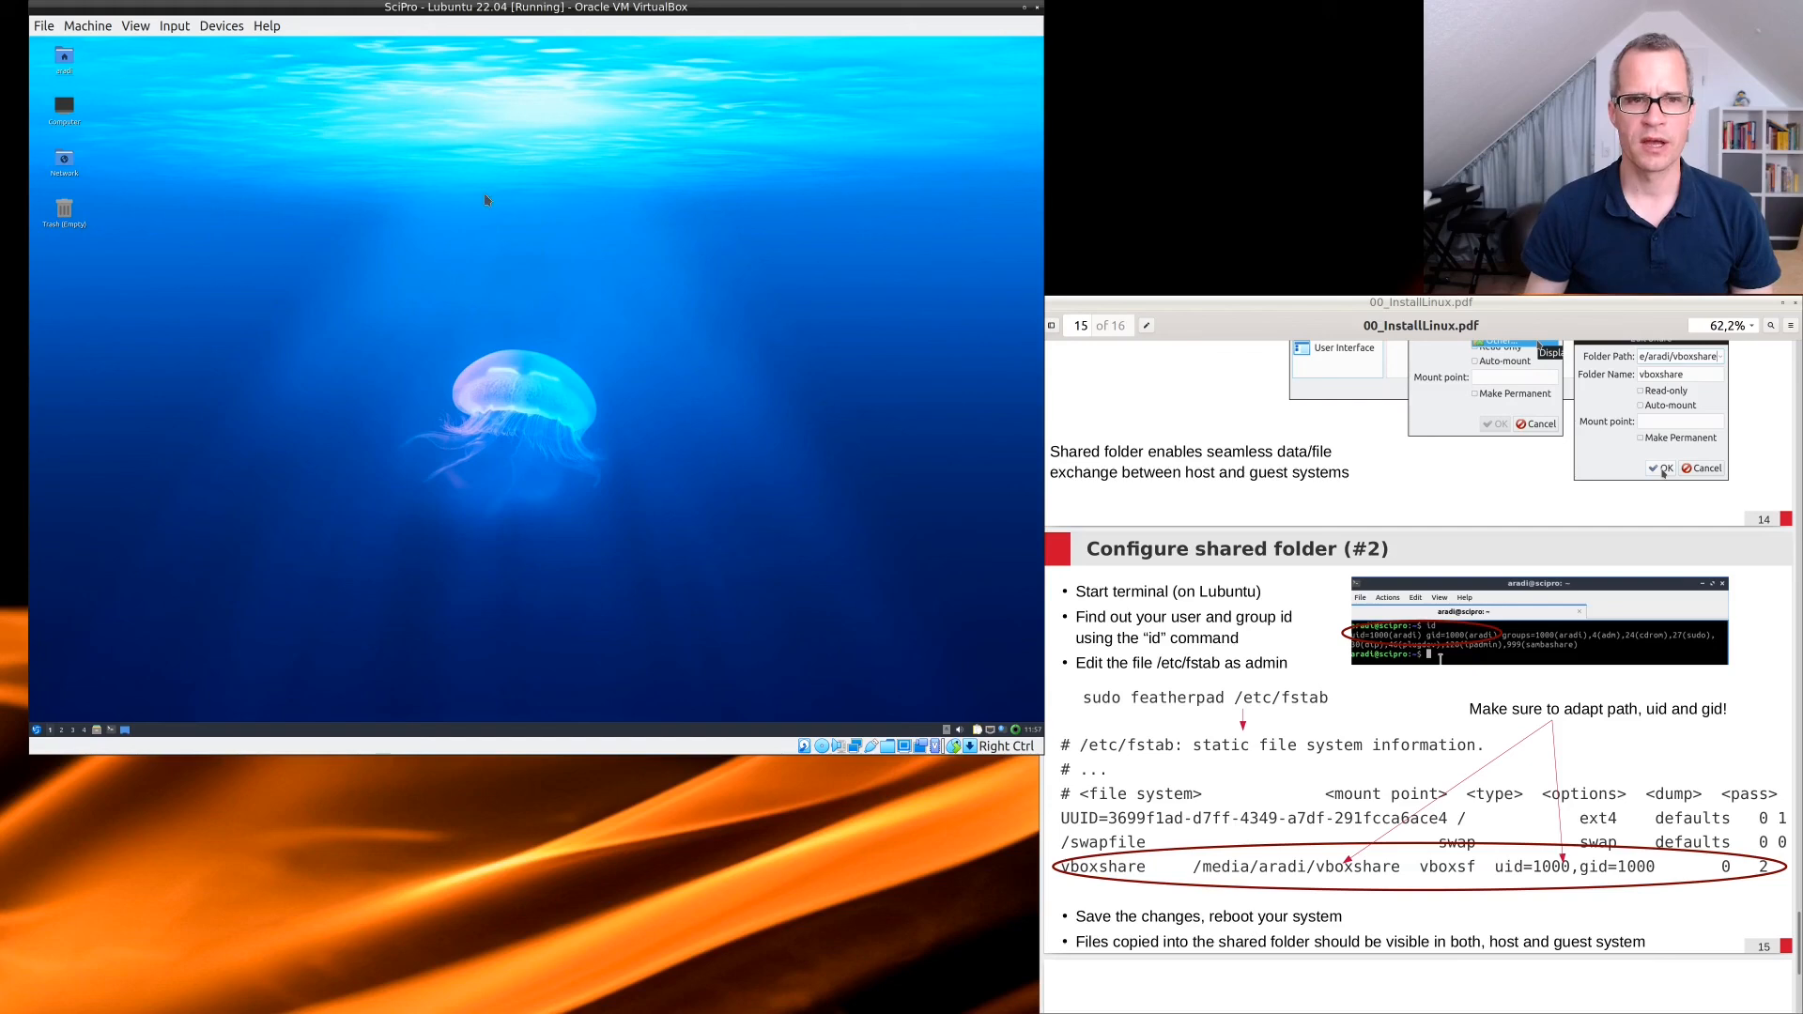
Open a terminal on the host, change to the vboxshare/scipro folder and list its contents.
{"action": "left_click", "coordinate": [1084, 78]}
{"action": "key", "text": "F12"}
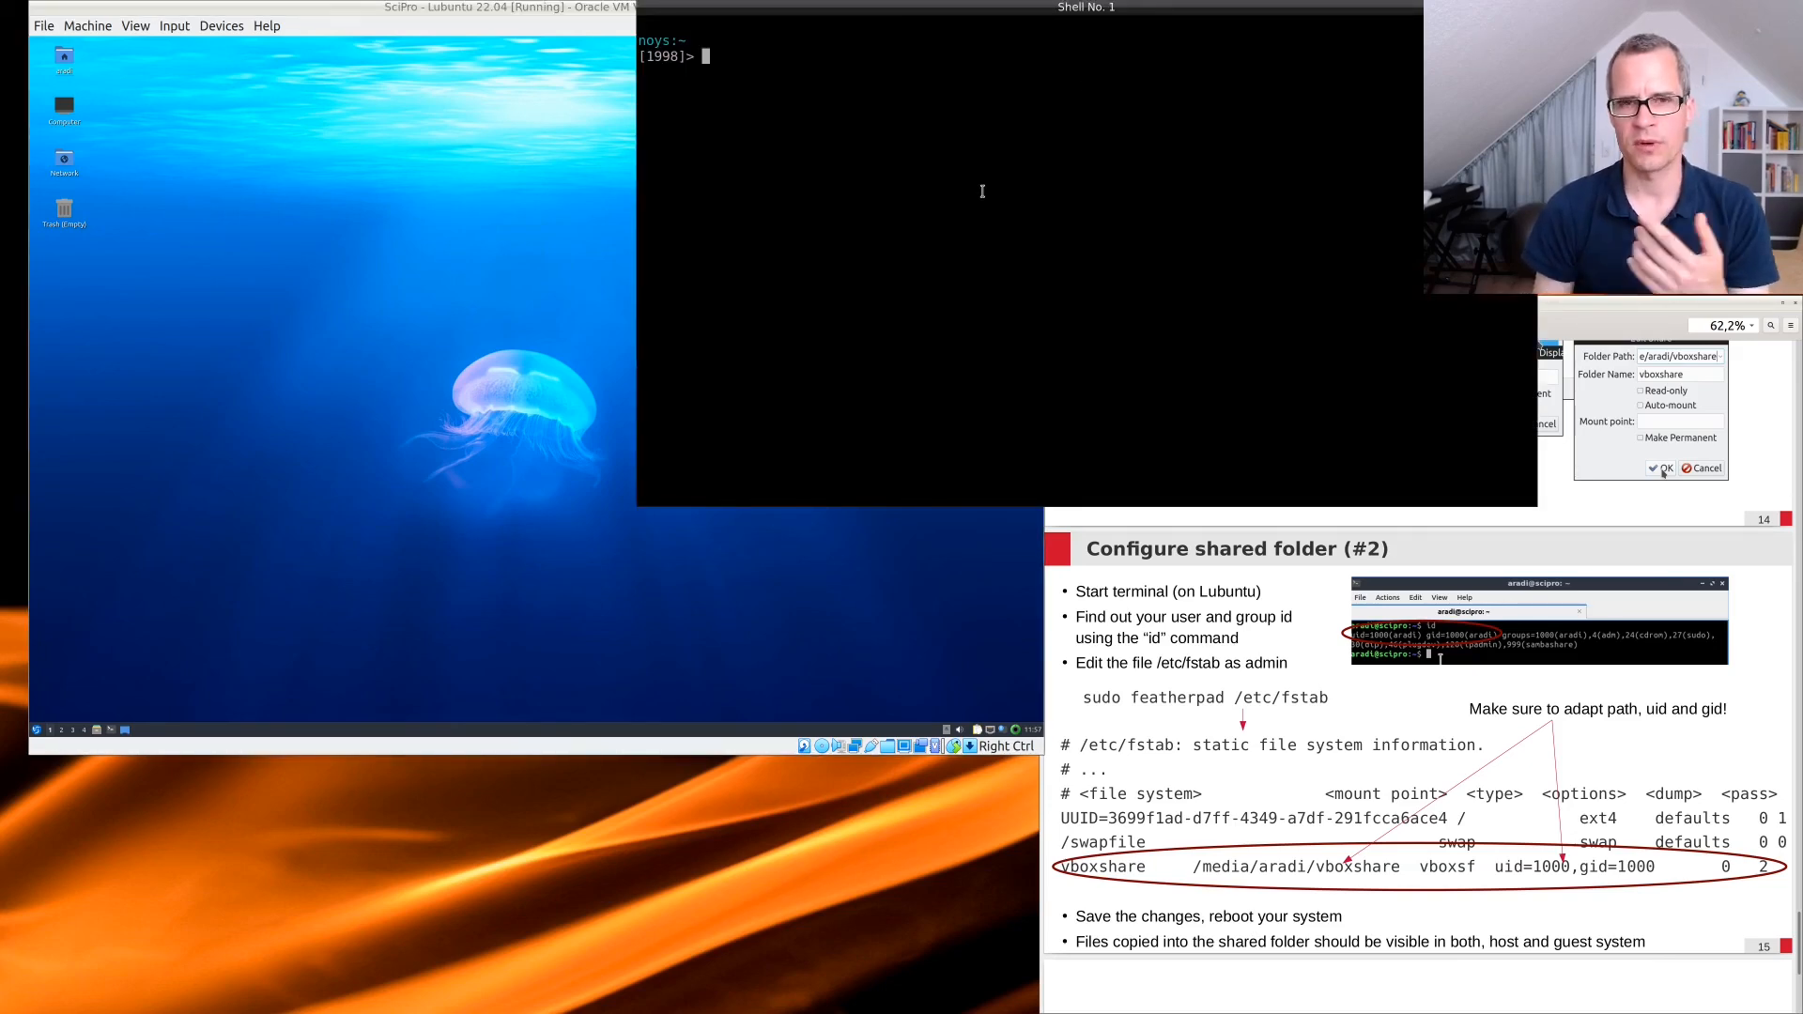
{"action": "type", "text": "cd "}
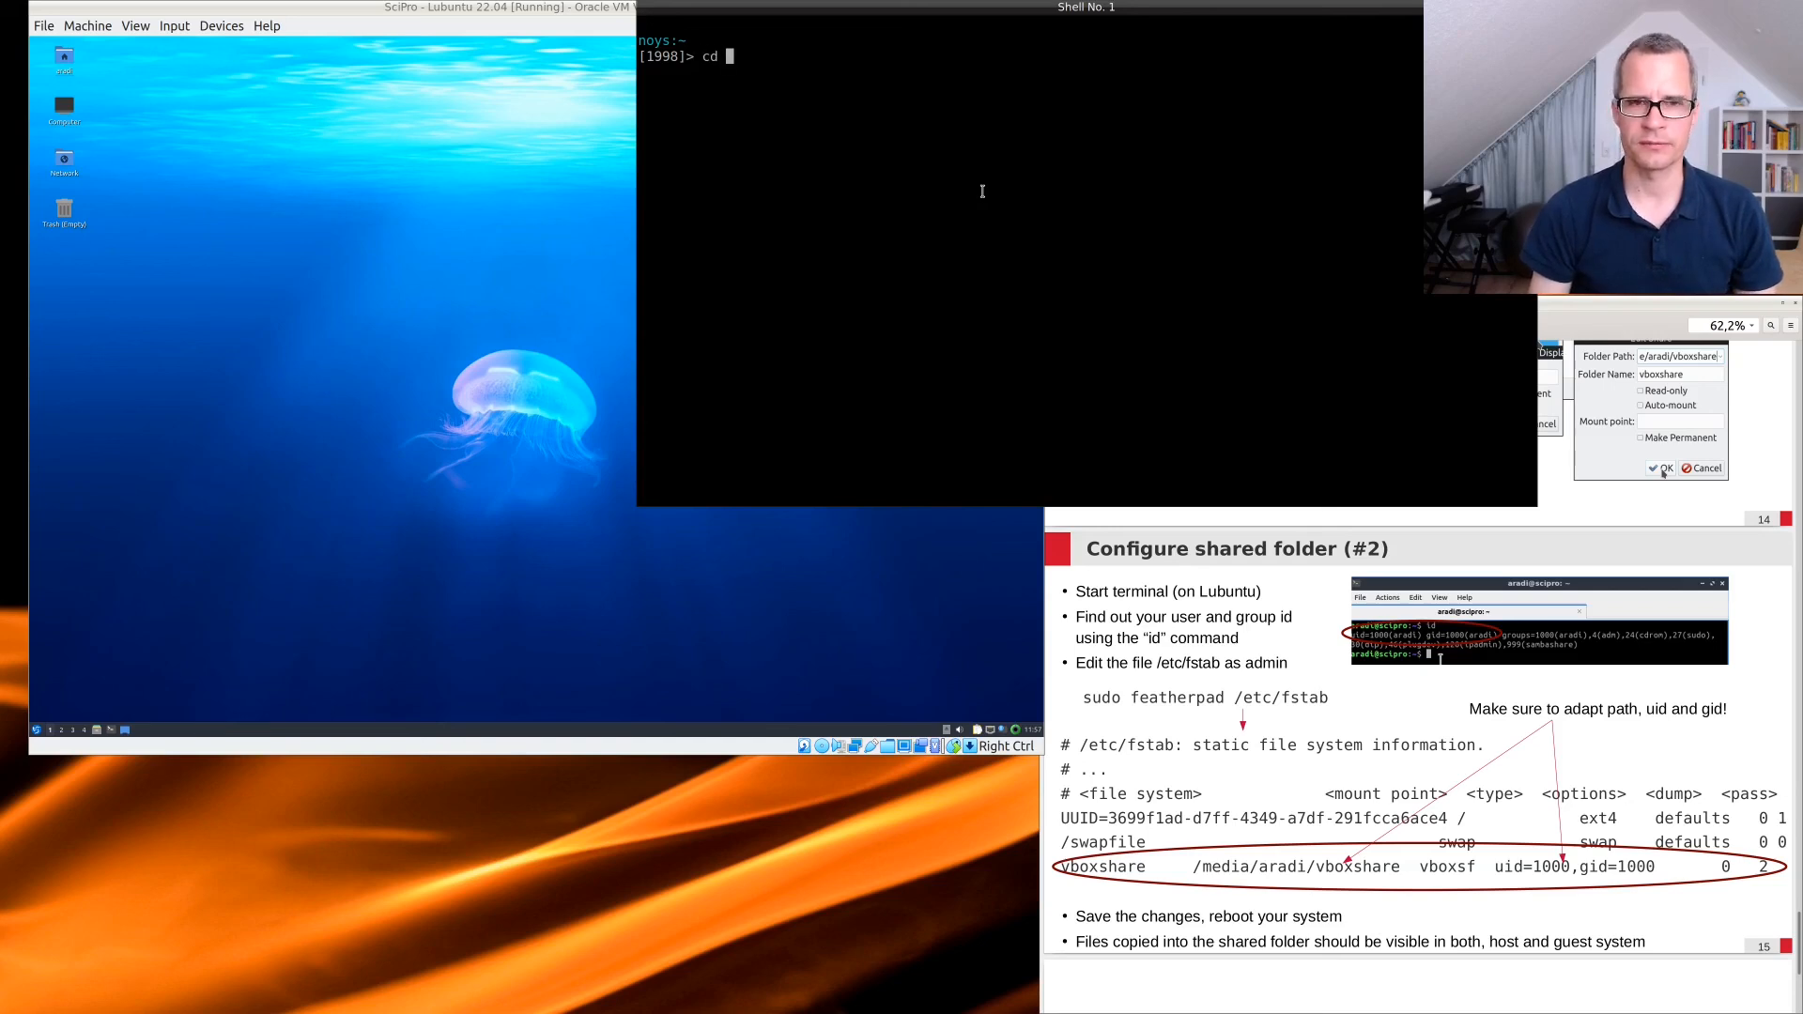
{"action": "type", "text": "vb"}
{"action": "key", "text": "Tab"}
{"action": "type", "text": "s"}
{"action": "key", "text": "Tab"}
{"action": "key", "text": "Return"}
{"action": "type", "text": "ls"}
{"action": "key", "text": "Return"}
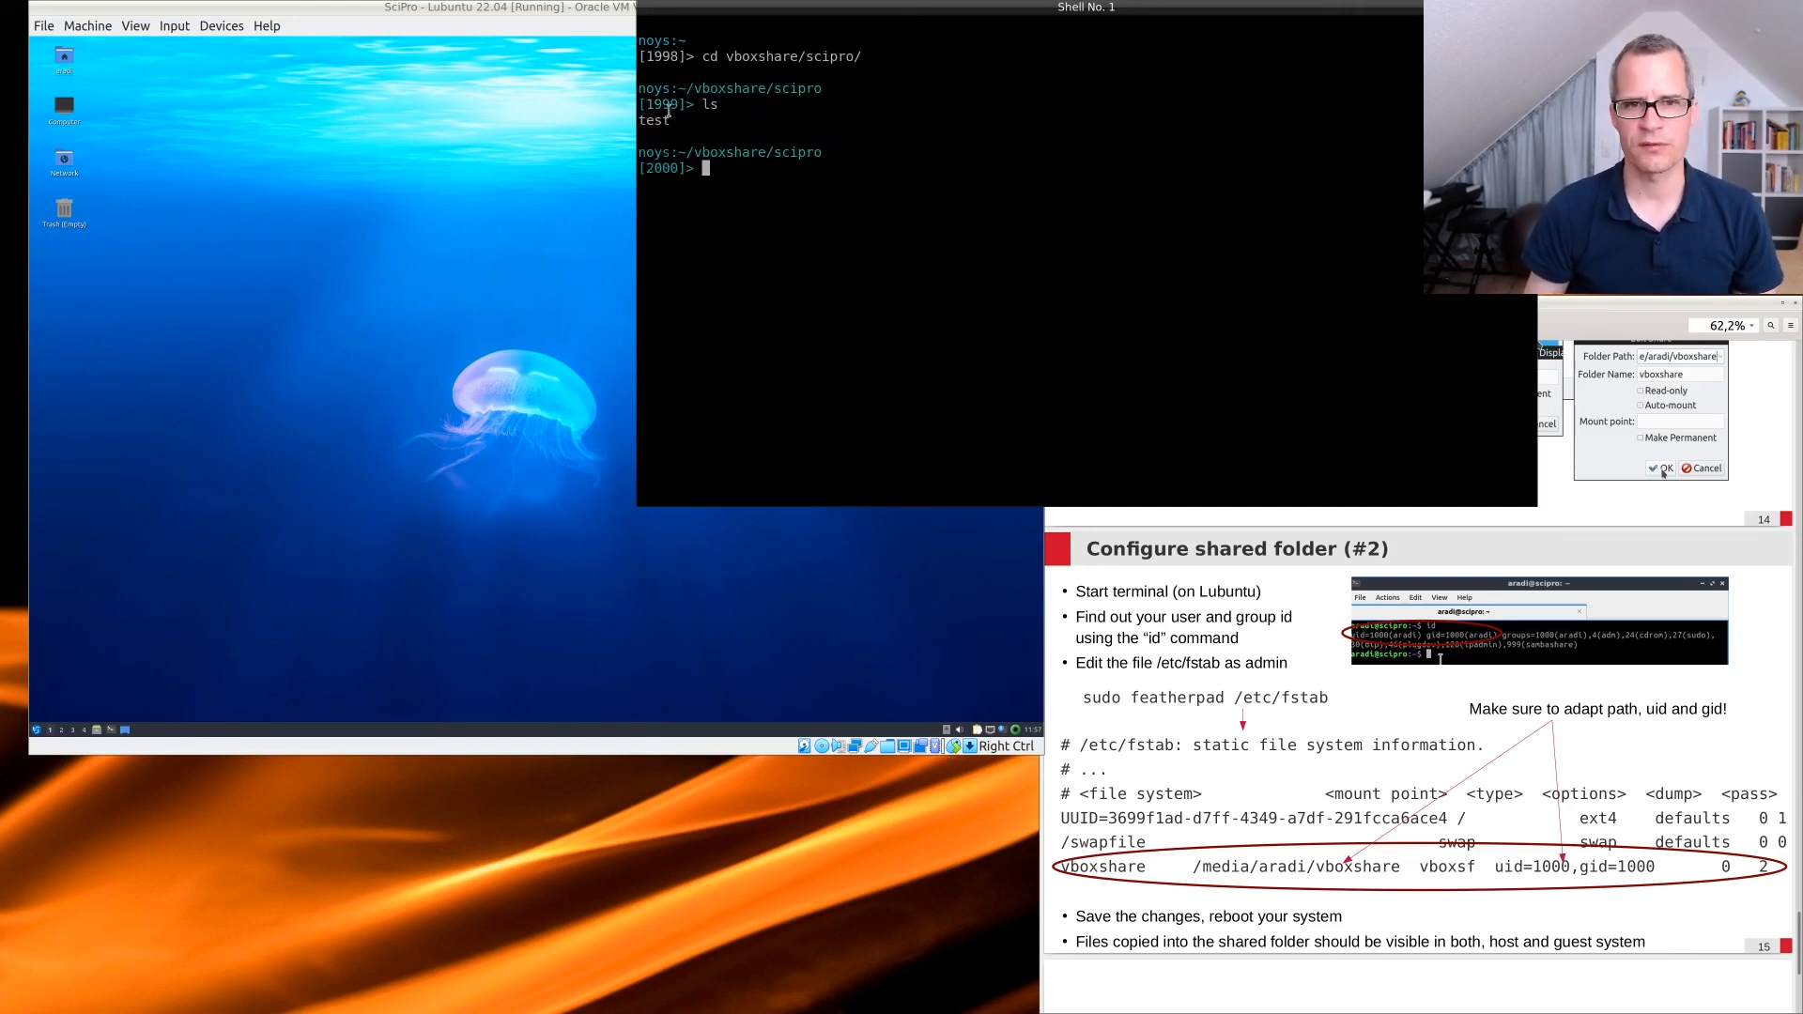
Edit the file test in the host's shared folder with vi, insert the text Hello, and save and quit.
{"action": "left_click_drag", "start_coordinate": [673, 115], "coordinate": [639, 114]}
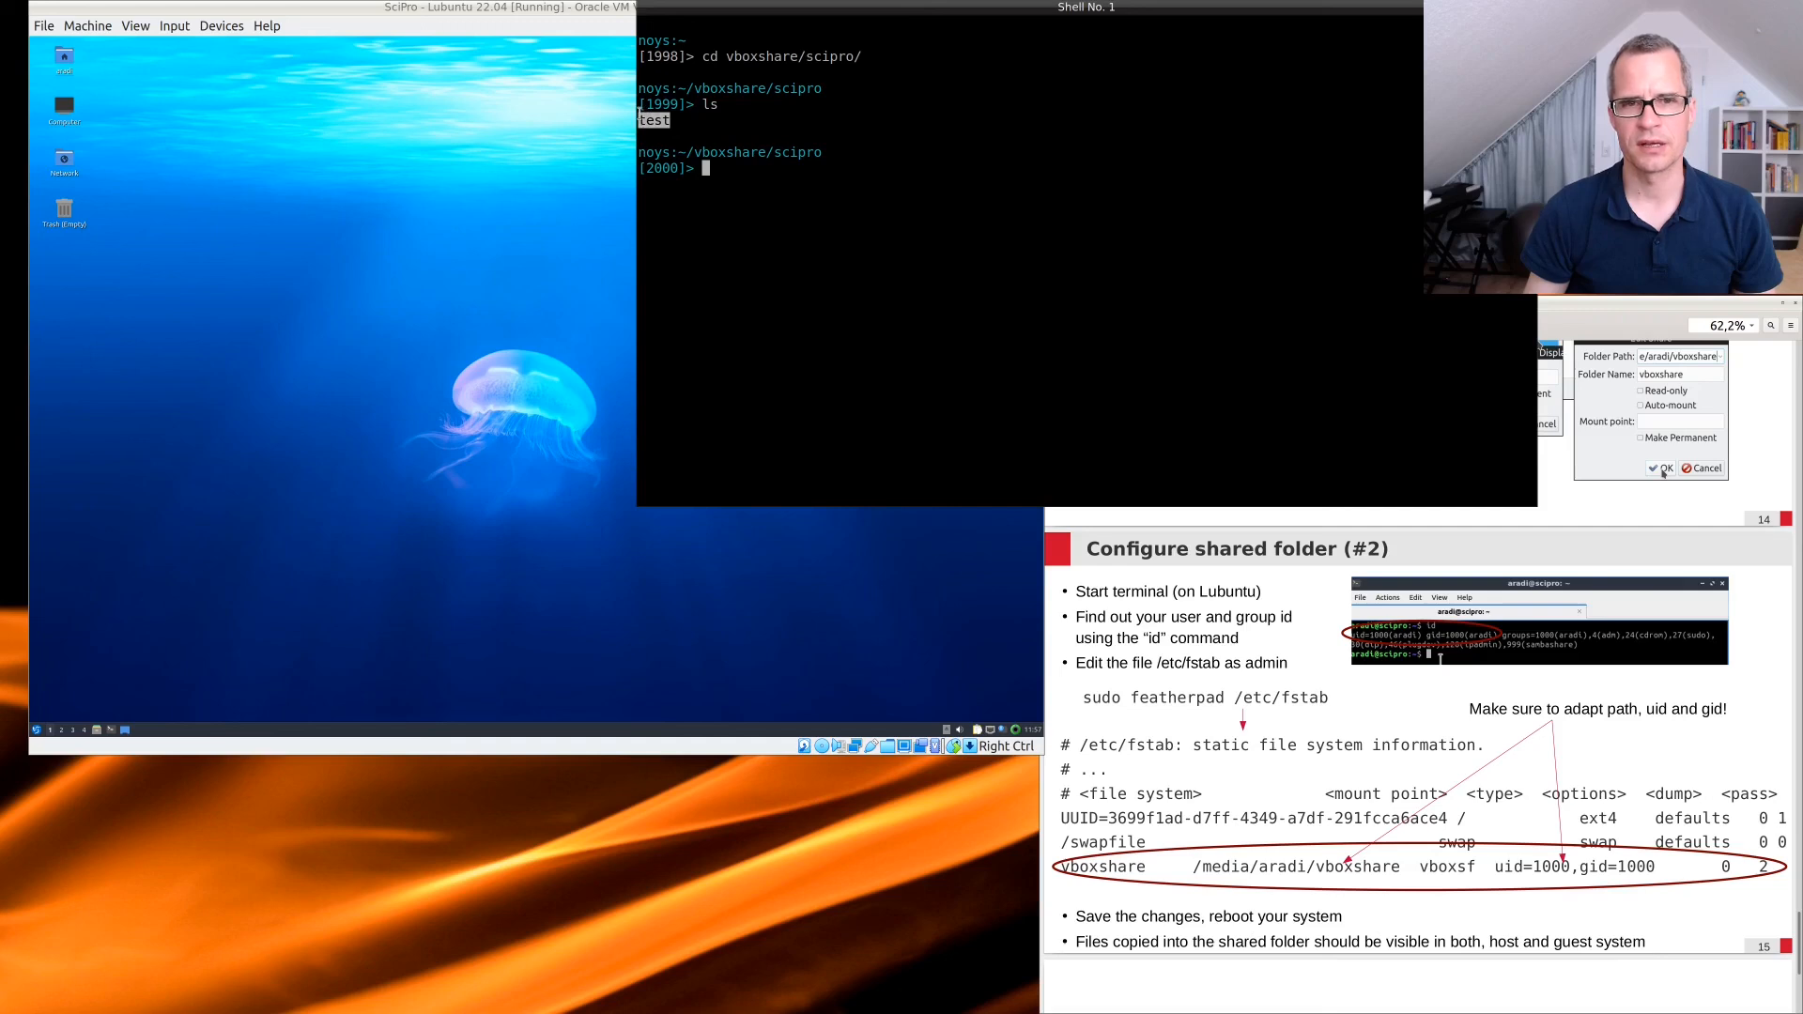
{"action": "left_click", "coordinate": [733, 184]}
{"action": "type", "text": "vi test"}
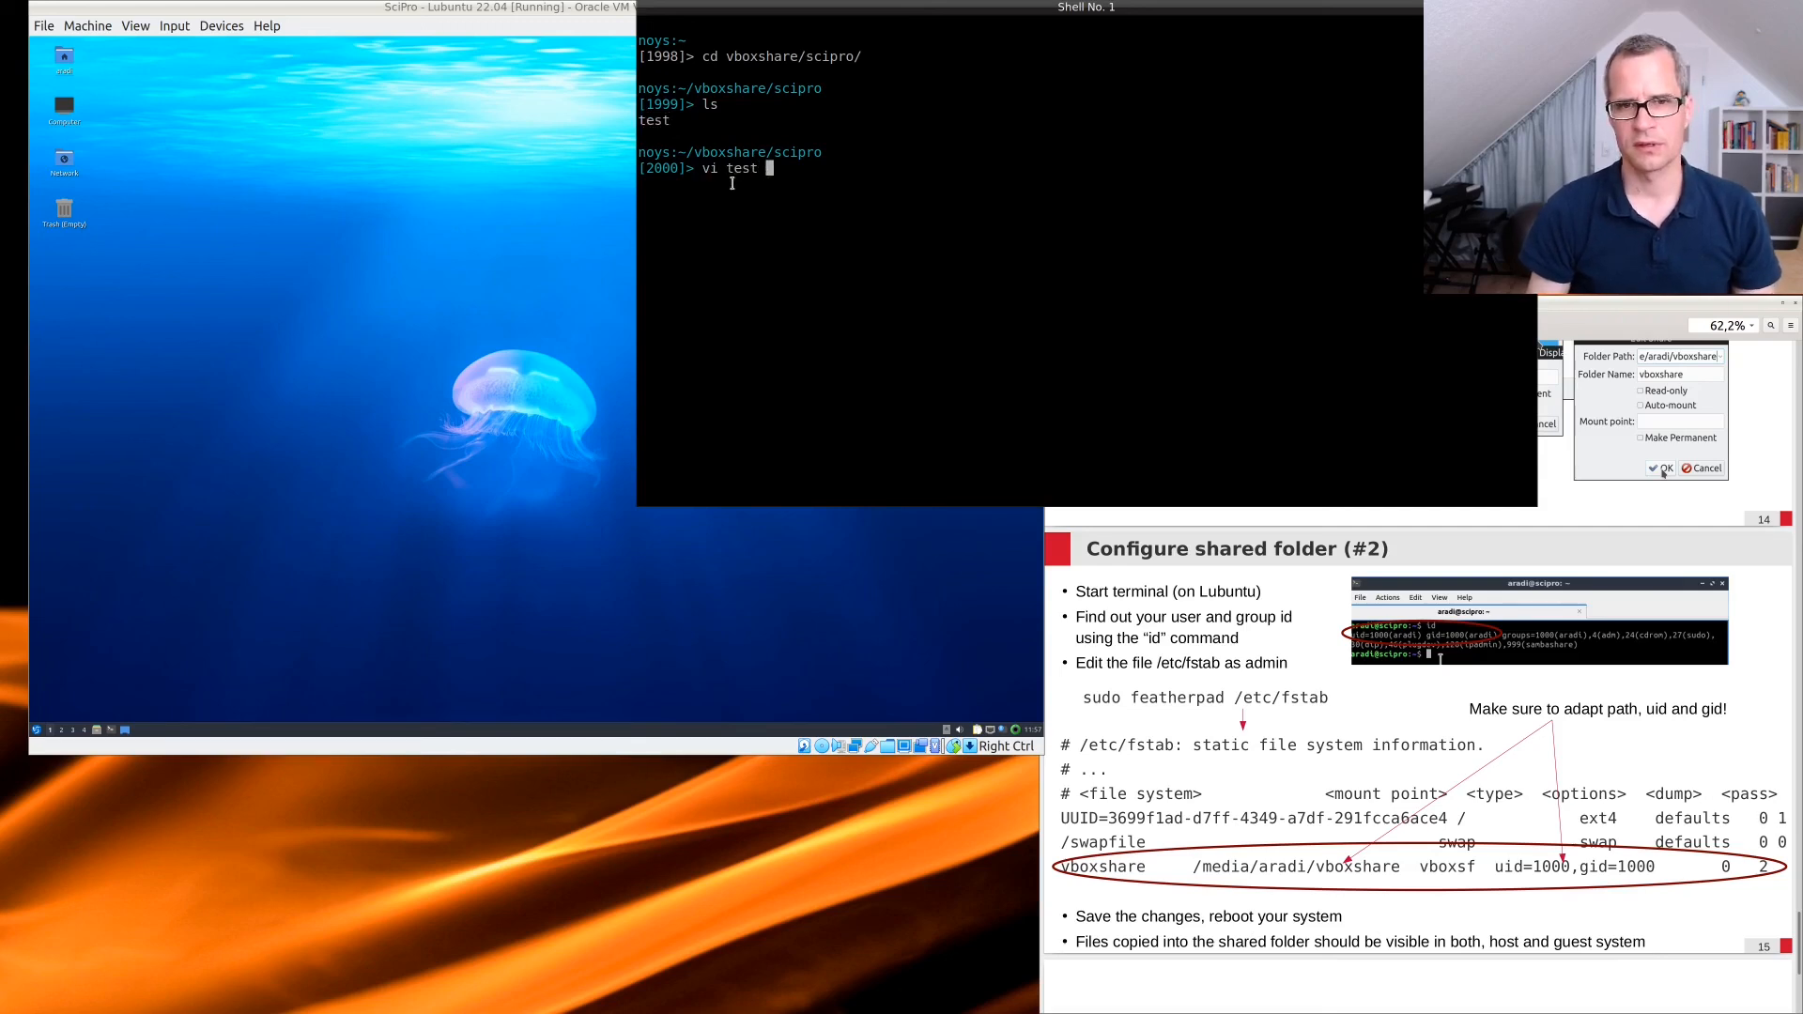
{"action": "key", "text": "Return"}
{"action": "type", "text": "iHello"}
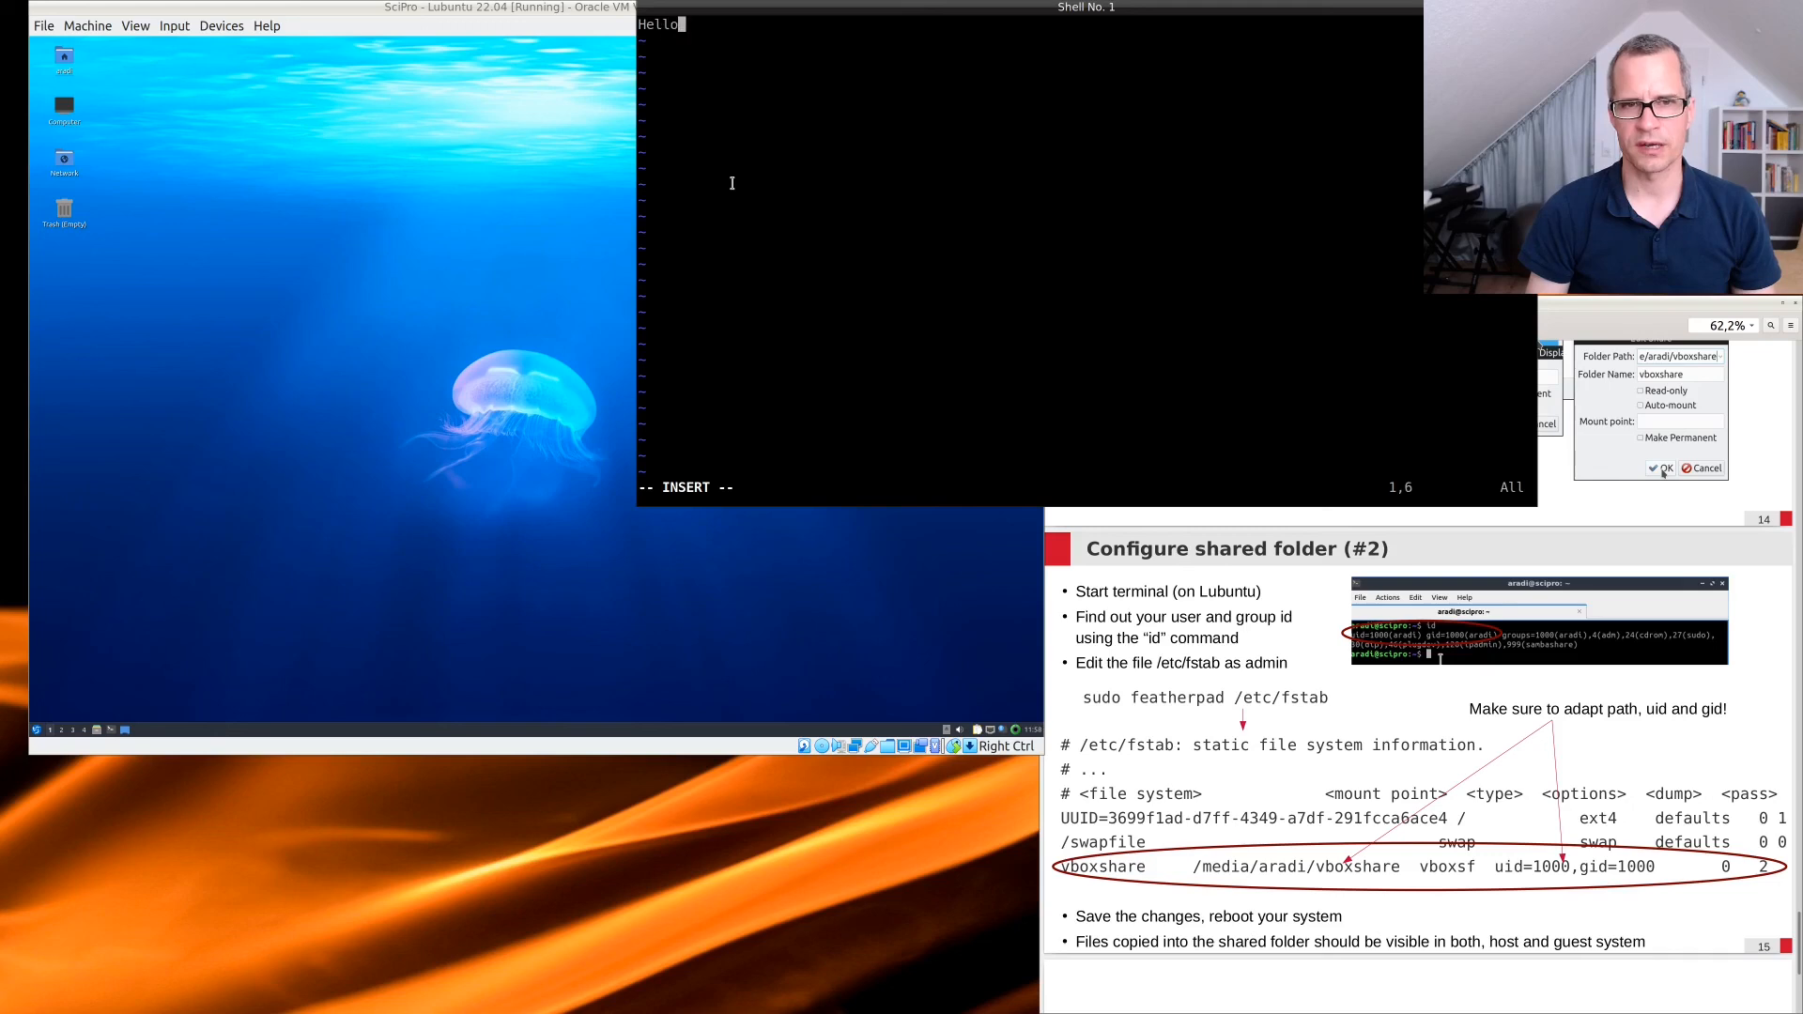
{"action": "key", "text": "Escape"}
{"action": "type", "text": ":wq"}
{"action": "key", "text": "Return"}
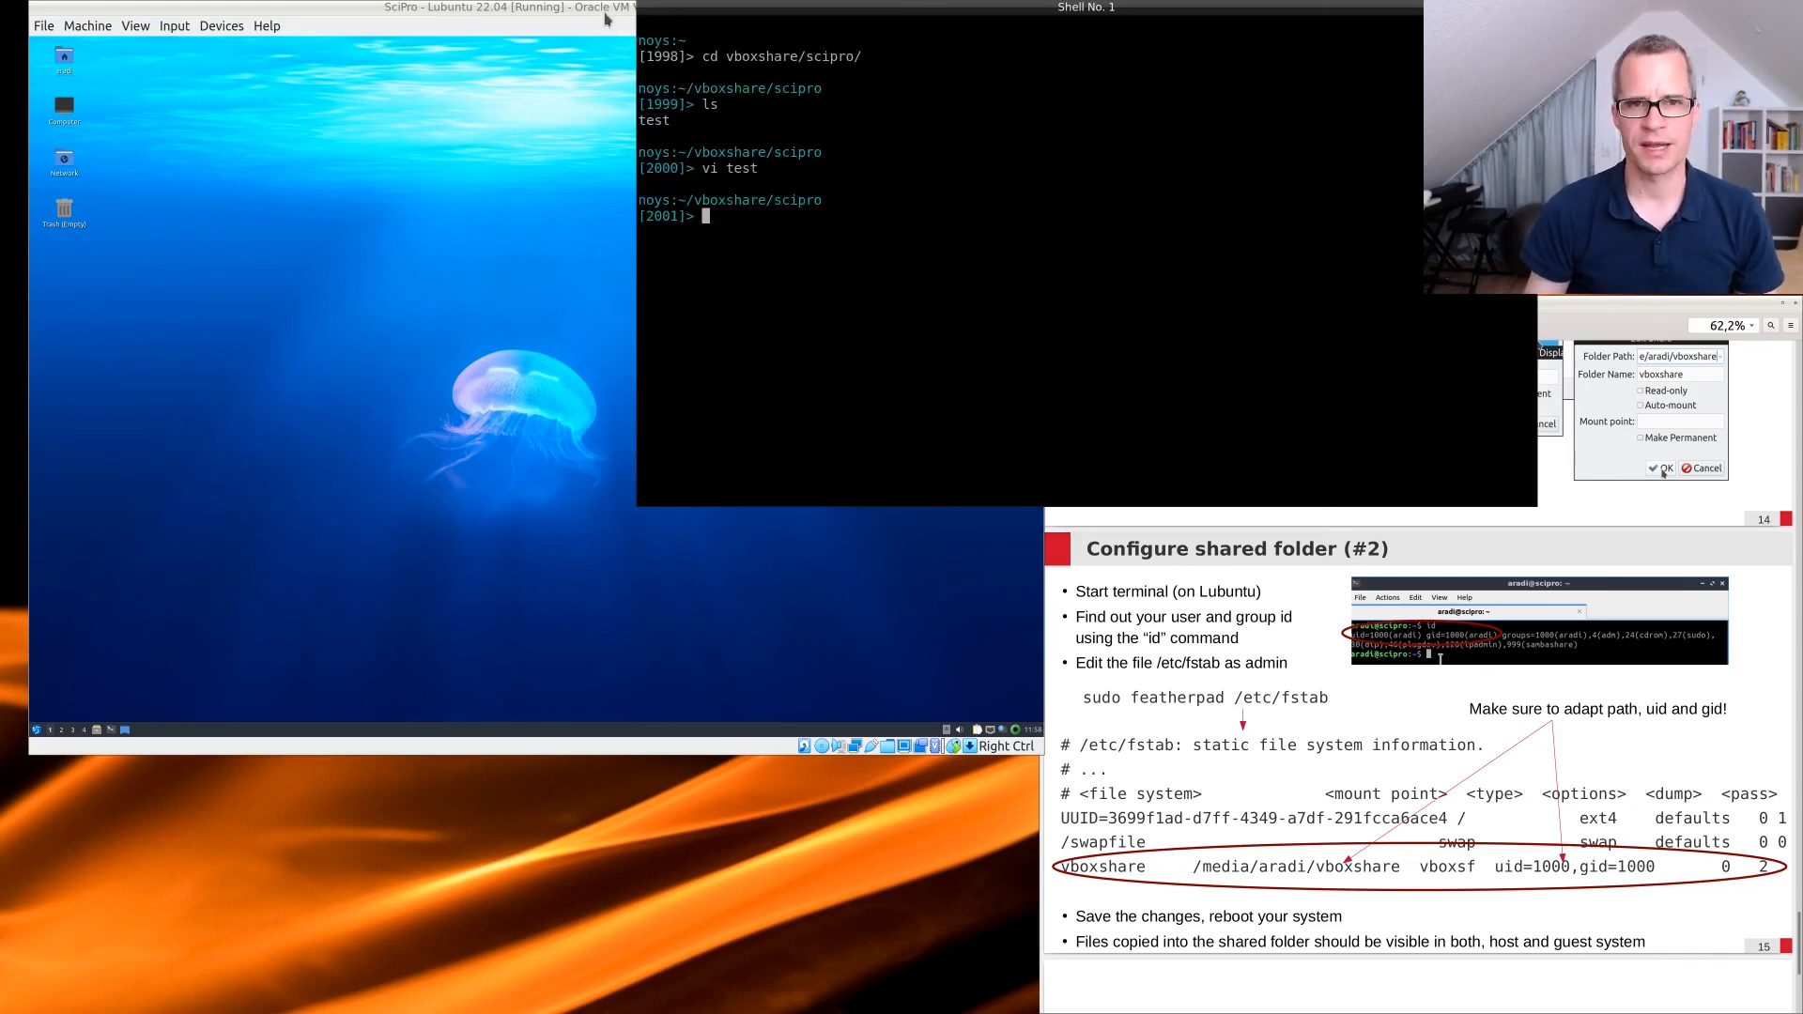
Switch to the Lubuntu virtual machine and open a terminal with enlarged text.
{"action": "left_click", "coordinate": [508, 9]}
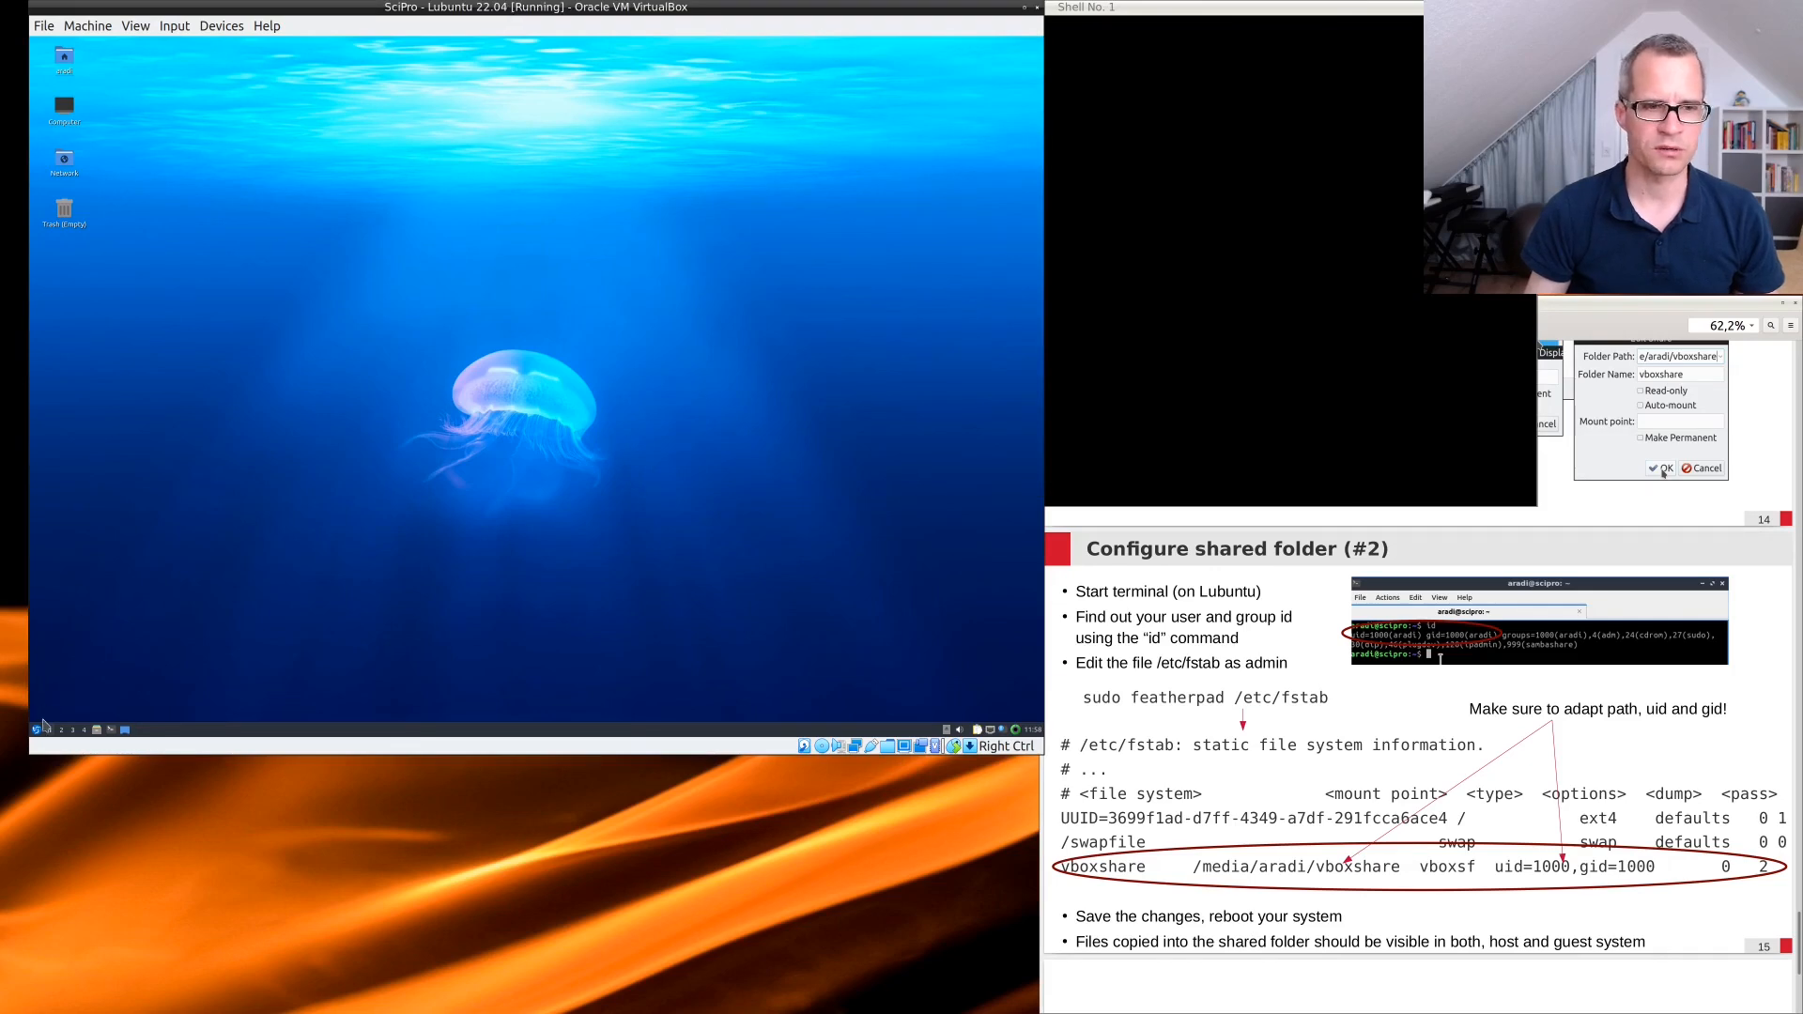
{"action": "left_click", "coordinate": [110, 729]}
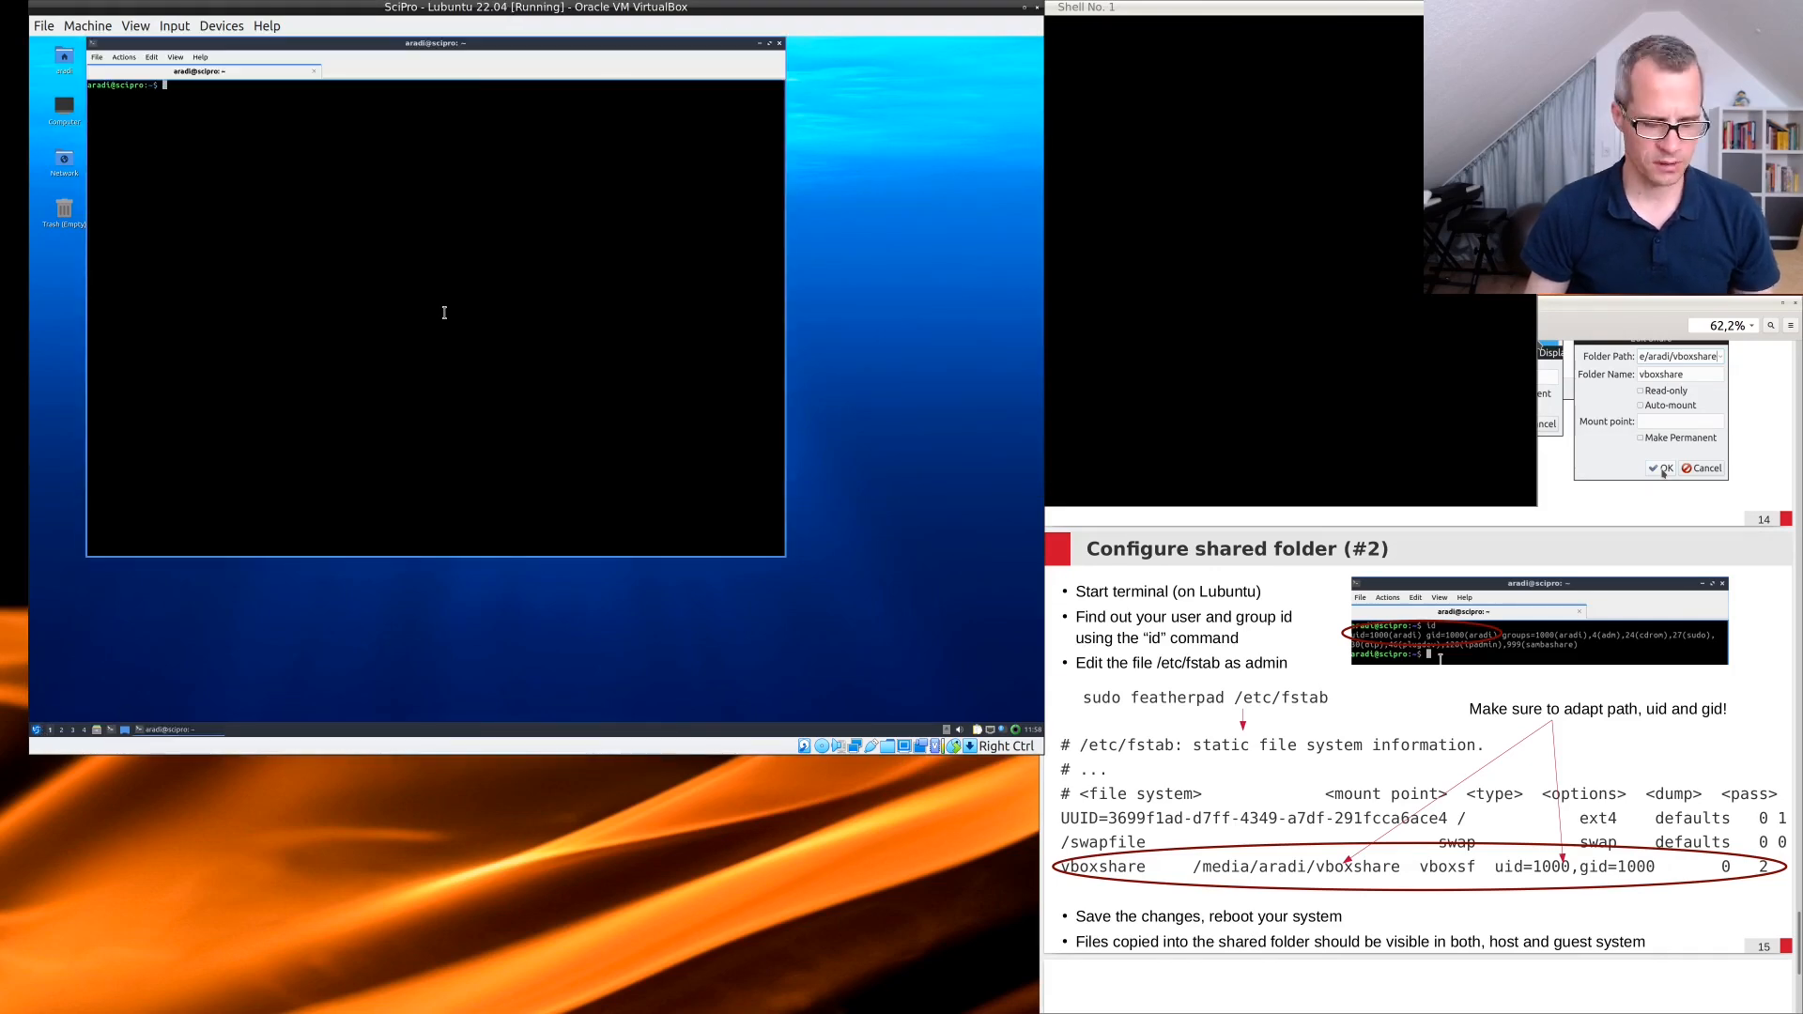
{"action": "key", "text": "ctrl+plus"}
{"action": "key", "text": "ctrl+plus"}
{"action": "key", "text": "ctrl+plus"}
{"action": "key", "text": "ctrl+plus"}
{"action": "key", "text": "ctrl+plus"}
{"action": "key", "text": "ctrl+plus"}
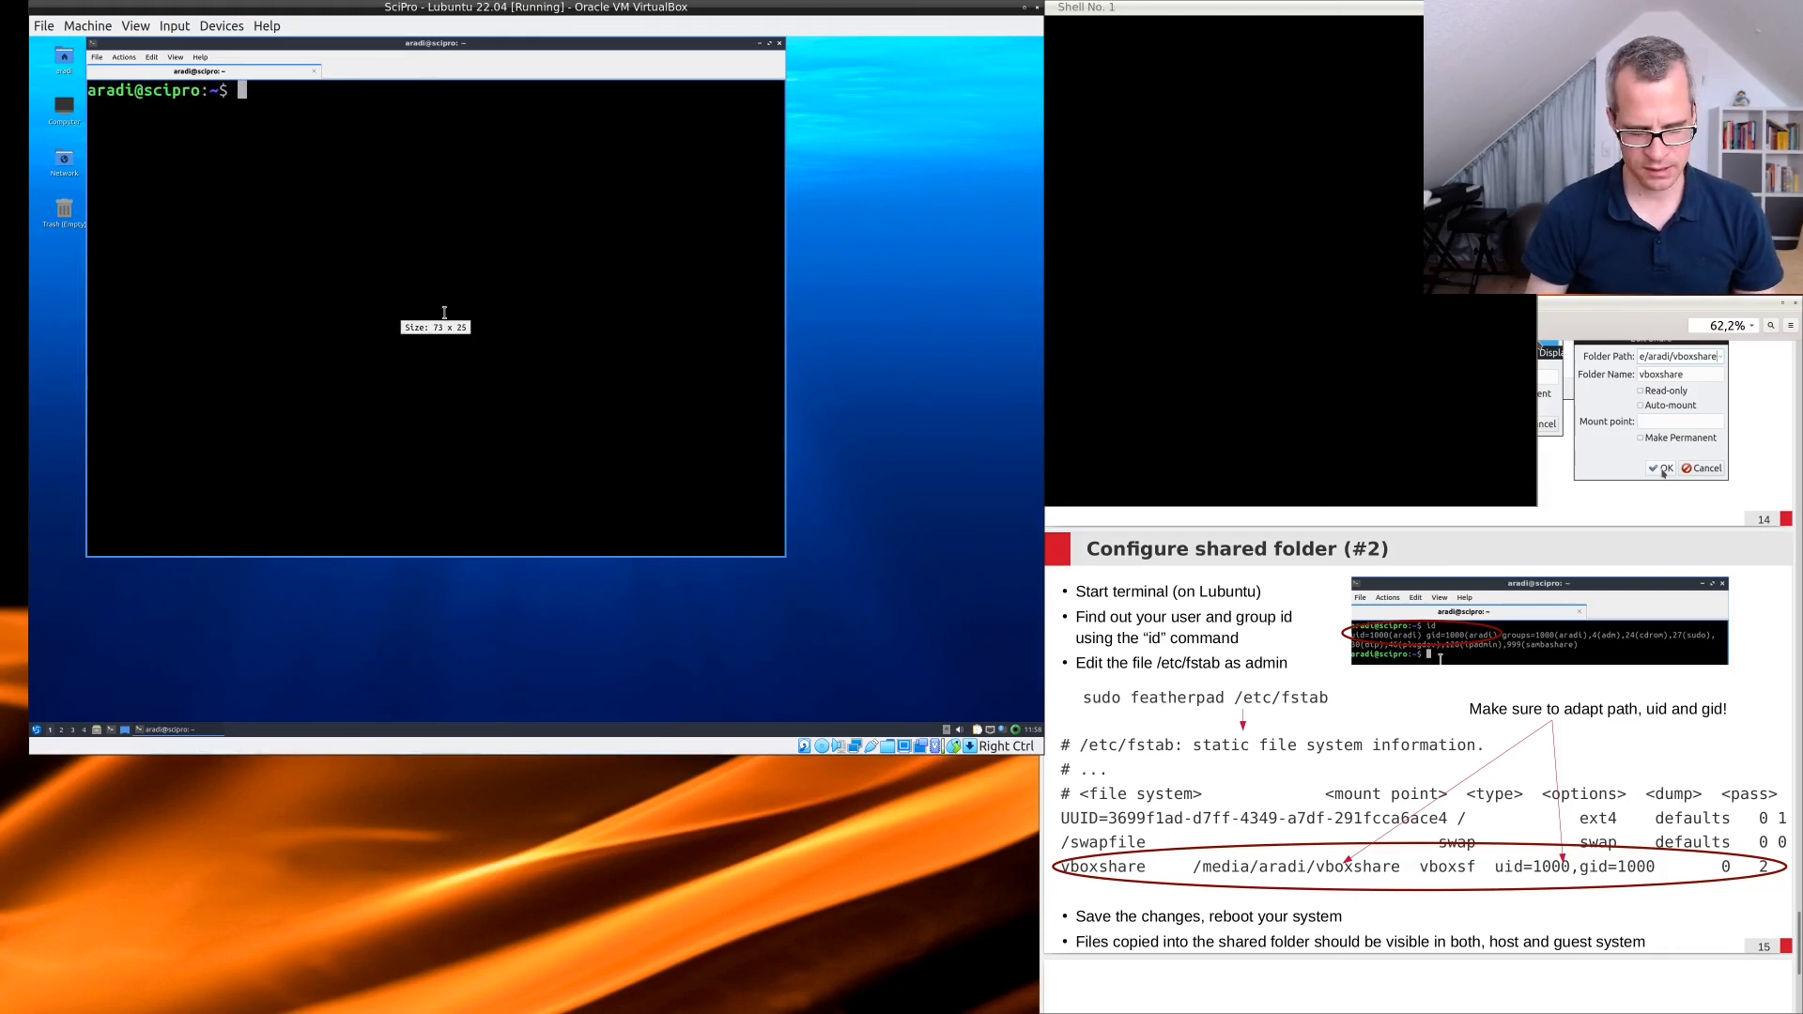
Change to the vboxshare mount point in the user's /media folder in the guest terminal and list its contents.
{"action": "type", "text": "cd /media/"}
{"action": "type", "text": "v"}
{"action": "key", "text": "BackSpace"}
{"action": "type", "text": "aradi/v"}
{"action": "key", "text": "Tab"}
{"action": "key", "text": "Return"}
{"action": "type", "text": "ls"}
{"action": "key", "text": "Return"}
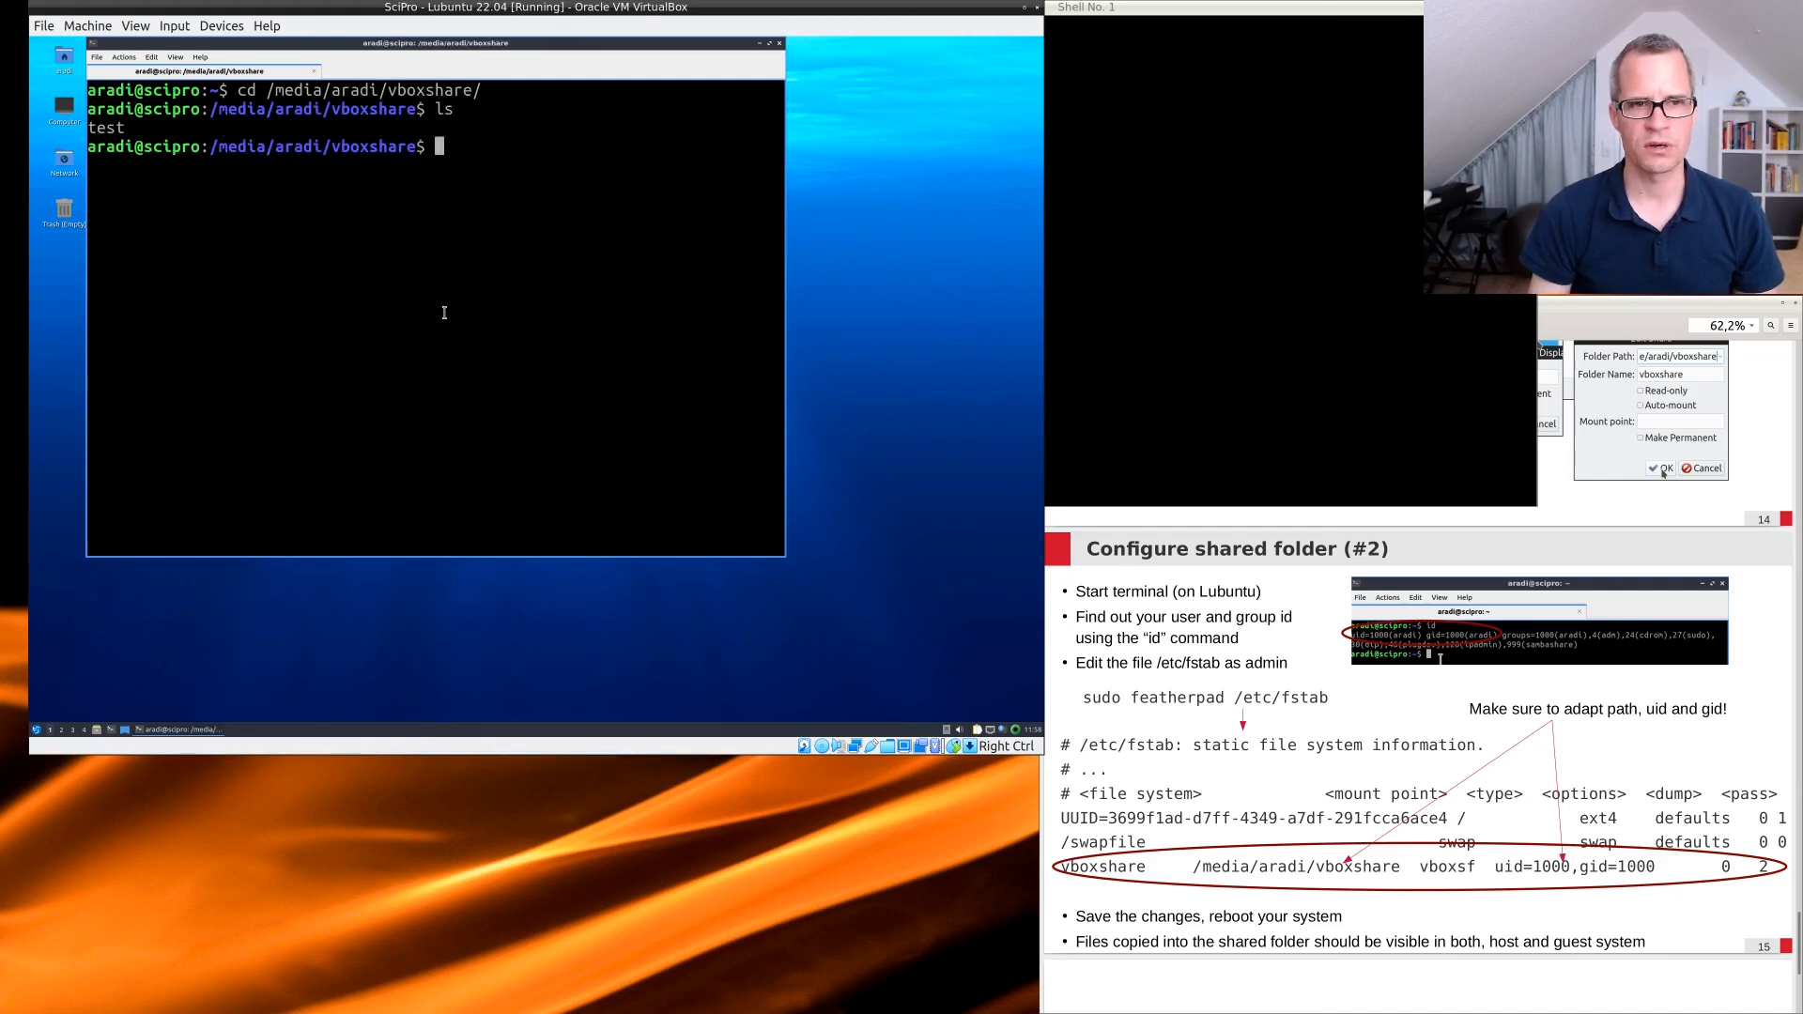
Print the shared file test with cat in the guest and compare it with the host terminal.
{"action": "type", "text": "cat tes"}
{"action": "key", "text": "Tab"}
{"action": "key", "text": "Return"}
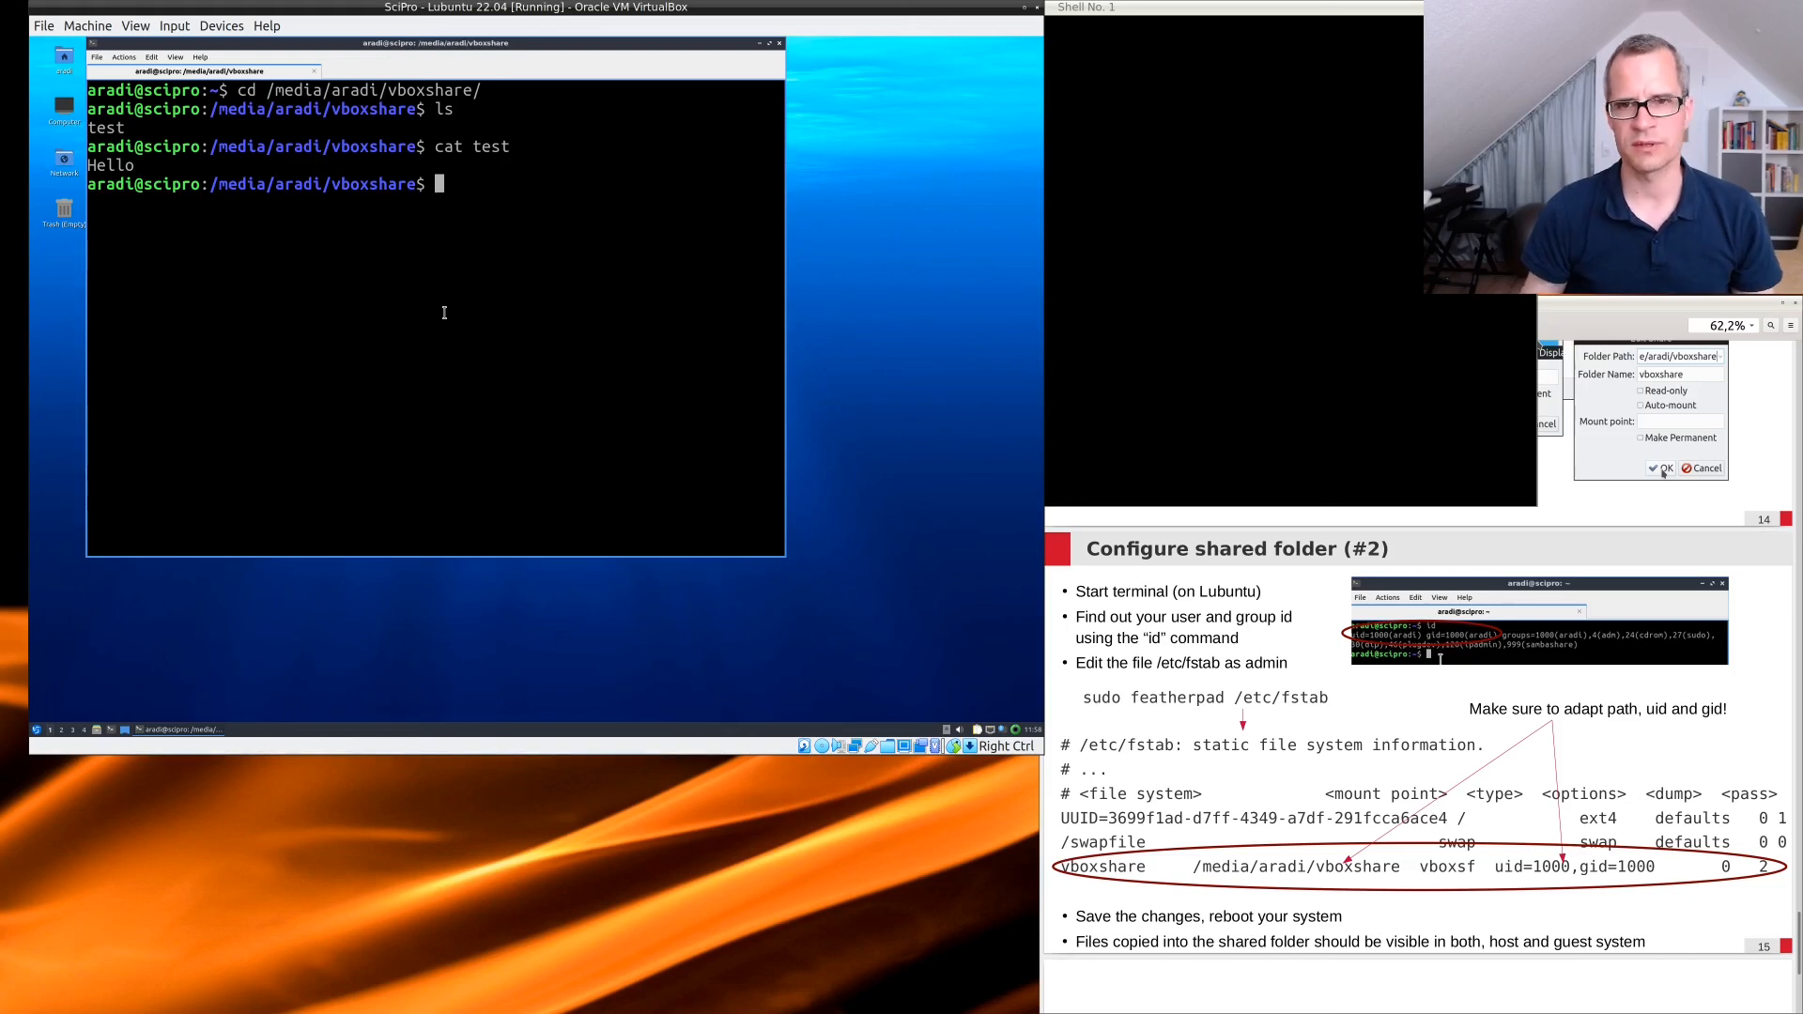
{"action": "left_click", "coordinate": [1310, 137]}
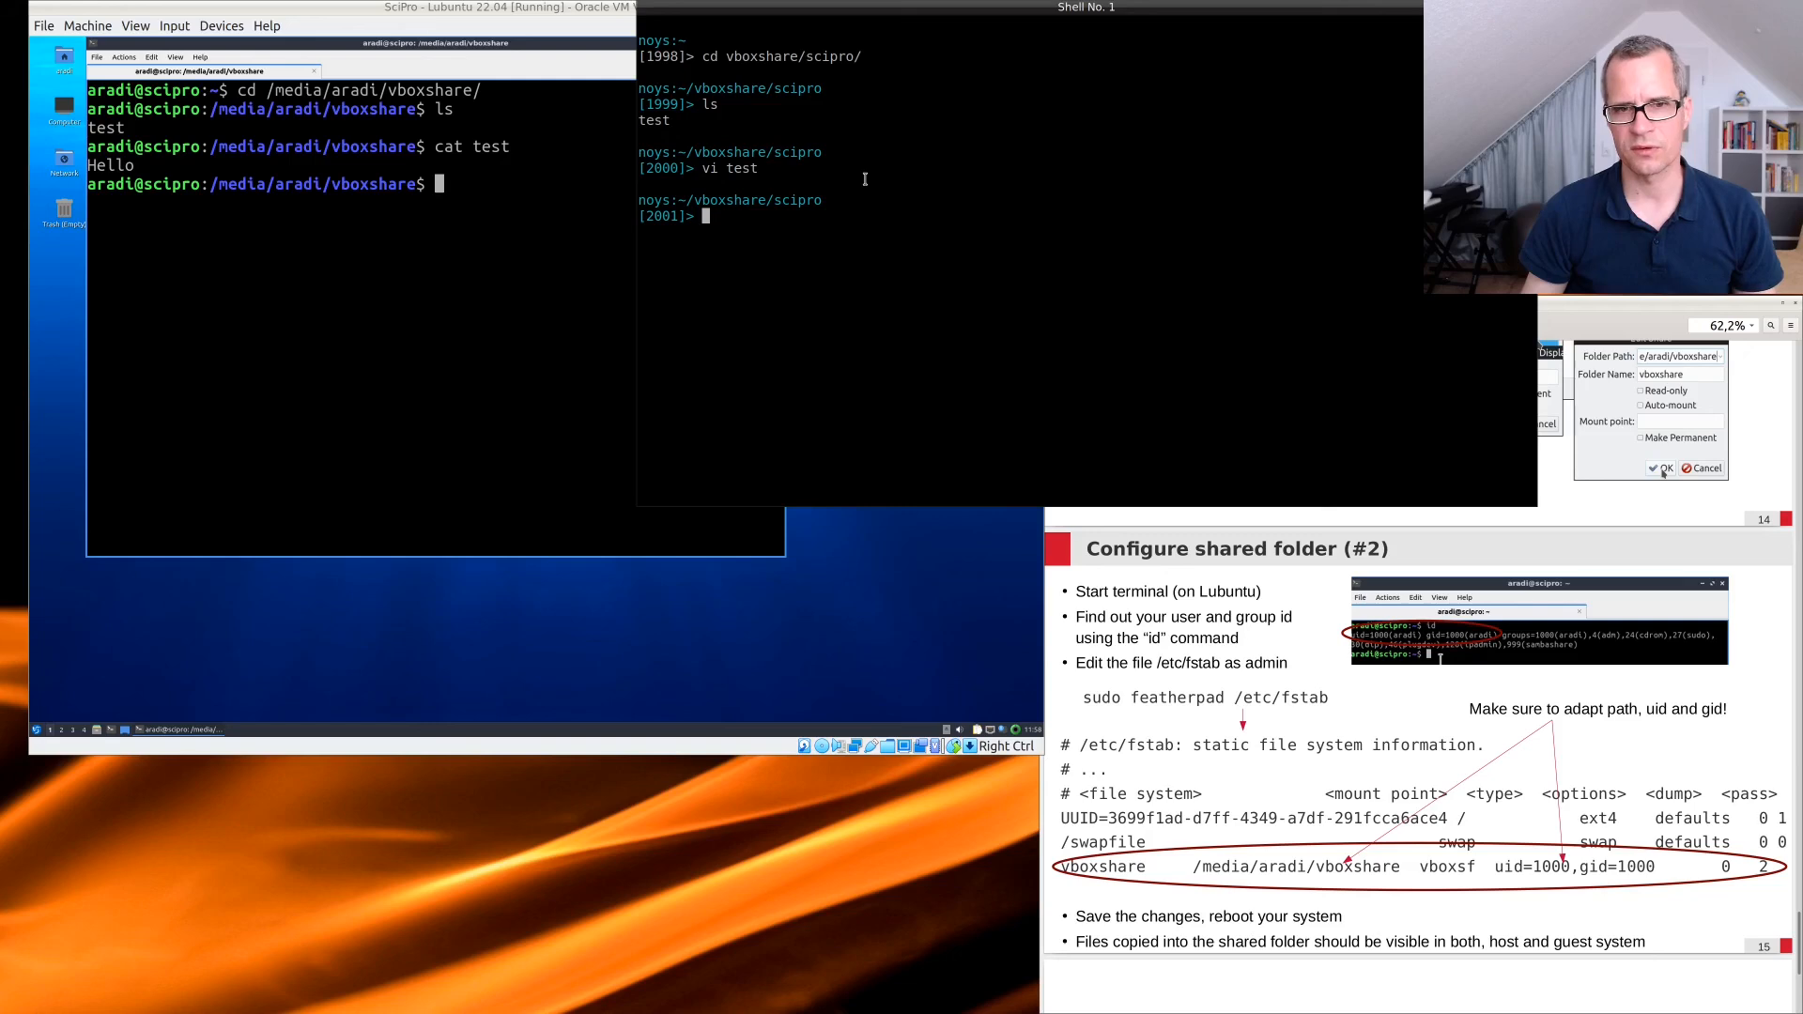
{"action": "left_click", "coordinate": [490, 257]}
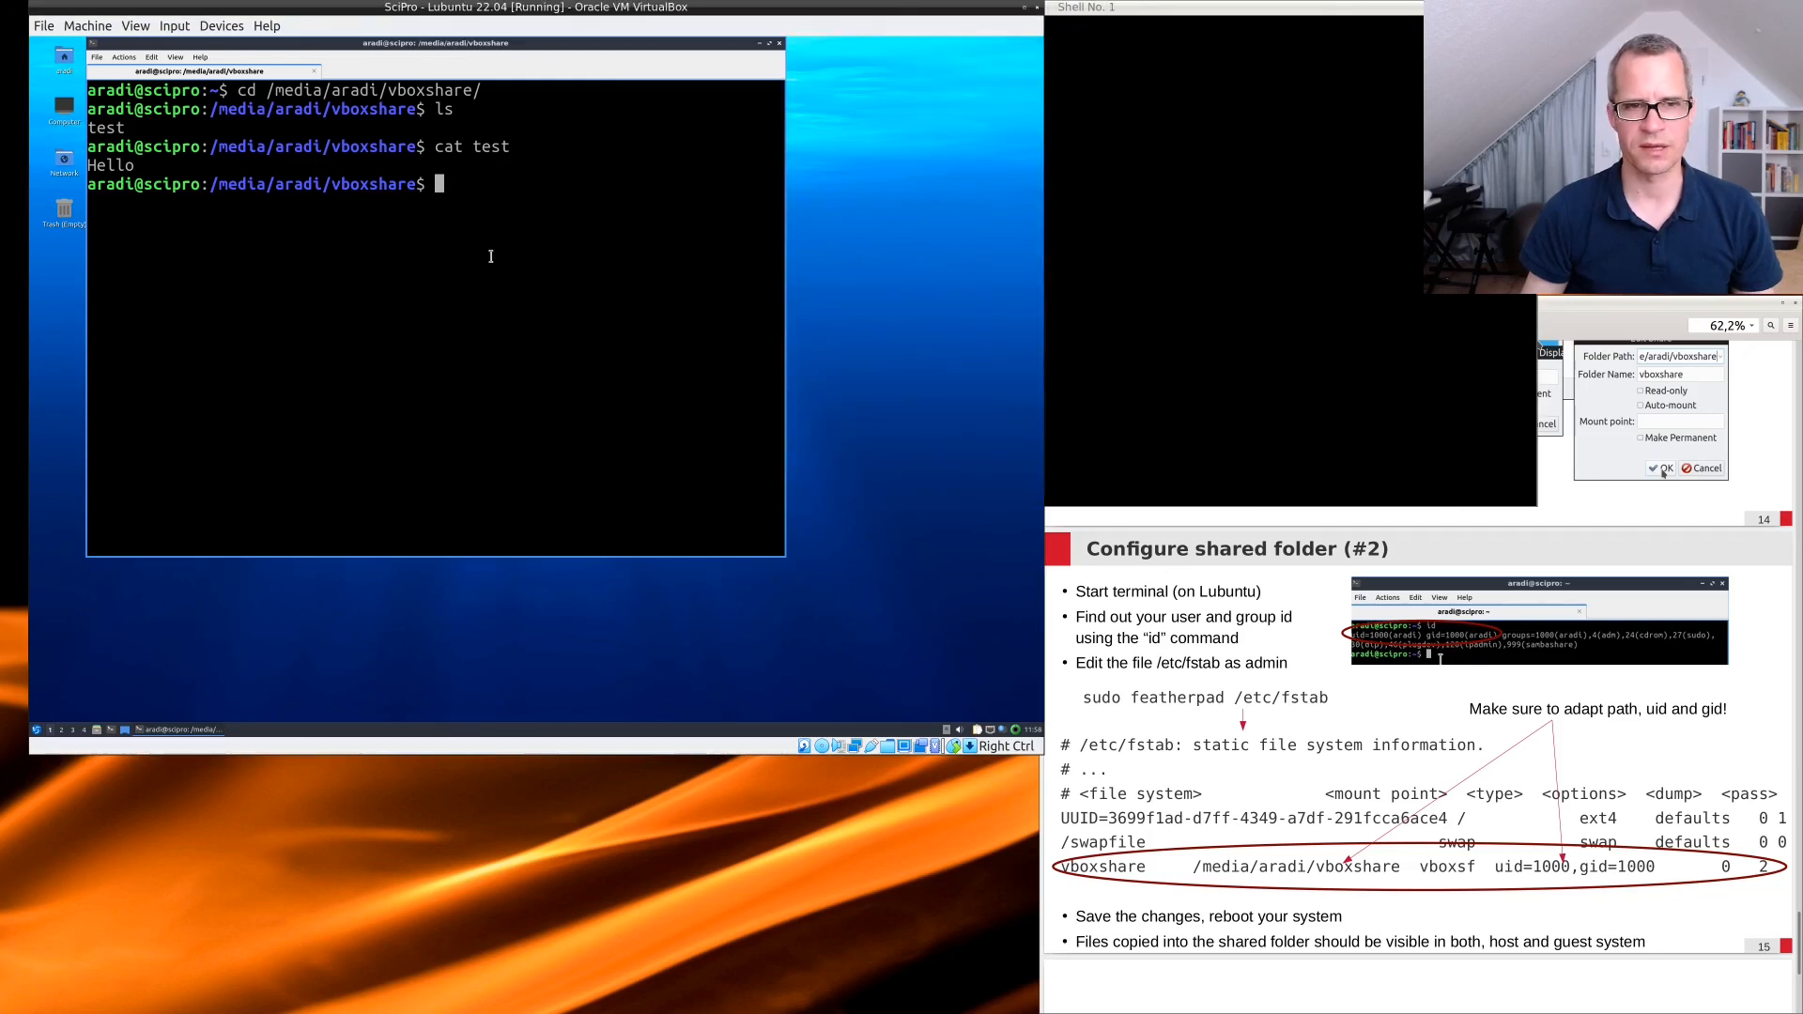